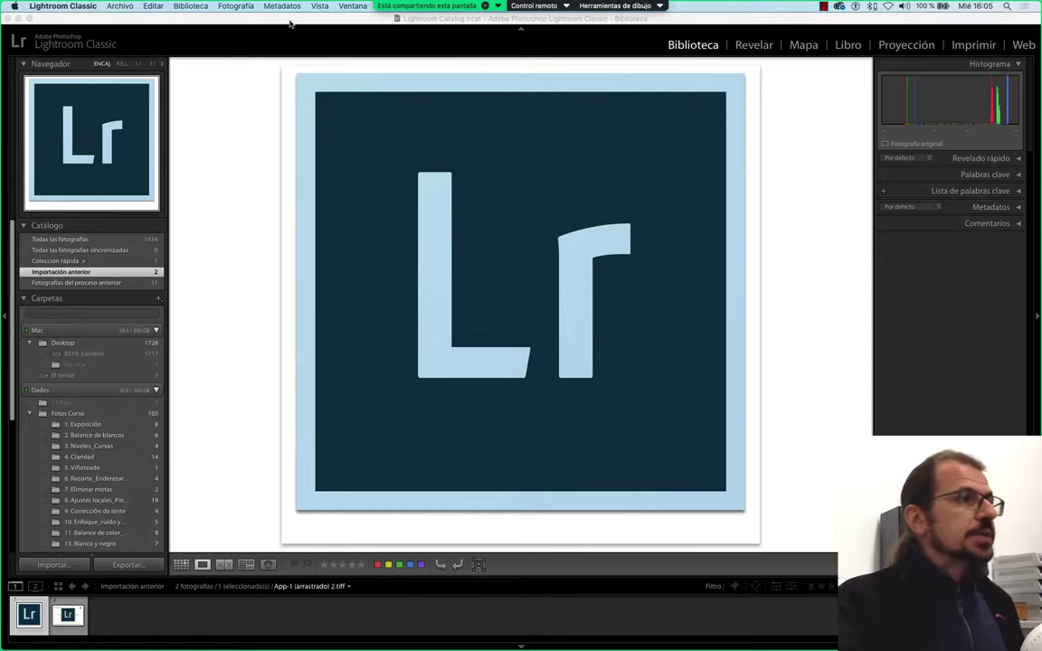
Open the Lightroom Classic application menu in the top menu bar
{"action": "left_click", "coordinate": [72, 8]}
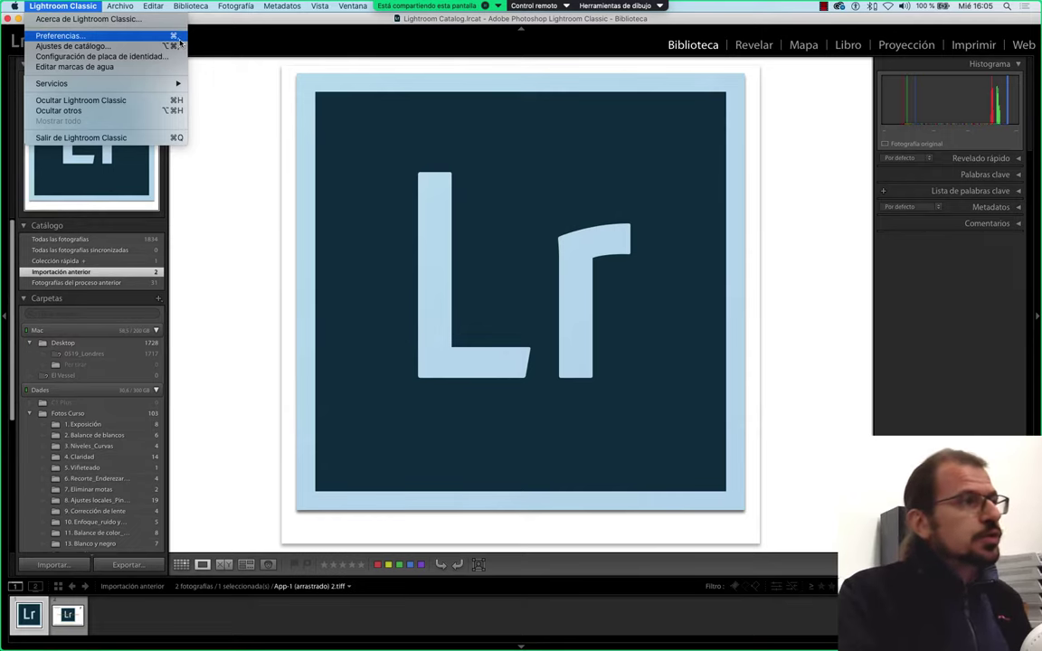
Review the Ajustes preestablecidos tab in Lightroom Preferences, then close Preferences
{"action": "left_click", "coordinate": [178, 39]}
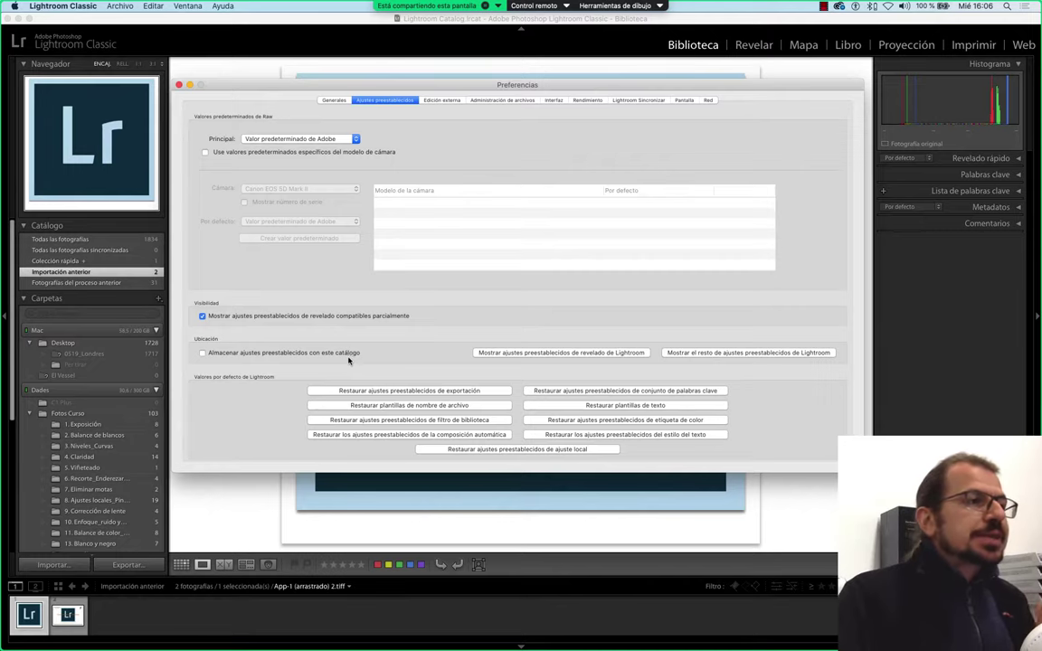
{"action": "left_click", "coordinate": [179, 84]}
Open the Catalog Settings General tab and reveal the catalog's folder in Finder
{"action": "left_click", "coordinate": [73, 8]}
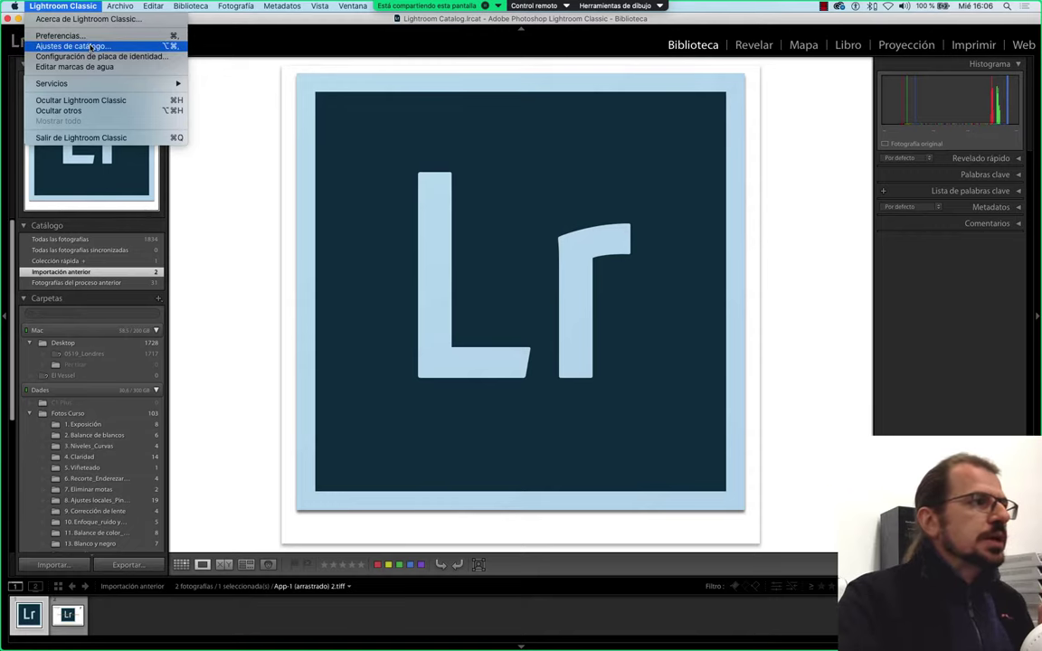
{"action": "left_click", "coordinate": [91, 48]}
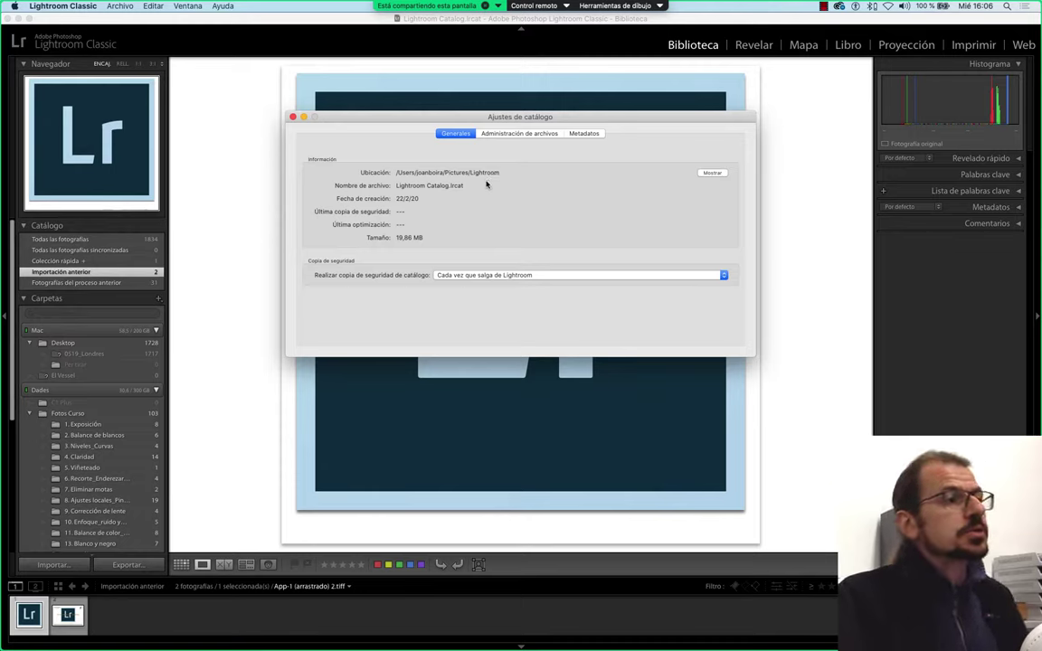
{"action": "left_click", "coordinate": [713, 173]}
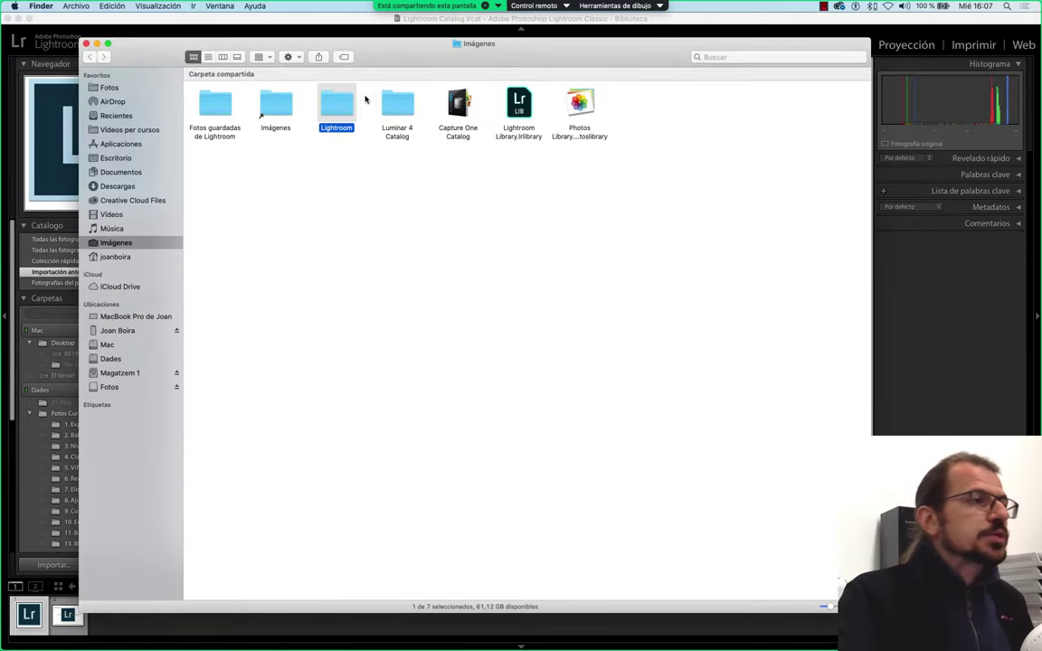
Open the Lightroom folder to view Lightroom Catalog.lrcat and its Helper and Previews .lrdata files
{"action": "double_click", "coordinate": [331, 95]}
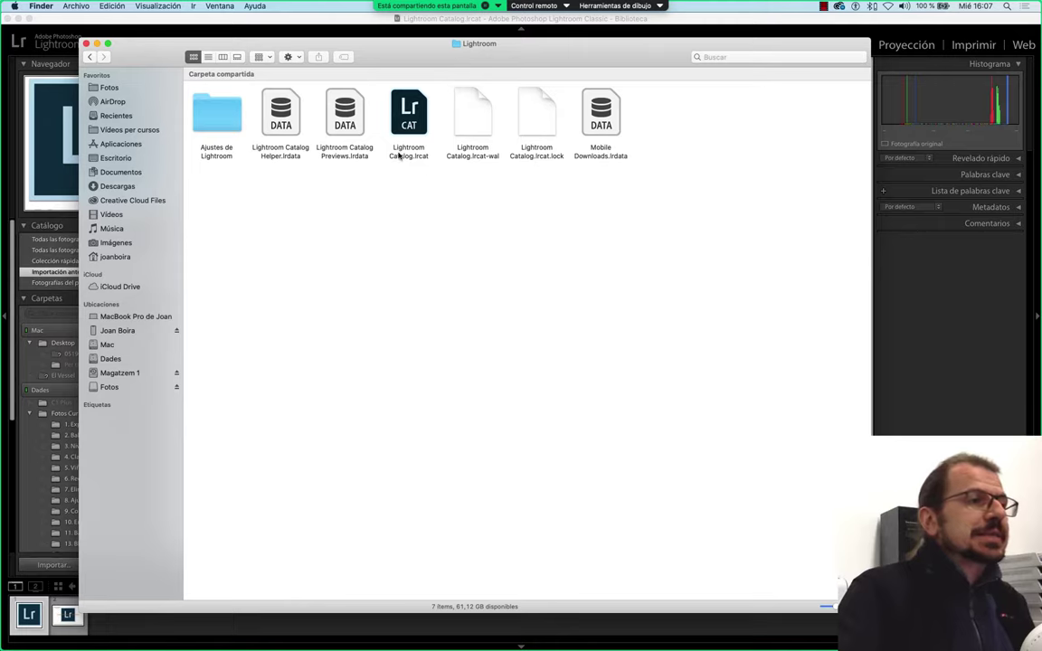
Select Lightroom Catalog.lrcat, confirm Ajustes de Lightroom is empty, and return to Lightroom
{"action": "mouse_move", "coordinate": [409, 104]}
{"action": "left_mouse_down"}
{"action": "mouse_move", "coordinate": [420, 259]}
{"action": "mouse_move", "coordinate": [345, 145]}
{"action": "left_mouse_up"}
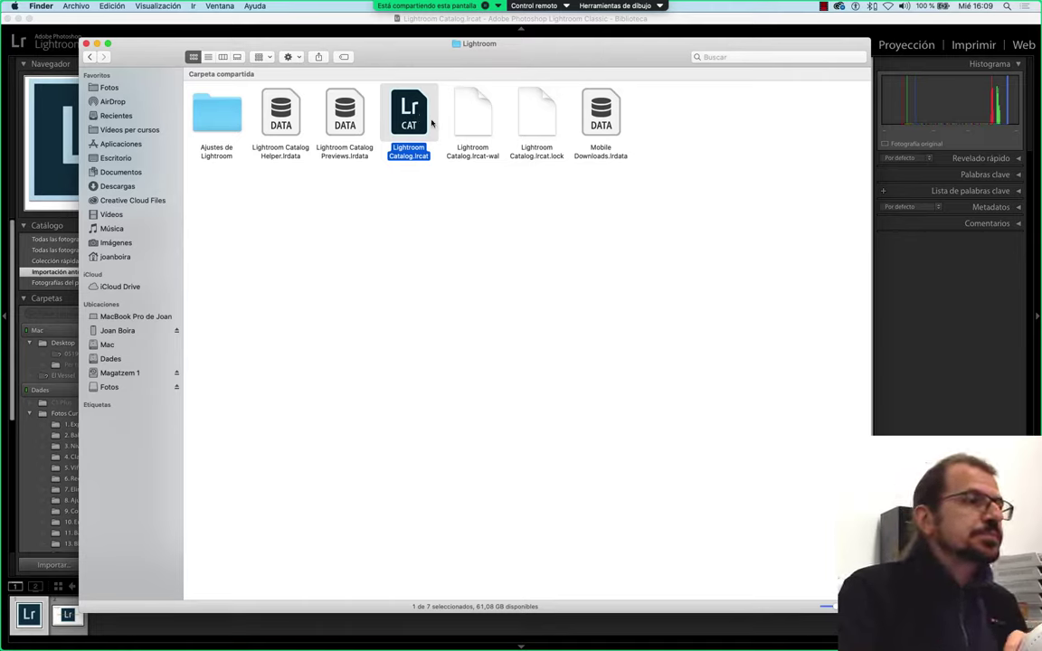
{"action": "double_click", "coordinate": [217, 113]}
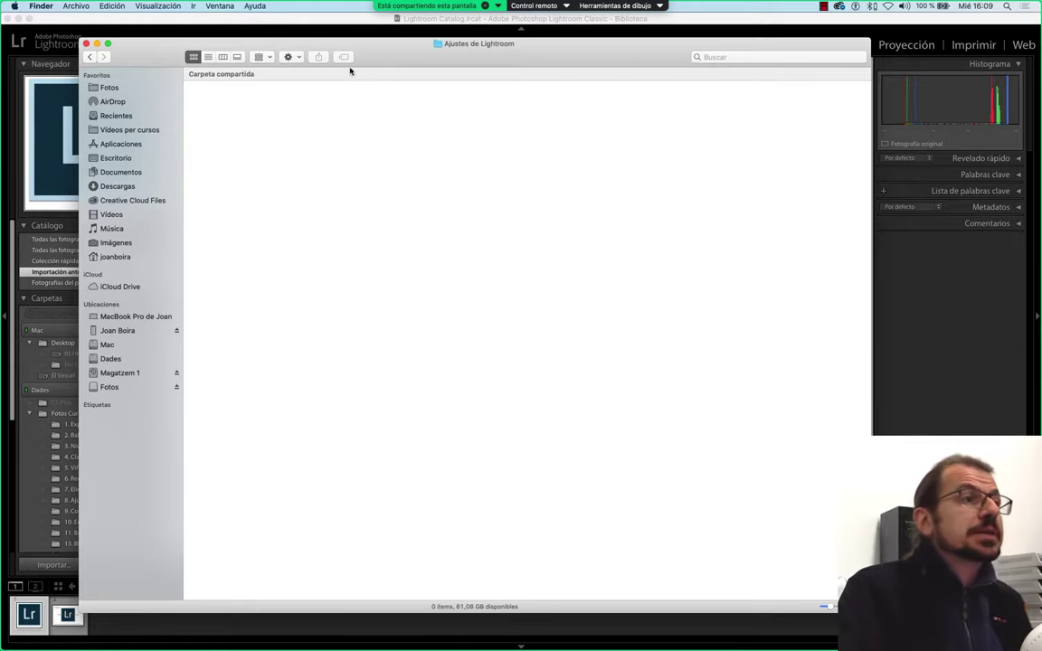
{"action": "left_click", "coordinate": [322, 28]}
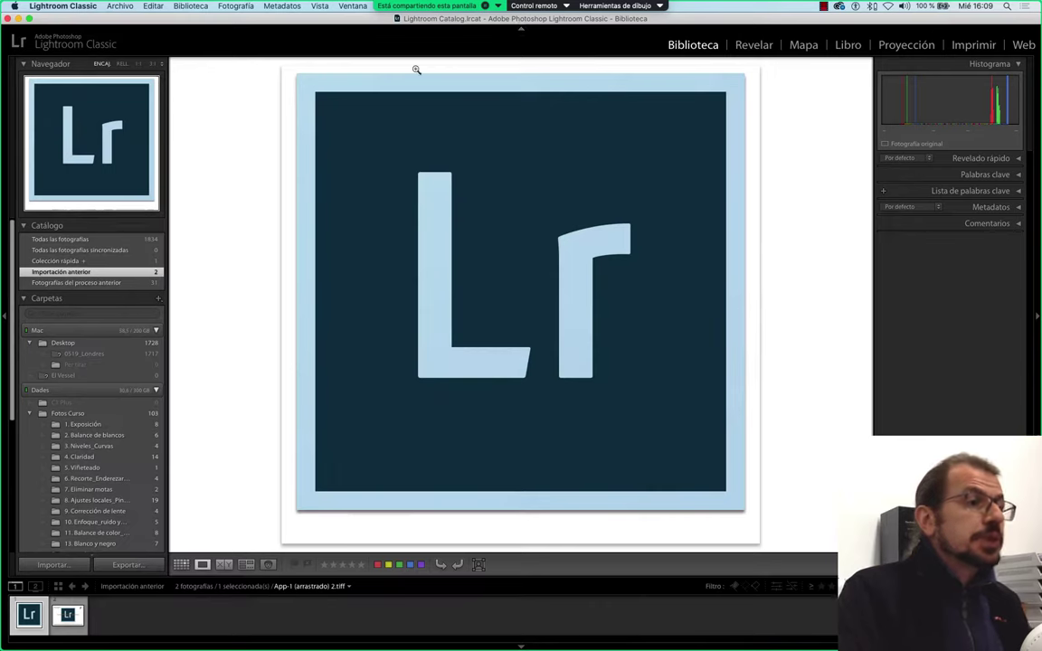
Turn on 'Almacenar ajustes preestablecidos con este catálogo' in the Presets preferences
{"action": "left_click", "coordinate": [73, 5]}
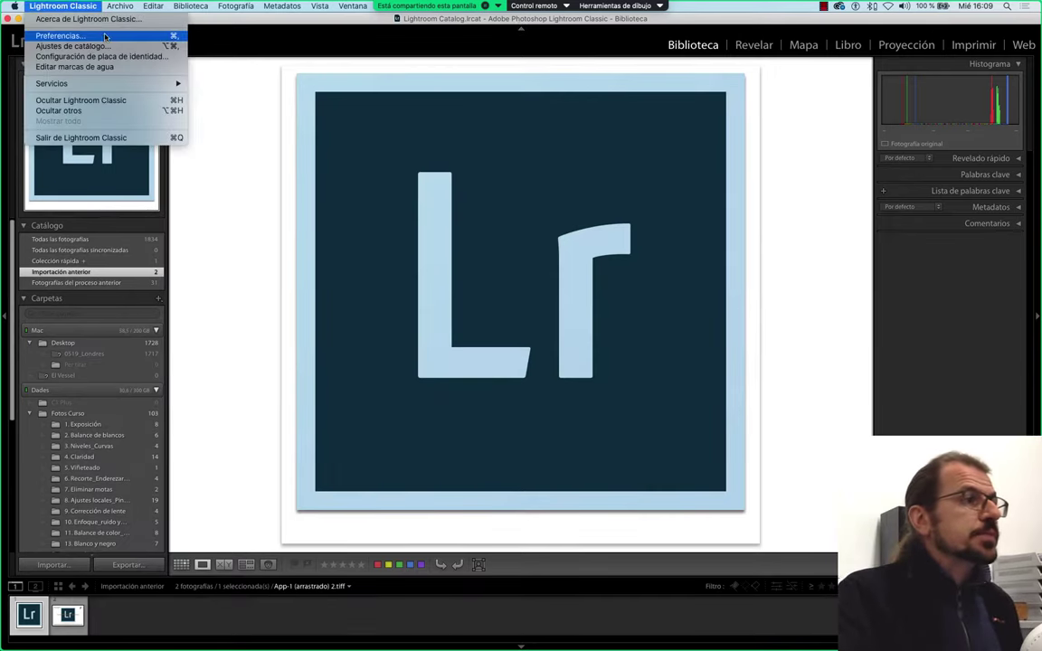
{"action": "left_click", "coordinate": [105, 36]}
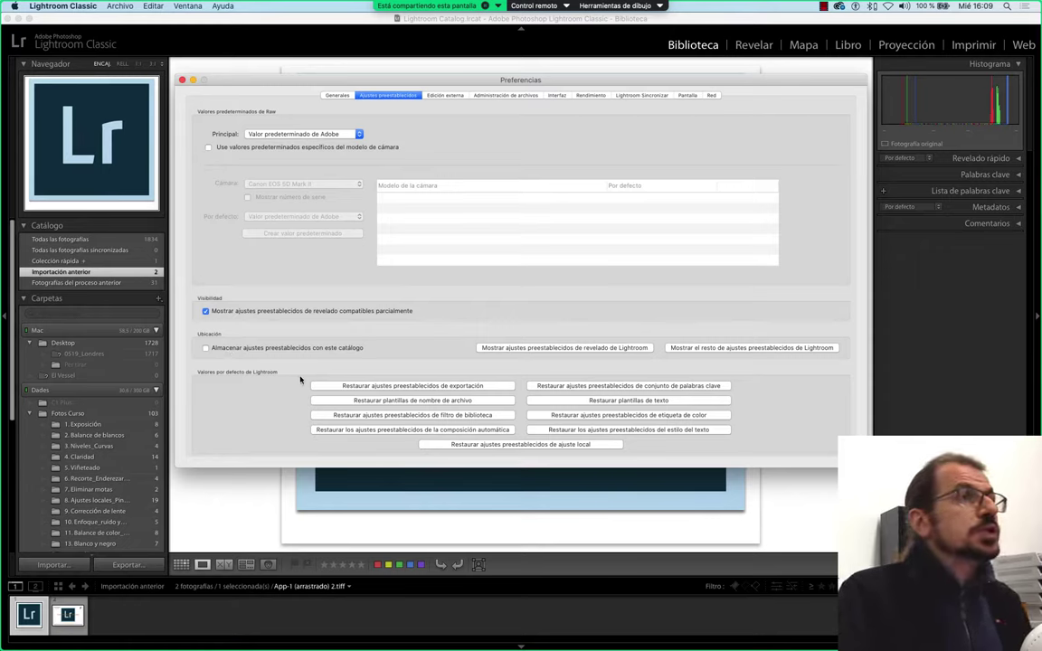
{"action": "left_click", "coordinate": [206, 348]}
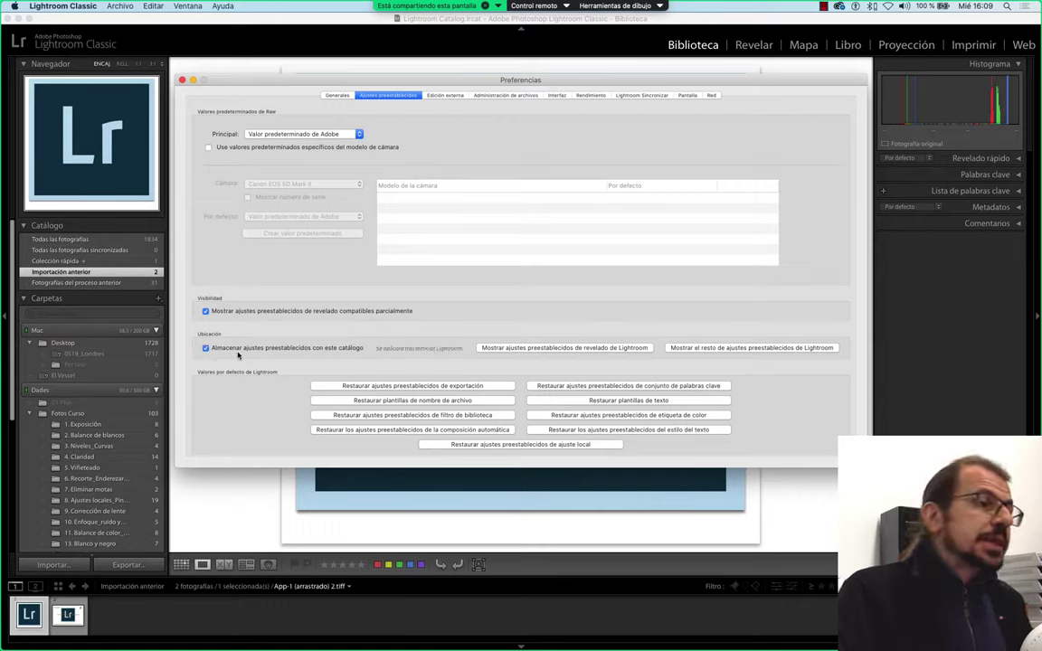
Switch 'Almacenar ajustes preestablecidos con este catálogo' back off
{"action": "left_click", "coordinate": [206, 348]}
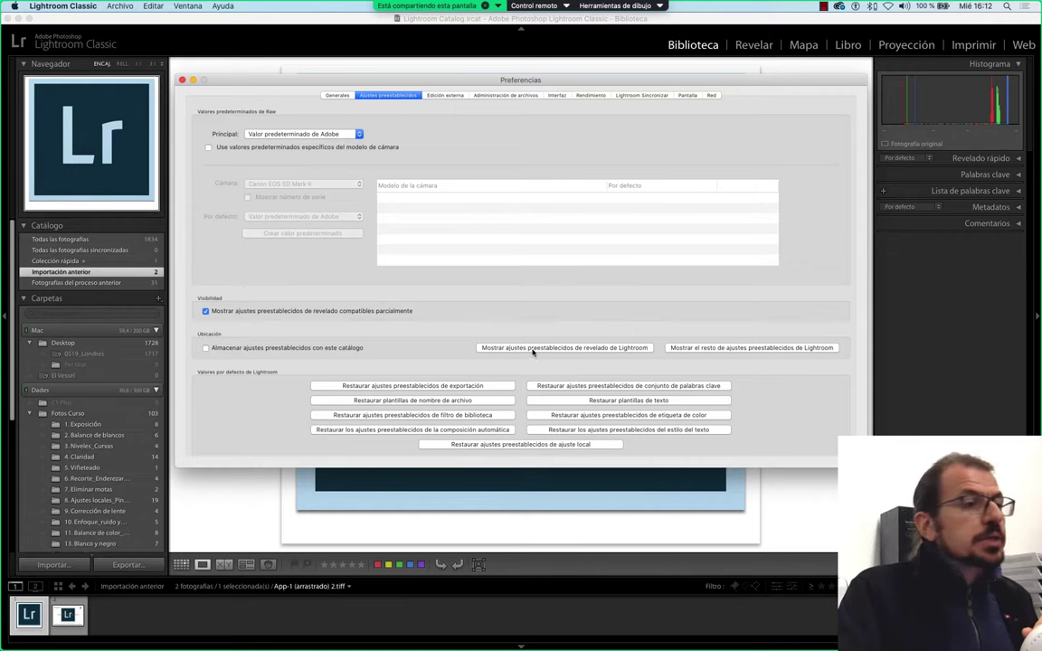
Reveal the develop presets folder in Finder and scroll through its column view
{"action": "left_click", "coordinate": [566, 350]}
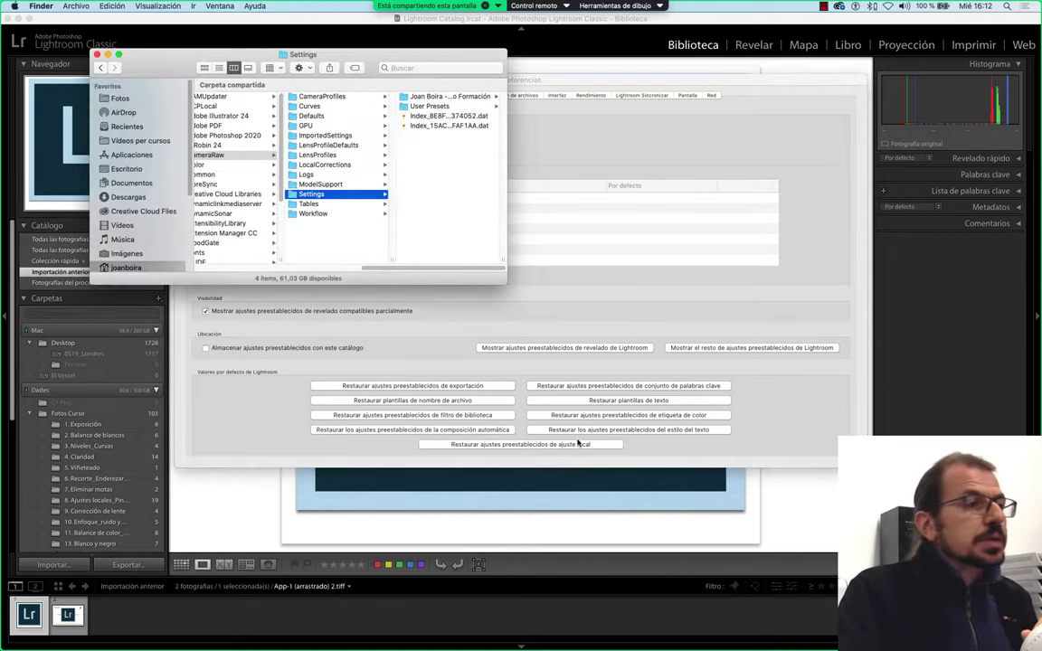
{"action": "left_click_drag", "start_coordinate": [362, 55], "coordinate": [512, 80]}
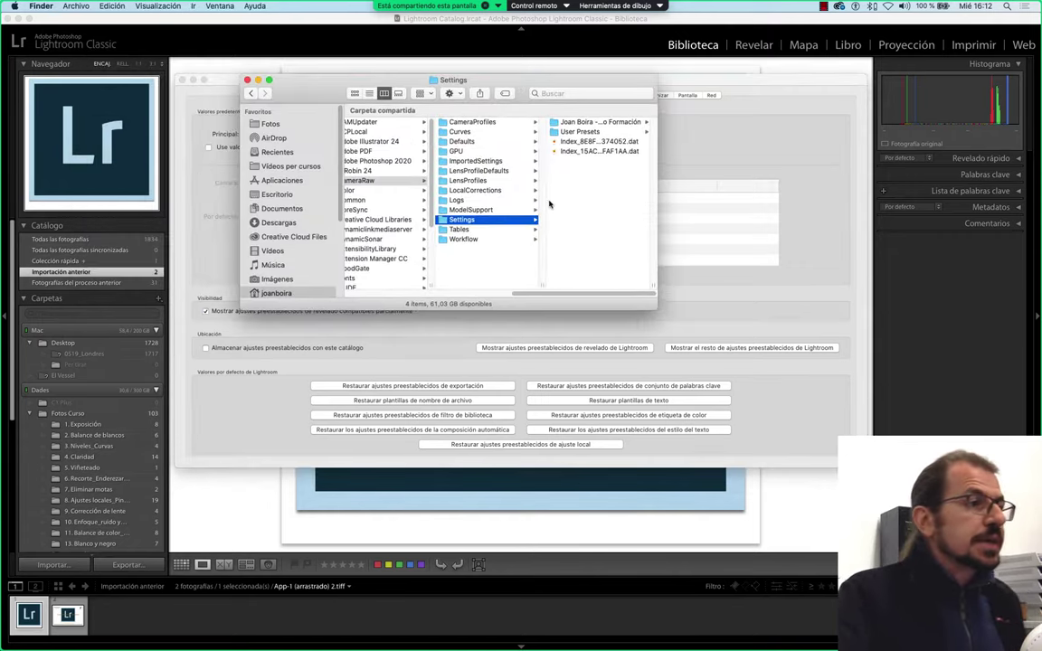
{"action": "scroll", "coordinate": [456, 226], "scroll_direction": "left", "scroll_amount": 5}
{"action": "scroll", "coordinate": [439, 194], "scroll_direction": "left", "scroll_amount": 5}
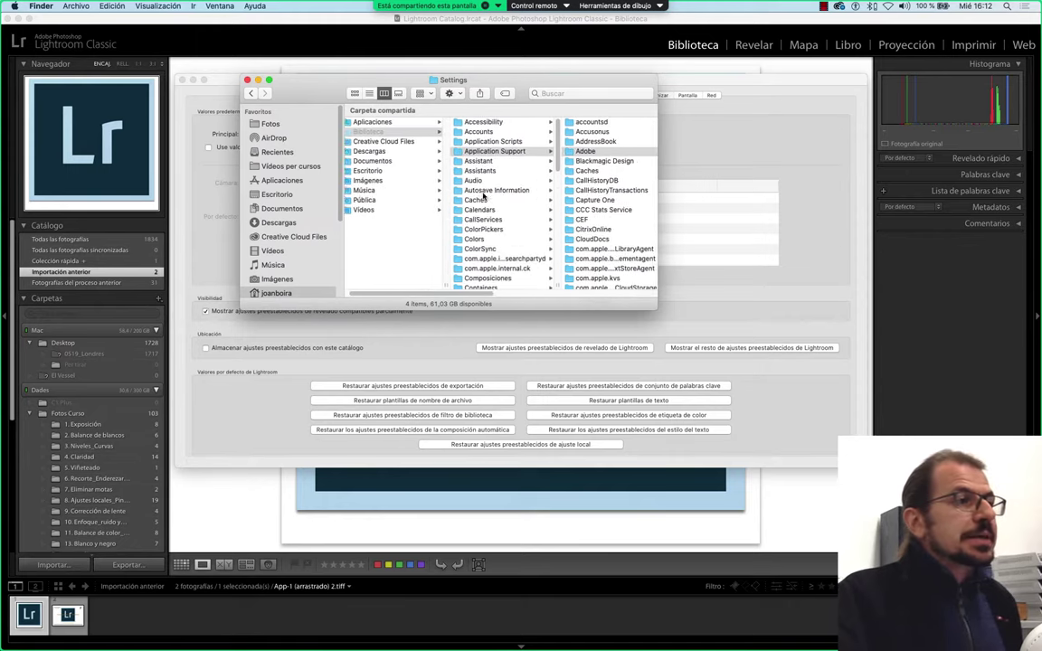
{"action": "scroll", "coordinate": [419, 164], "scroll_direction": "left", "scroll_amount": 5}
{"action": "scroll", "coordinate": [443, 149], "scroll_direction": "right", "scroll_amount": 1}
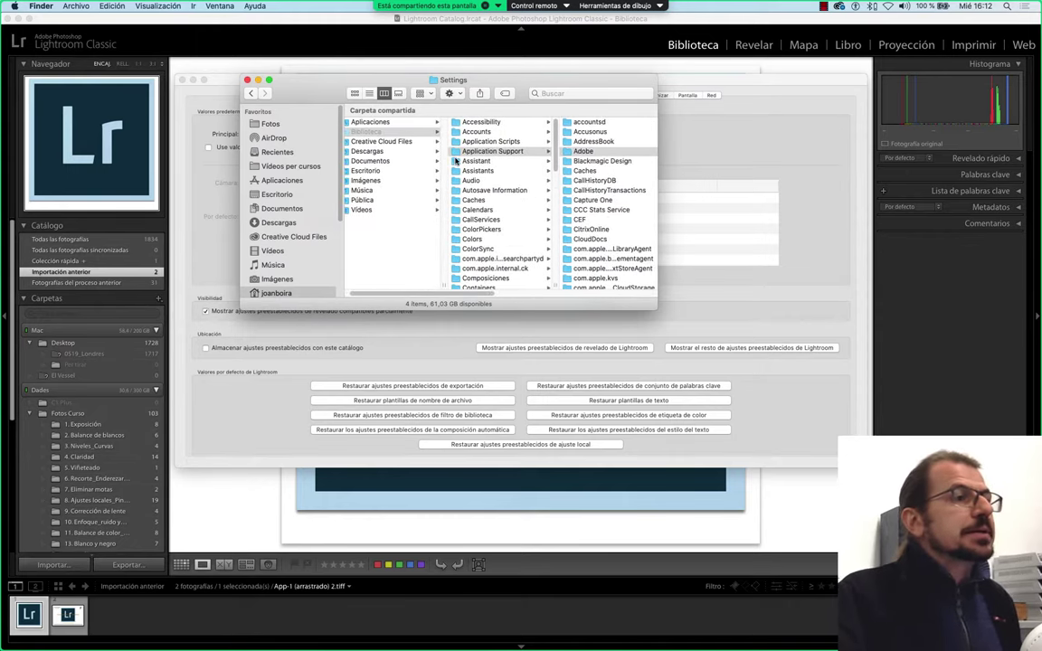
{"action": "scroll", "coordinate": [454, 145], "scroll_direction": "right", "scroll_amount": 1}
{"action": "scroll", "coordinate": [457, 147], "scroll_direction": "right", "scroll_amount": 1}
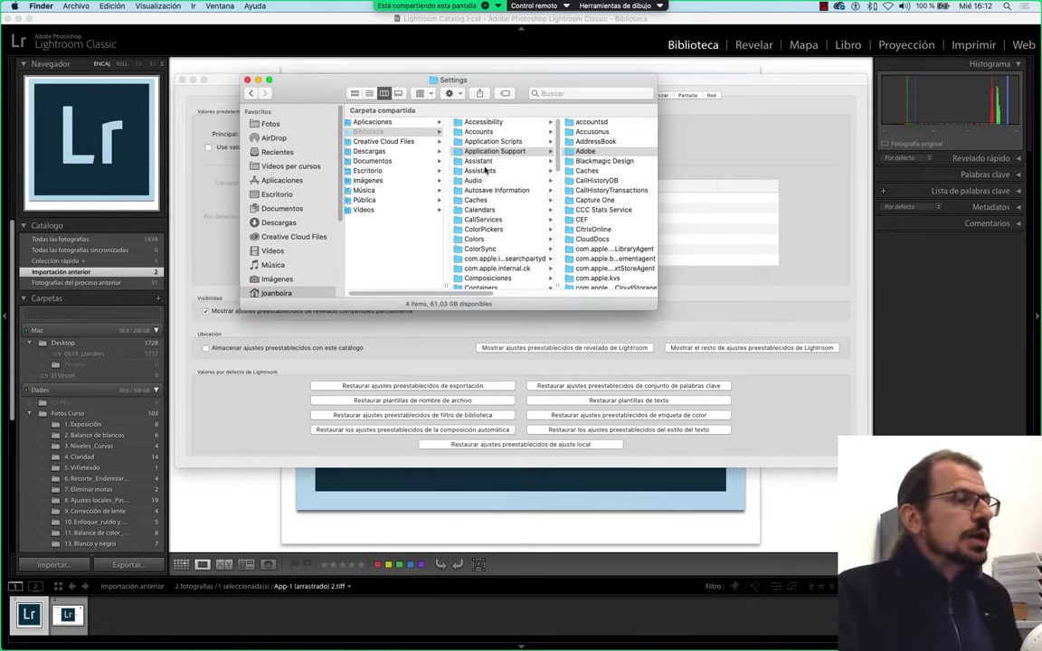
Select all four items inside the Settings folder
{"action": "scroll", "coordinate": [507, 157], "scroll_direction": "right", "scroll_amount": 2}
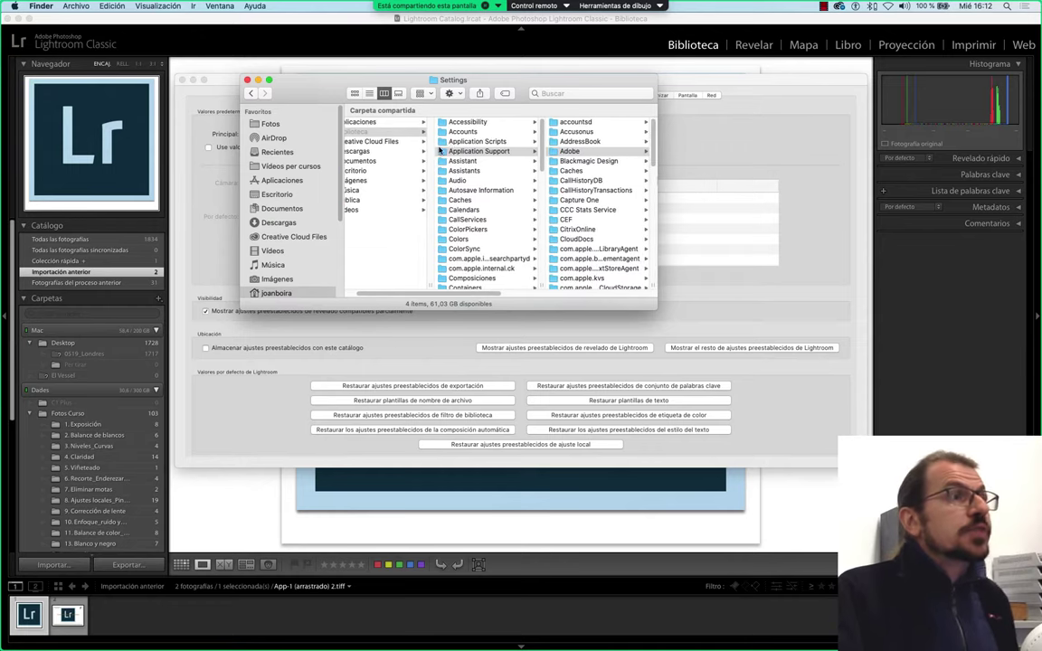
{"action": "scroll", "coordinate": [470, 154], "scroll_direction": "right", "scroll_amount": 5}
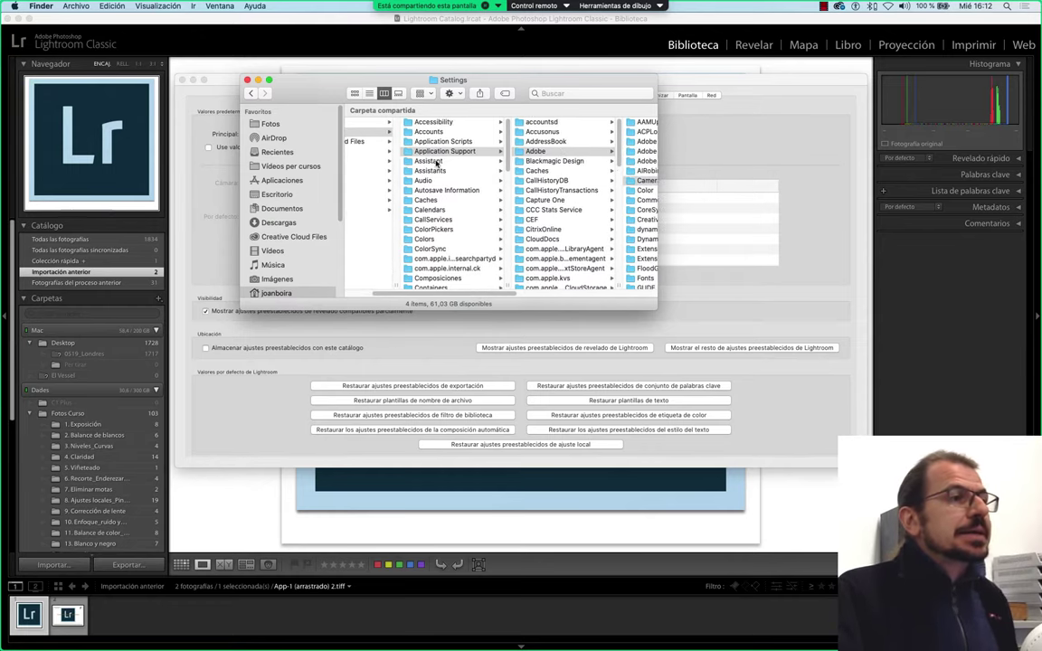
{"action": "scroll", "coordinate": [495, 165], "scroll_direction": "right", "scroll_amount": 10}
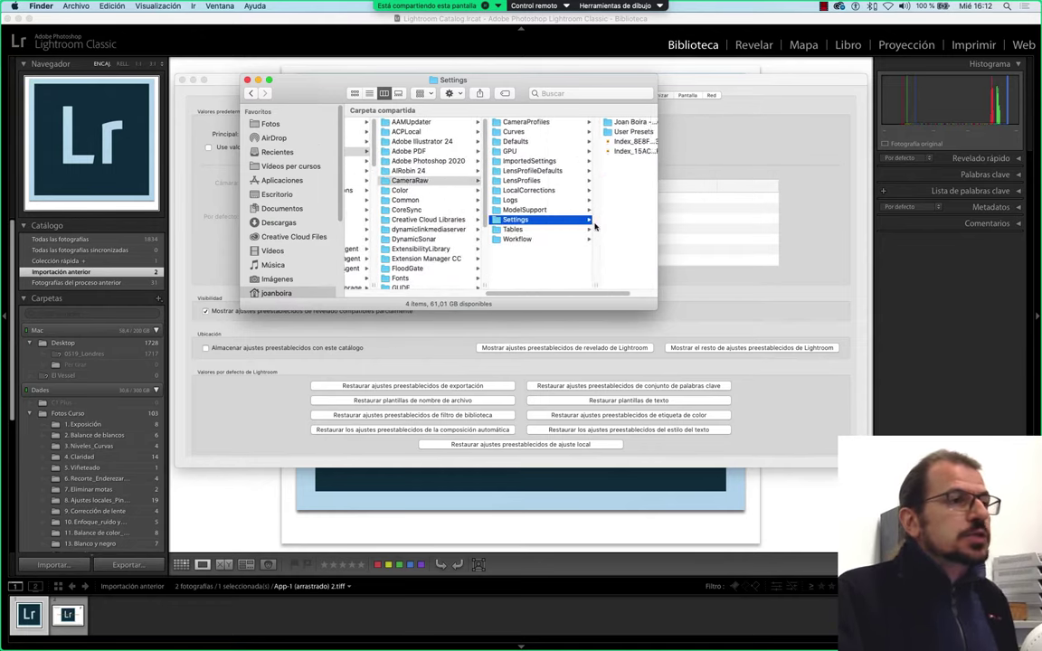
{"action": "scroll", "coordinate": [565, 227], "scroll_direction": "right", "scroll_amount": 2}
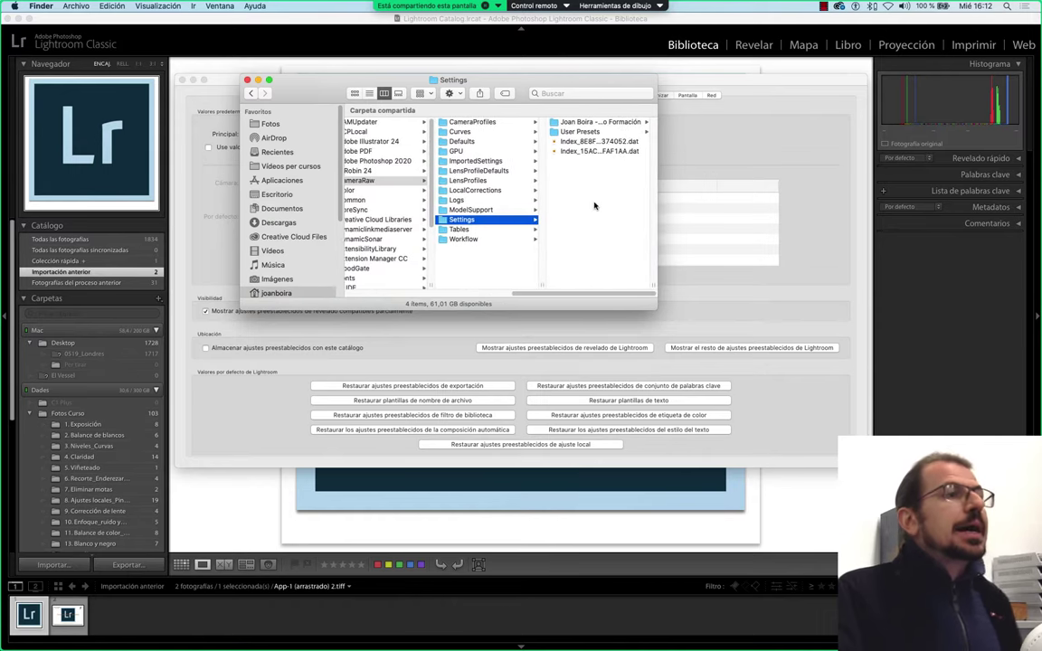
{"action": "left_click", "coordinate": [588, 160]}
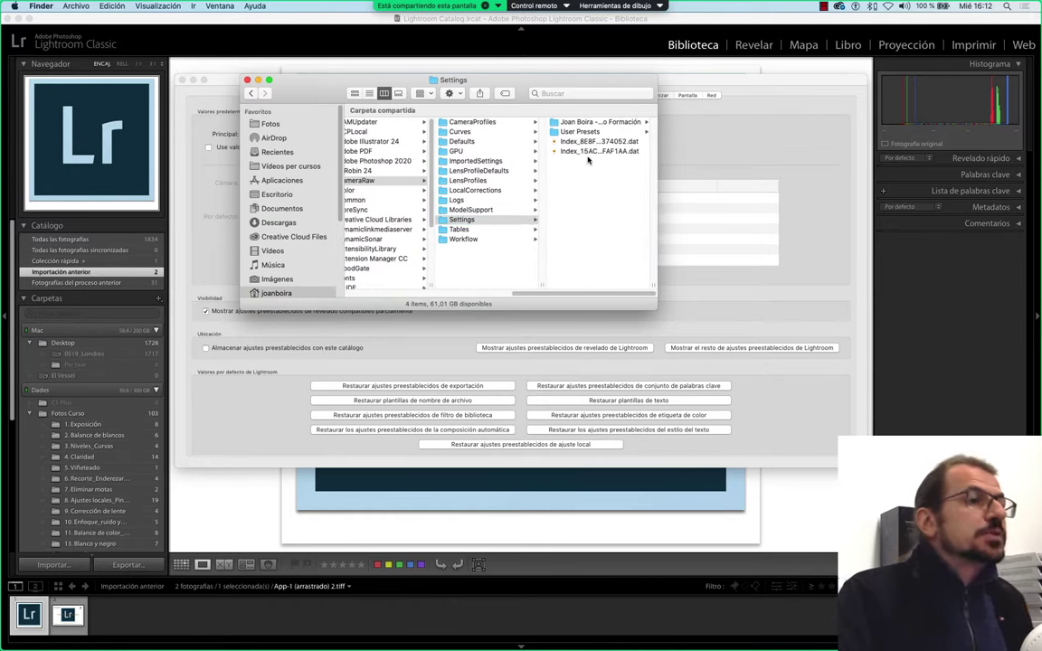
{"action": "key", "text": "super+a"}
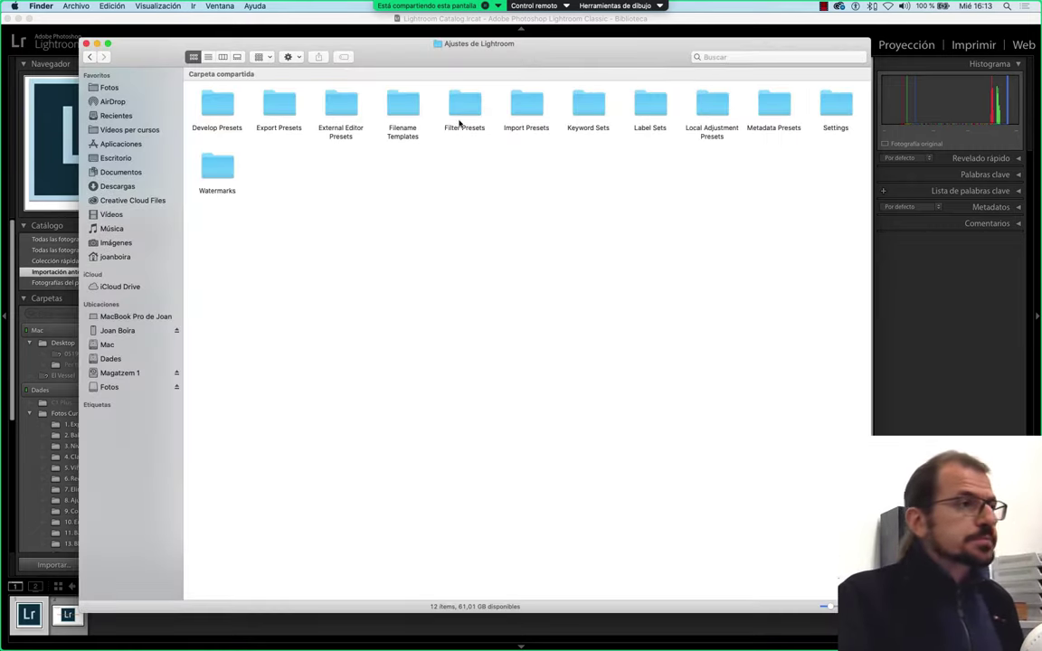
Close the Ajustes de Lightroom Finder window to bring Lightroom's Preferences back
{"action": "left_click", "coordinate": [86, 44]}
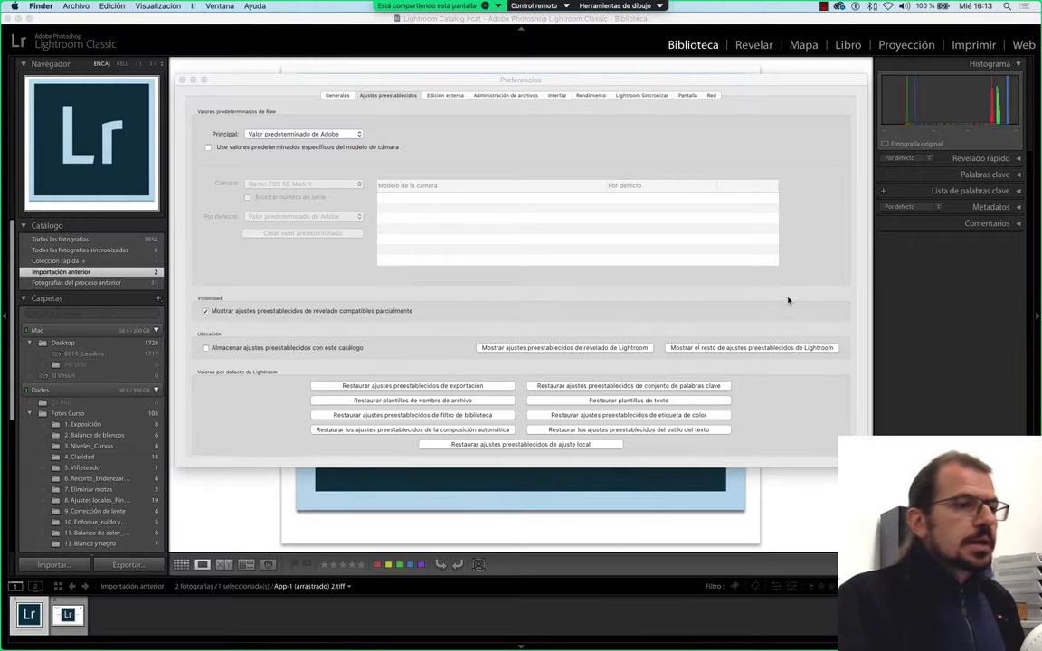
{"action": "left_click", "coordinate": [747, 351]}
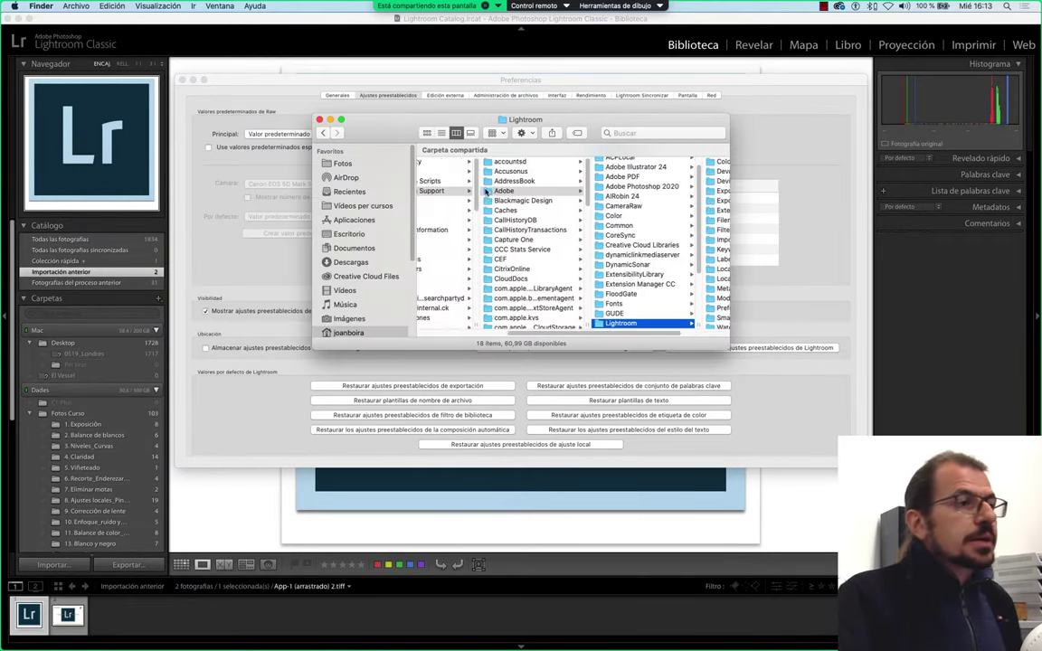
{"action": "scroll", "coordinate": [580, 199], "scroll_direction": "left", "scroll_amount": 10}
{"action": "scroll", "coordinate": [579, 199], "scroll_direction": "right", "scroll_amount": 10}
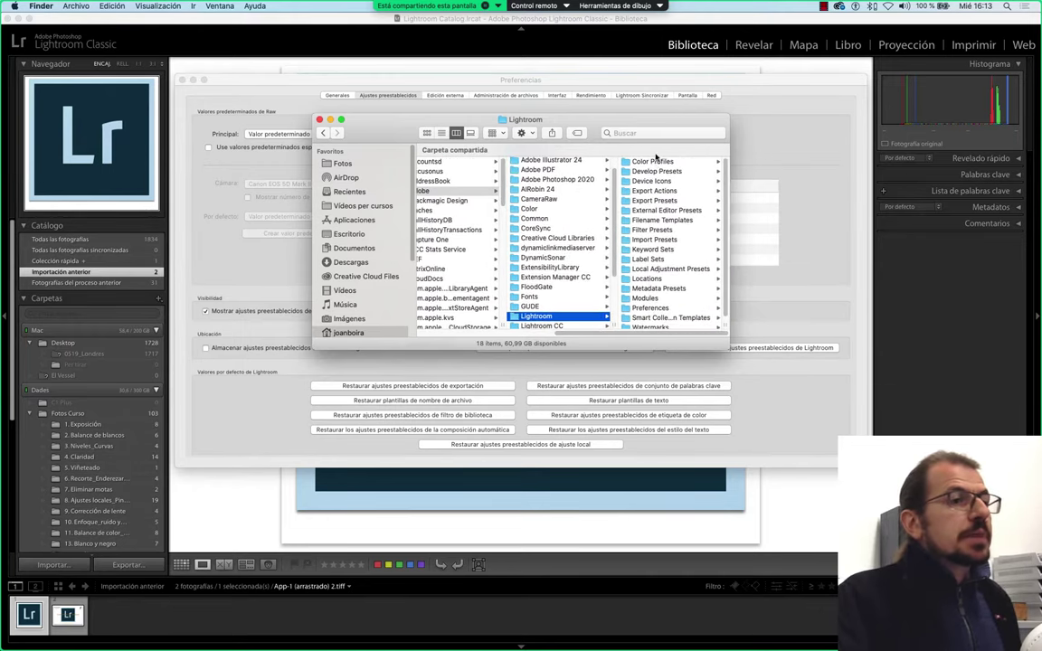
{"action": "scroll", "coordinate": [665, 258], "scroll_direction": "down", "scroll_amount": 2}
{"action": "scroll", "coordinate": [658, 269], "scroll_direction": "up", "scroll_amount": 1}
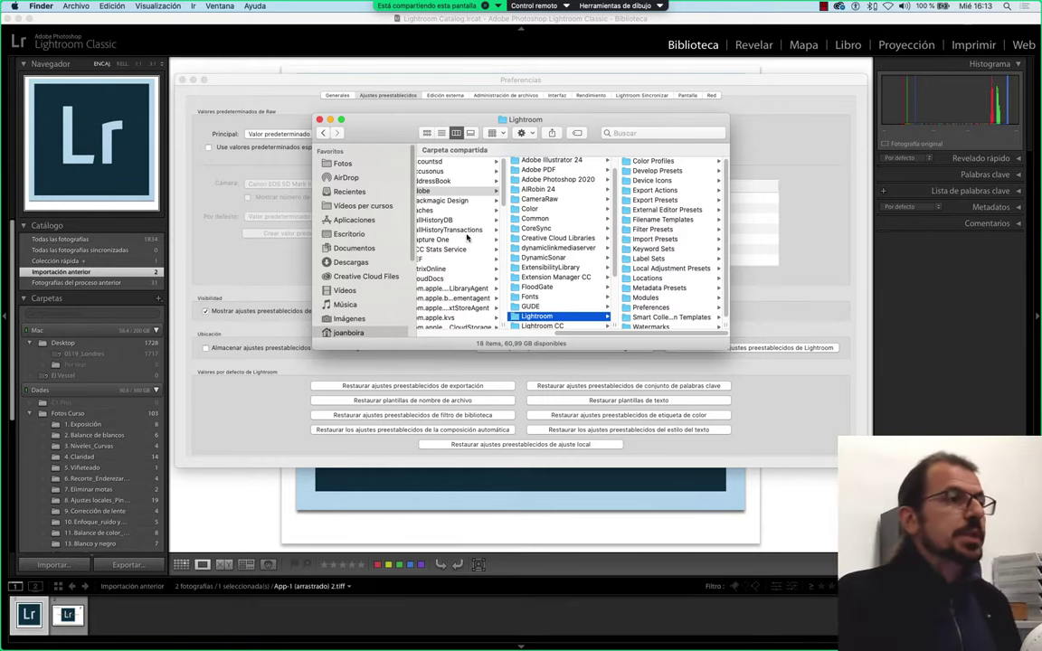
{"action": "left_click", "coordinate": [319, 119]}
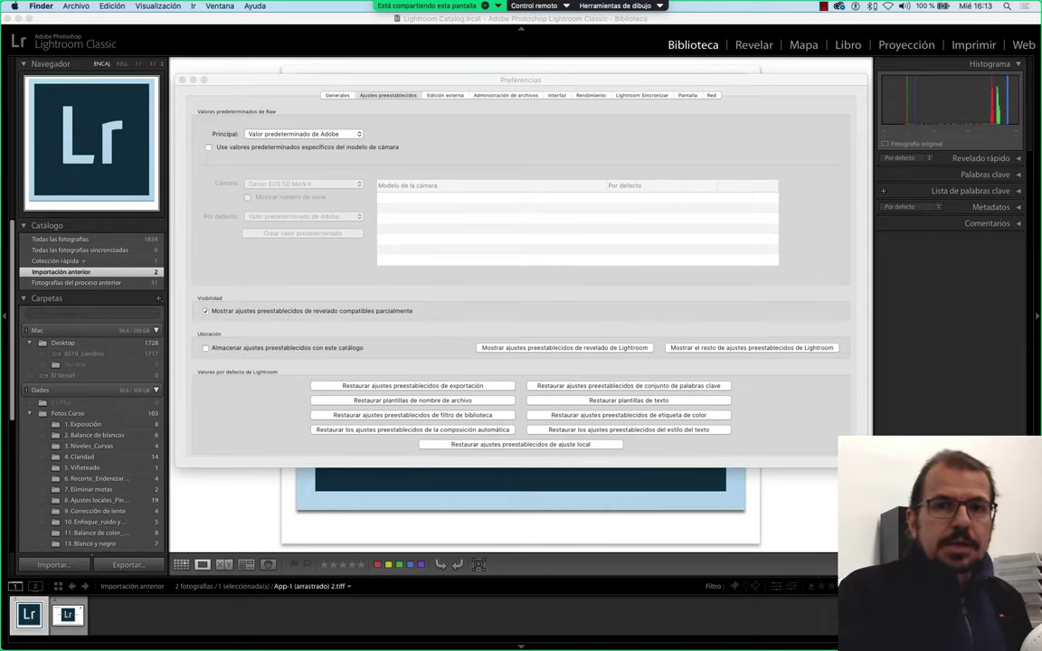
Under Edición externa, set Photoshop 2020's colour space to ProPhoto RGB, keeping 16-bit PSD
{"action": "left_click", "coordinate": [446, 95]}
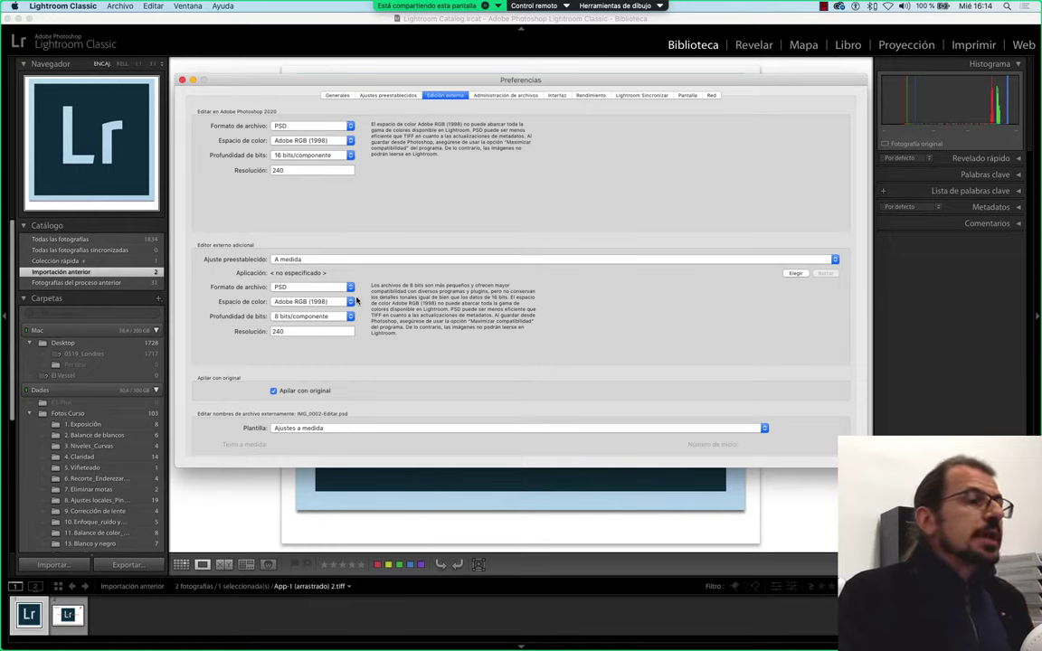
{"action": "left_click", "coordinate": [348, 140]}
{"action": "left_click", "coordinate": [348, 140]}
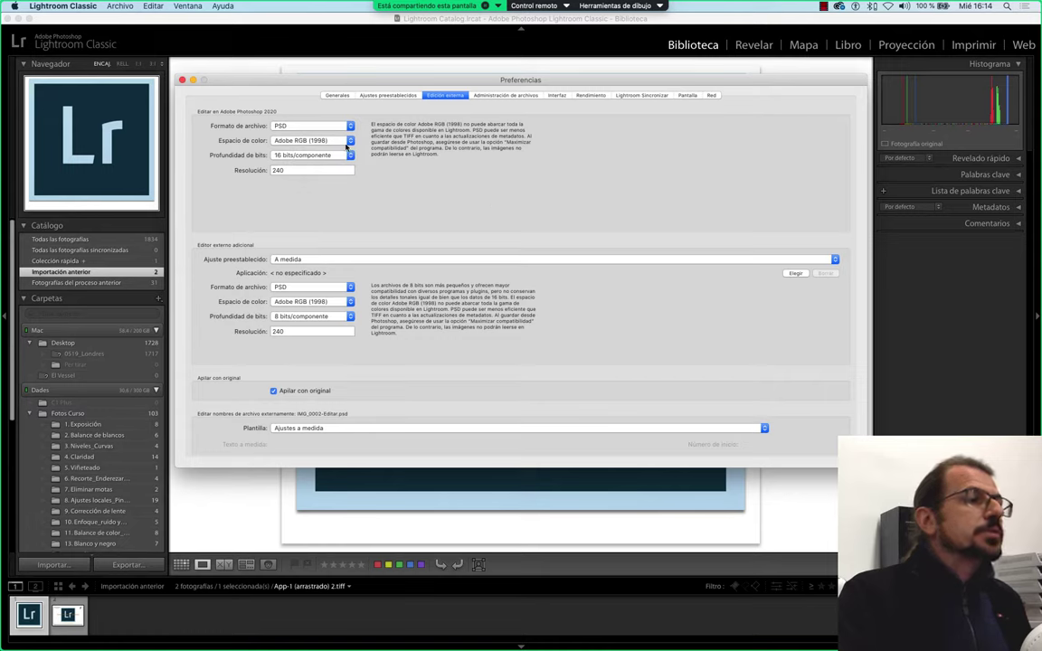
{"action": "left_click", "coordinate": [348, 141]}
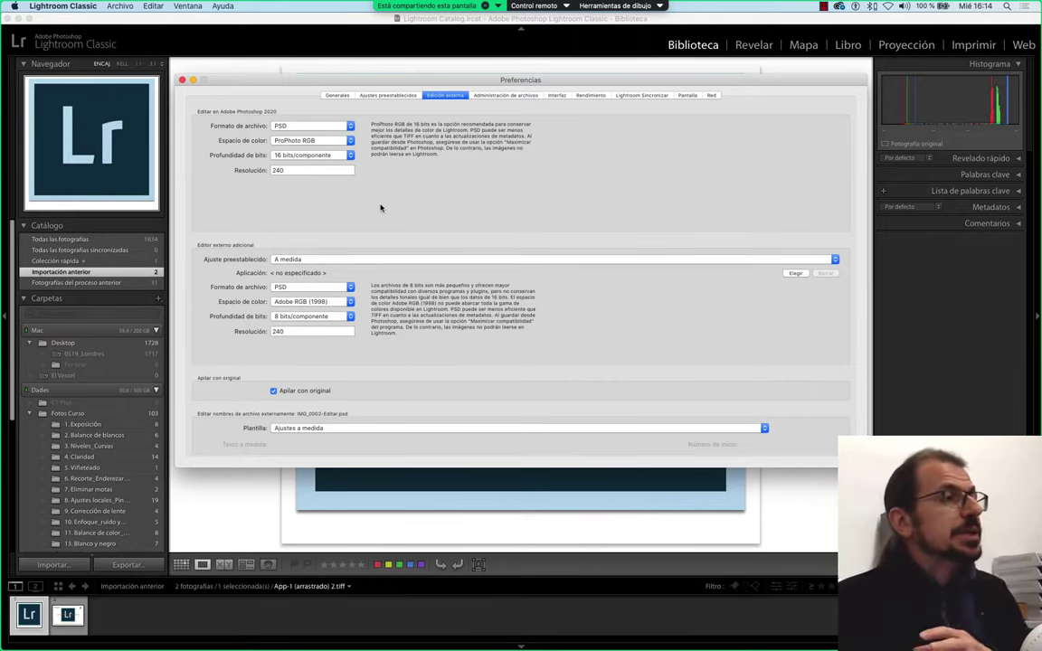
Try sRGB and Adobe RGB (1998) as the colour space, keep Adobe RGB (1998), then view Rendimiento
{"action": "left_click", "coordinate": [350, 141]}
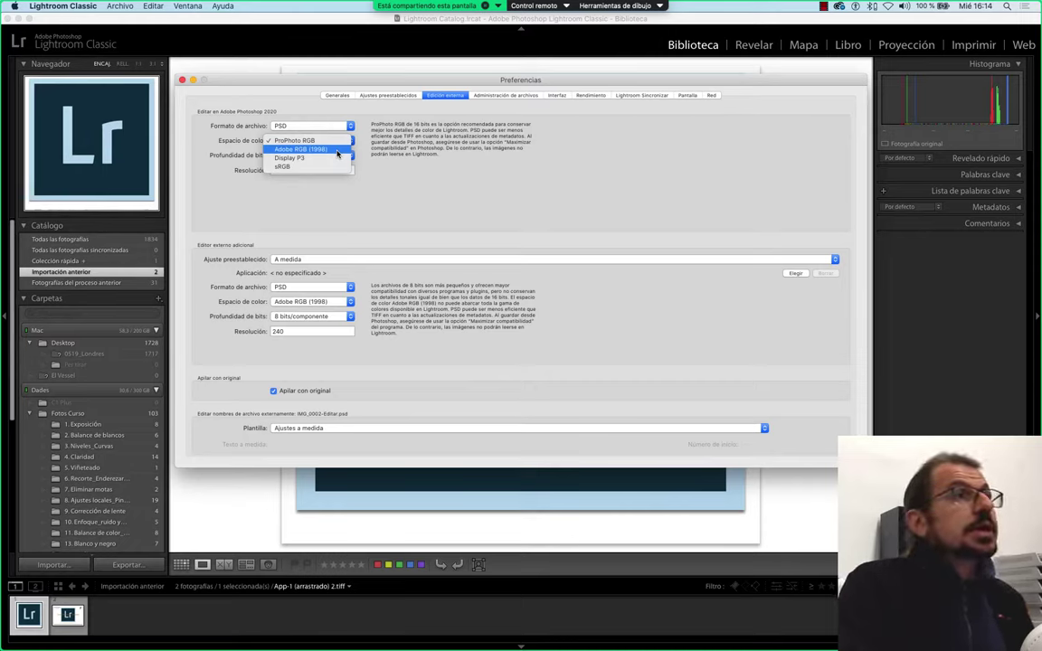
{"action": "left_click", "coordinate": [337, 150]}
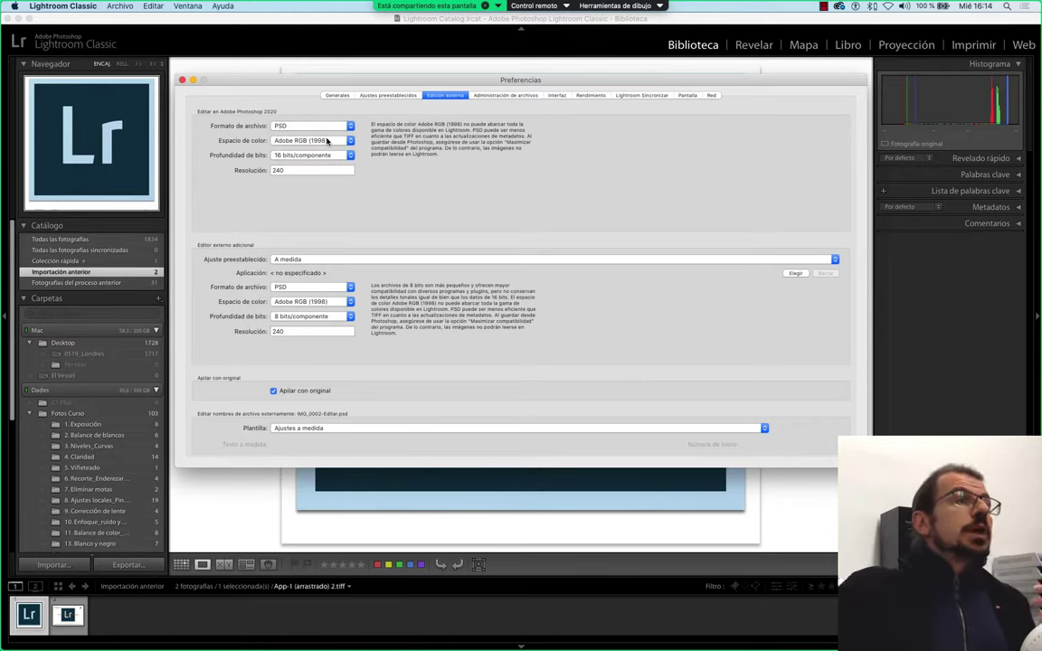
{"action": "left_click", "coordinate": [307, 141]}
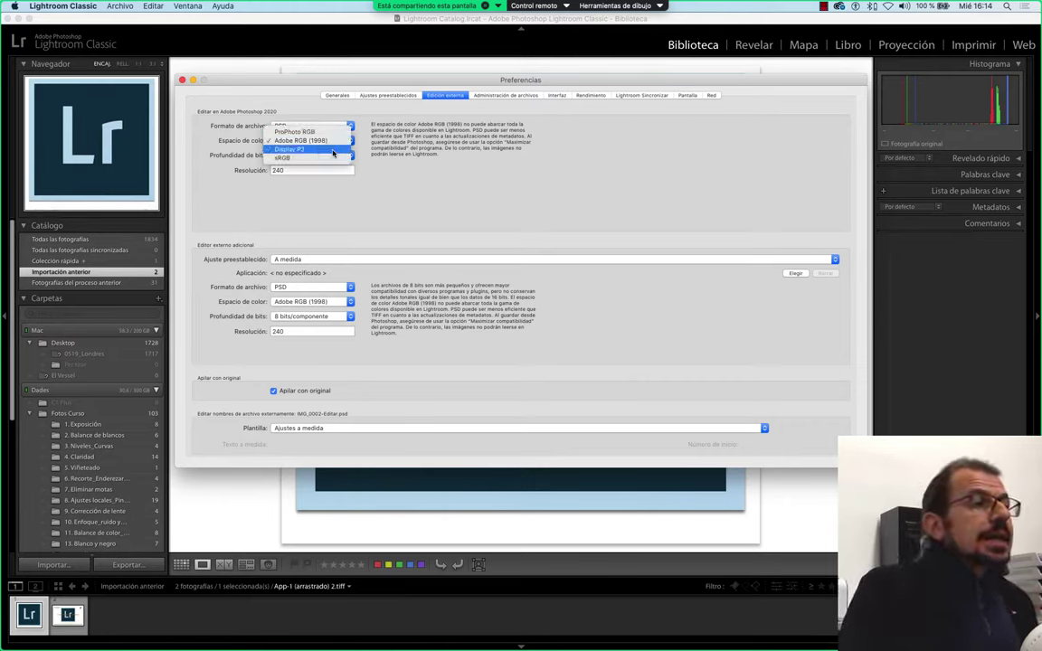
{"action": "left_click", "coordinate": [333, 160]}
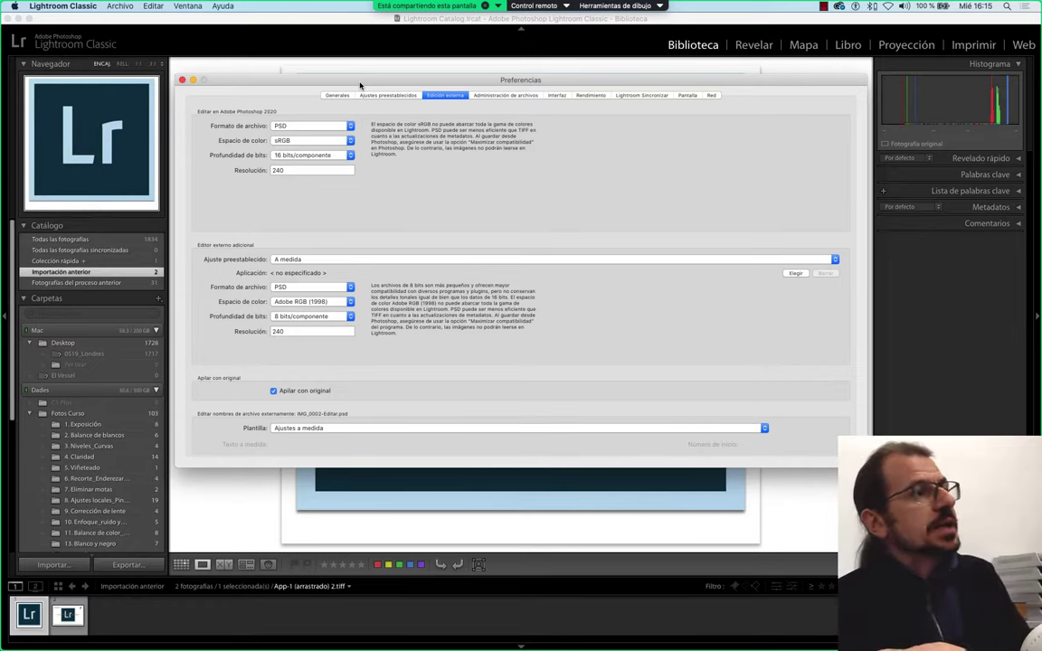
{"action": "left_click", "coordinate": [348, 140]}
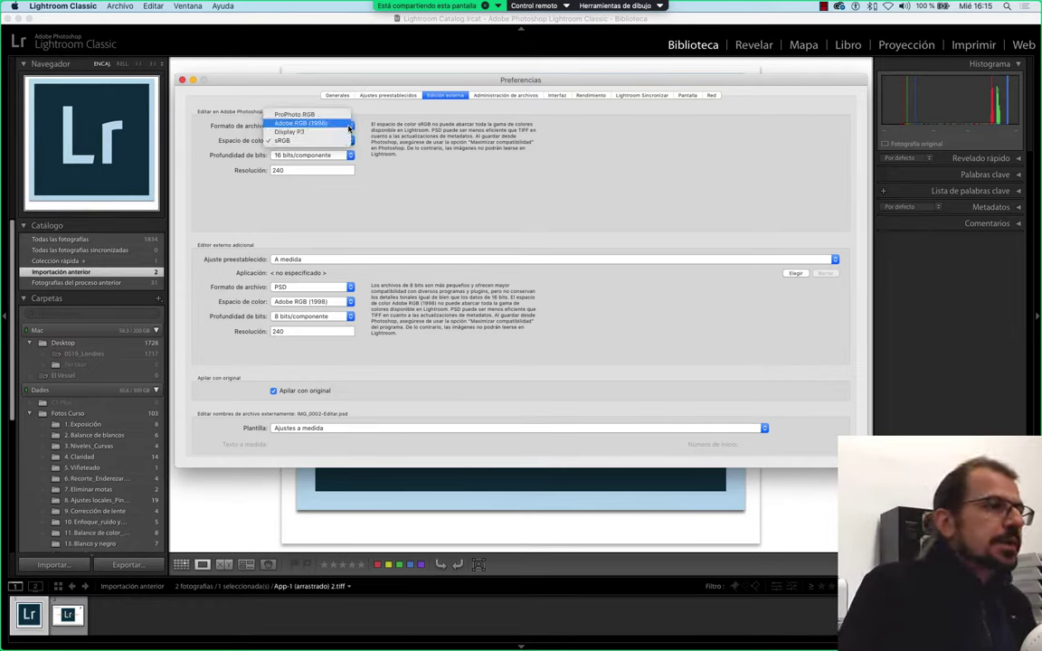
{"action": "left_click", "coordinate": [348, 125]}
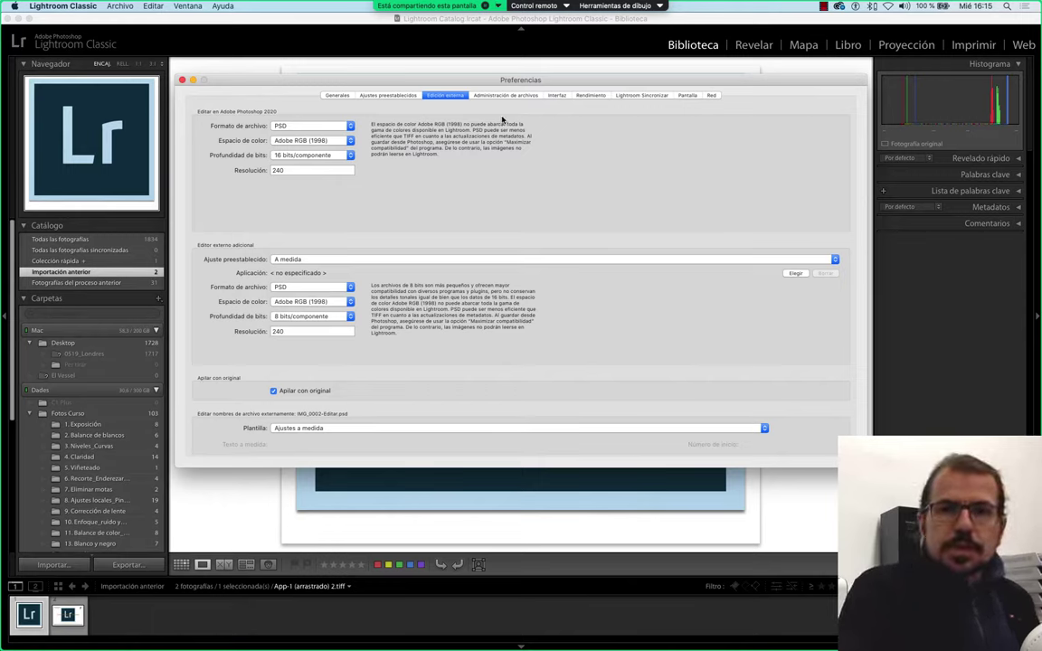
{"action": "left_click", "coordinate": [588, 95]}
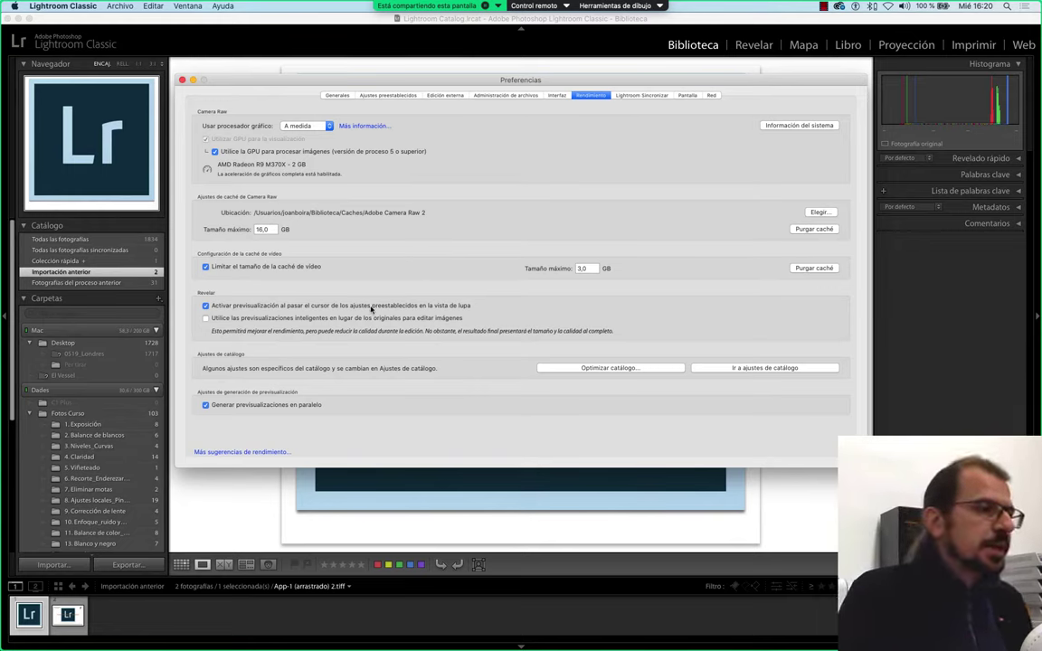
Toggle smart previews for editing on and back off, then switch to Finder
{"action": "left_click", "coordinate": [299, 318]}
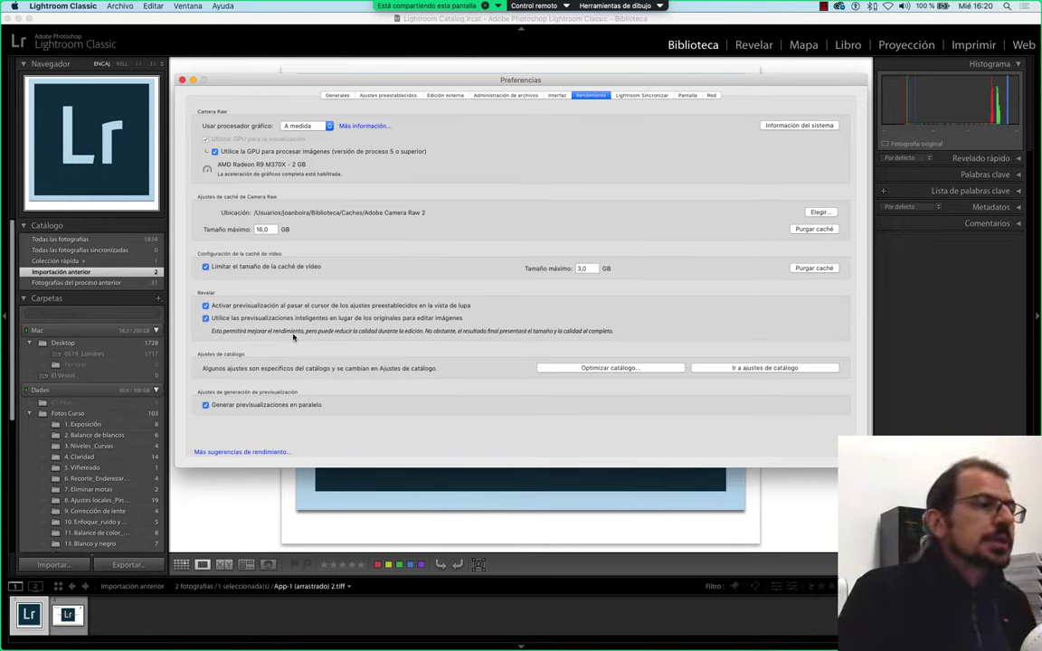
{"action": "left_click", "coordinate": [391, 323]}
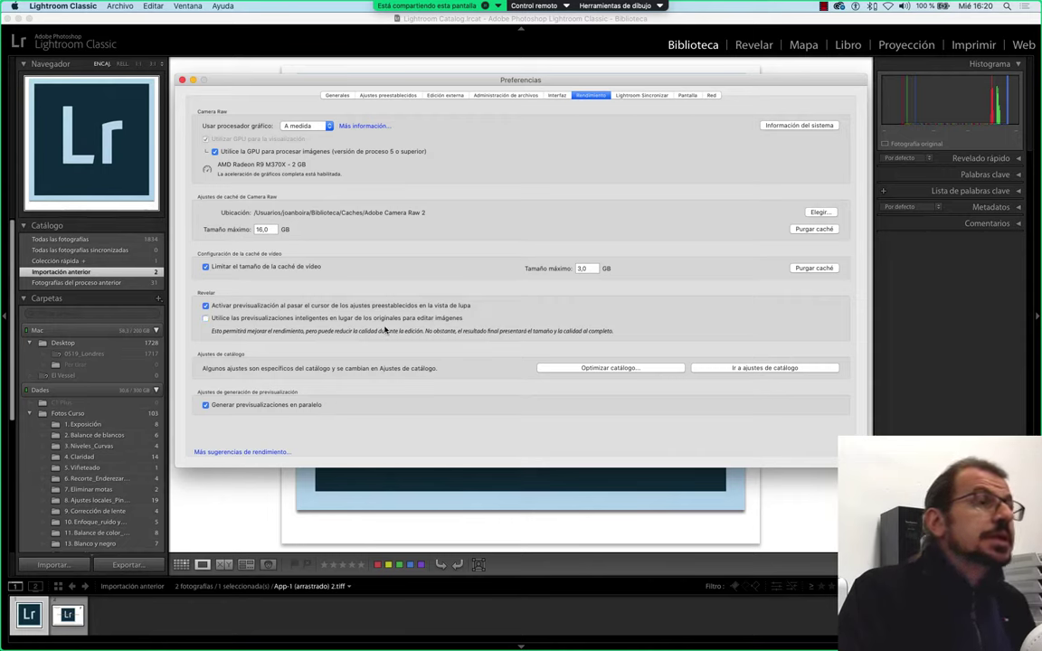
{"action": "key", "text": "super+Tab"}
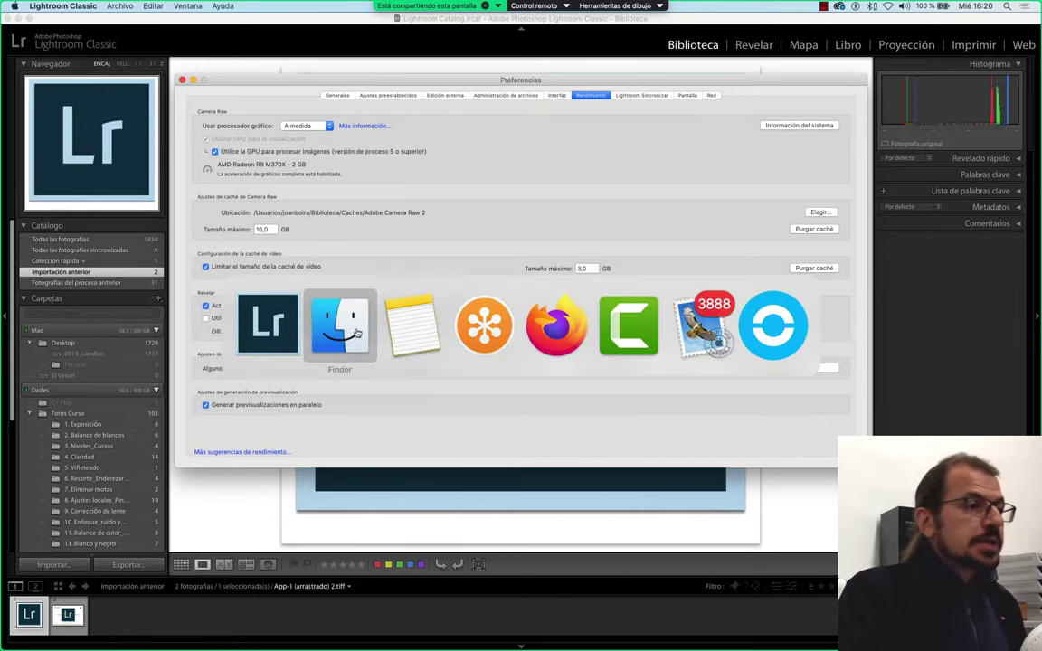
{"action": "left_click", "coordinate": [321, 303]}
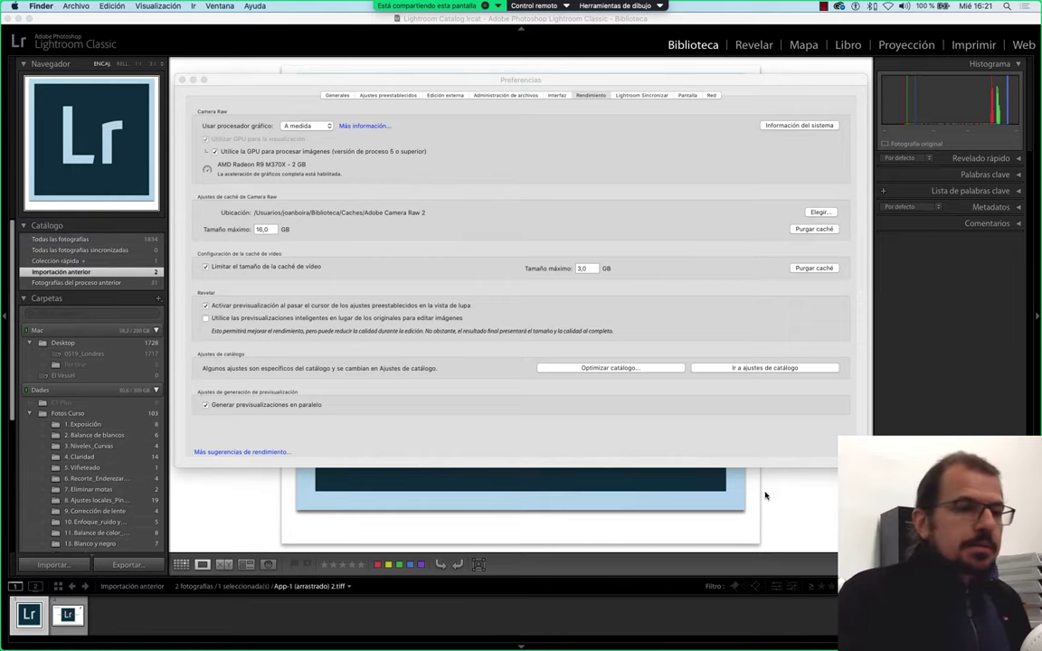
Close Preferences, open Ajustes de catálogo, and reveal the catalog's folder in Finder
{"action": "left_click", "coordinate": [181, 80]}
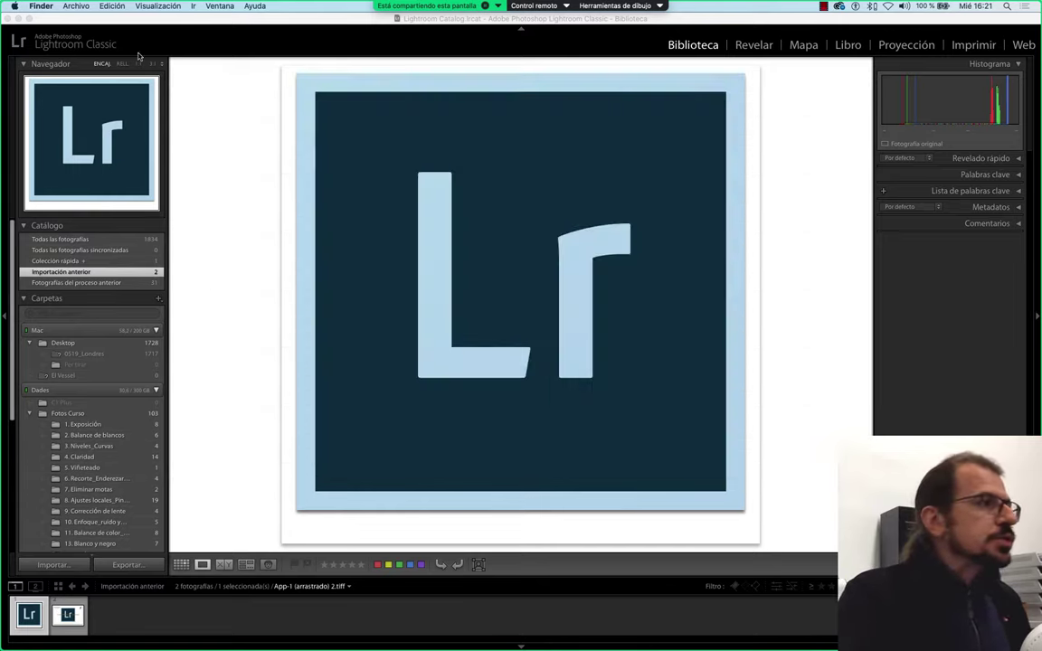
{"action": "left_click", "coordinate": [40, 6]}
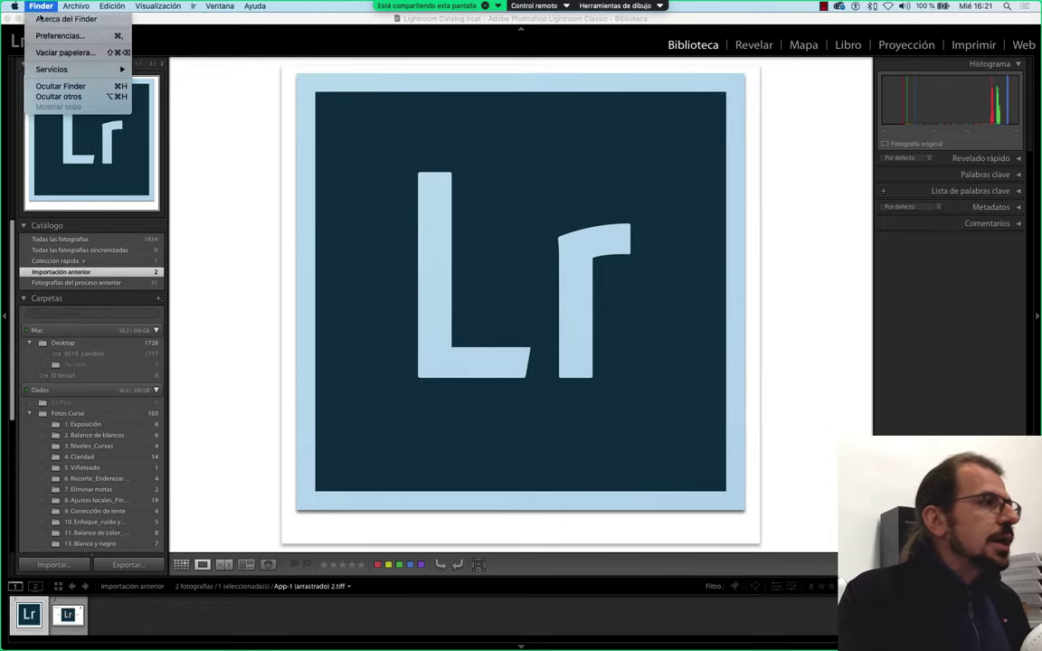
{"action": "left_click", "coordinate": [63, 55]}
{"action": "left_click", "coordinate": [62, 6]}
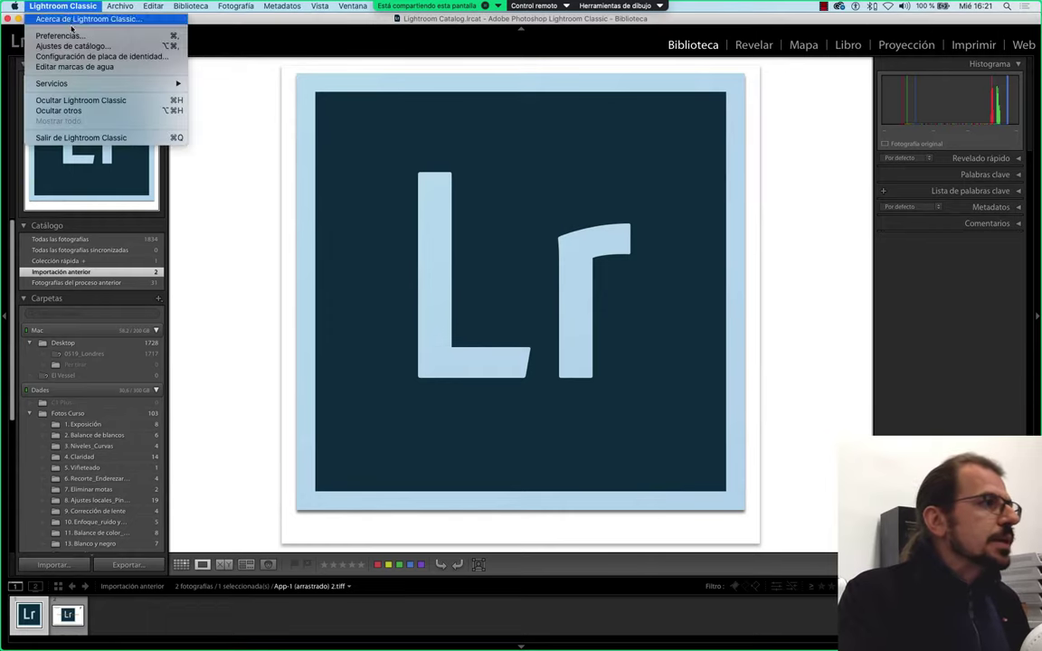
{"action": "left_click", "coordinate": [72, 46]}
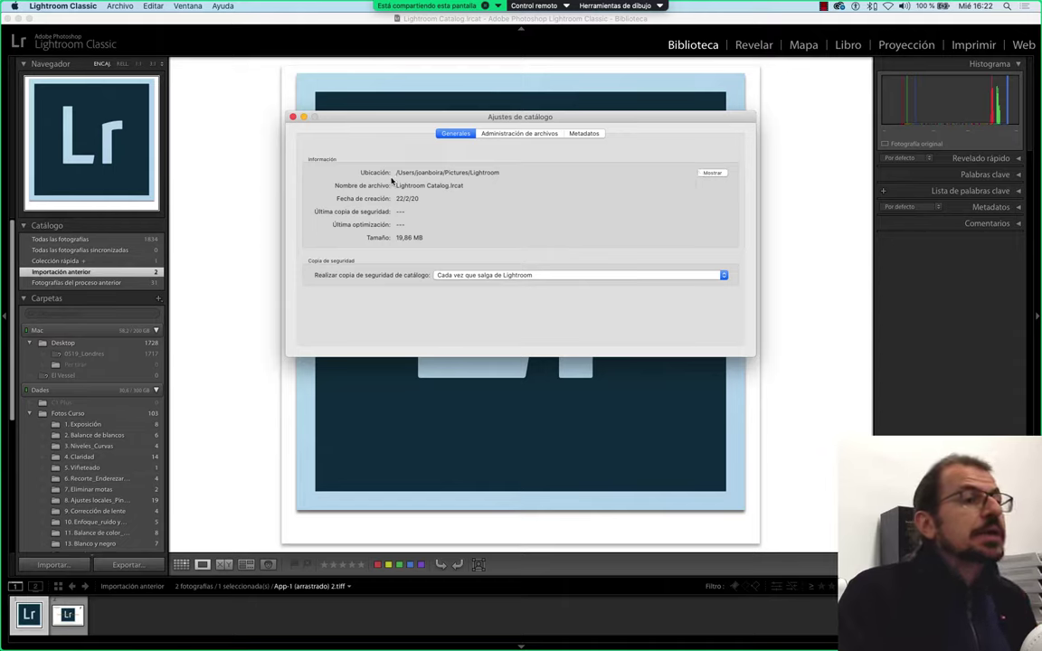
{"action": "left_click", "coordinate": [712, 173]}
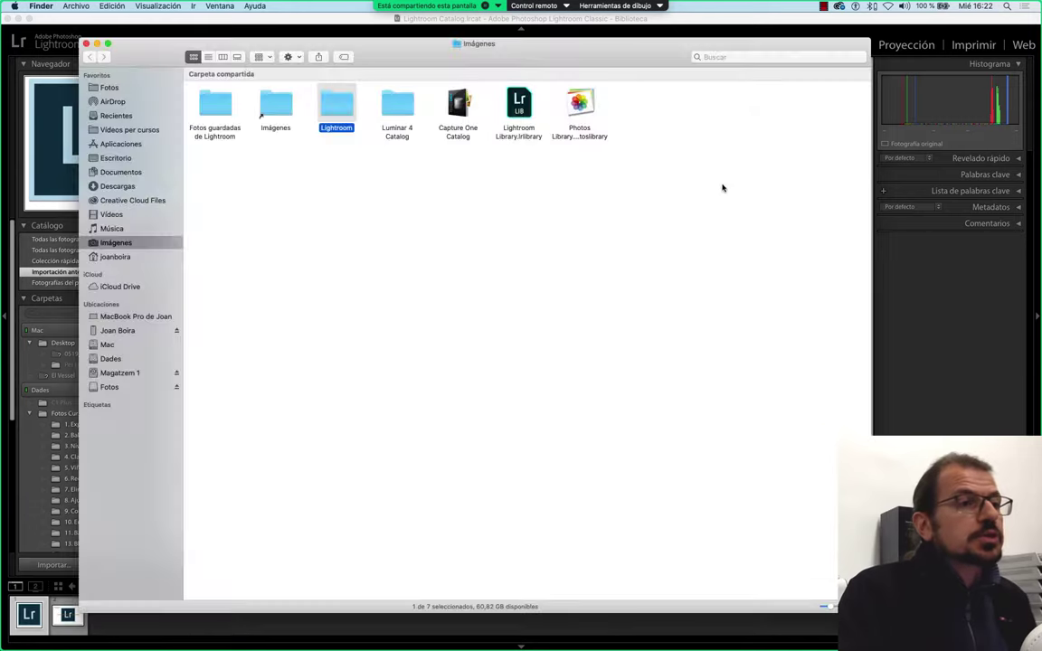
Open the Lightroom folder, select Lightroom Catalog.lrcat, and close the Finder window
{"action": "double_click", "coordinate": [339, 107]}
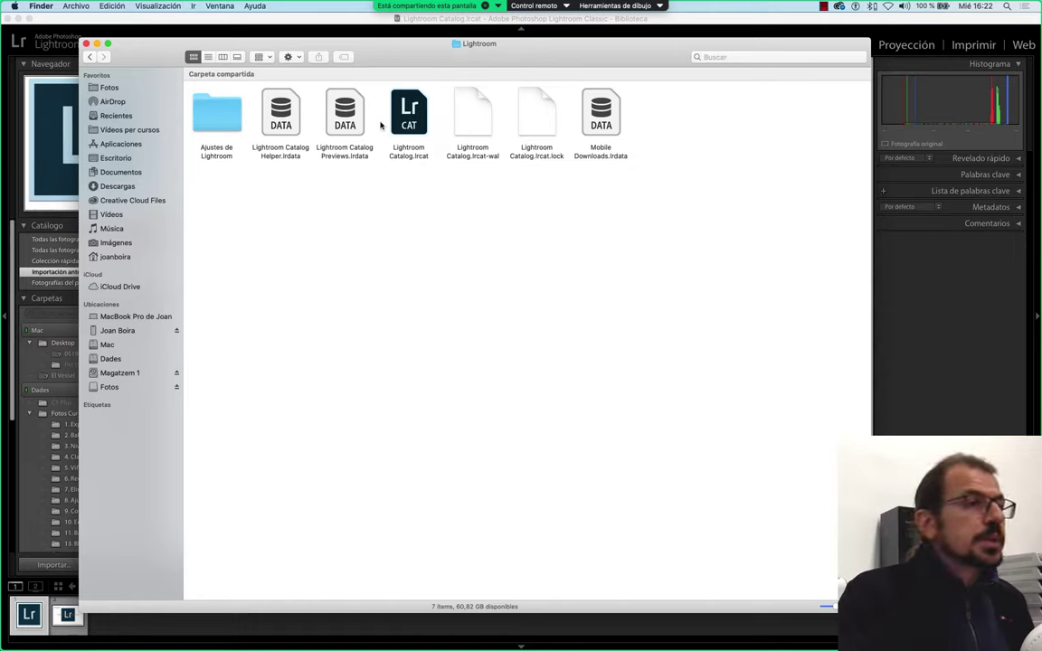
{"action": "left_click", "coordinate": [408, 114]}
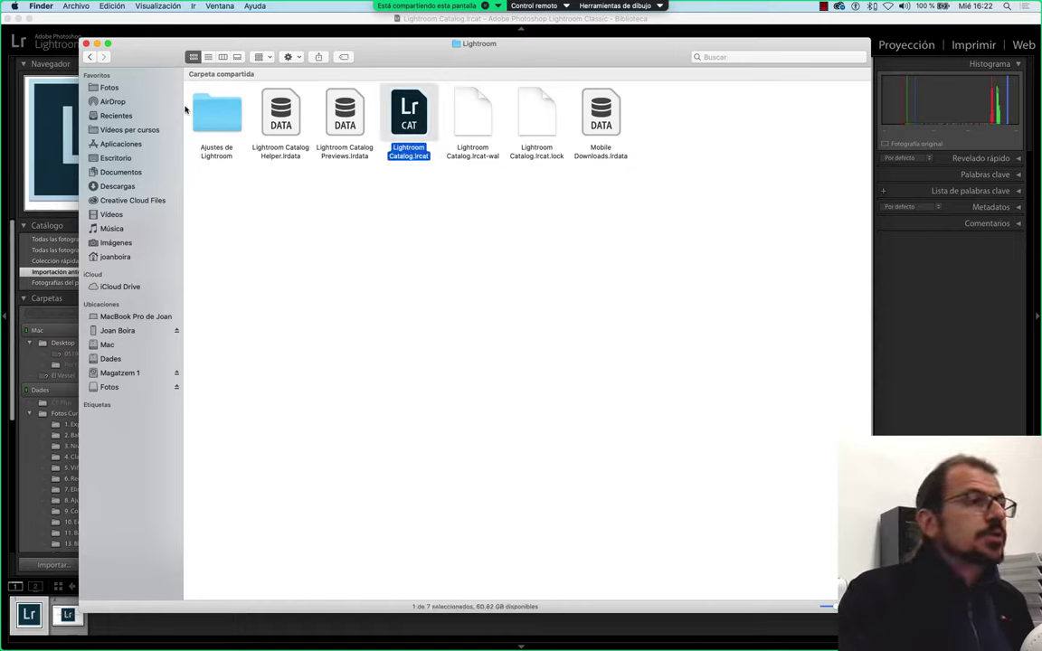
{"action": "left_click", "coordinate": [86, 43]}
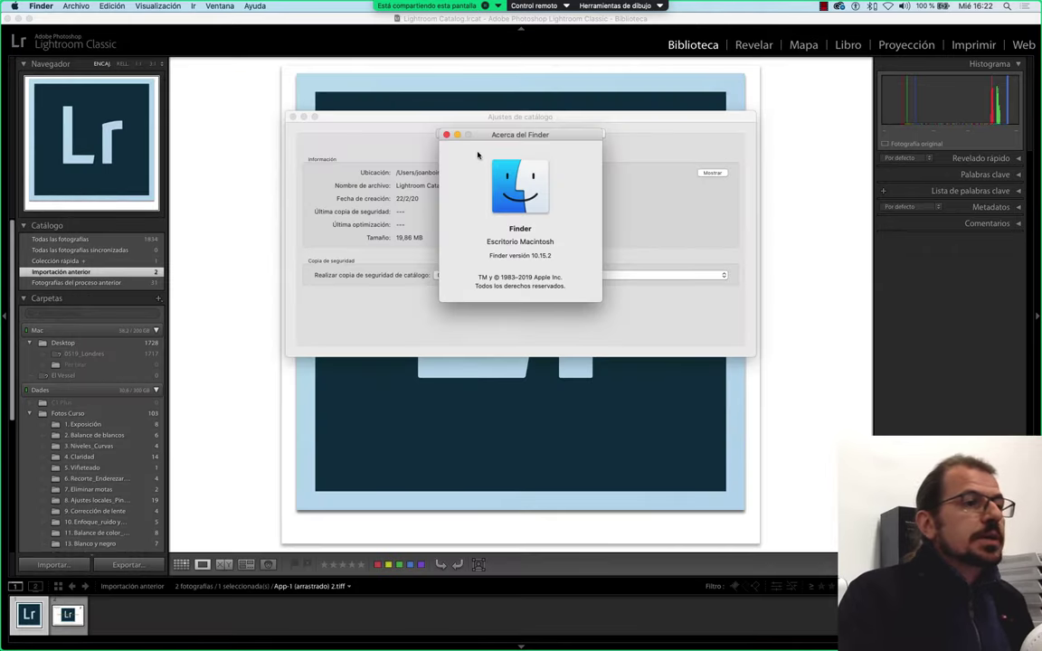
Dismiss About Finder and keep backups at 'Cada vez que salga de Lightroom', checking Administración de archivos
{"action": "left_click", "coordinate": [402, 125]}
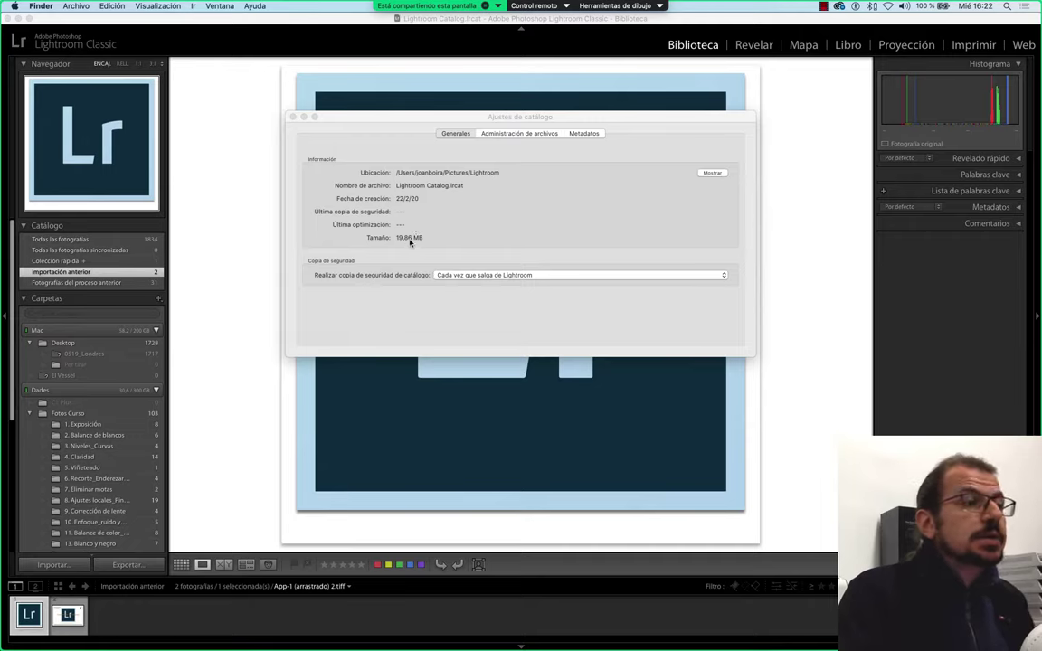
{"action": "left_click", "coordinate": [447, 274]}
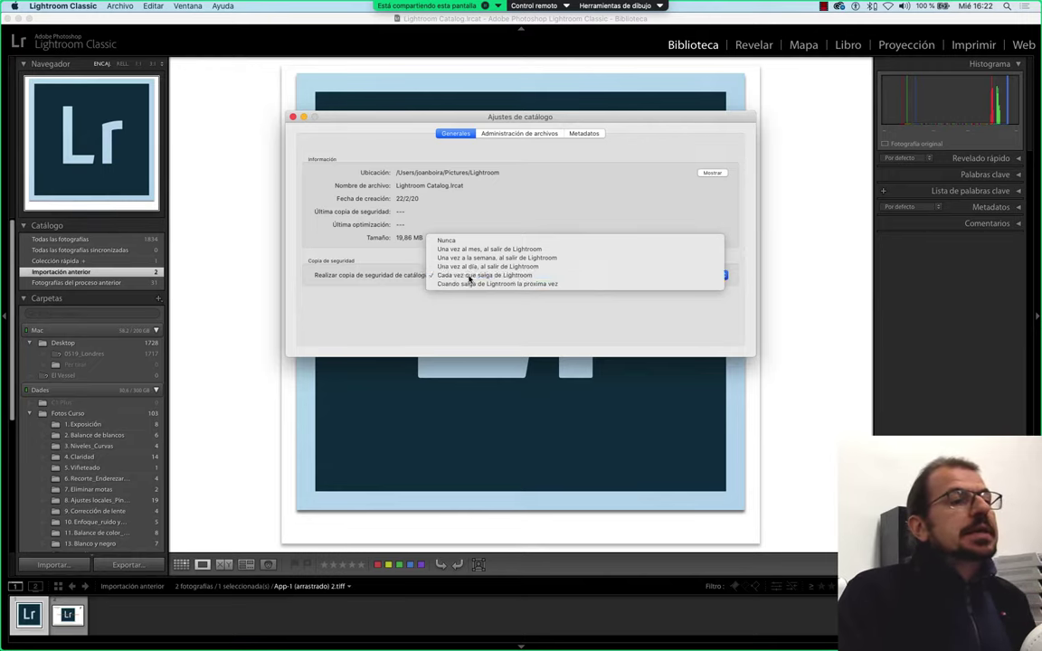
{"action": "left_click", "coordinate": [484, 282]}
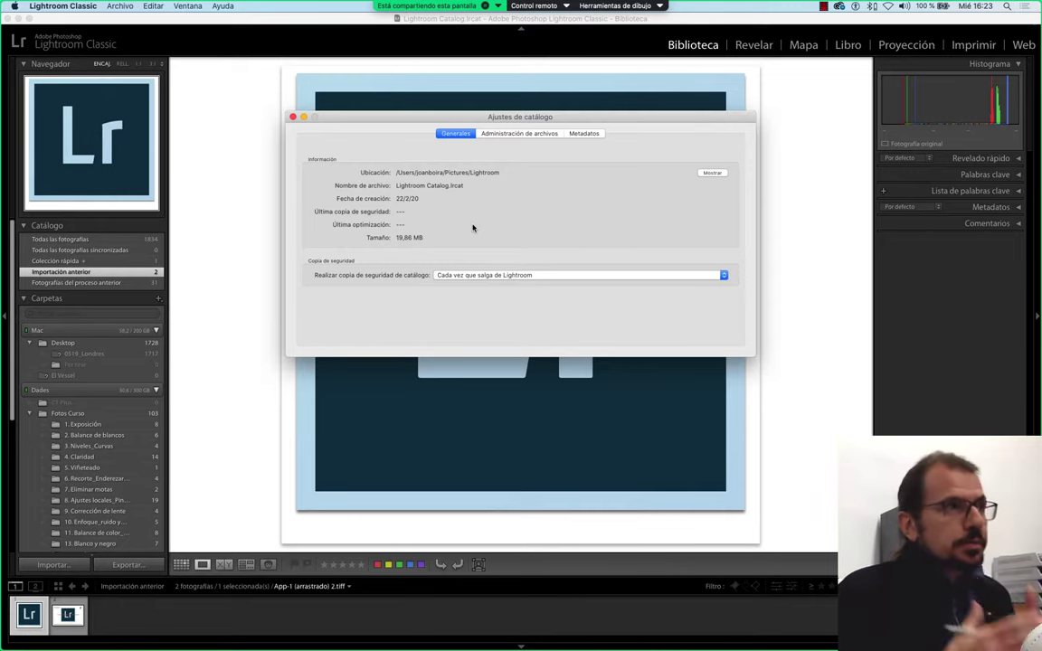
{"action": "left_click", "coordinate": [518, 134]}
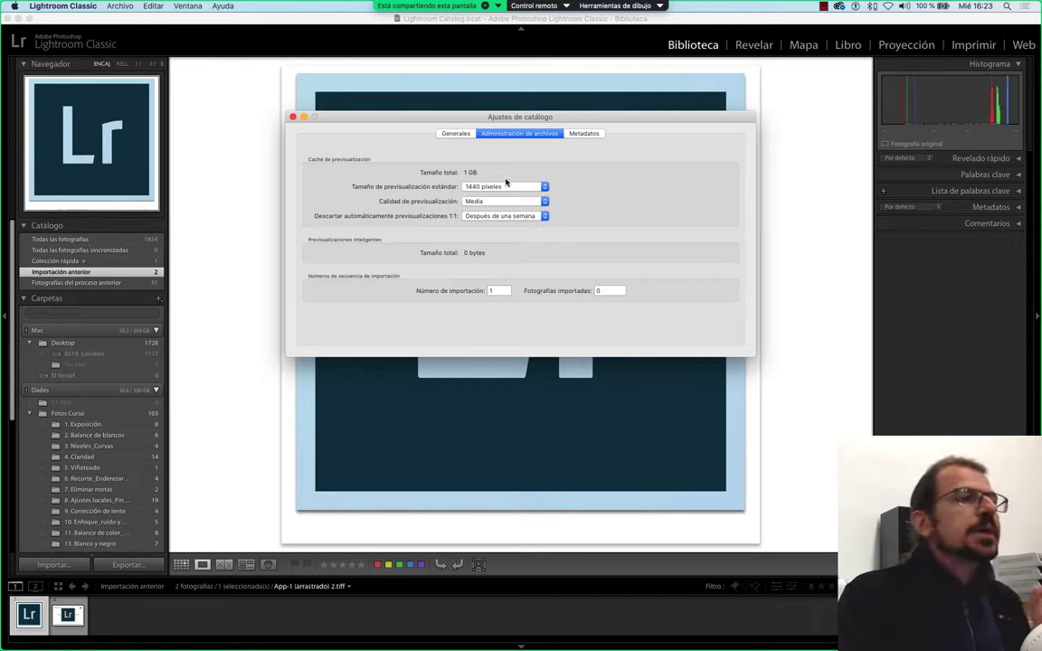
{"action": "left_click", "coordinate": [465, 136]}
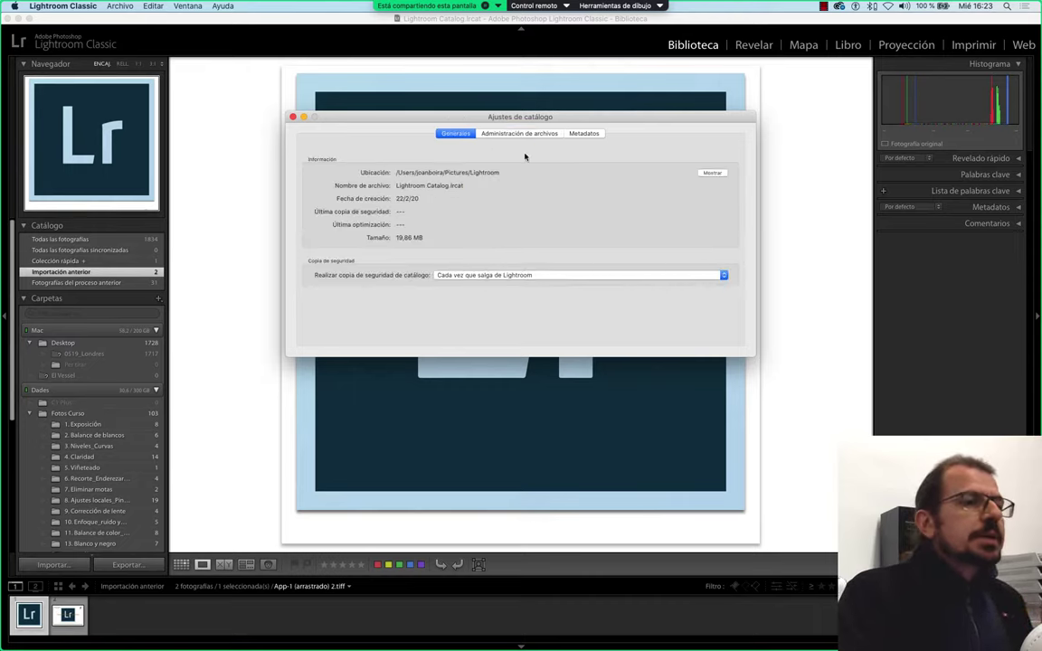
{"action": "left_click", "coordinate": [713, 171]}
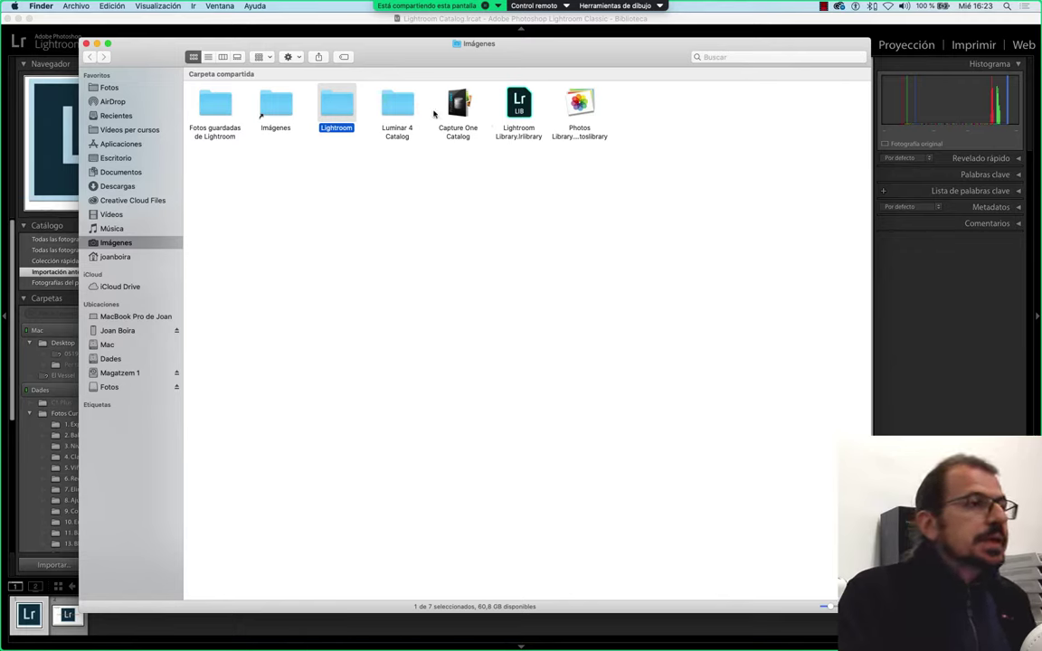
{"action": "double_click", "coordinate": [348, 110]}
{"action": "left_click", "coordinate": [417, 122]}
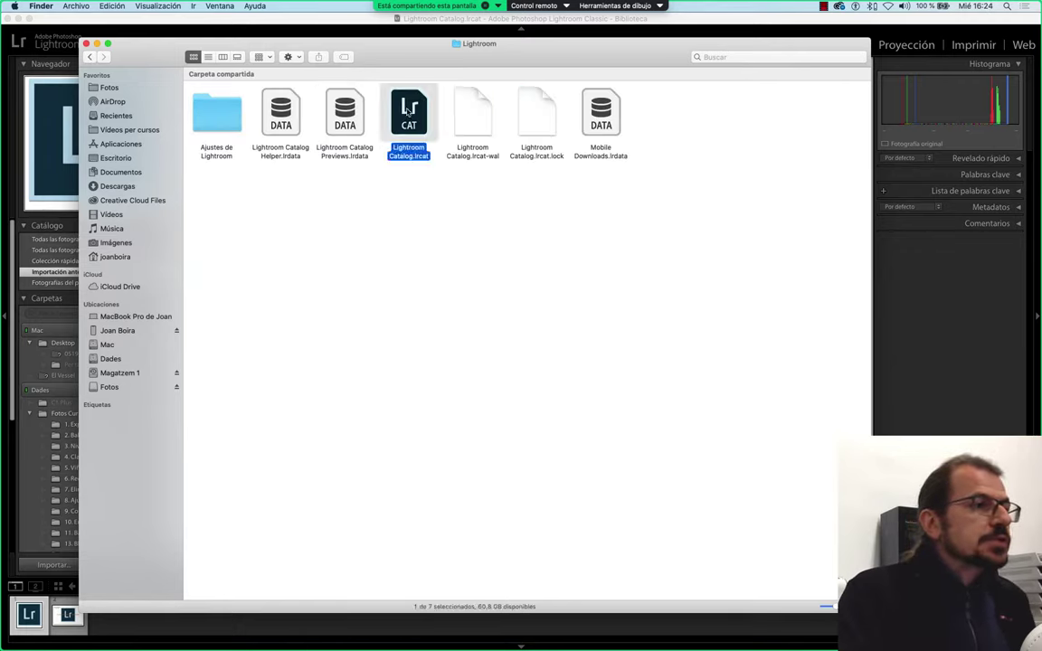
{"action": "key", "text": "super+i"}
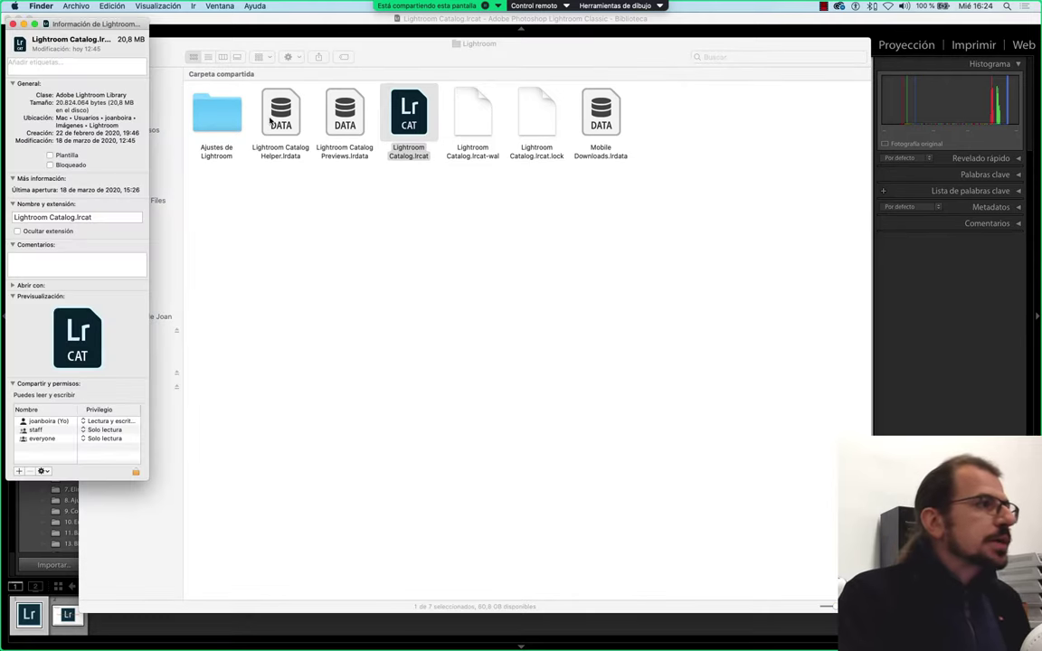
{"action": "left_click", "coordinate": [13, 24]}
{"action": "left_click", "coordinate": [337, 114]}
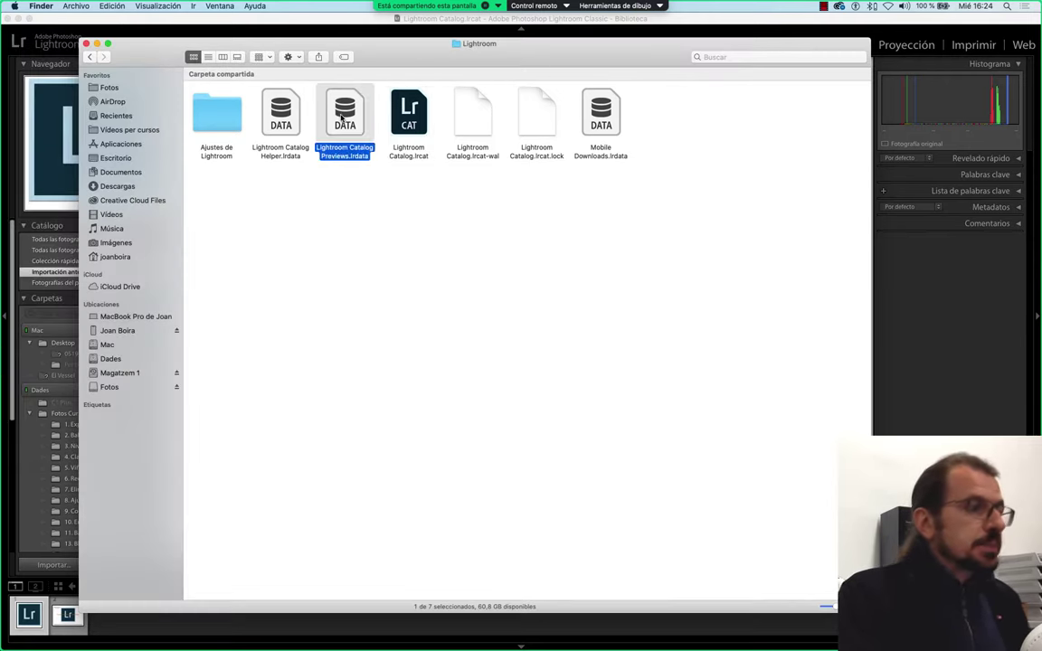
{"action": "key", "text": "super+i"}
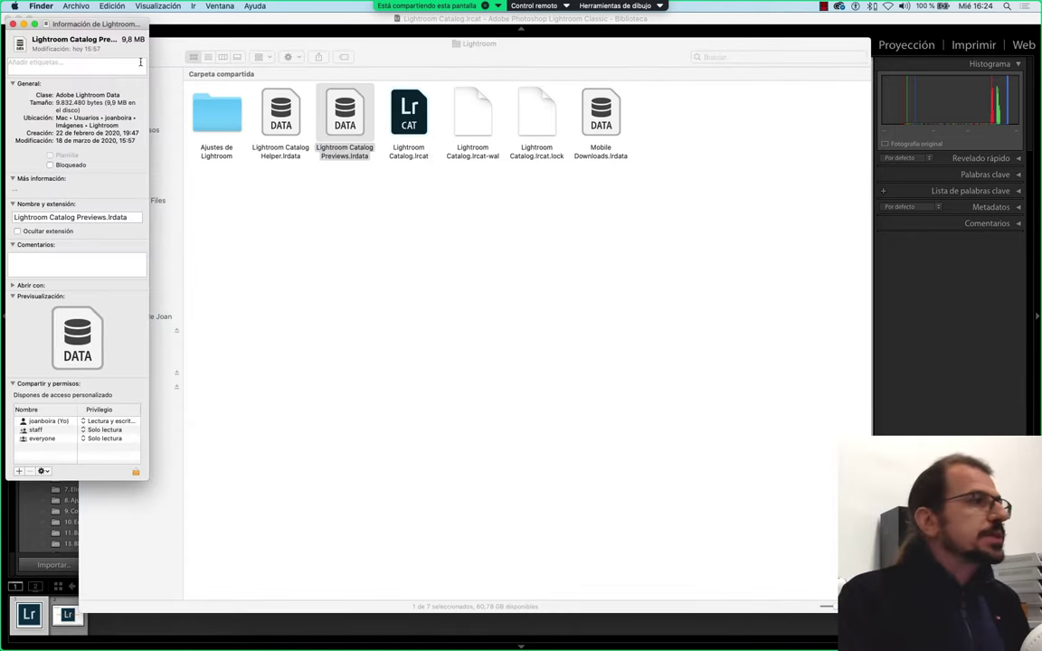
{"action": "left_click", "coordinate": [13, 24]}
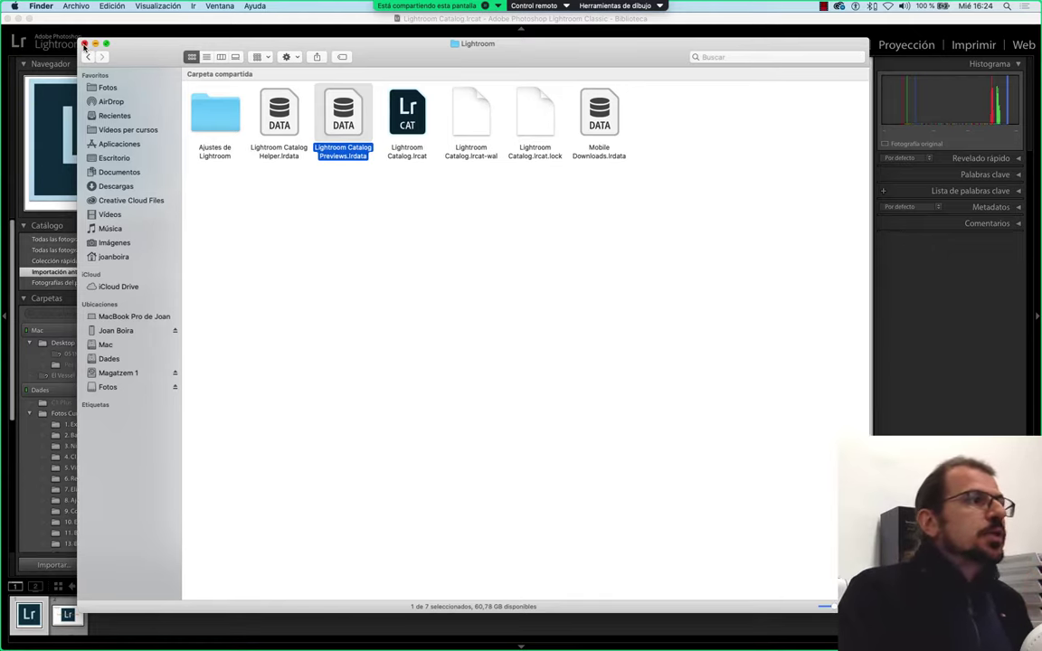
{"action": "left_click", "coordinate": [84, 44]}
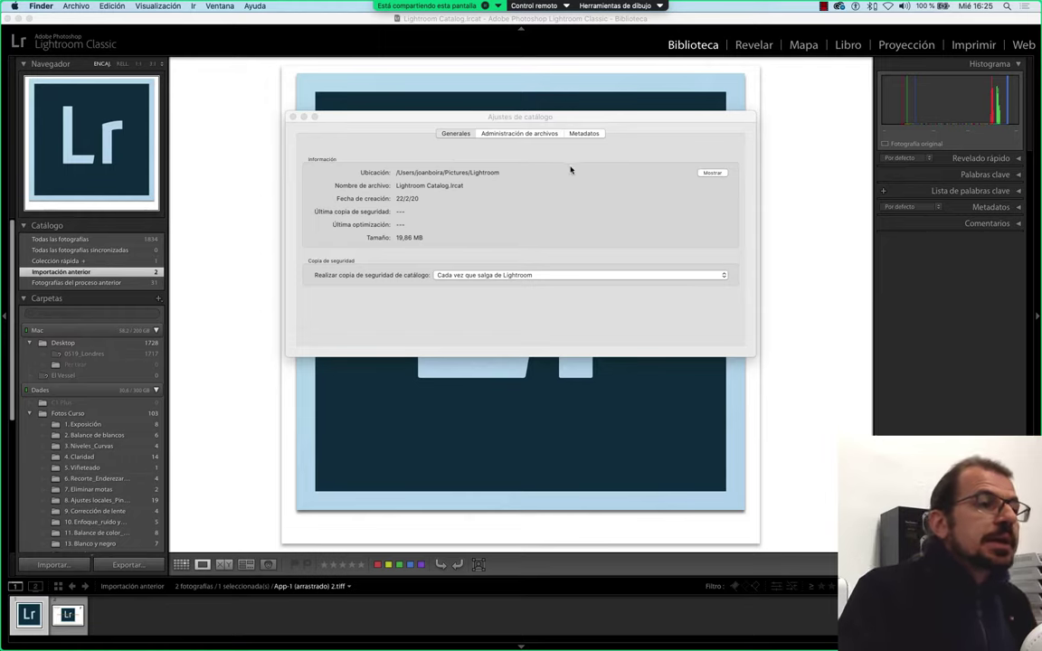
Close catalog settings, start an import, and choose the Fotos folder on Dades as source
{"action": "left_click", "coordinate": [516, 133]}
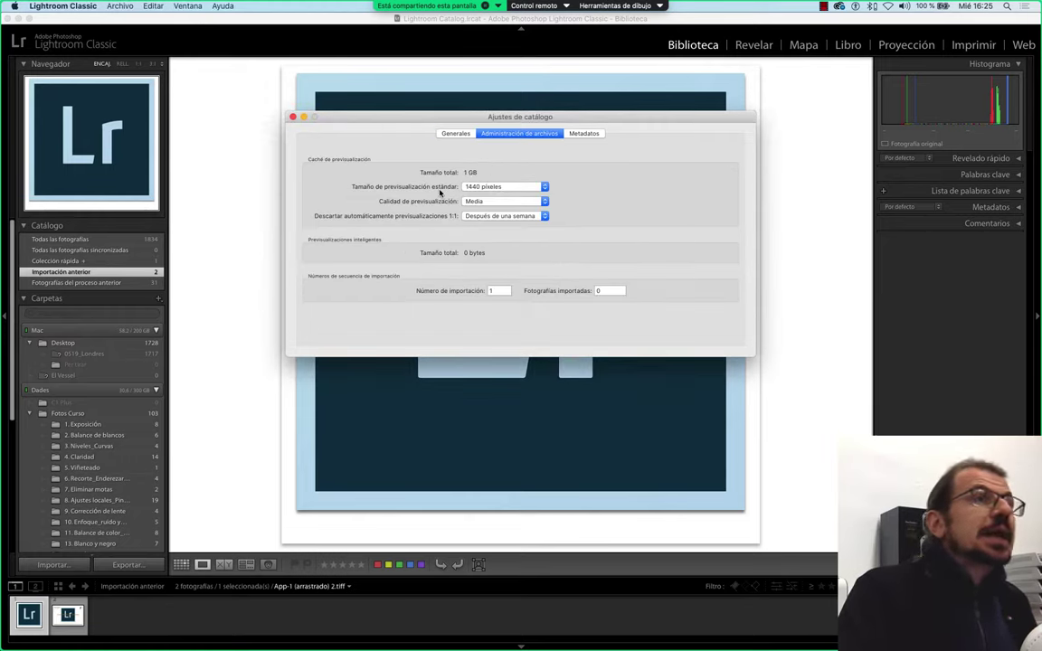
{"action": "left_click", "coordinate": [293, 117]}
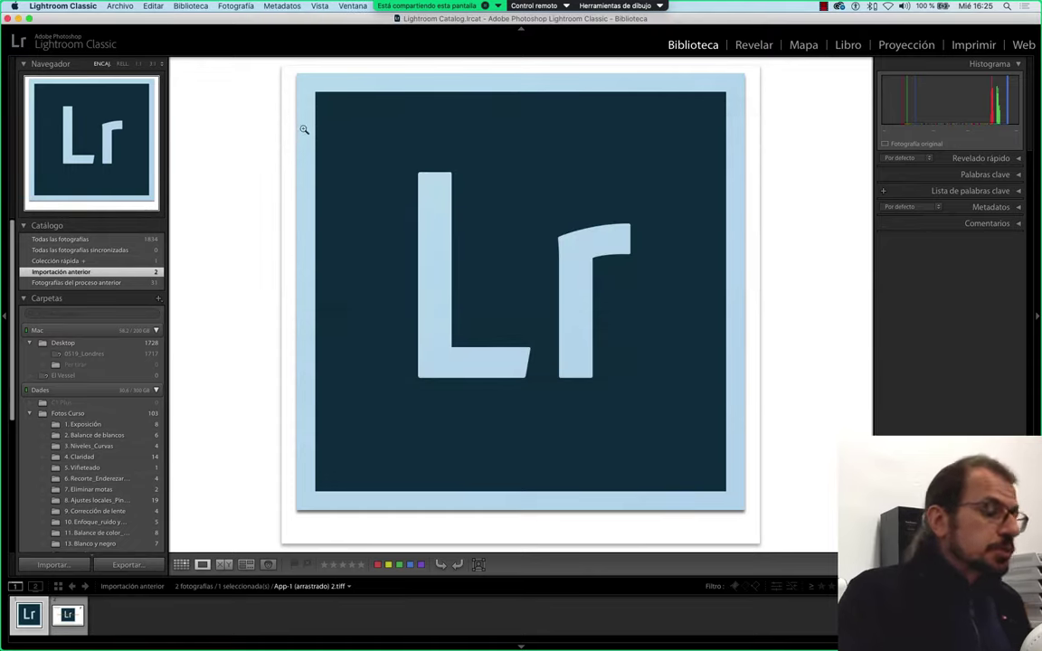
{"action": "left_click", "coordinate": [78, 566]}
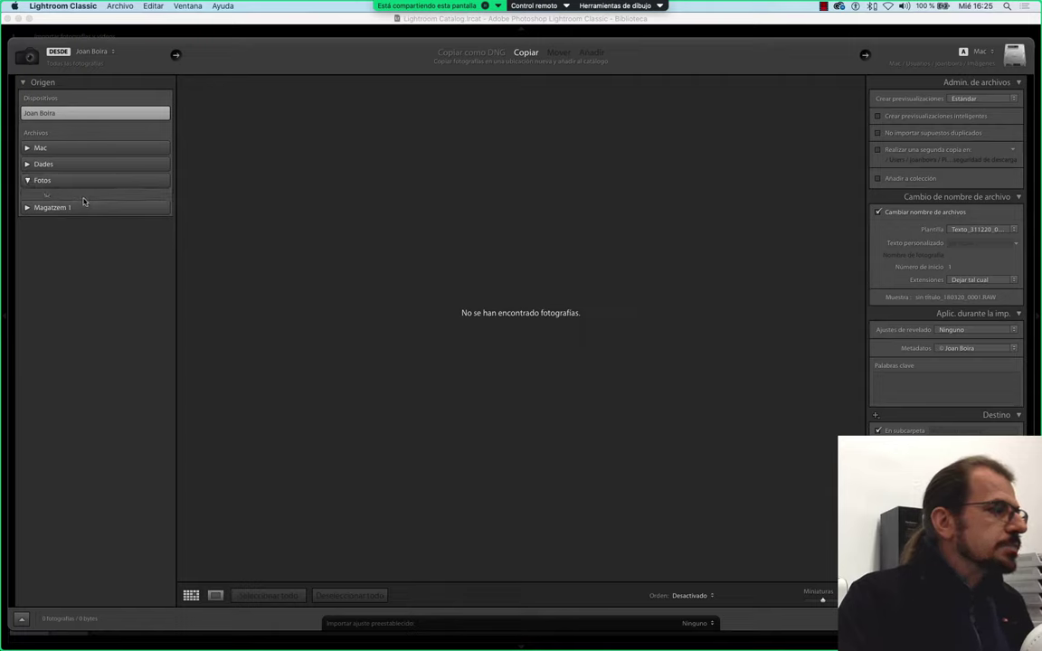
{"action": "left_click", "coordinate": [27, 164]}
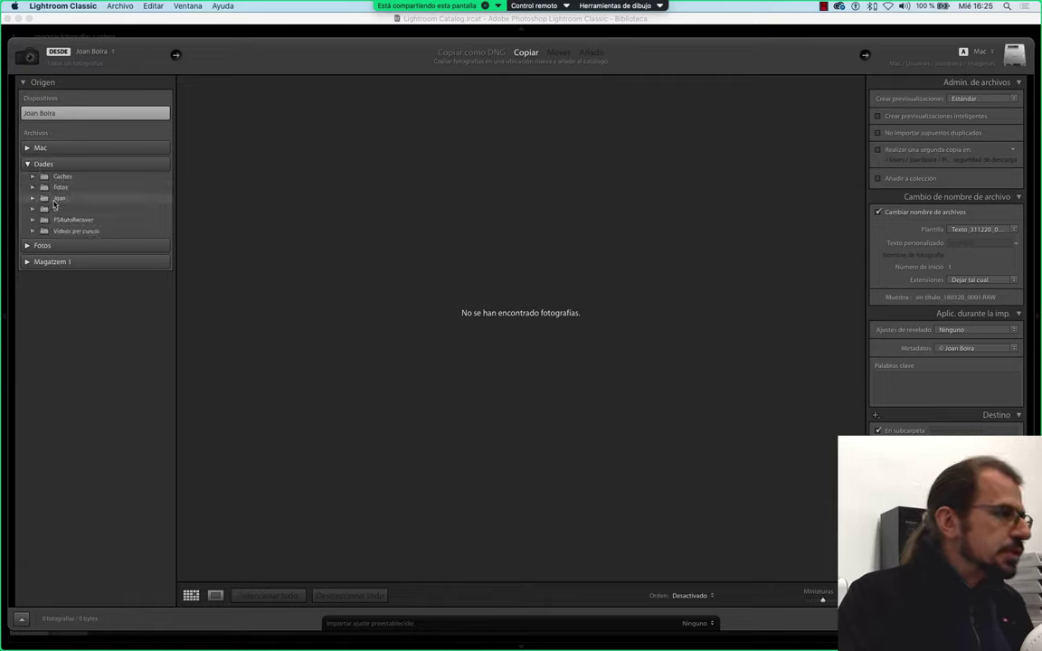
{"action": "left_click", "coordinate": [54, 186]}
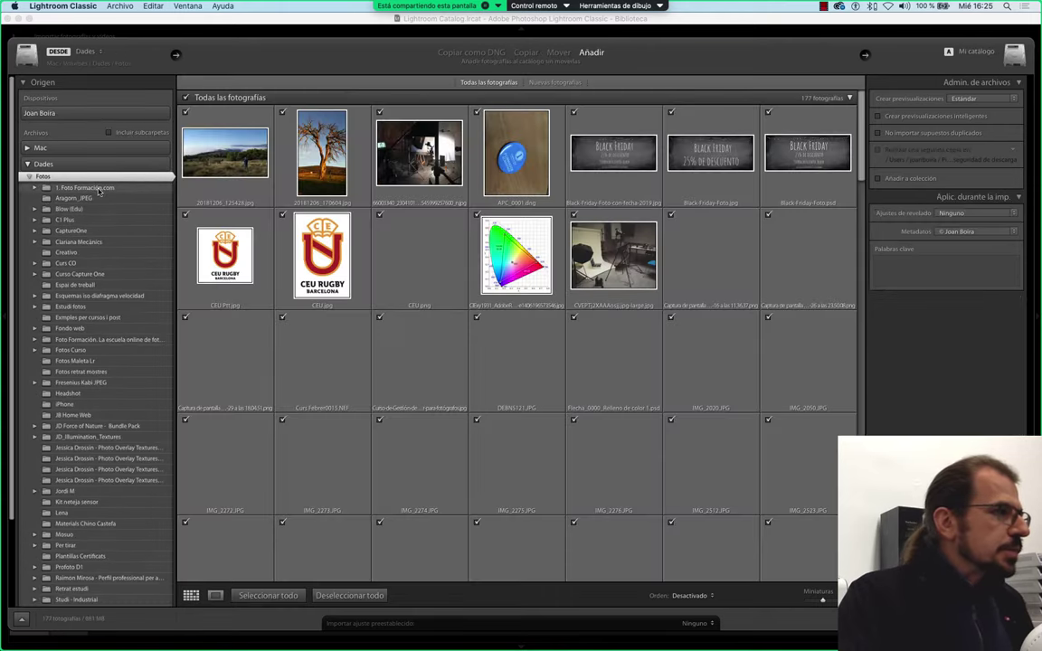
Select the 1. Foto Formación.com folder as source and resize the import thumbnails
{"action": "left_click", "coordinate": [125, 187]}
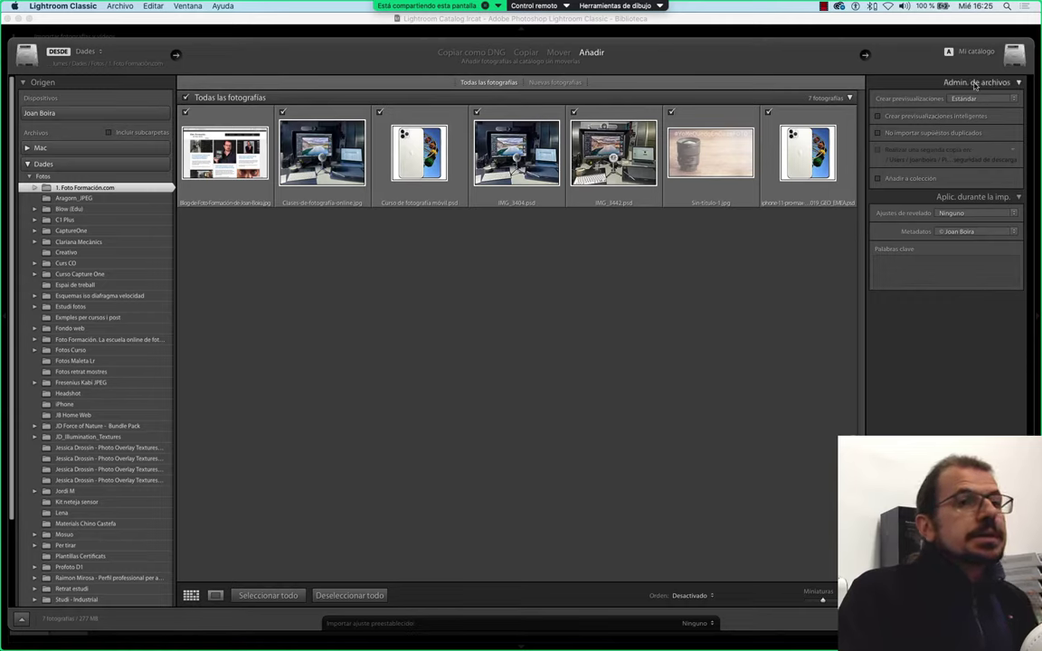
{"action": "left_click", "coordinate": [966, 97]}
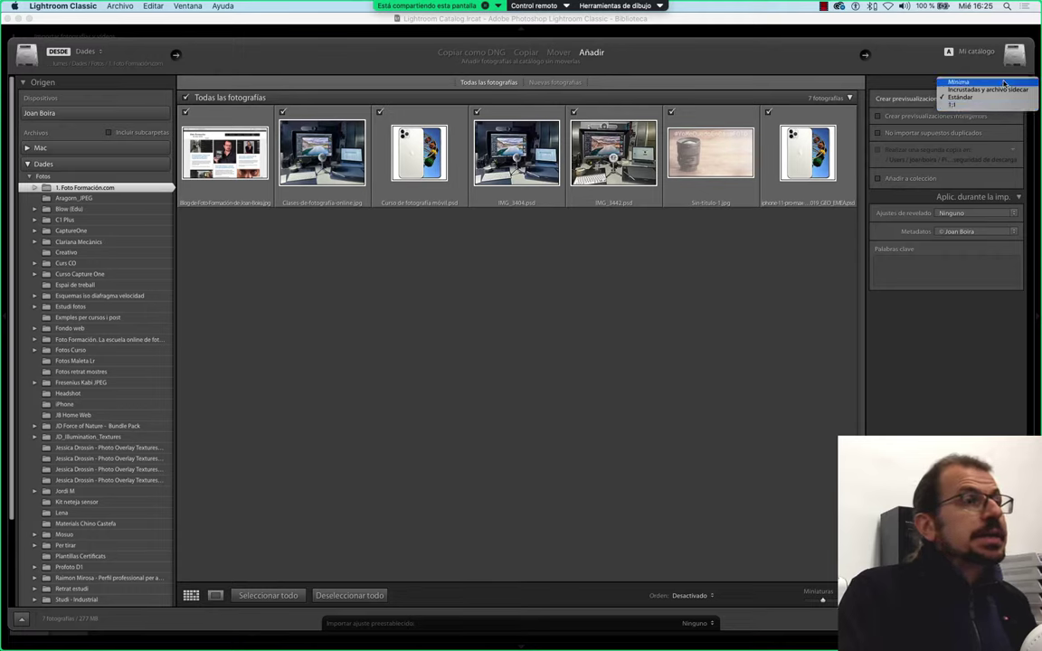
{"action": "key", "text": "Escape"}
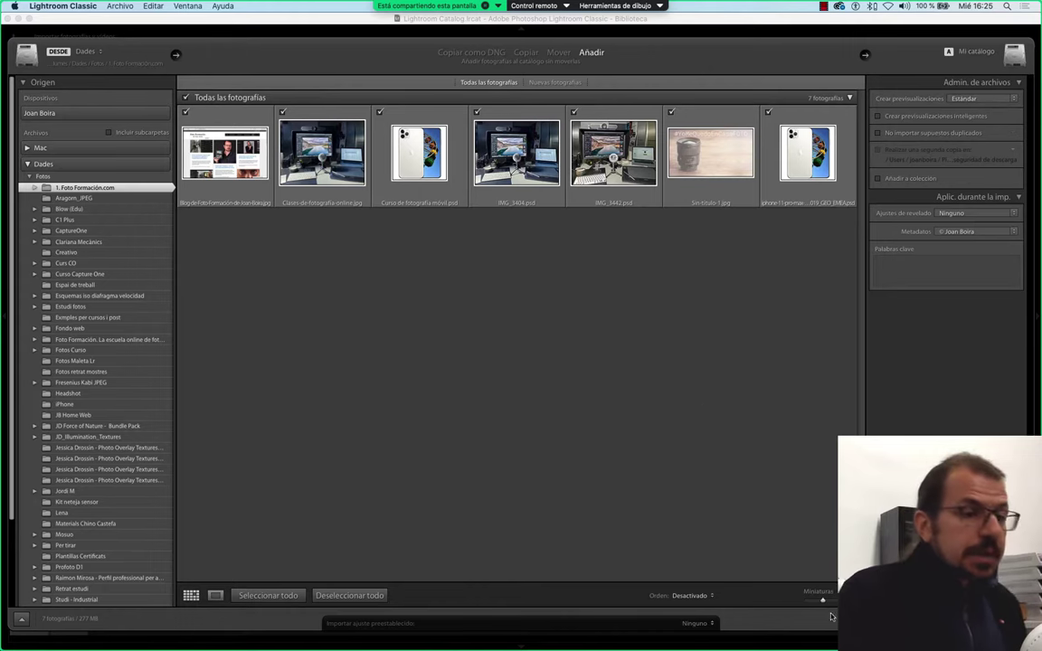
{"action": "left_click_drag", "start_coordinate": [824, 602], "coordinate": [834, 603]}
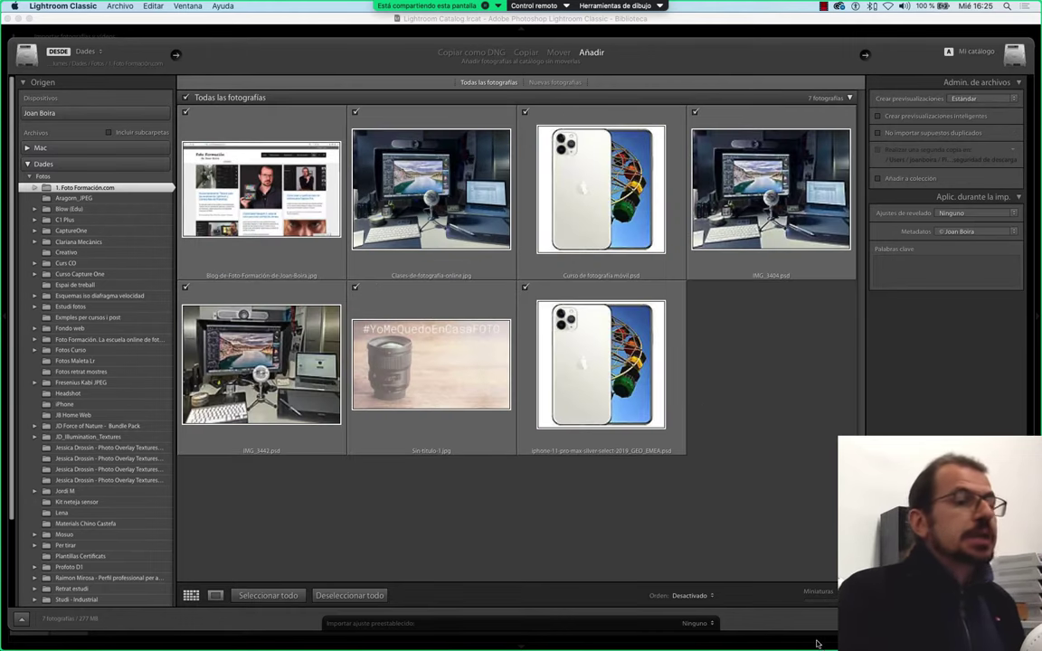
{"action": "left_click_drag", "start_coordinate": [834, 601], "coordinate": [805, 601]}
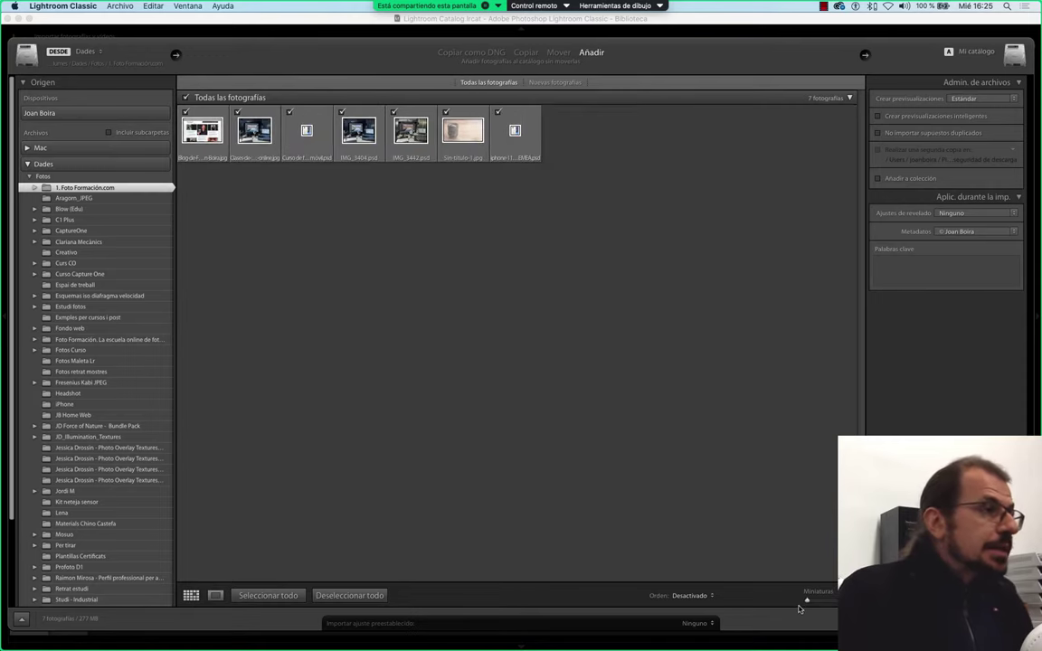
{"action": "left_click_drag", "start_coordinate": [806, 601], "coordinate": [834, 600]}
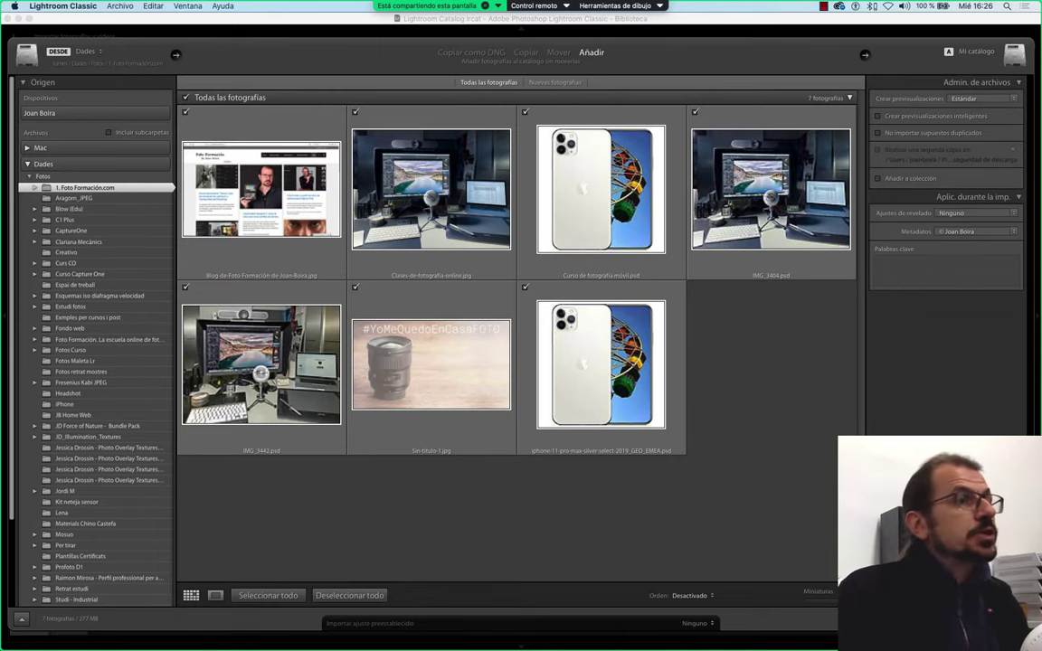
{"action": "left_click_drag", "start_coordinate": [835, 600], "coordinate": [819, 600]}
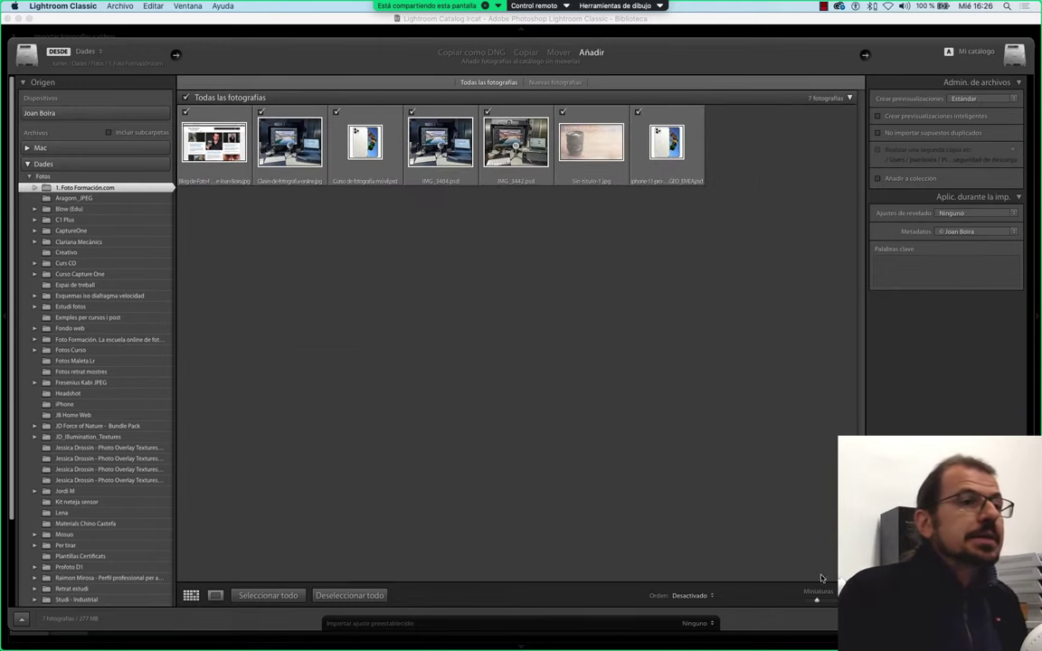
Try Minimal, Standard and 1:1 build-preview sizes, viewing the first photo large
{"action": "left_click", "coordinate": [977, 97]}
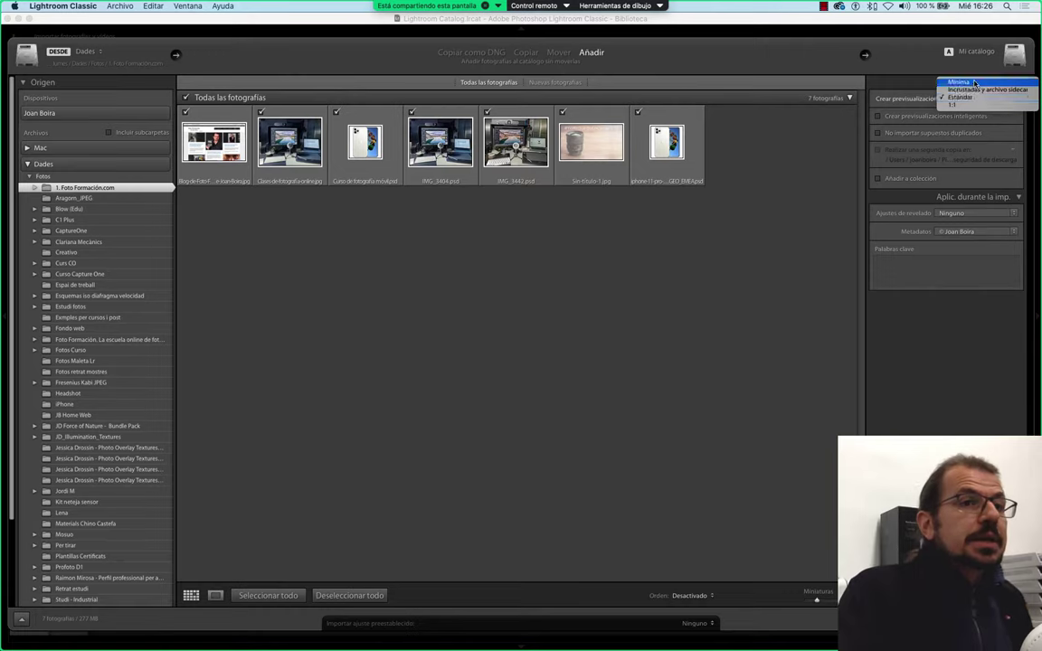
{"action": "left_click", "coordinate": [971, 81]}
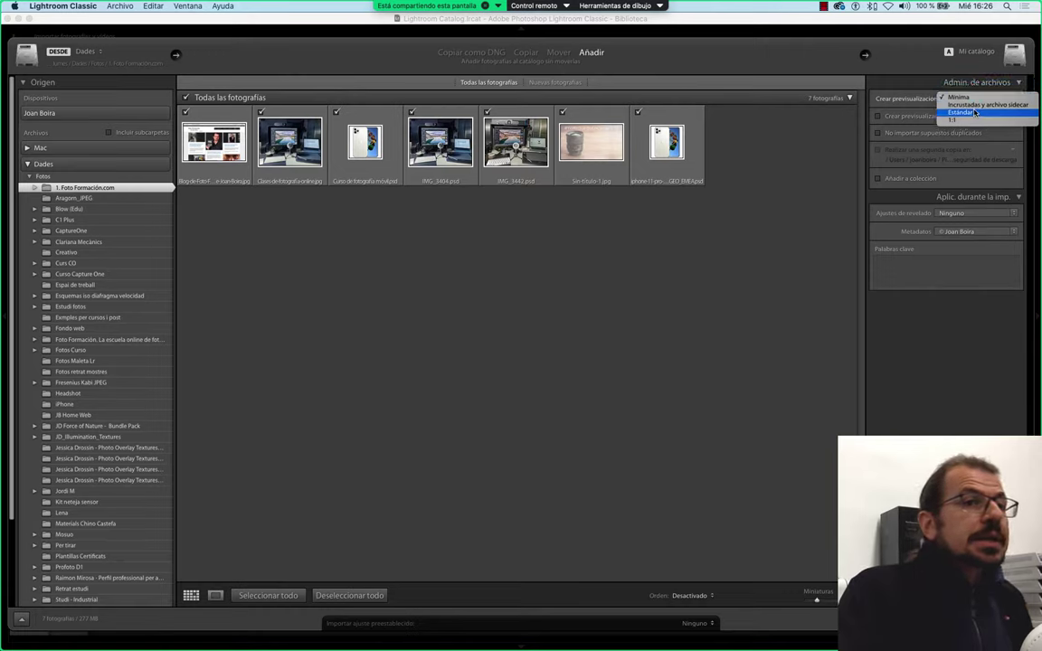
{"action": "left_click", "coordinate": [961, 112]}
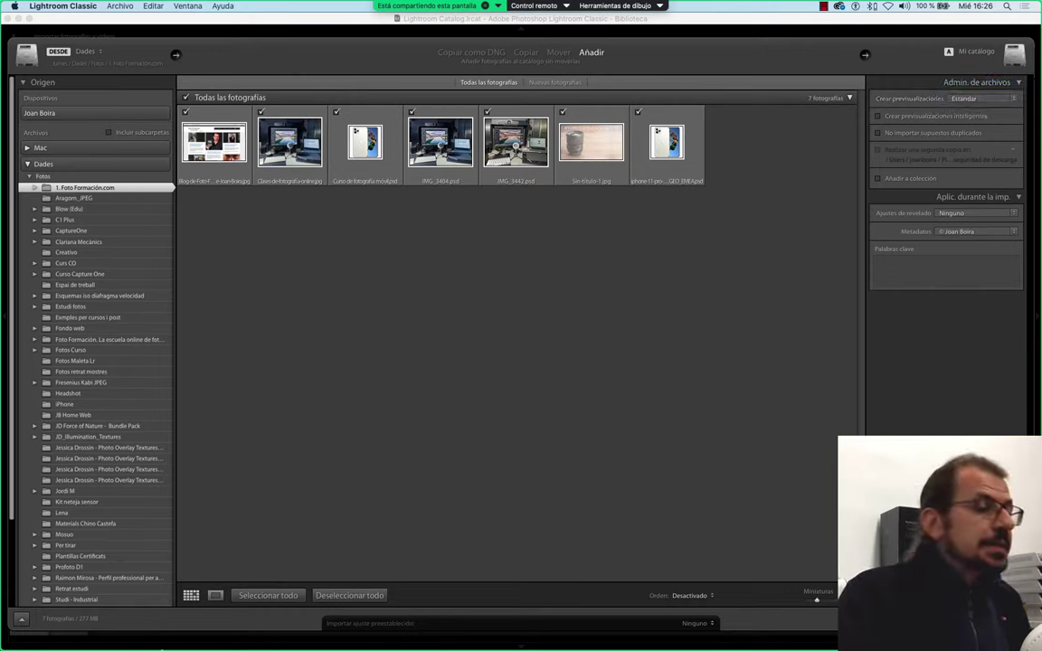
{"action": "left_click", "coordinate": [216, 595]}
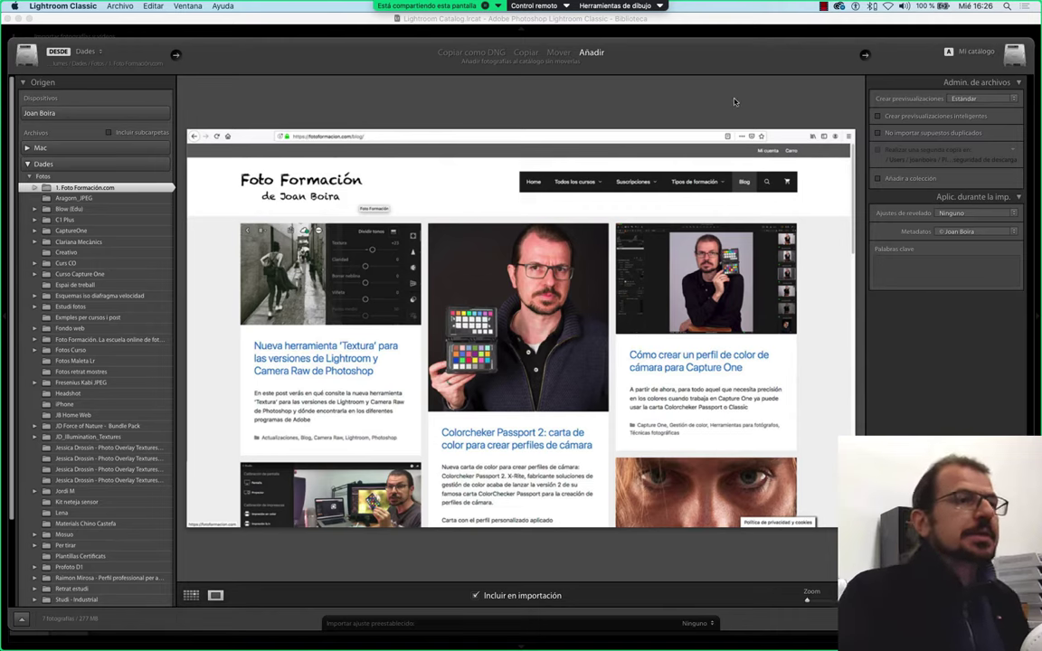
{"action": "left_click", "coordinate": [963, 98]}
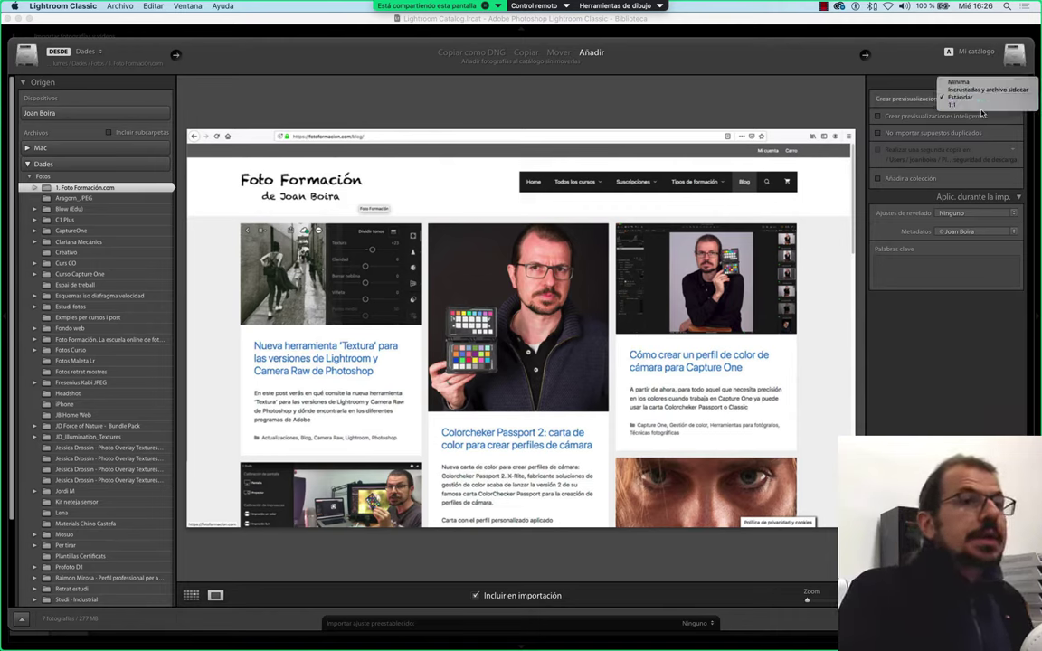
{"action": "left_click", "coordinate": [959, 103]}
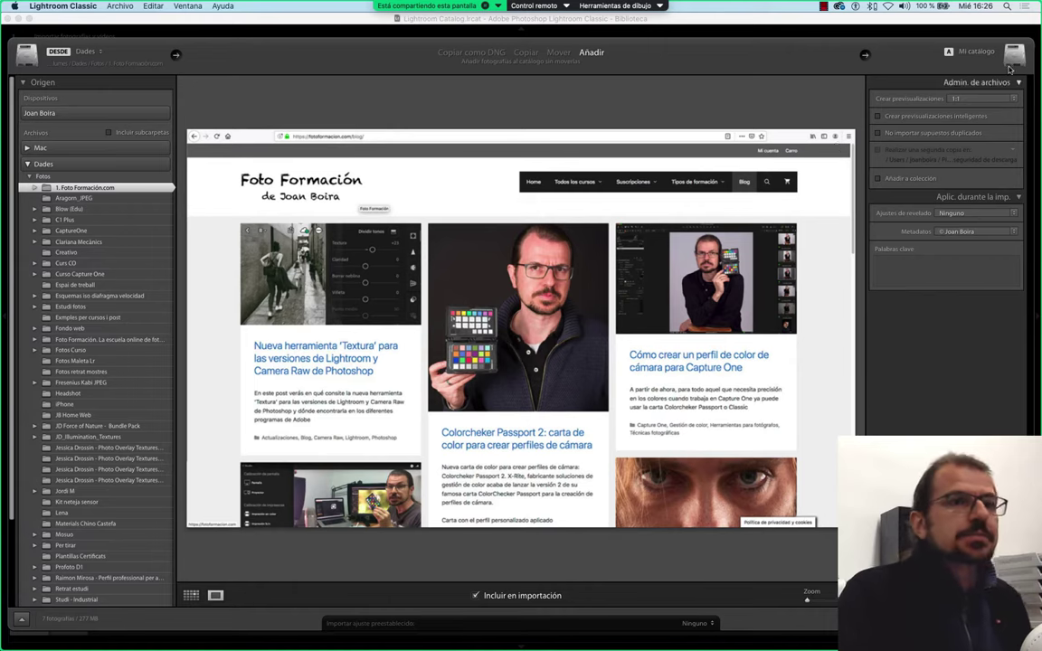
{"action": "left_click", "coordinate": [971, 104]}
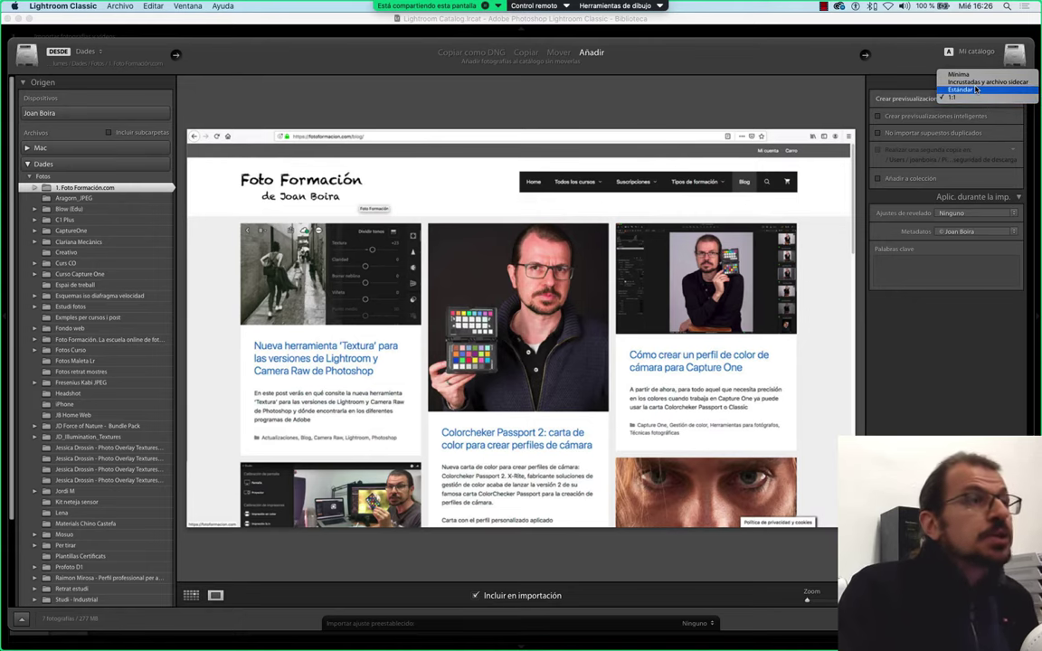
Cancel the import and set the catalog's standard preview size to Automático (2560px)
{"action": "left_click", "coordinate": [975, 89]}
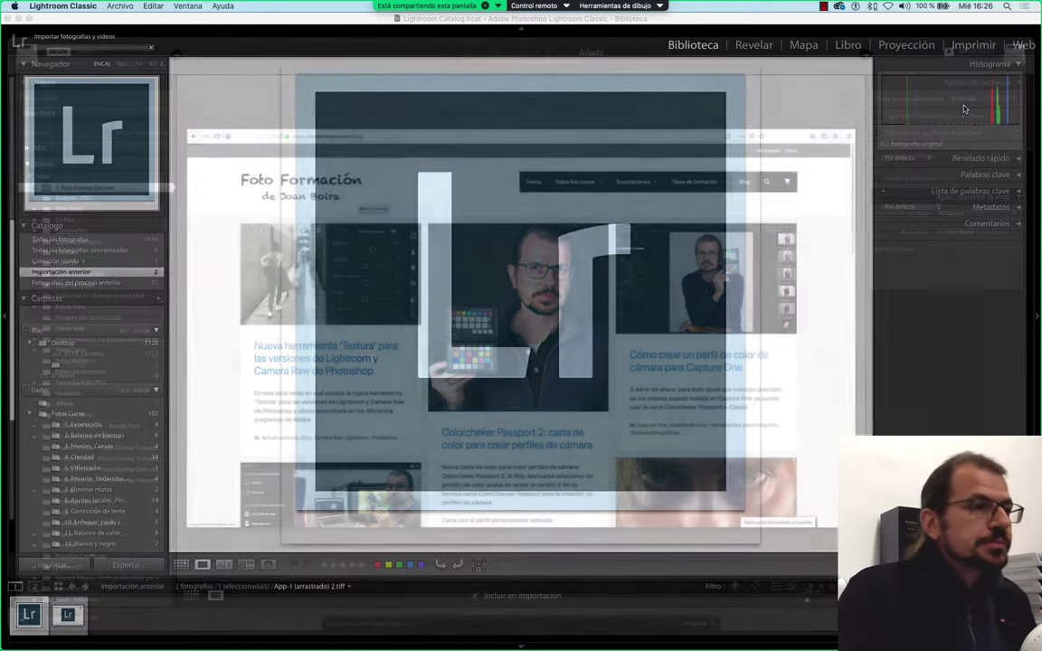
{"action": "key", "text": "Return"}
{"action": "left_click", "coordinate": [63, 5]}
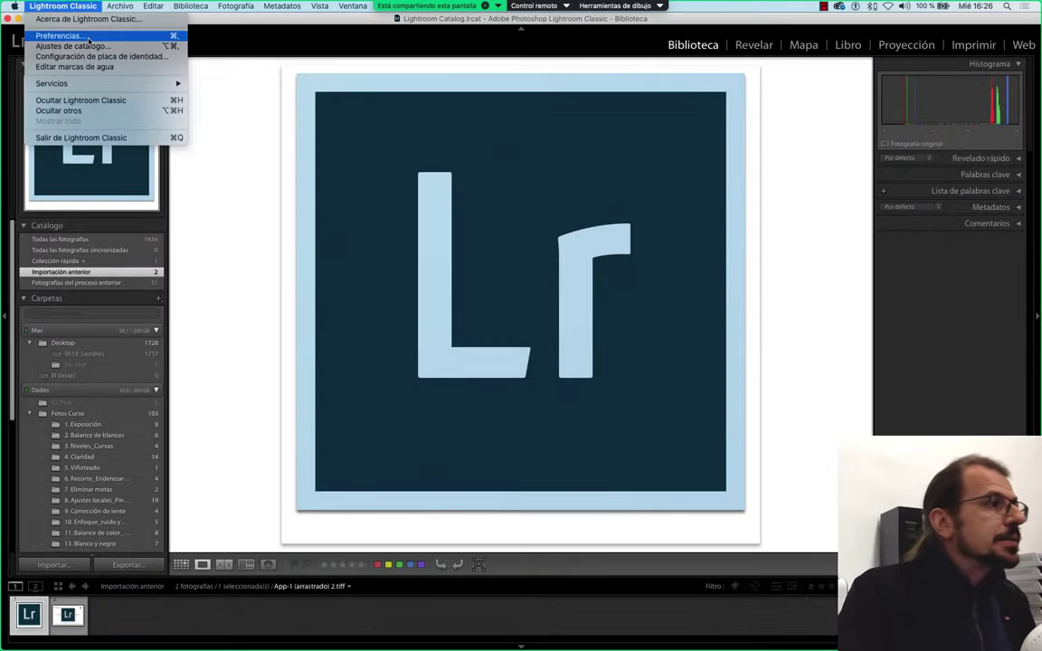
{"action": "left_click", "coordinate": [72, 46]}
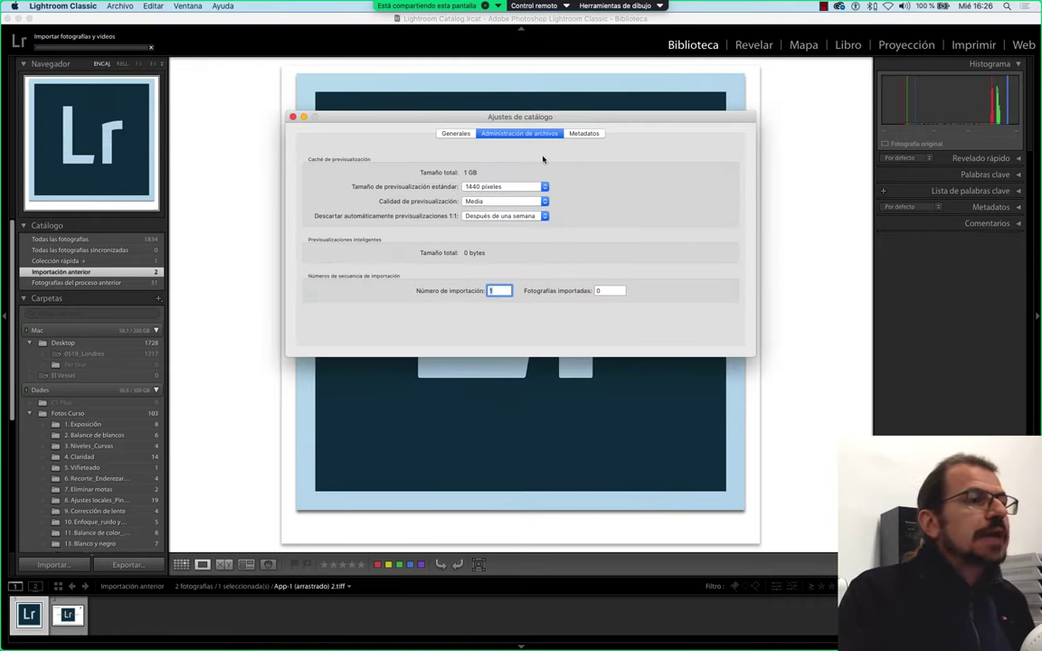
{"action": "left_click", "coordinate": [502, 186]}
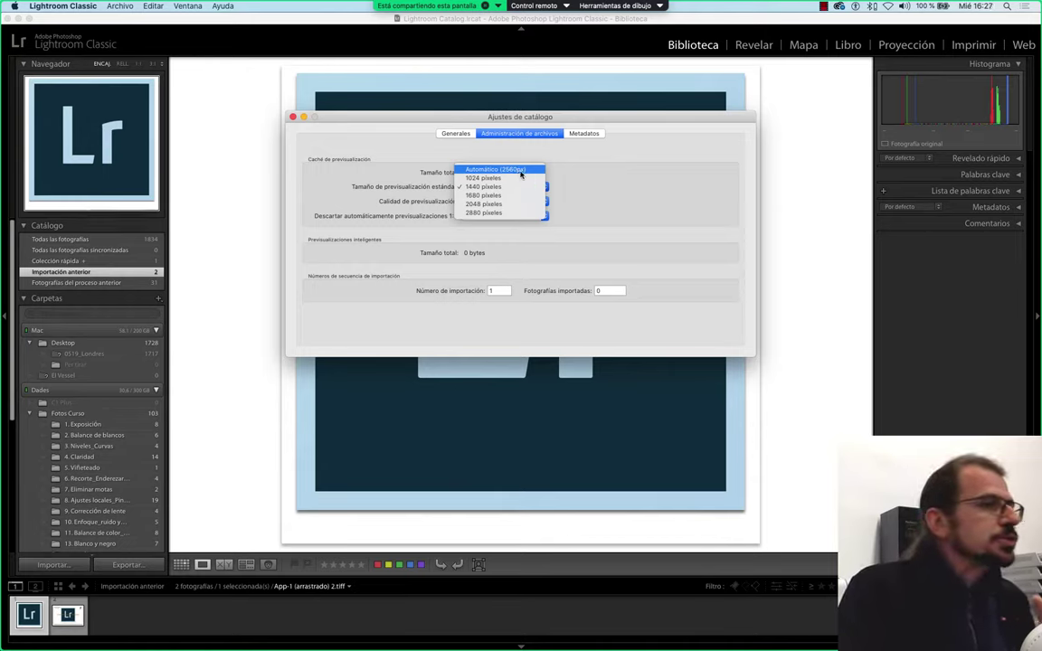
{"action": "left_click", "coordinate": [530, 171]}
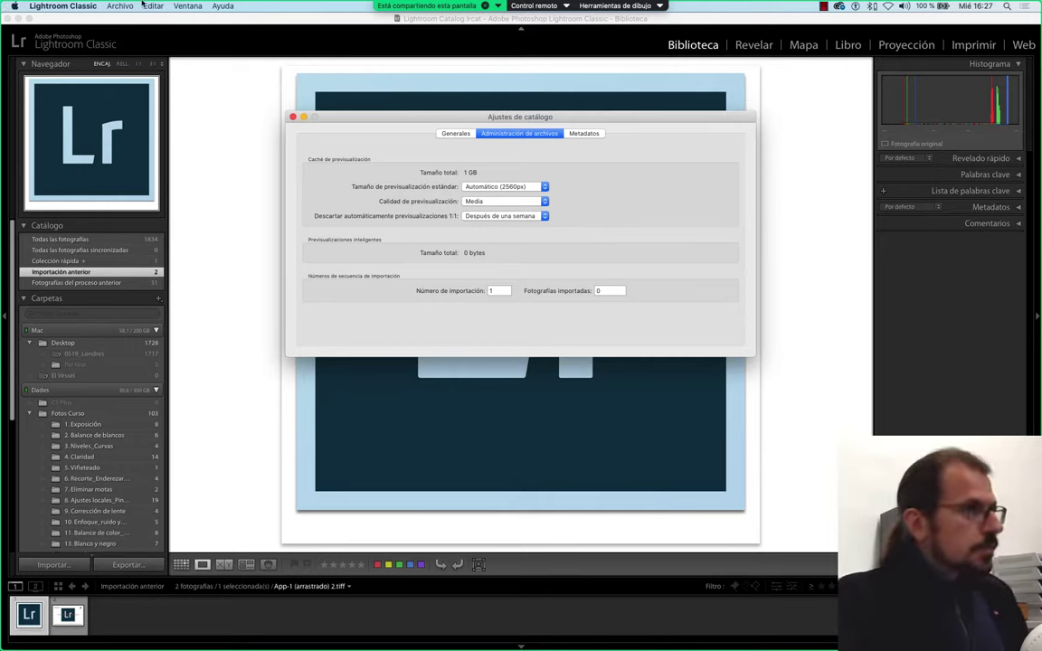
Drag across the screen, then reopen the standard preview size choices
{"action": "left_click", "coordinate": [4, 5]}
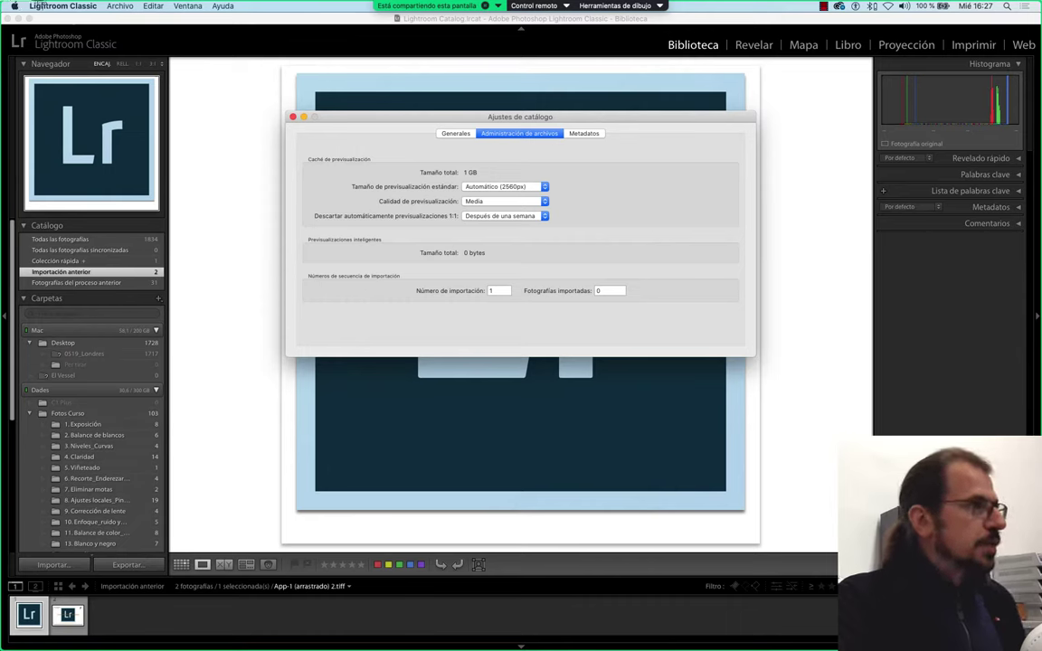
{"action": "left_click_drag", "start_coordinate": [0, 0], "coordinate": [977, 648]}
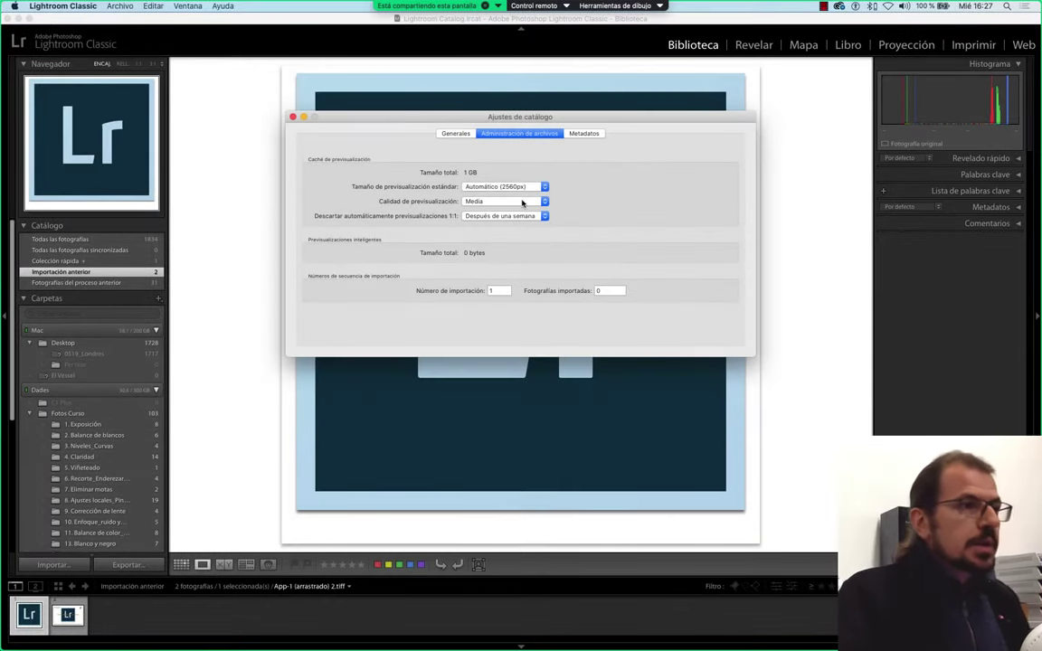
{"action": "left_click", "coordinate": [531, 188]}
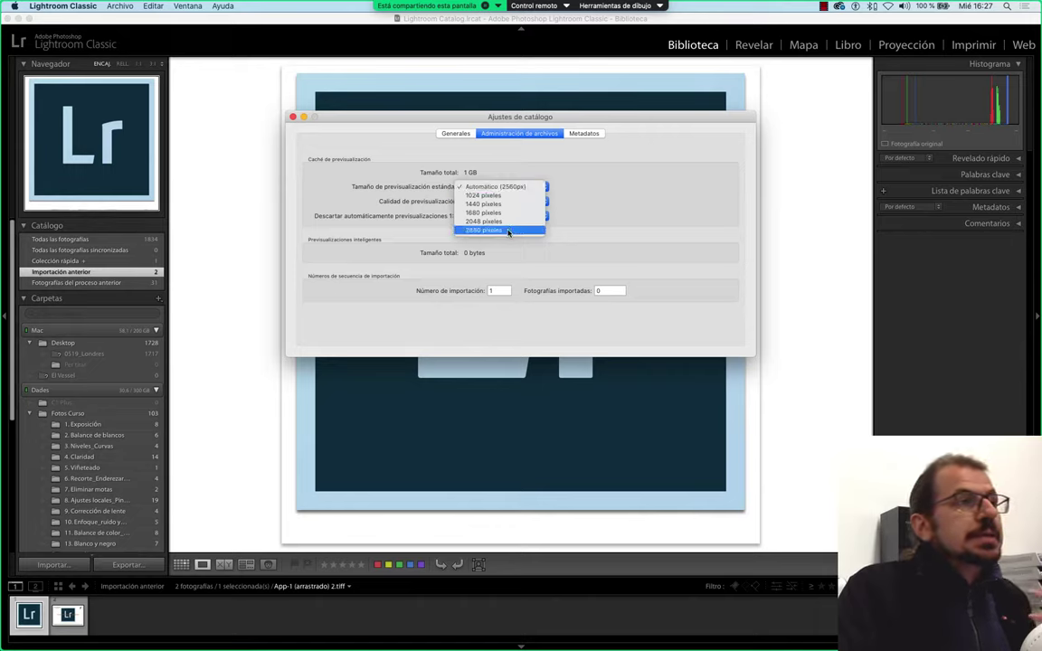
Dismiss the open size list, then set Tamaño de previsualización estándar to 1440 píxeles
{"action": "left_click", "coordinate": [598, 216]}
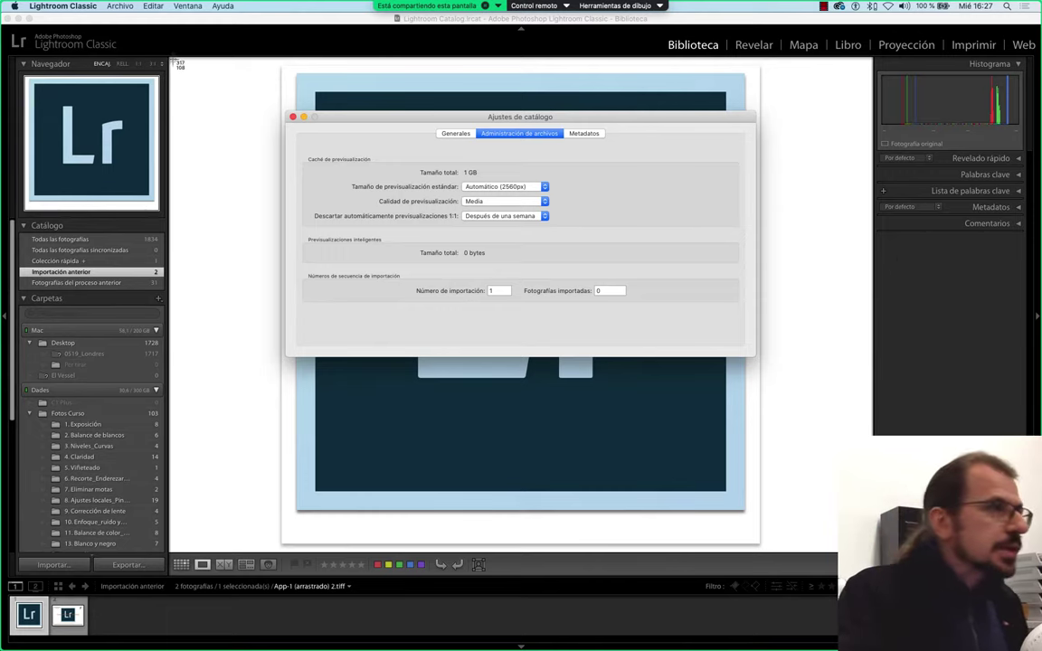
{"action": "mouse_move", "coordinate": [169, 59]}
{"action": "left_mouse_down"}
{"action": "mouse_move", "coordinate": [664, 401]}
{"action": "mouse_move", "coordinate": [774, 489]}
{"action": "left_mouse_up"}
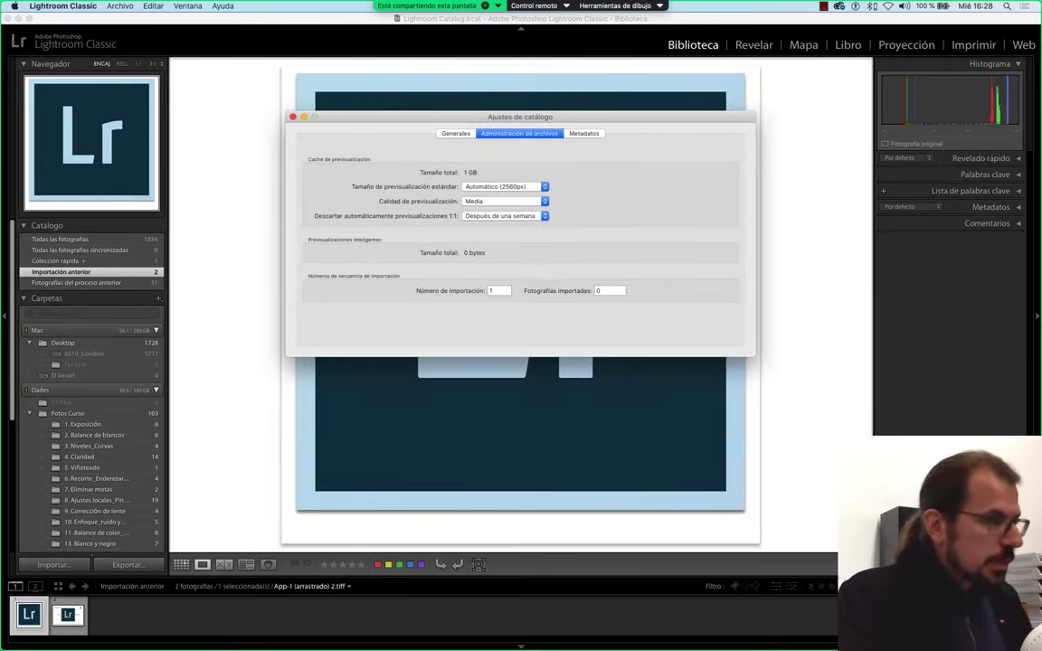
{"action": "mouse_move", "coordinate": [7, 55]}
{"action": "left_mouse_down"}
{"action": "mouse_move", "coordinate": [780, 499]}
{"action": "mouse_move", "coordinate": [783, 516]}
{"action": "left_mouse_up"}
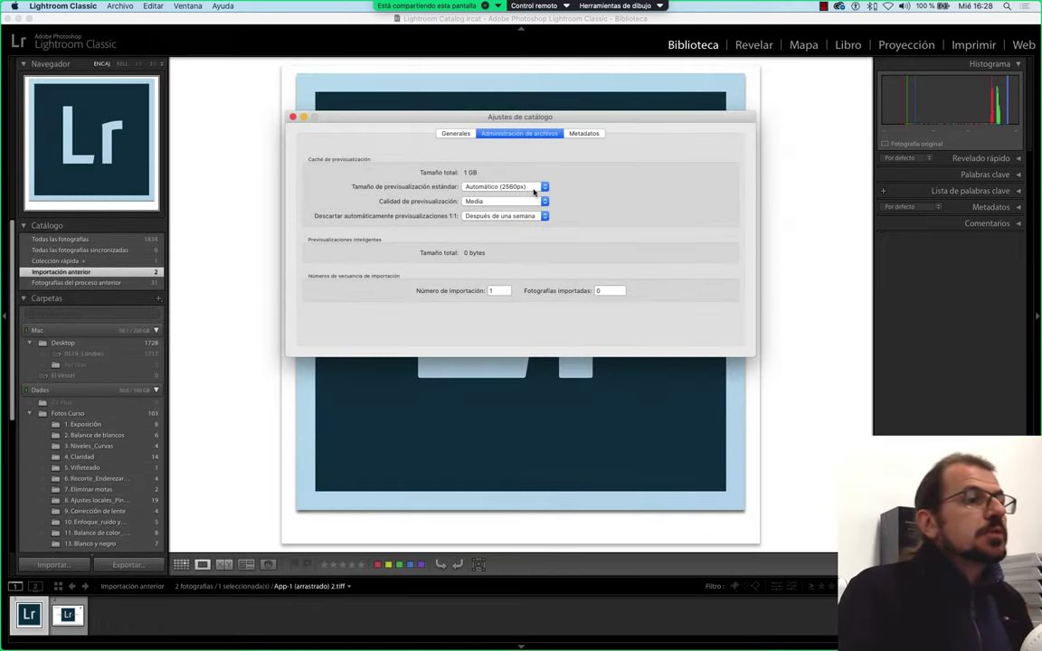
{"action": "left_click", "coordinate": [493, 186]}
{"action": "left_click", "coordinate": [538, 206]}
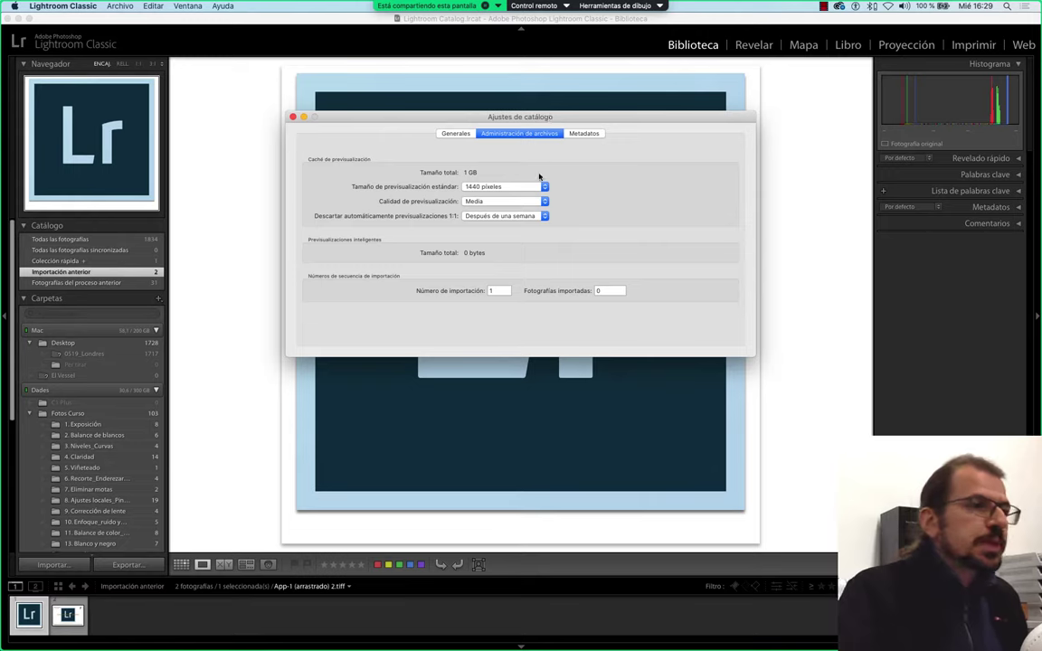
{"action": "left_click", "coordinate": [522, 205]}
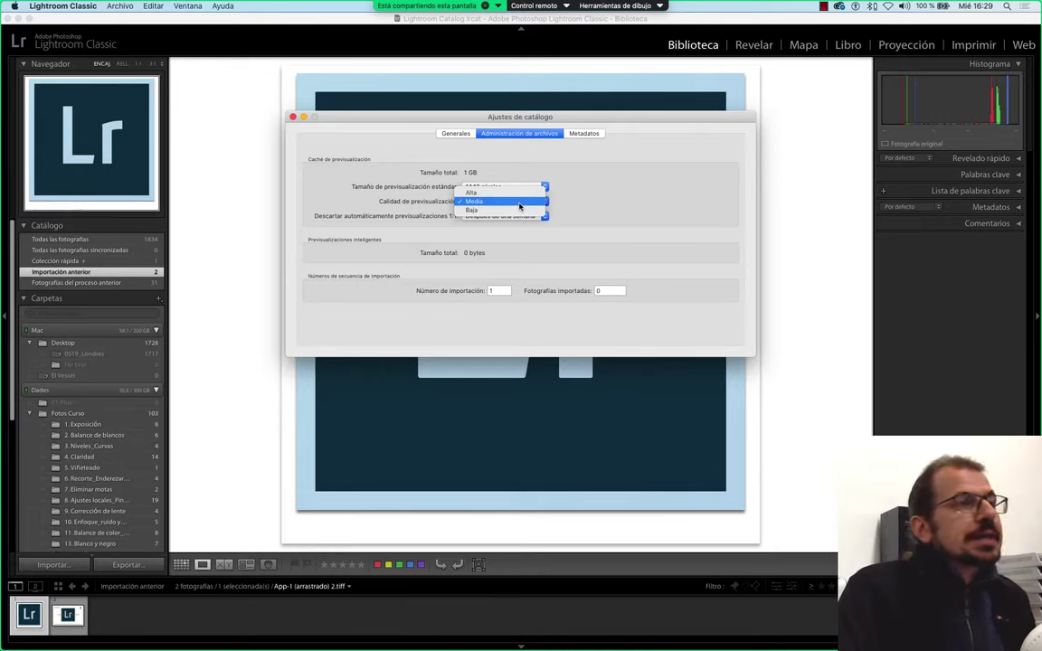
{"action": "left_click", "coordinate": [520, 205]}
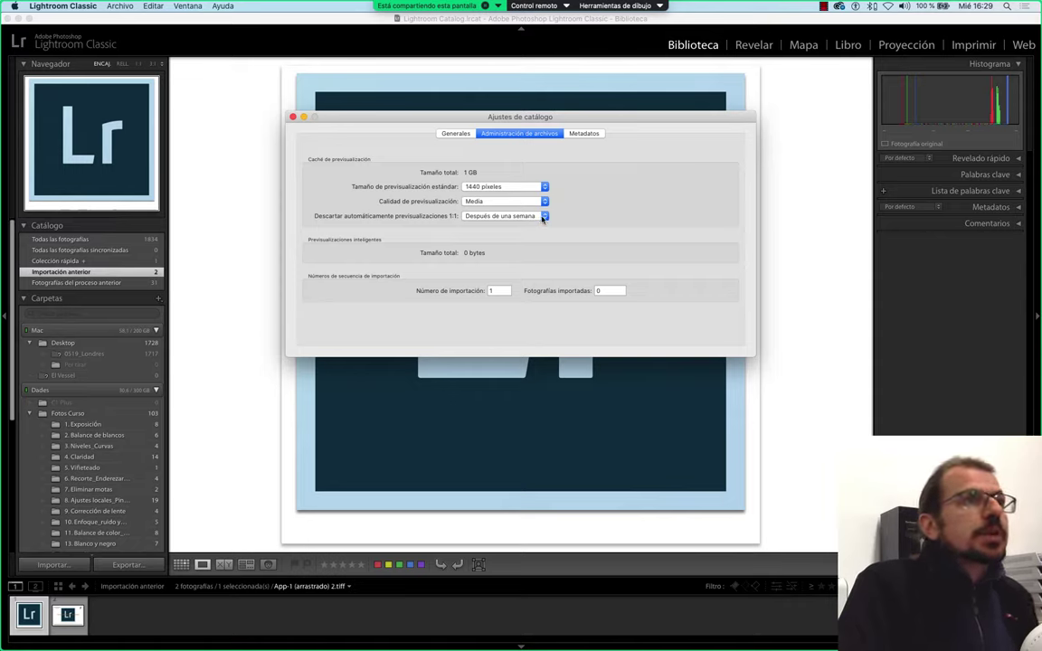
{"action": "left_click", "coordinate": [544, 216]}
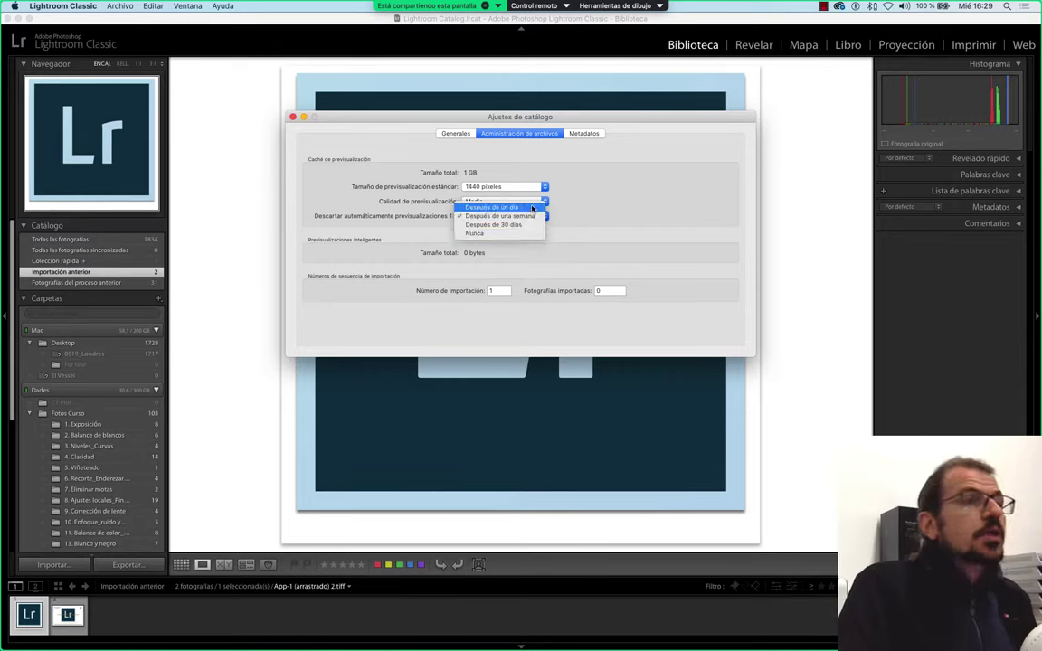
{"action": "left_click", "coordinate": [543, 213]}
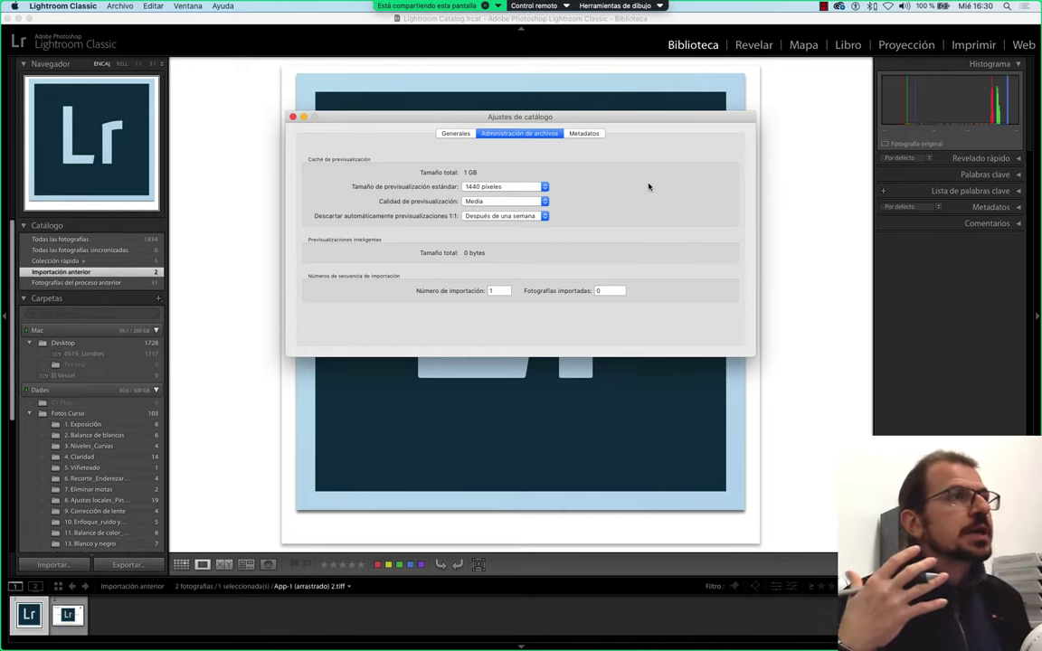
{"action": "left_click", "coordinate": [517, 214]}
{"action": "left_click", "coordinate": [525, 225]}
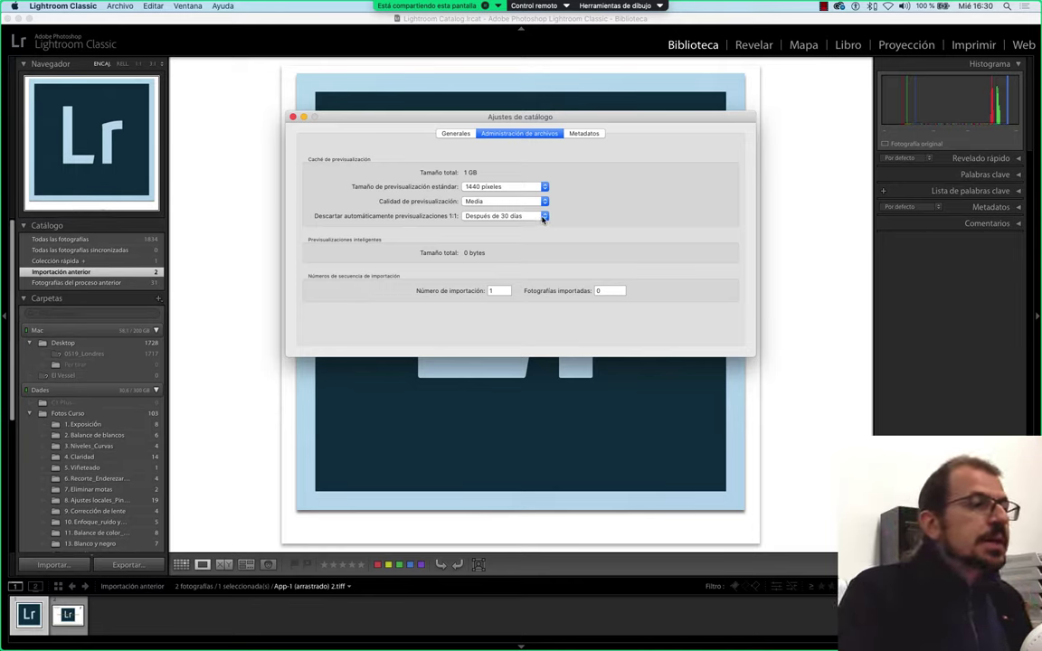
{"action": "left_click", "coordinate": [544, 217]}
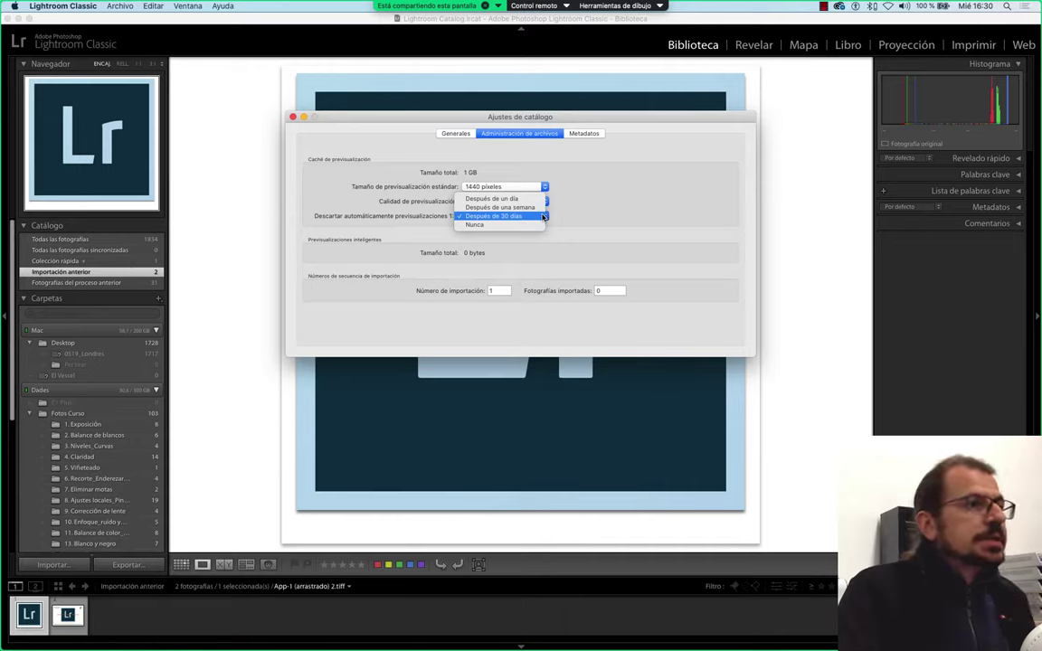
{"action": "left_click", "coordinate": [499, 207]}
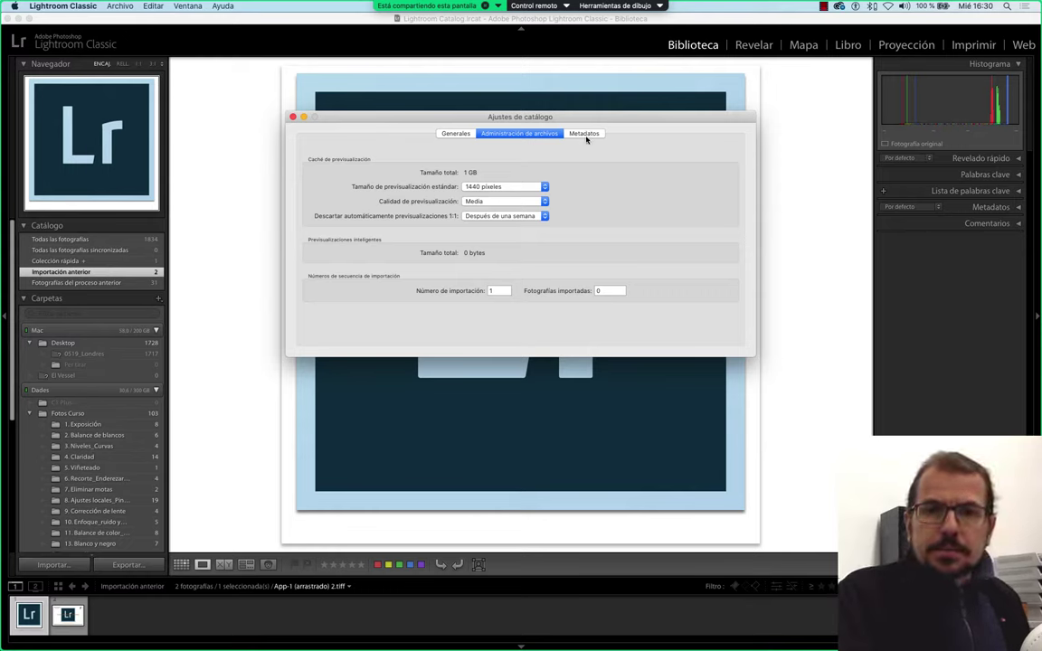
Open the Metadatos tab and toggle RAW-file date changes off and back on
{"action": "left_click", "coordinate": [588, 134]}
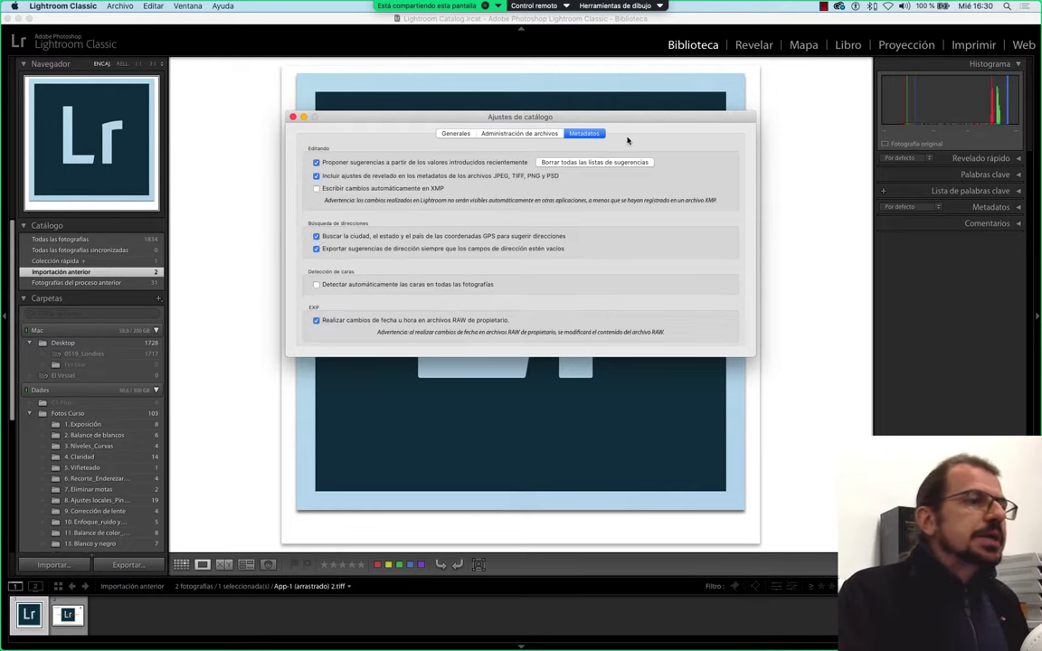
{"action": "left_click", "coordinate": [317, 321]}
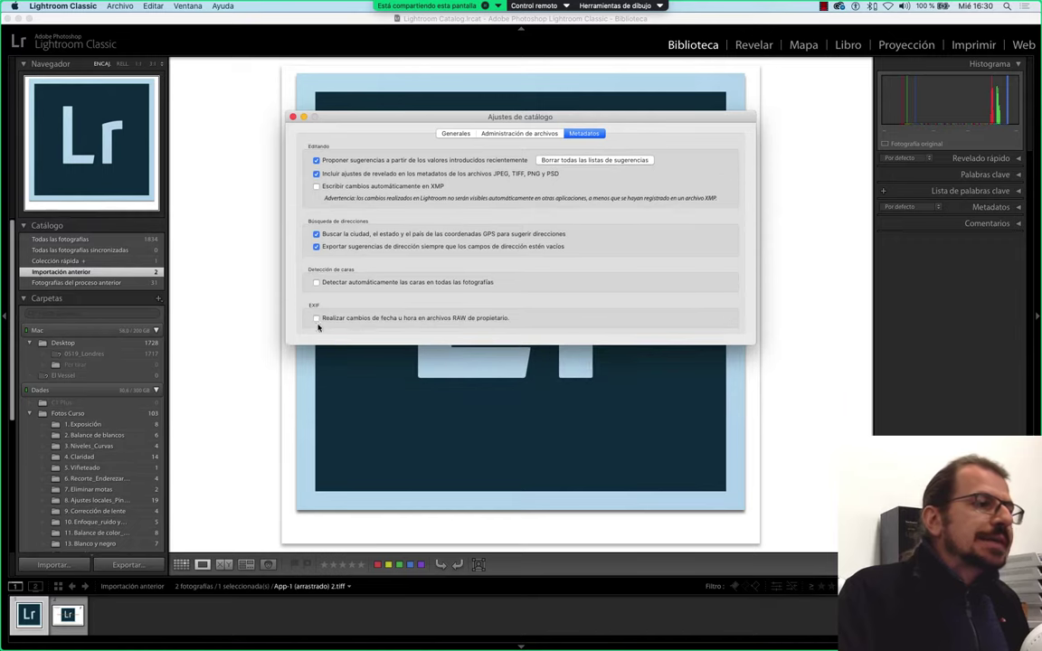
{"action": "left_click", "coordinate": [316, 320]}
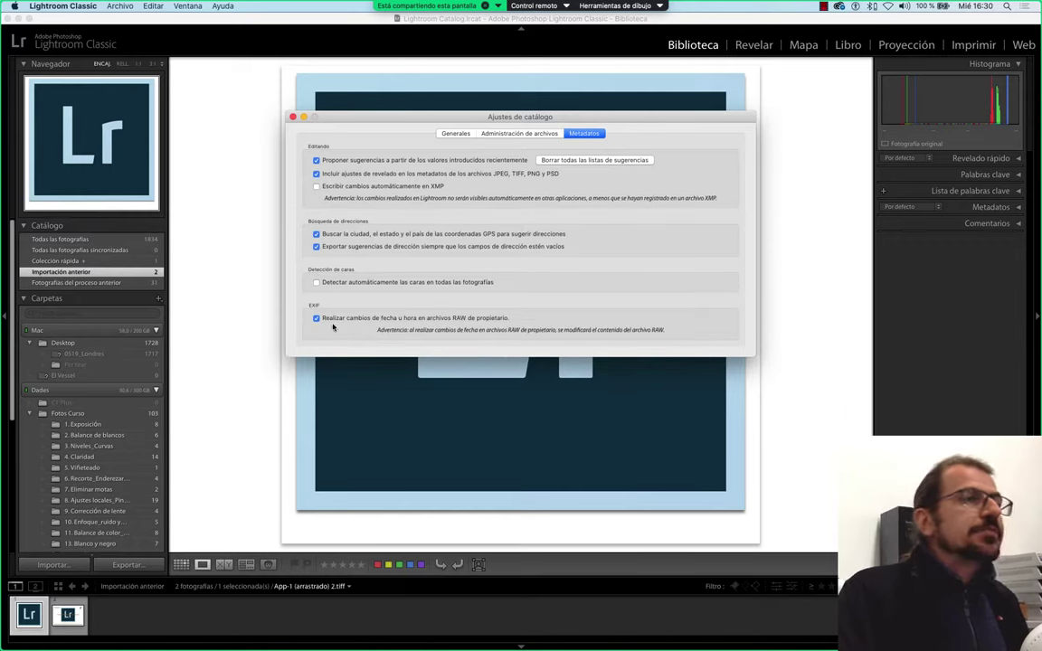
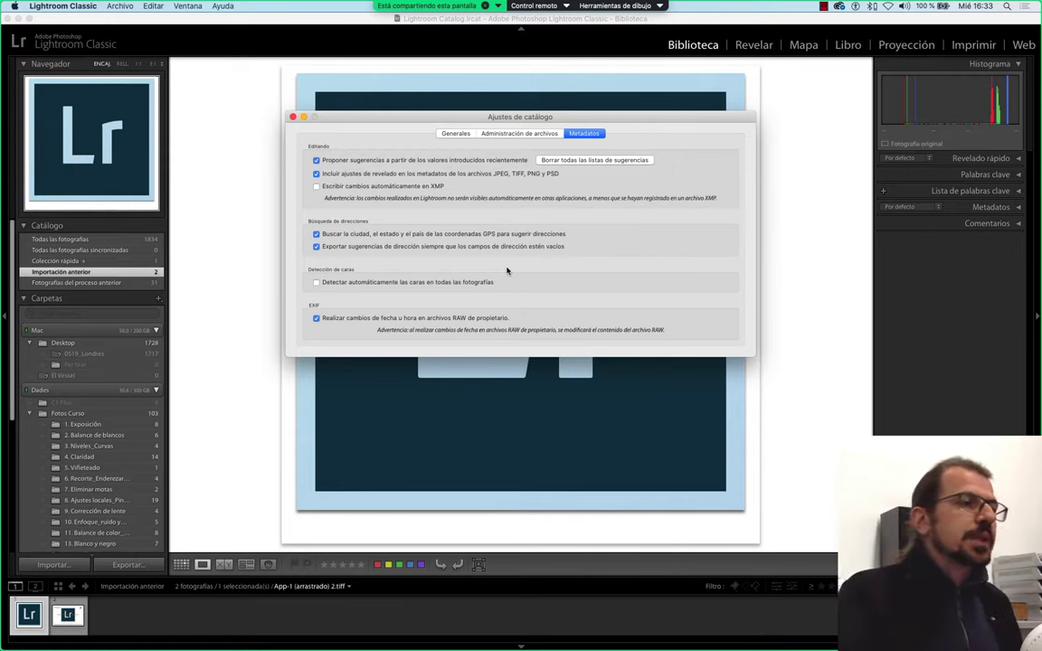
Close Ajustes de catálogo to return to the Library loupe view of the Lr logo image
{"action": "left_click", "coordinate": [292, 117]}
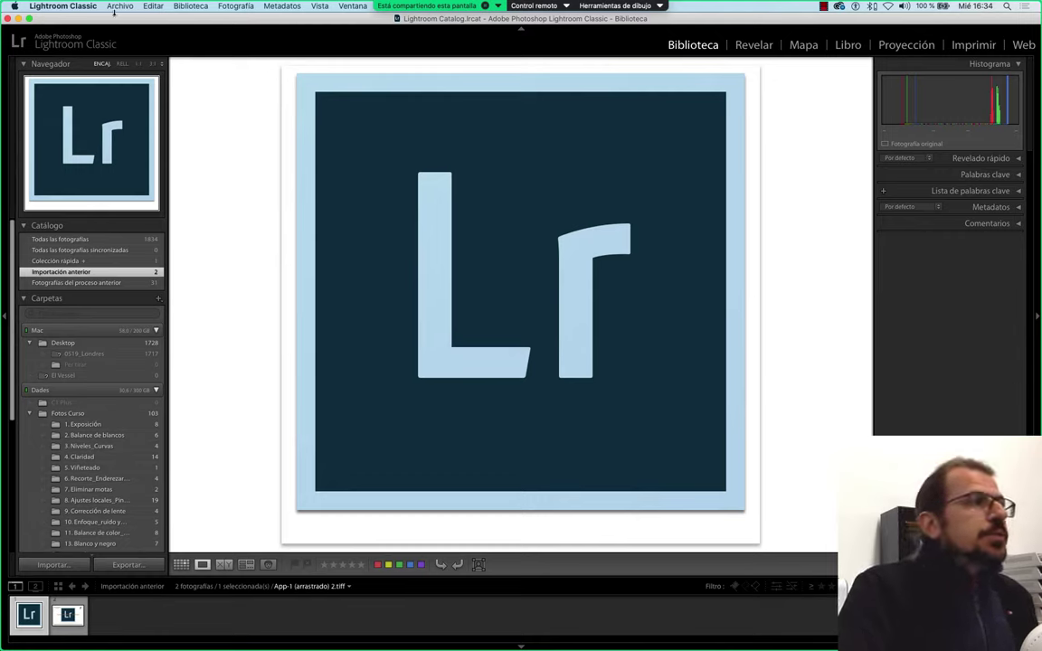
In the identity plate editor, choose a Personalizada plate using the graphic style
{"action": "left_click", "coordinate": [74, 7]}
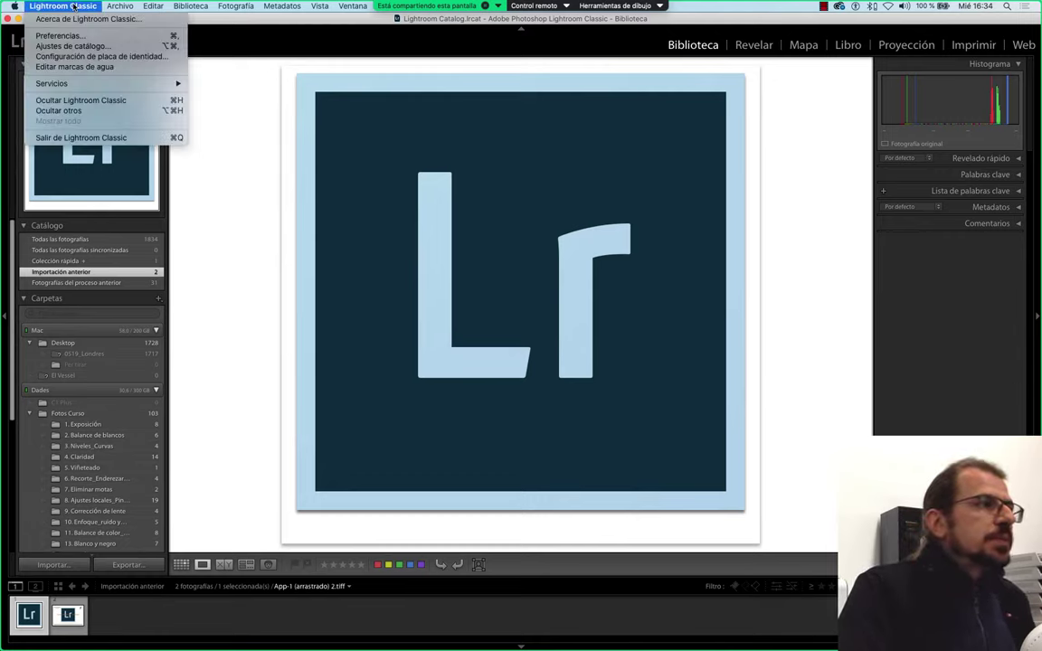
{"action": "left_click", "coordinate": [92, 56]}
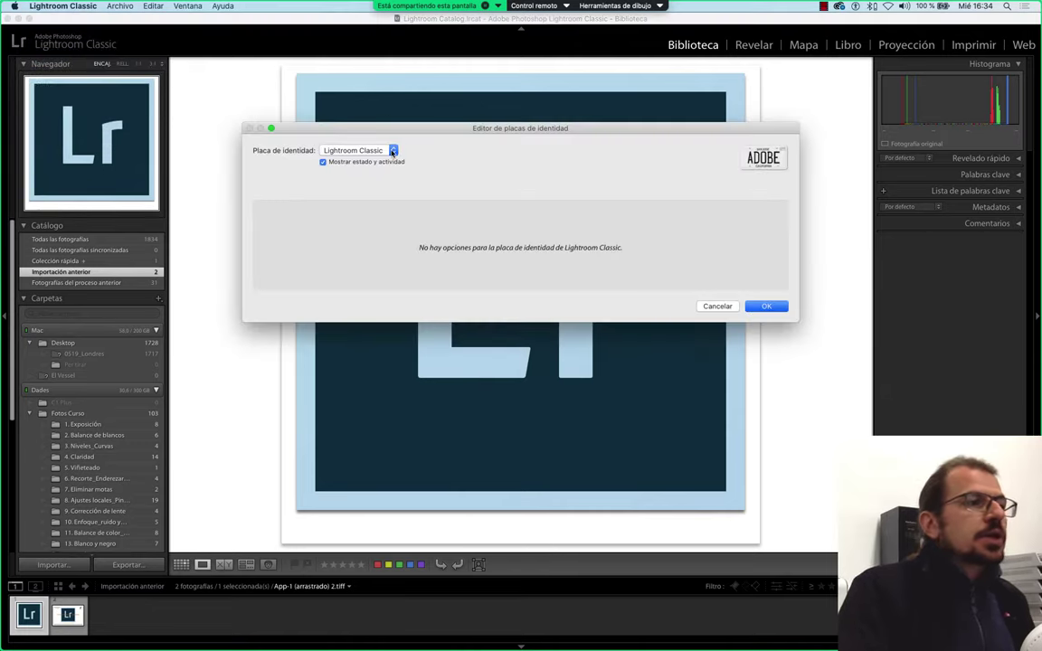
{"action": "left_click", "coordinate": [392, 151]}
{"action": "left_click", "coordinate": [387, 165]}
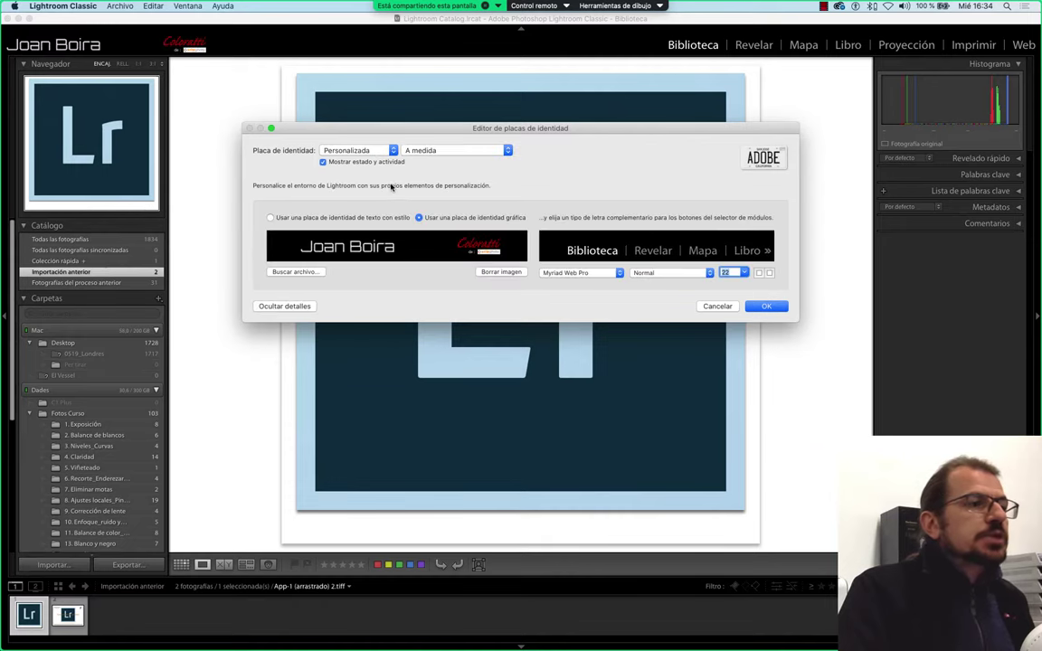
{"action": "left_click", "coordinate": [270, 218]}
{"action": "left_click", "coordinate": [420, 218]}
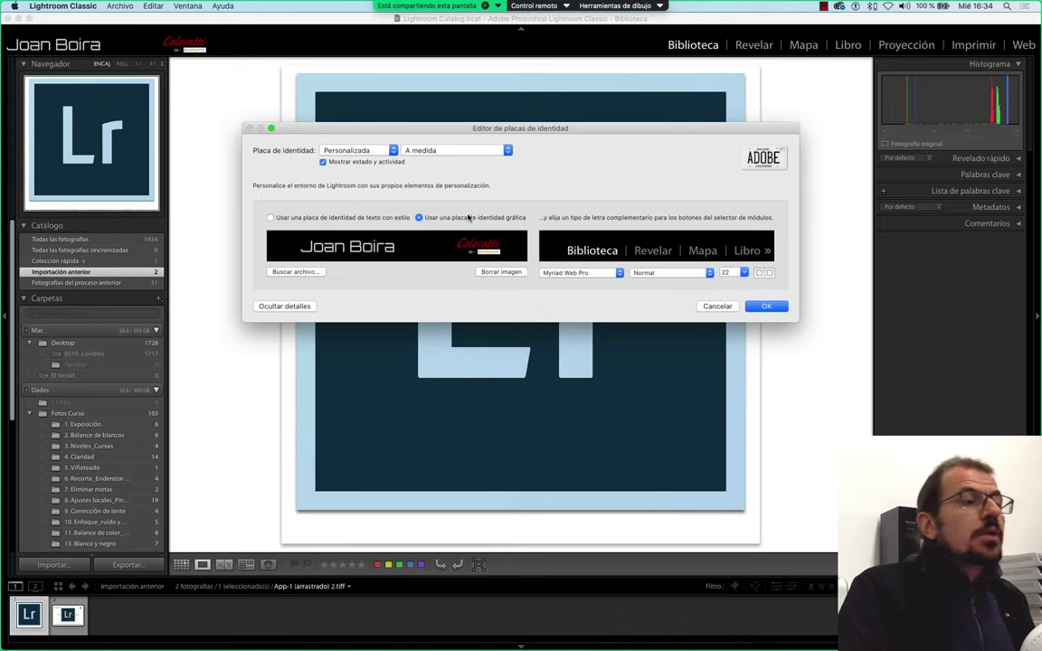
Replace the plate image with Logo_Lr_380.png from Imágenes > Logo Lr
{"action": "left_click", "coordinate": [501, 272]}
{"action": "left_click", "coordinate": [288, 273]}
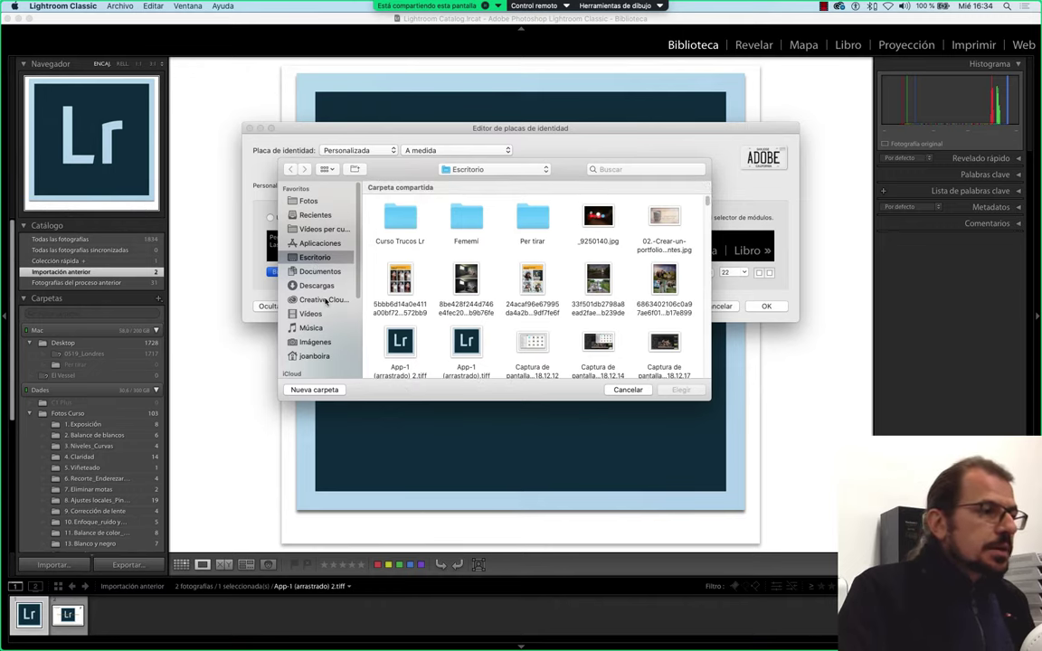
{"action": "left_click", "coordinate": [308, 344]}
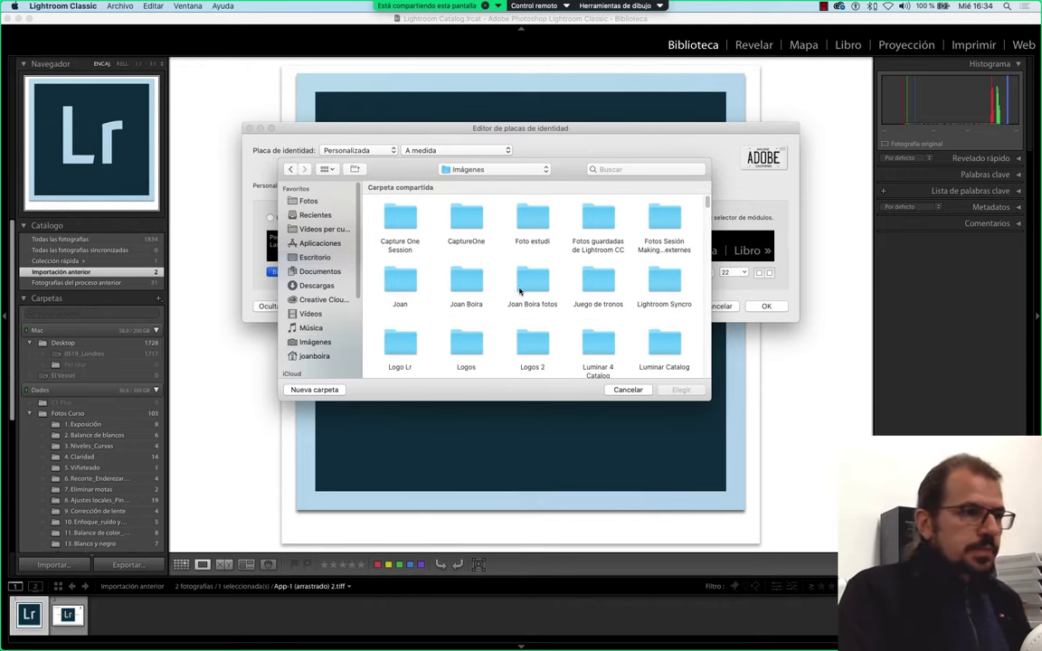
{"action": "left_click", "coordinate": [400, 348]}
{"action": "double_click", "coordinate": [400, 348]}
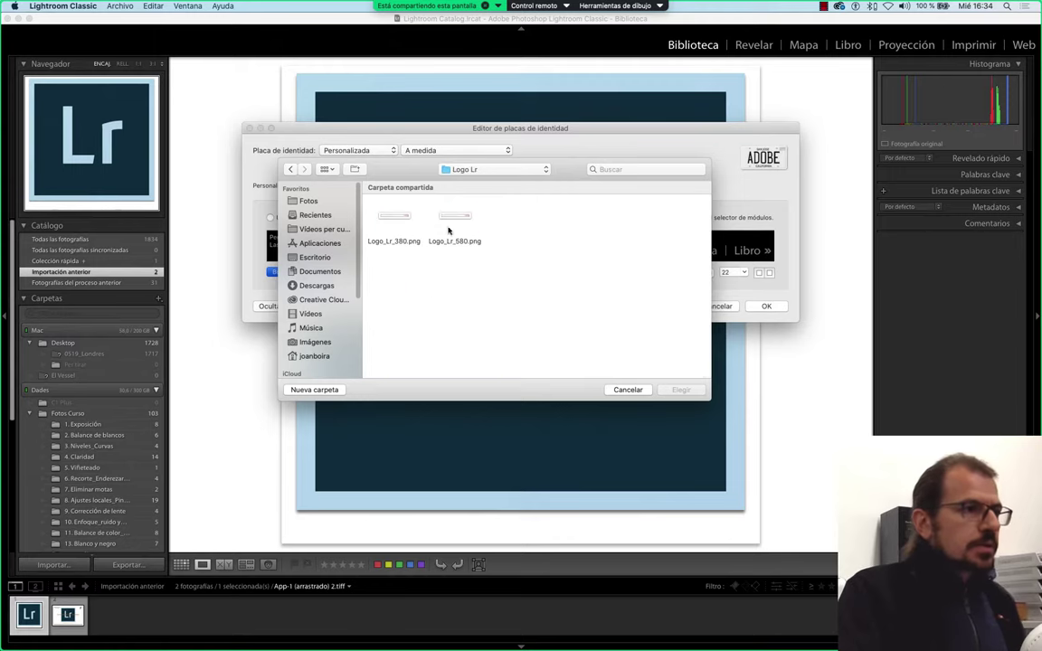
{"action": "left_click", "coordinate": [390, 217]}
{"action": "left_click", "coordinate": [687, 391]}
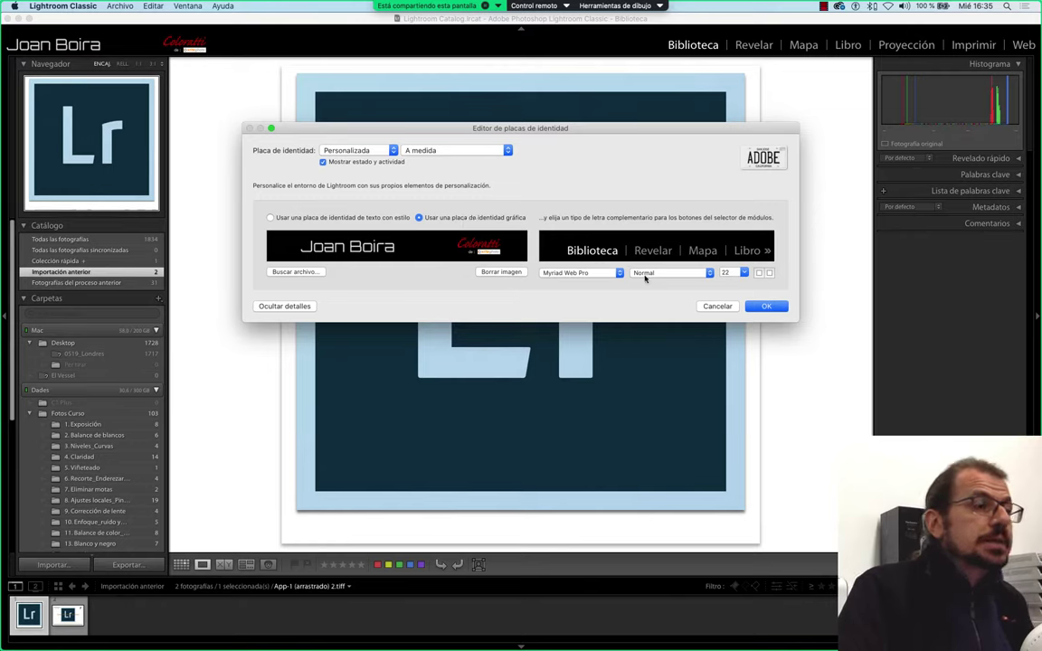
Select the saved personal identity plate preset and confirm the editor with OK
{"action": "left_click", "coordinate": [416, 150]}
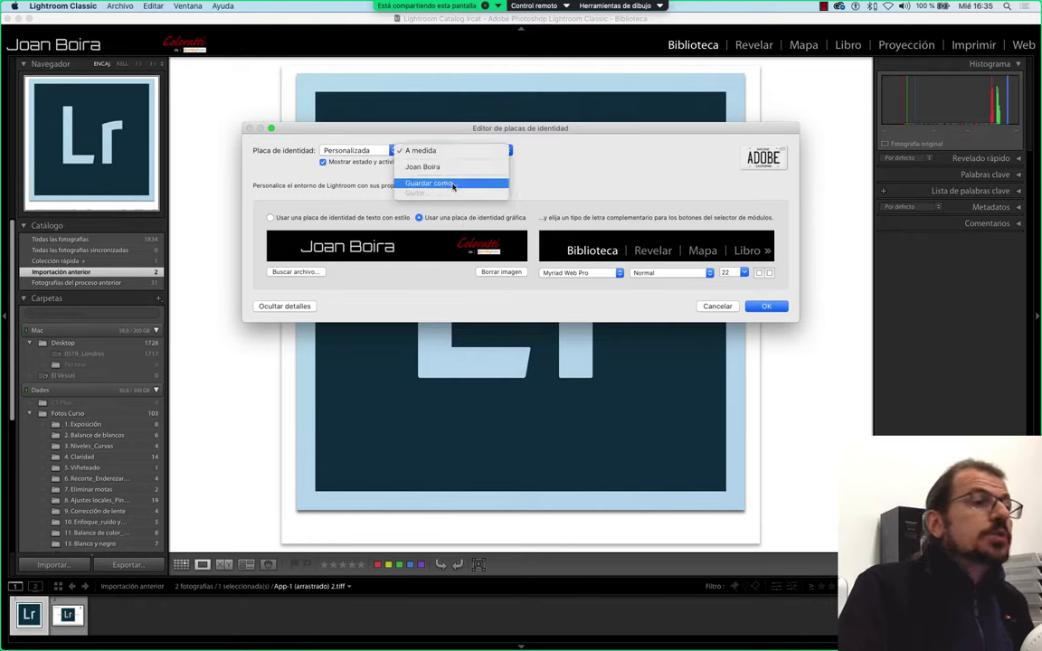
{"action": "left_click", "coordinate": [540, 153]}
{"action": "left_click", "coordinate": [355, 150]}
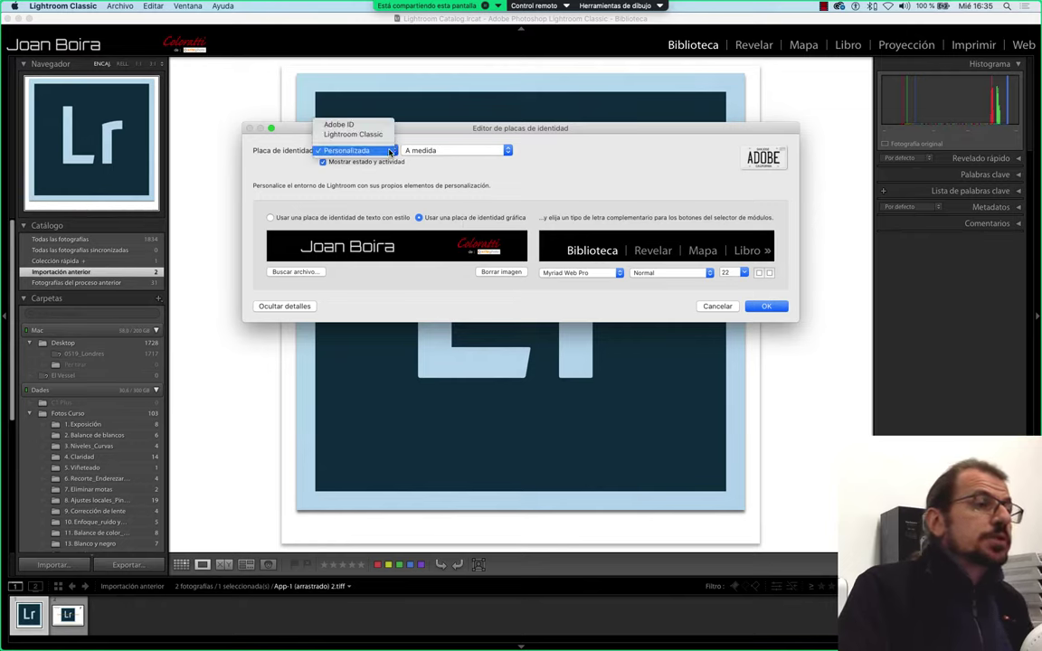
{"action": "left_click", "coordinate": [474, 153]}
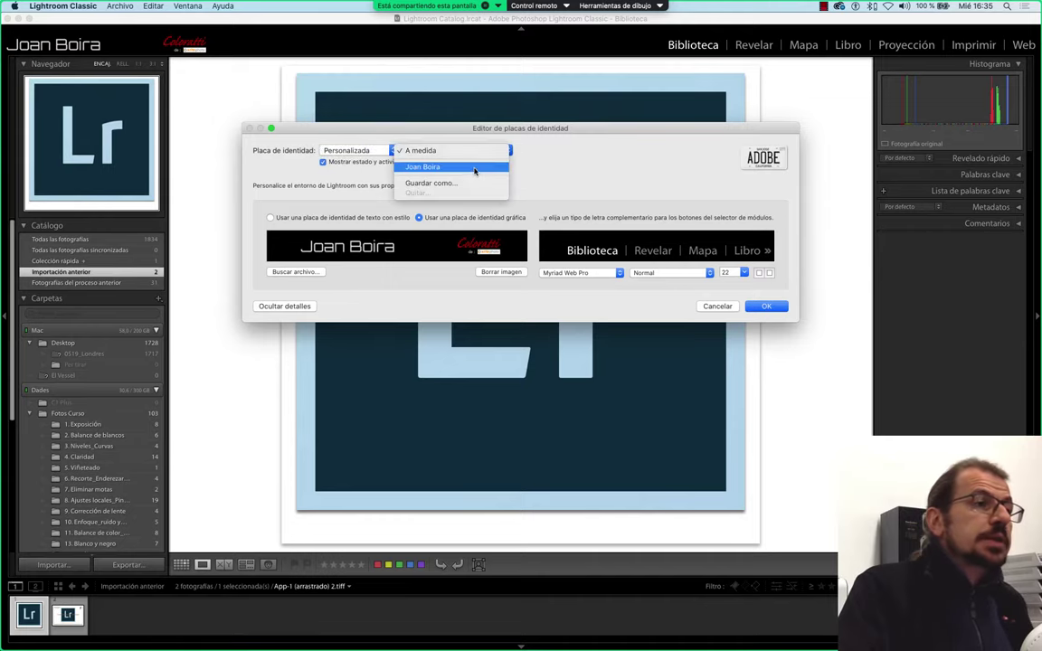
{"action": "left_click", "coordinate": [443, 166]}
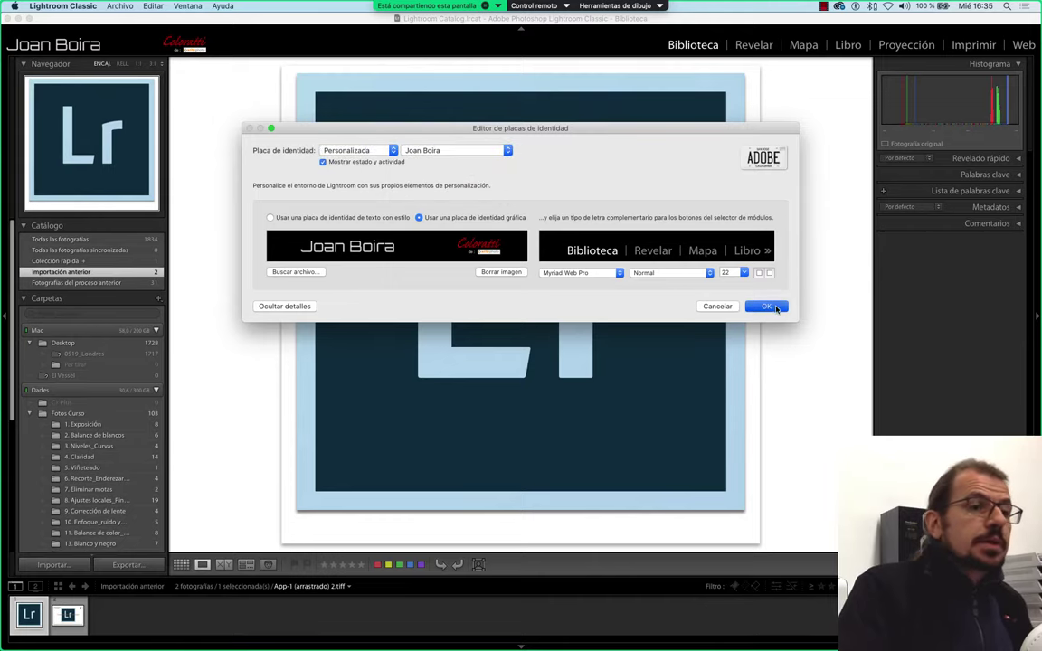
{"action": "key", "text": "Return"}
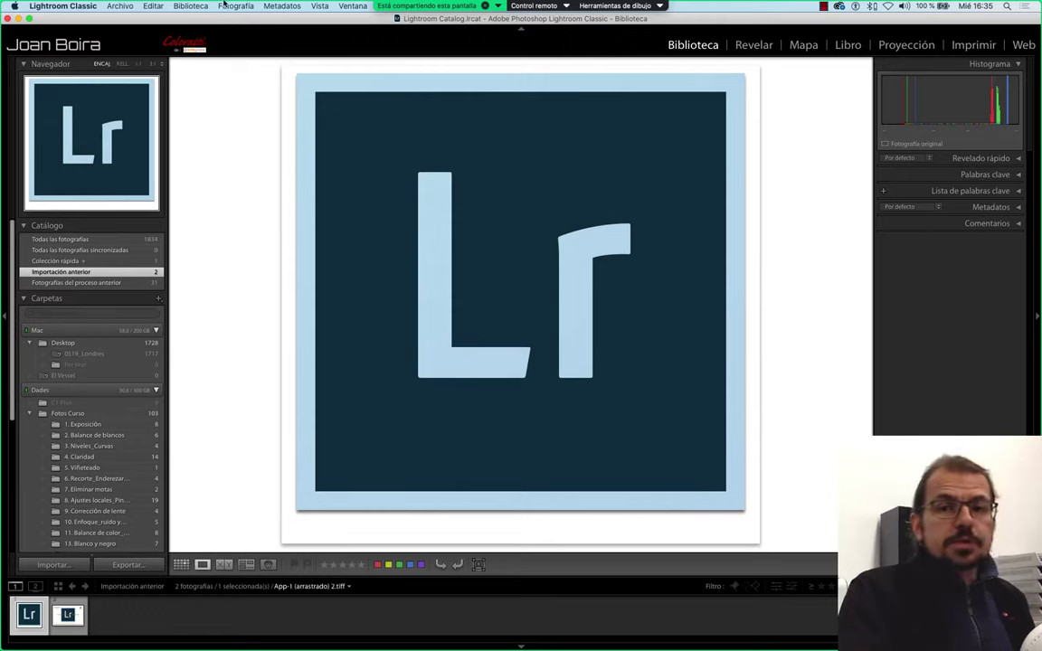
Run Archivo > Optimizar catálogo and acknowledge the completion message with Aceptar
{"action": "left_click", "coordinate": [120, 5]}
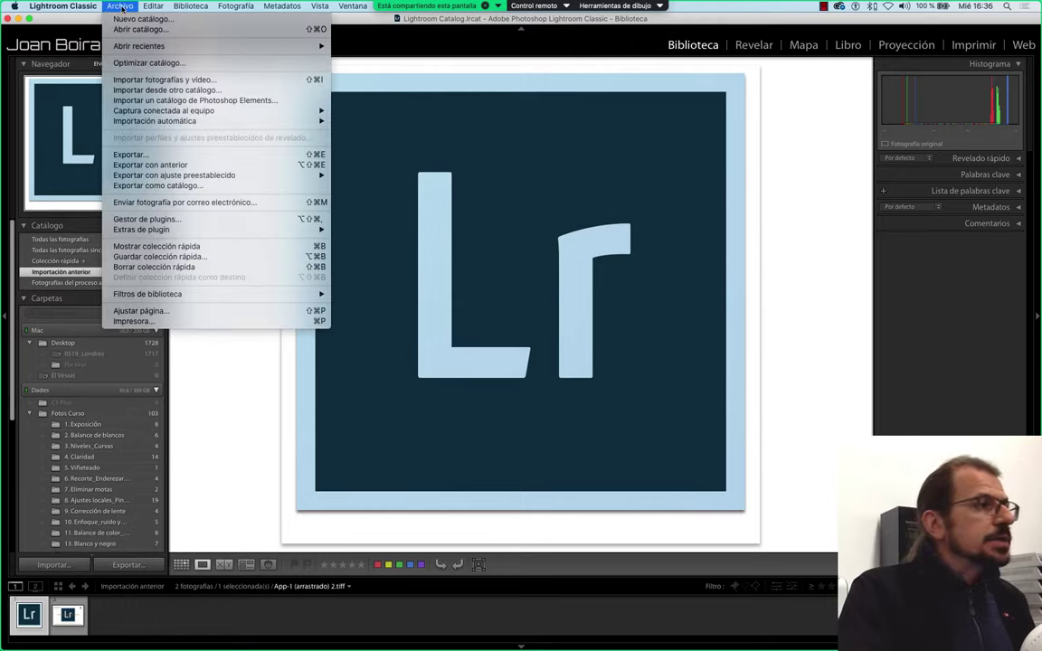
{"action": "left_click", "coordinate": [157, 68]}
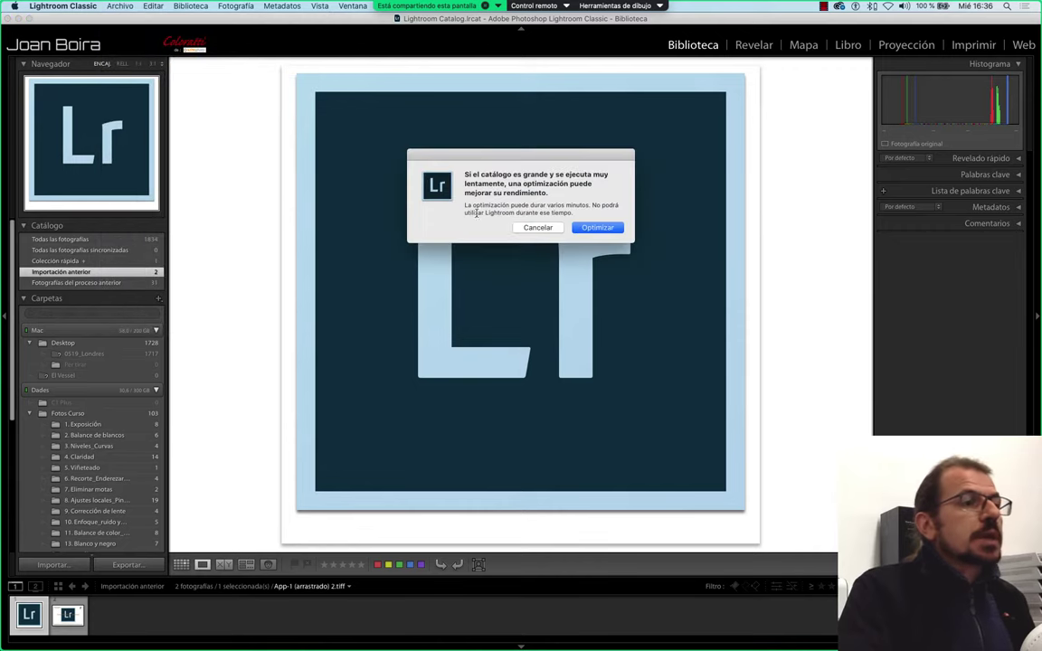
{"action": "left_click", "coordinate": [594, 227]}
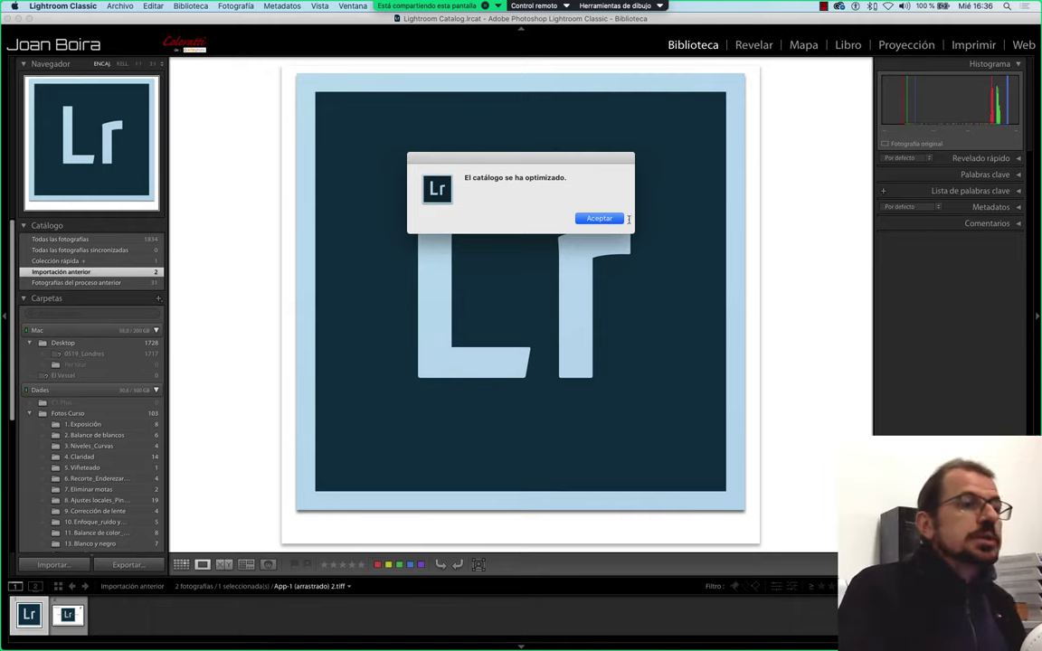
{"action": "left_click", "coordinate": [601, 218]}
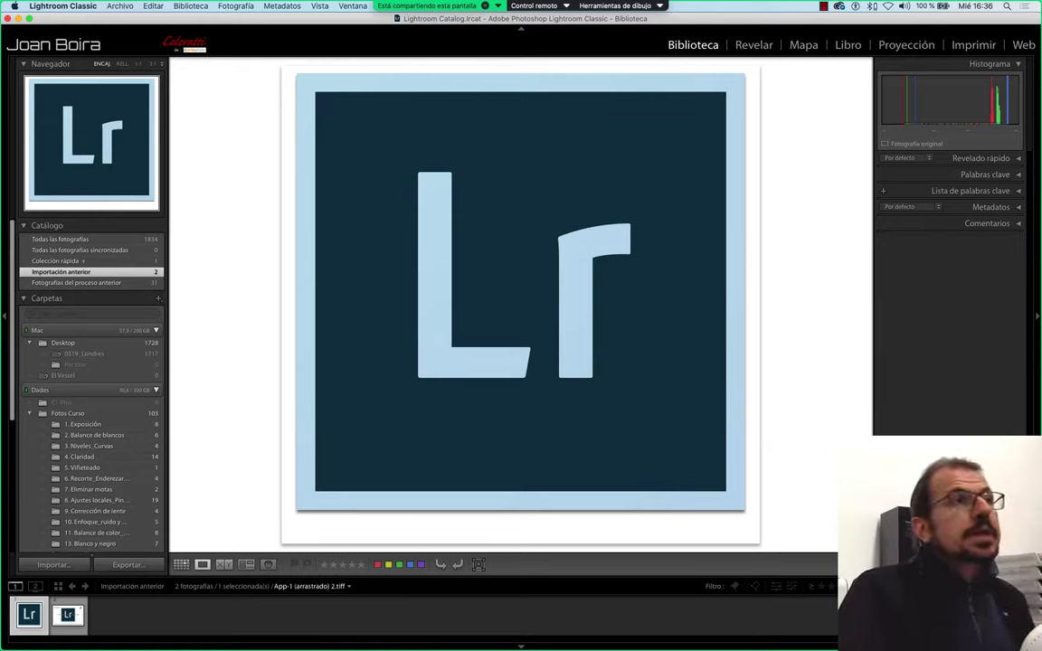
Open Catalog Settings on the General tab to review location, dates and backup schedule
{"action": "left_click", "coordinate": [67, 6]}
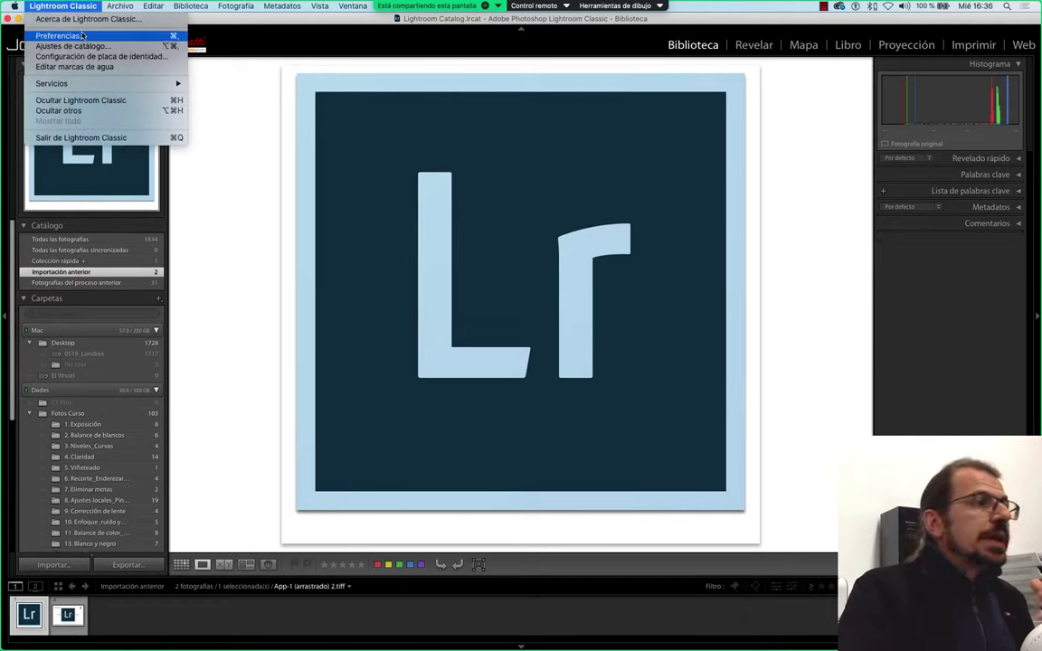
{"action": "left_click", "coordinate": [79, 46]}
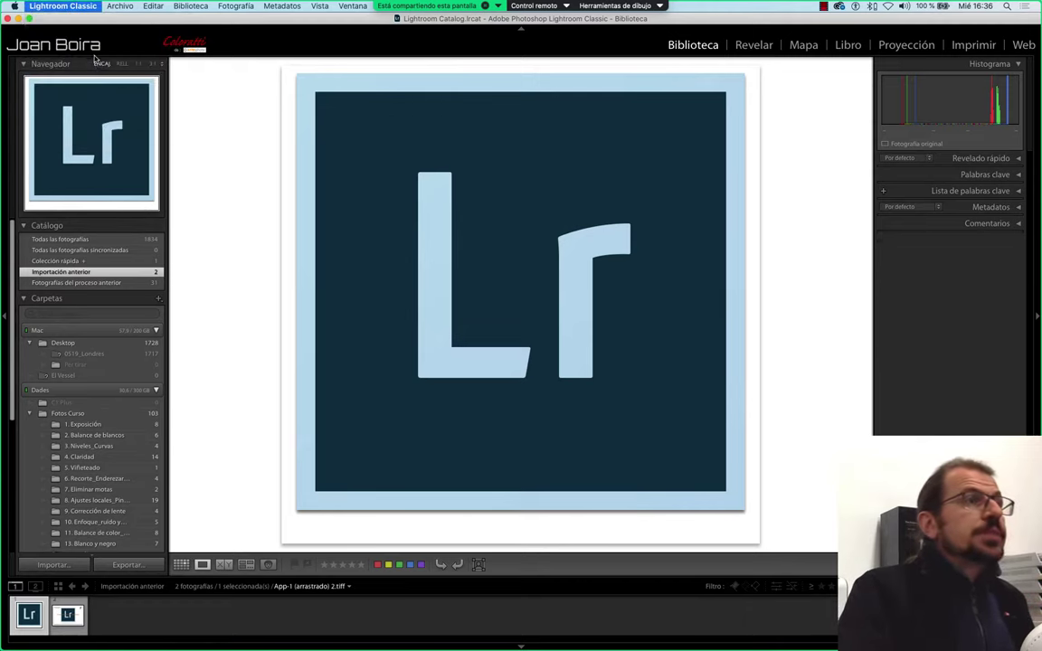
{"action": "left_click", "coordinate": [455, 133]}
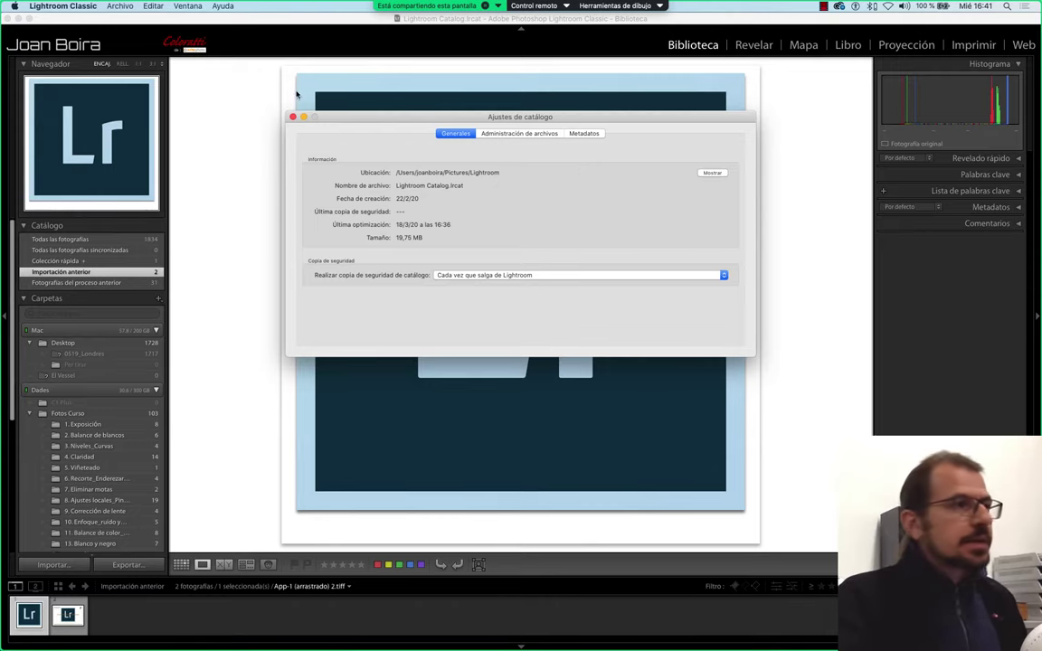
Close Catalog Settings and cycle the window screen mode with Shift+F
{"action": "left_click", "coordinate": [292, 117]}
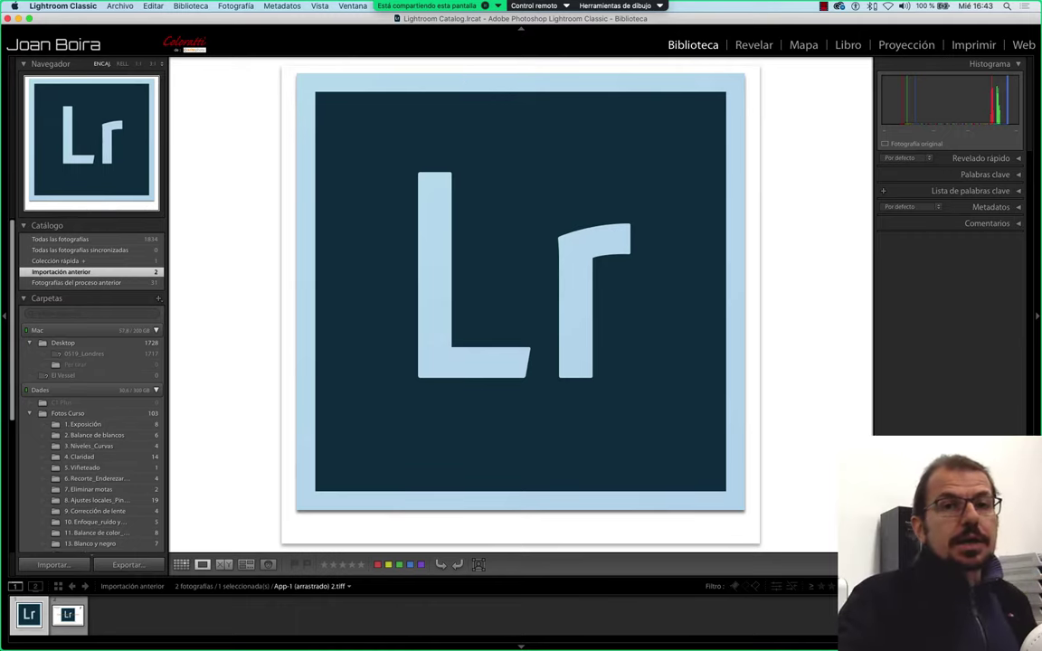
{"action": "key", "text": "shift+f"}
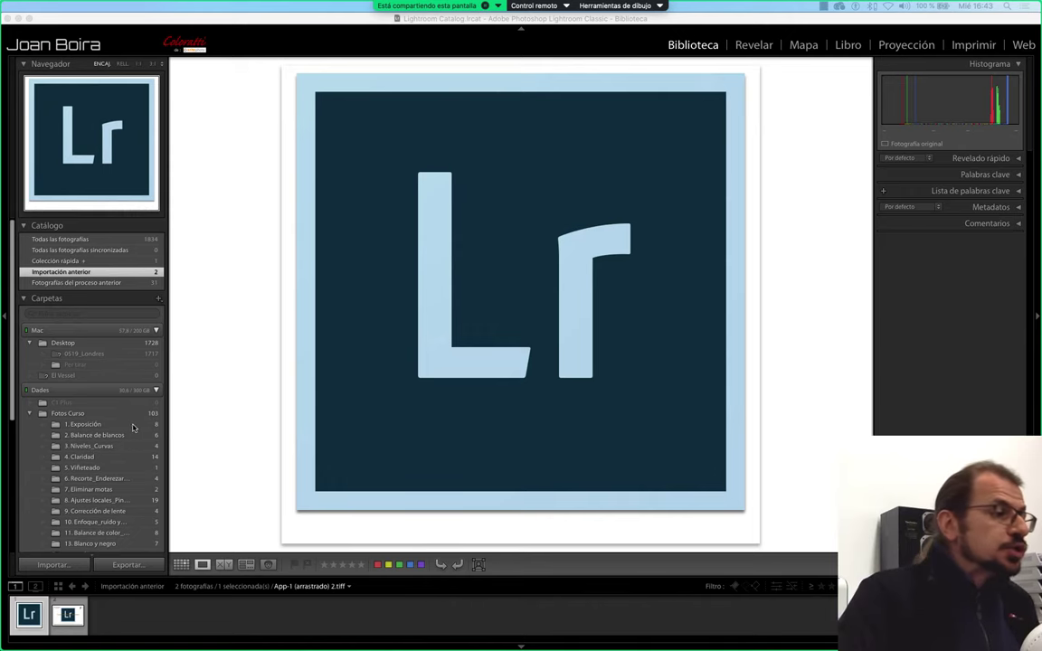
Show the 14 photos of folder 4. Claridad, then collapse Carpetas to reveal Colecciones
{"action": "left_click", "coordinate": [133, 424]}
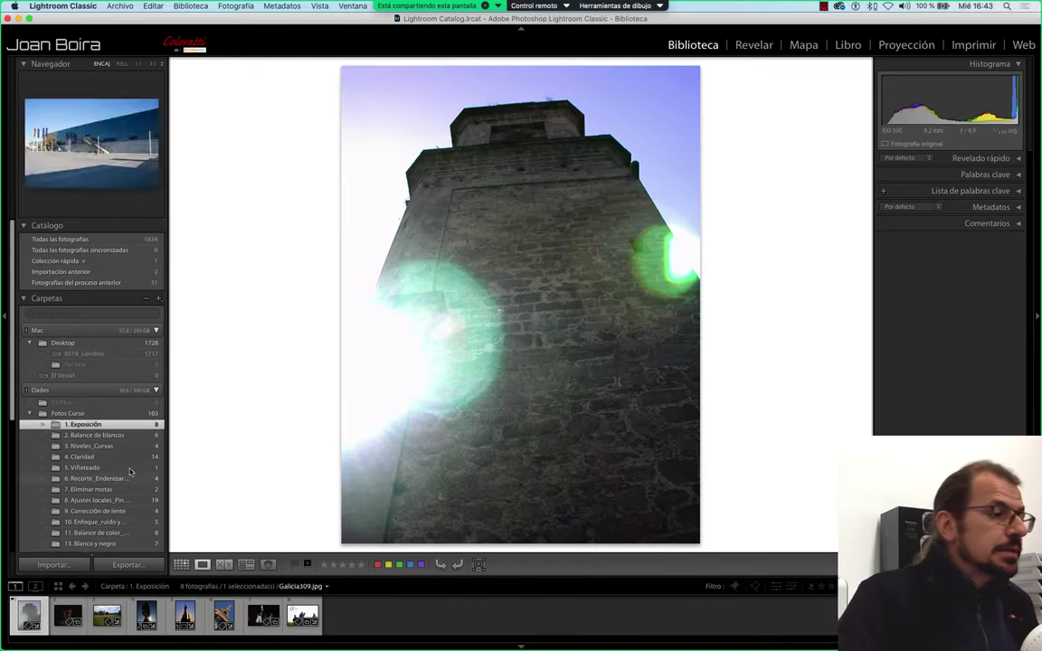
{"action": "left_click", "coordinate": [127, 457]}
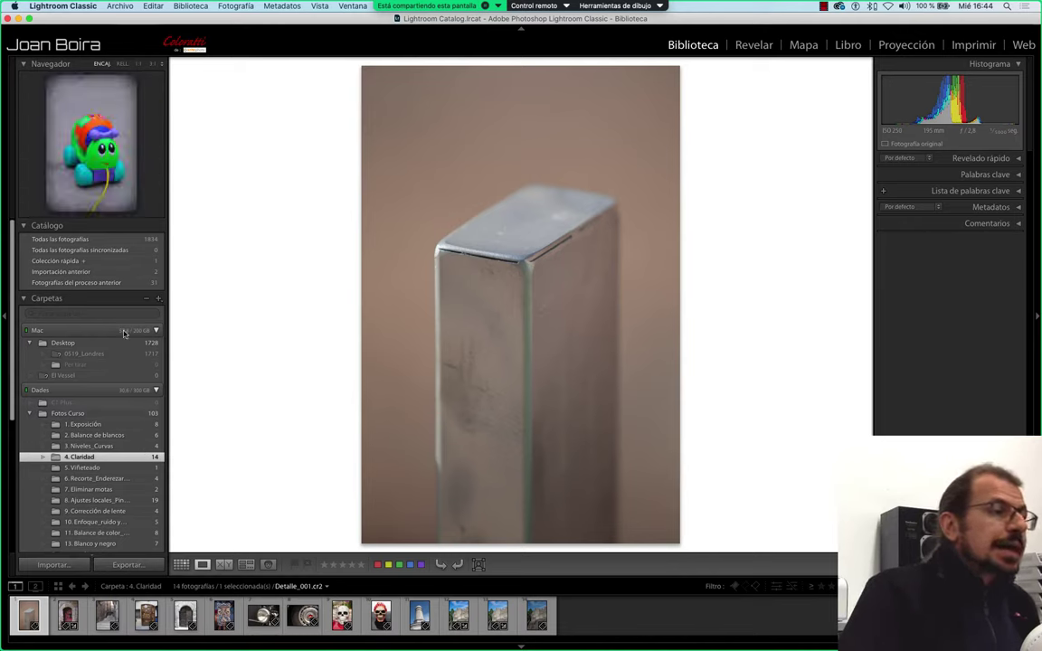
{"action": "left_click", "coordinate": [24, 299]}
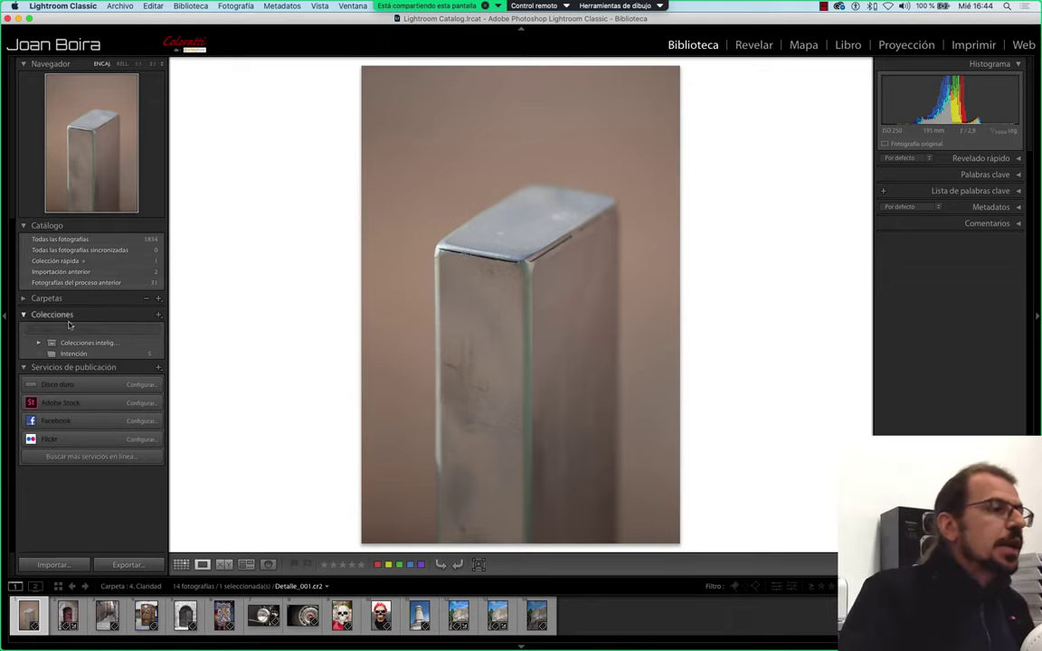
Show the 5-photo Intención collection, then expand the Carpetas panel again
{"action": "left_click", "coordinate": [63, 353]}
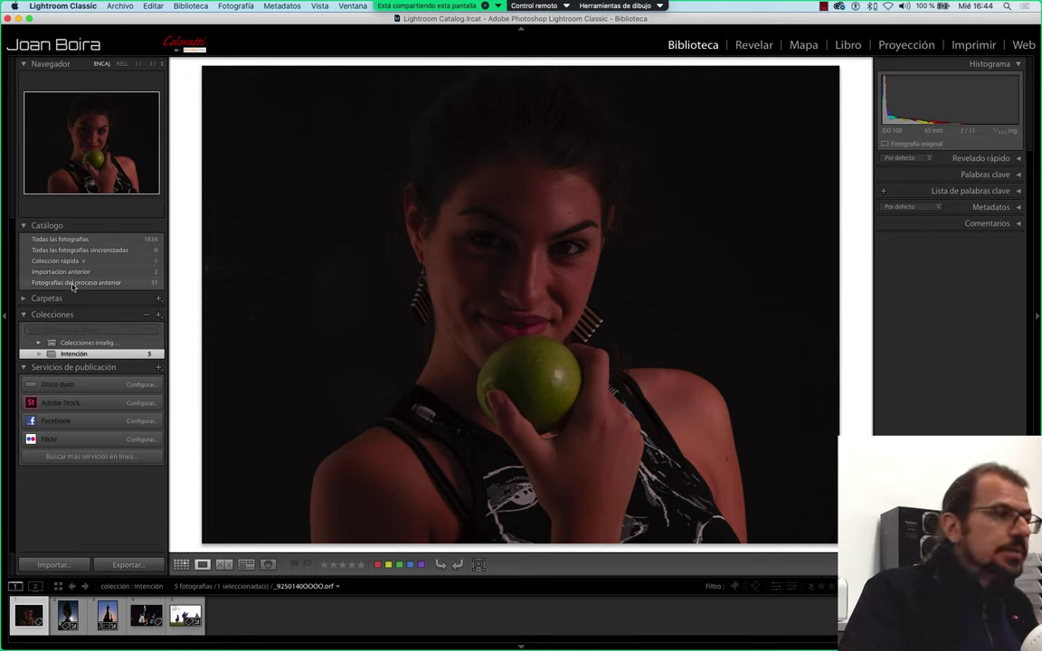
{"action": "left_click", "coordinate": [22, 298]}
{"action": "scroll", "coordinate": [72, 325], "scroll_direction": "down", "scroll_amount": 2}
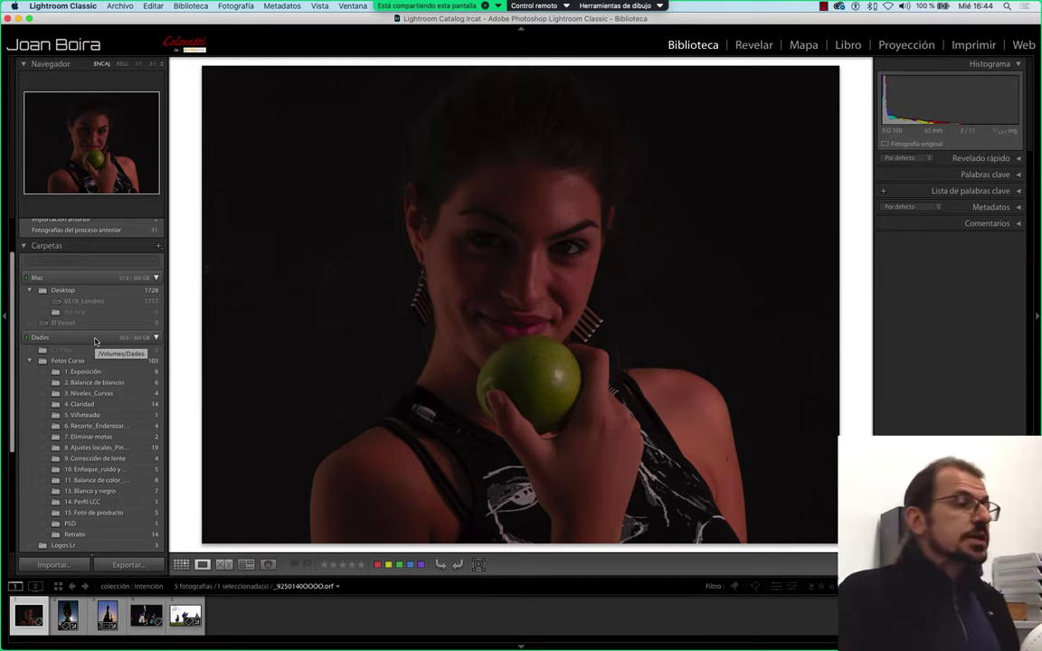
Show the 4 photos of folder 6. Recorte_Enderezar_Perspectiva, then open the Archivo menu
{"action": "left_click", "coordinate": [121, 426]}
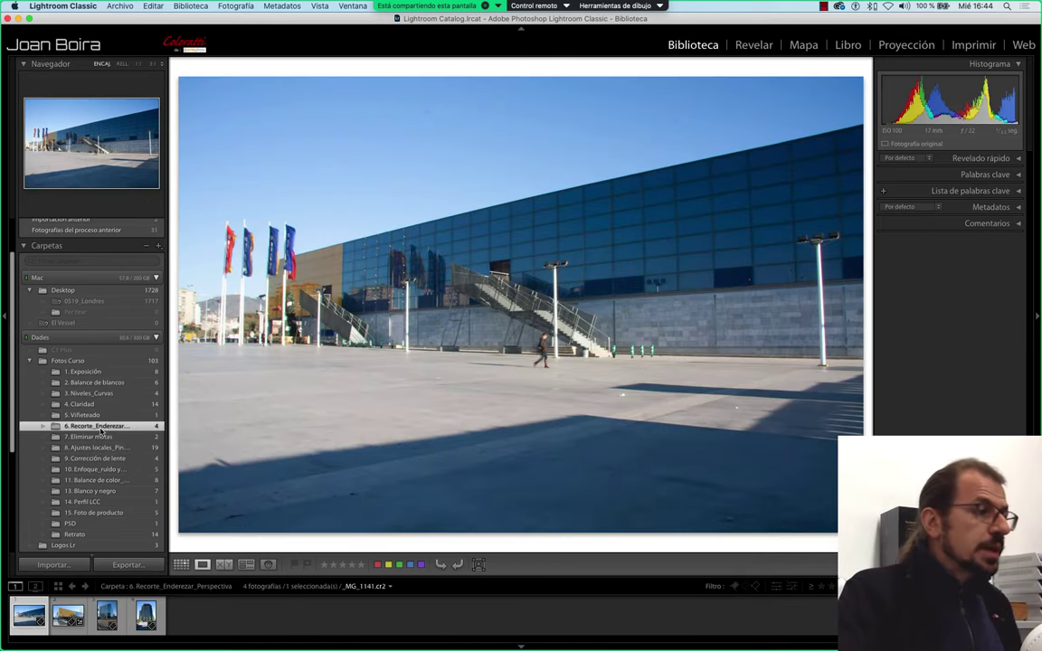
{"action": "left_click", "coordinate": [119, 5]}
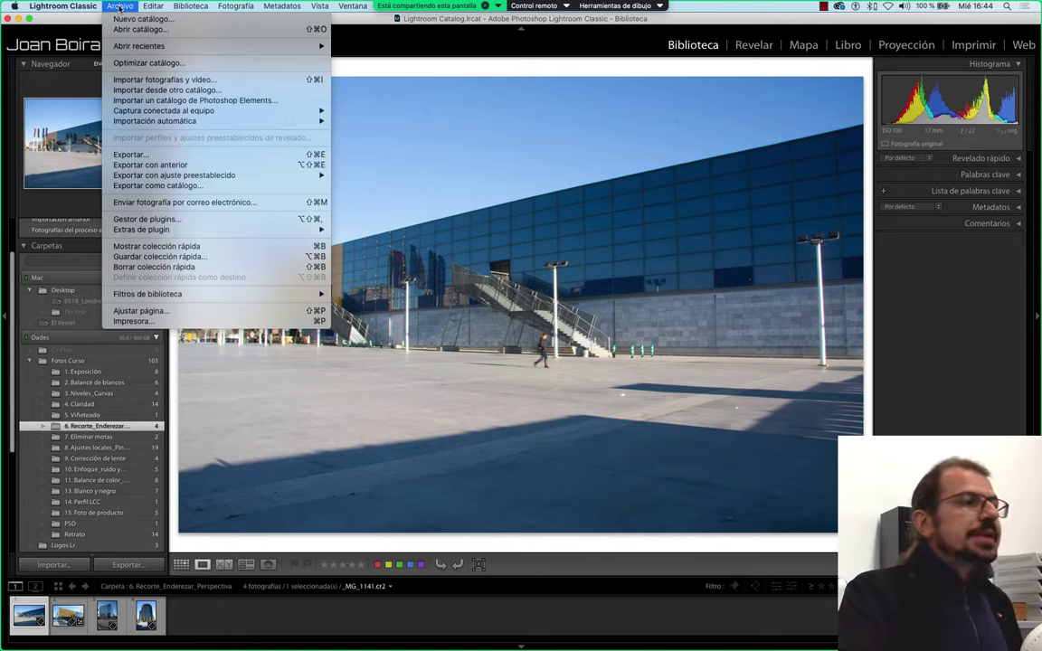
Export all 4 photos as catalog '2', excluding negative files, keeping available previews
{"action": "left_click", "coordinate": [202, 187]}
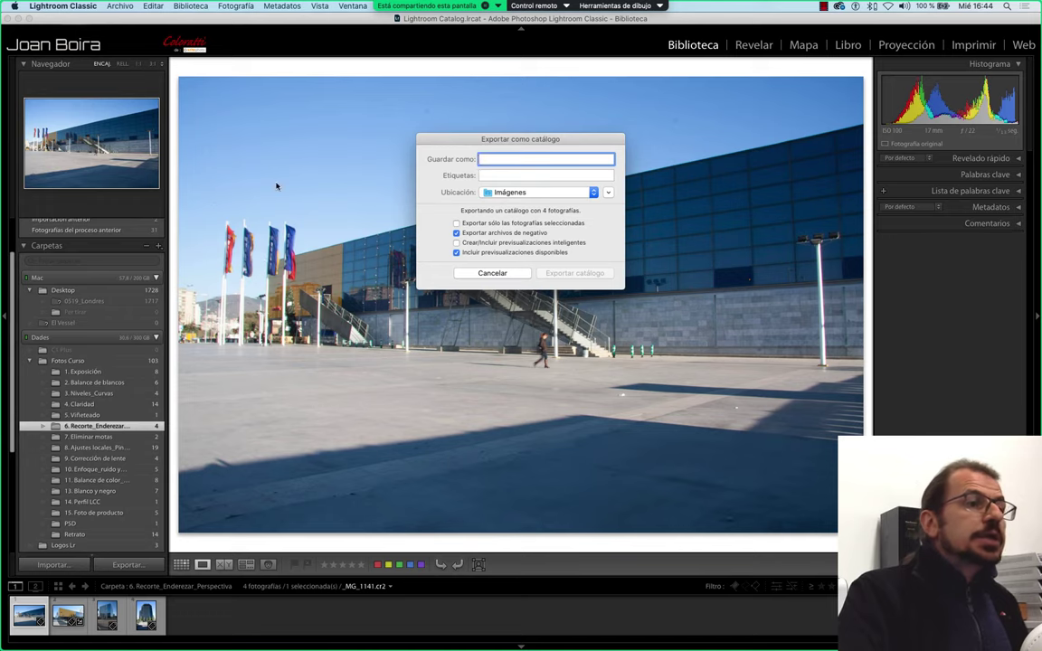
{"action": "type", "text": "2"}
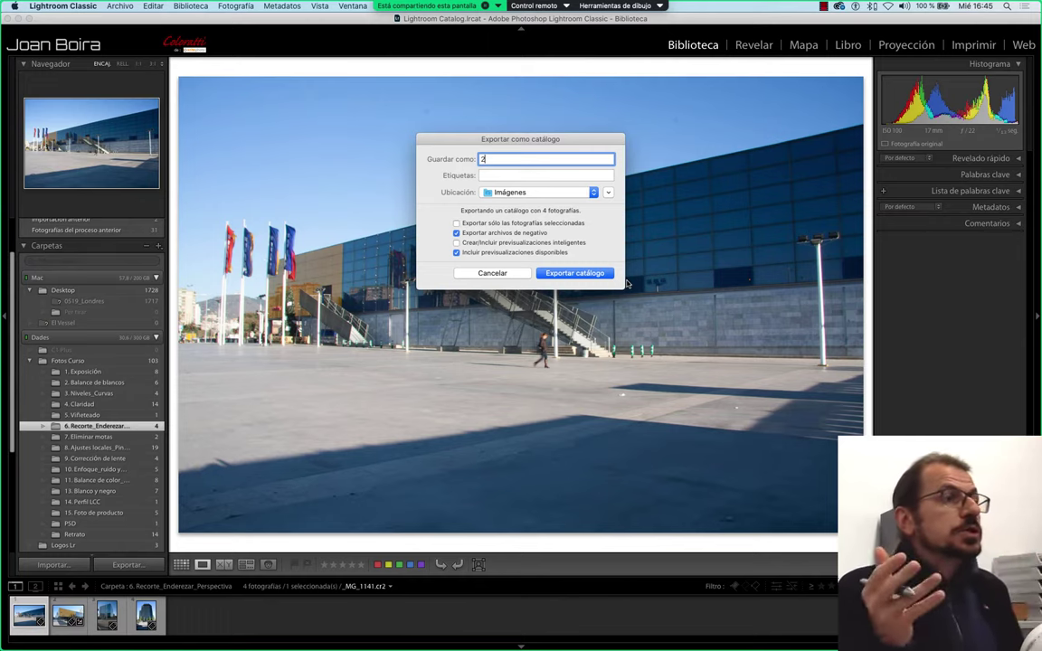
{"action": "double_click", "coordinate": [482, 158]}
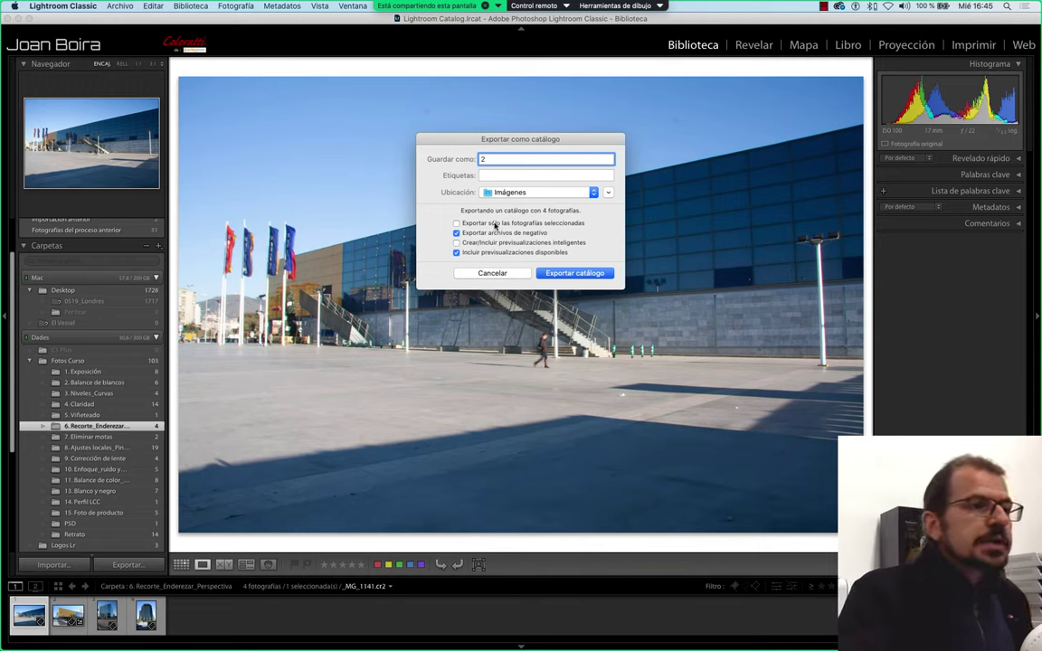
{"action": "left_click", "coordinate": [504, 224]}
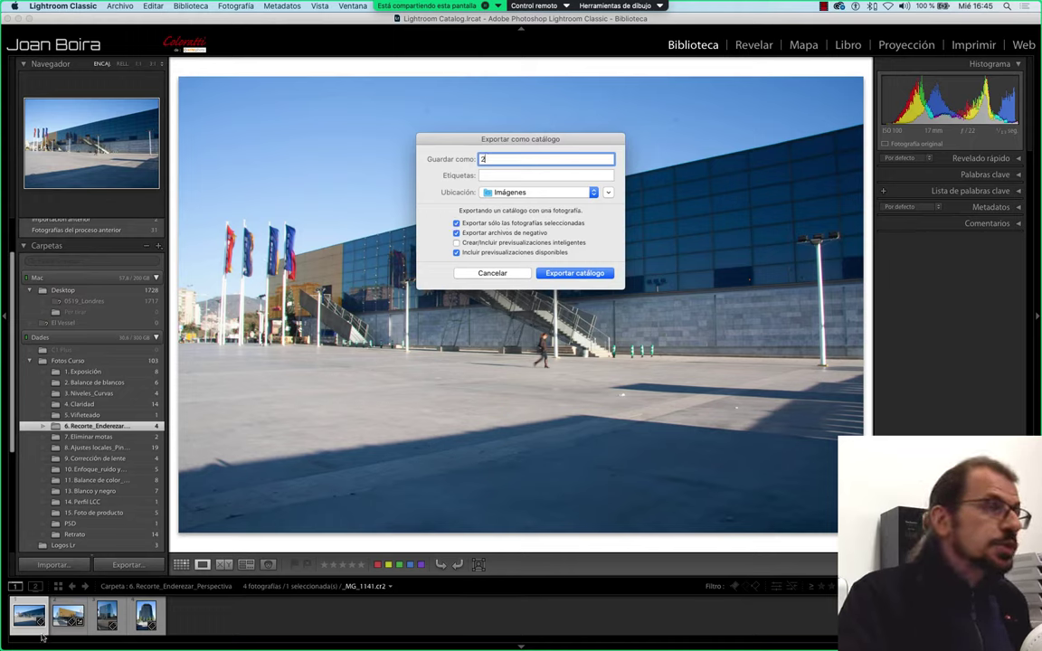
{"action": "left_click", "coordinate": [468, 225]}
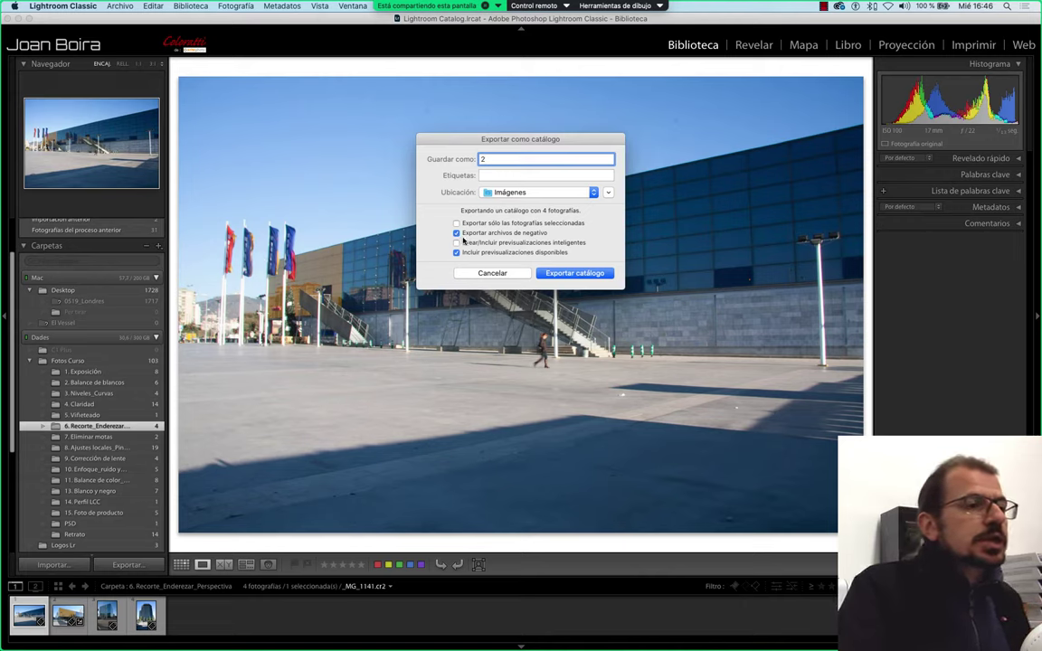
{"action": "left_click", "coordinate": [457, 233]}
{"action": "left_click", "coordinate": [507, 244]}
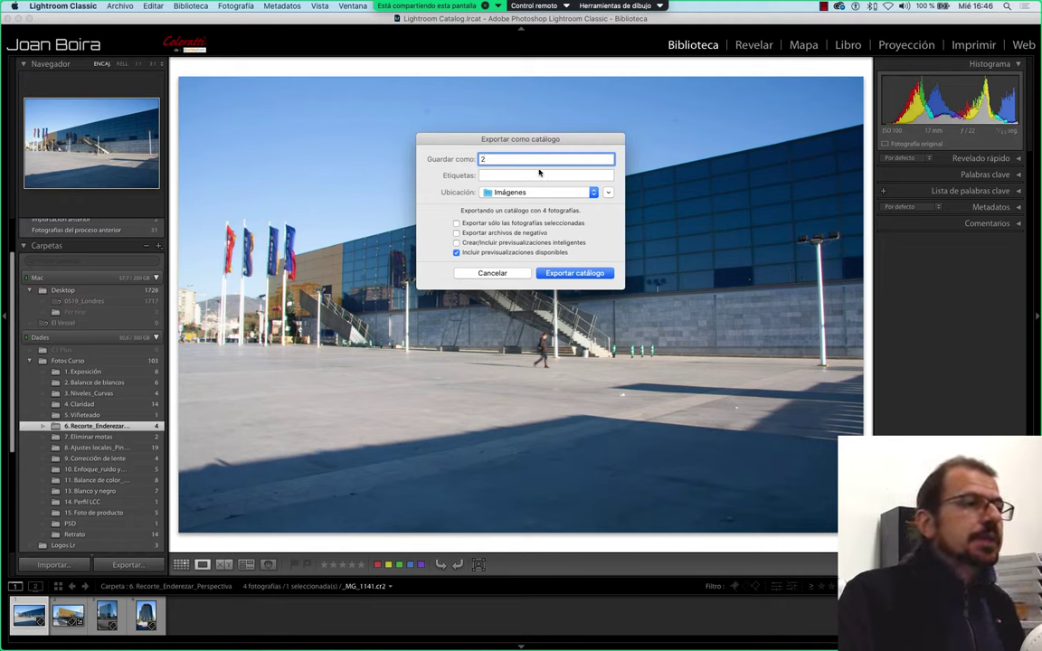
Export catalog '2' into the Escritorio > Curso Trucos Lr folder
{"action": "left_click", "coordinate": [512, 193]}
{"action": "left_click", "coordinate": [512, 193]}
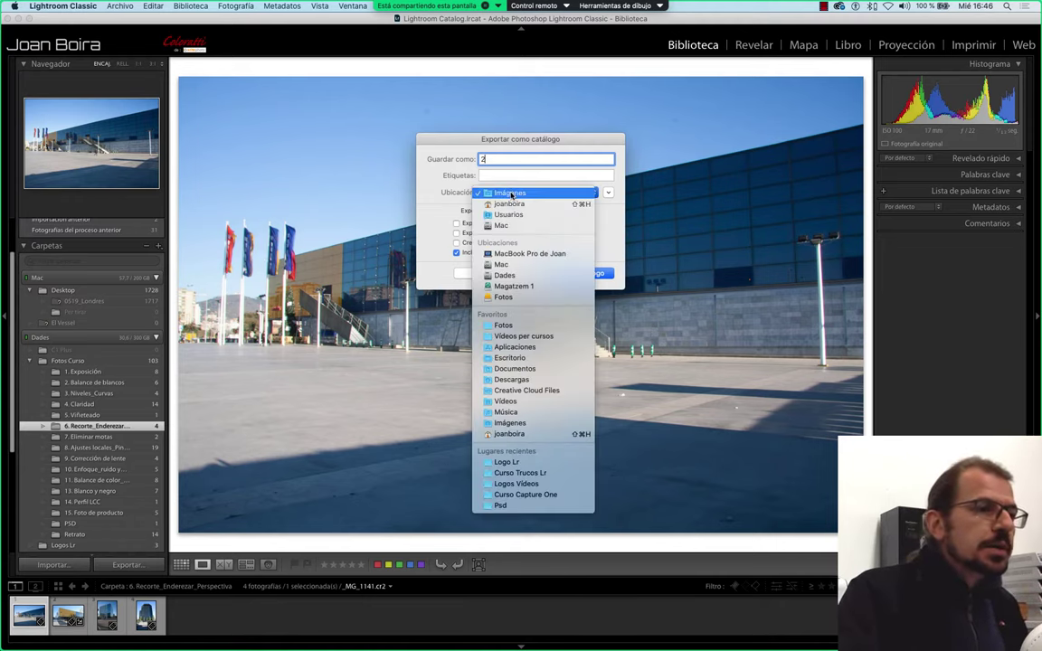
{"action": "left_click", "coordinate": [608, 193]}
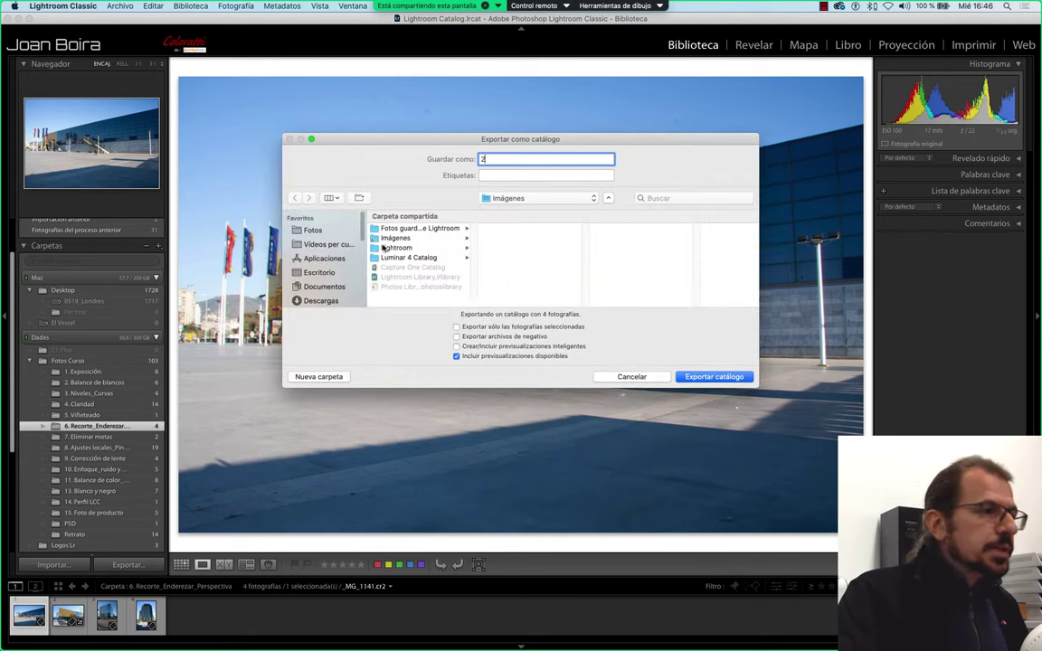
{"action": "left_click", "coordinate": [331, 273]}
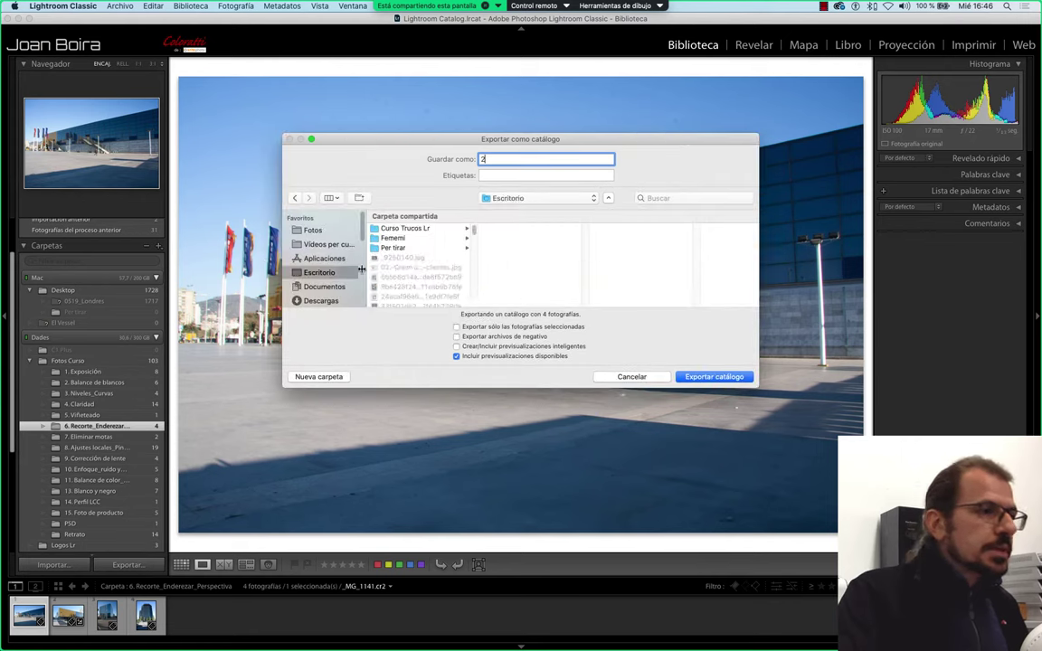
{"action": "left_click", "coordinate": [431, 228]}
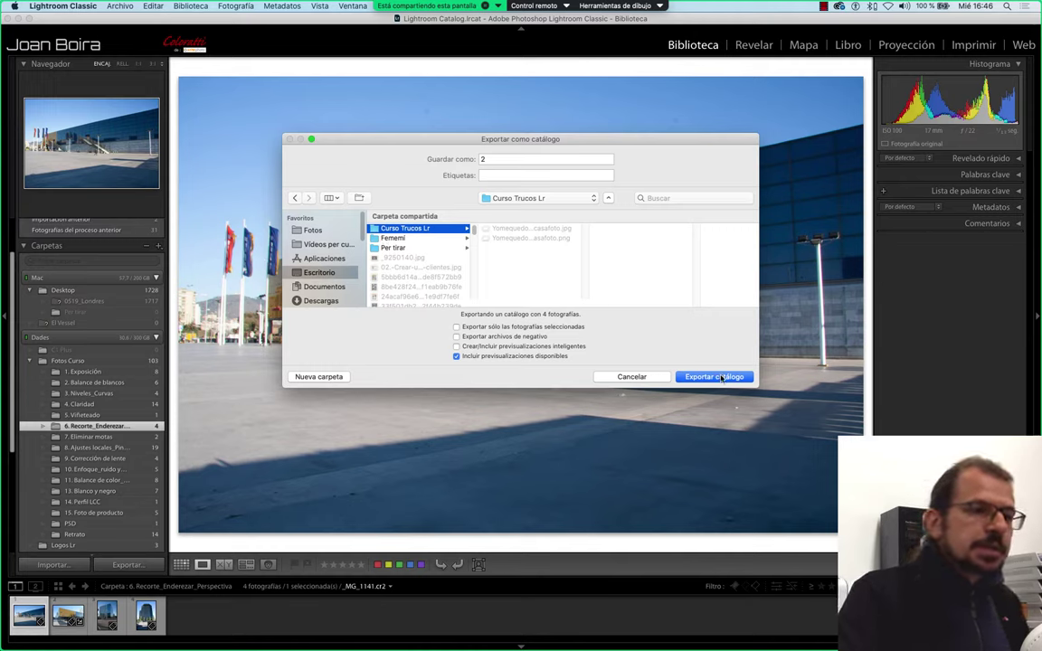
{"action": "left_click", "coordinate": [715, 376]}
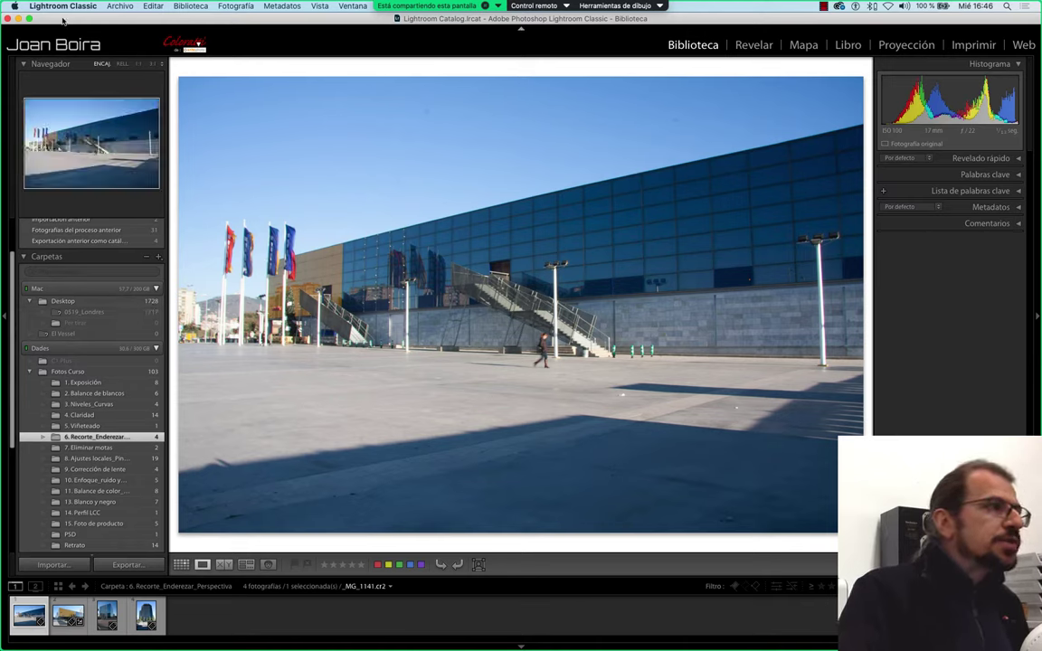
Open 2.lrcat from Escritorio > Curso Trucos Lr > 2 via Archivo > Abrir catálogo
{"action": "left_click", "coordinate": [117, 6]}
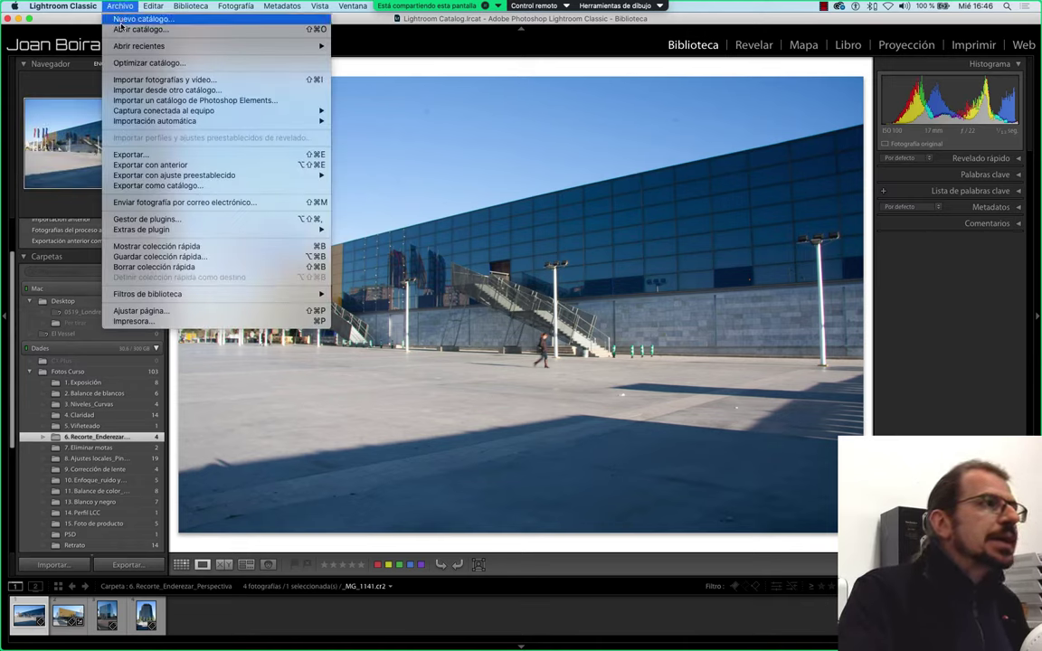
{"action": "left_click", "coordinate": [120, 29]}
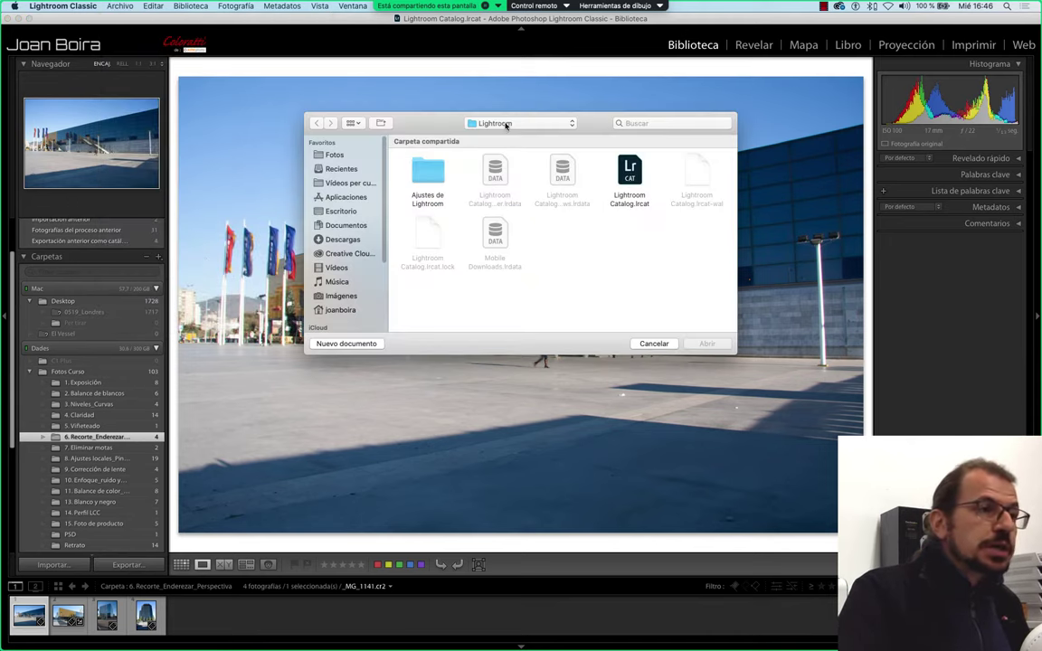
{"action": "left_click", "coordinate": [343, 212]}
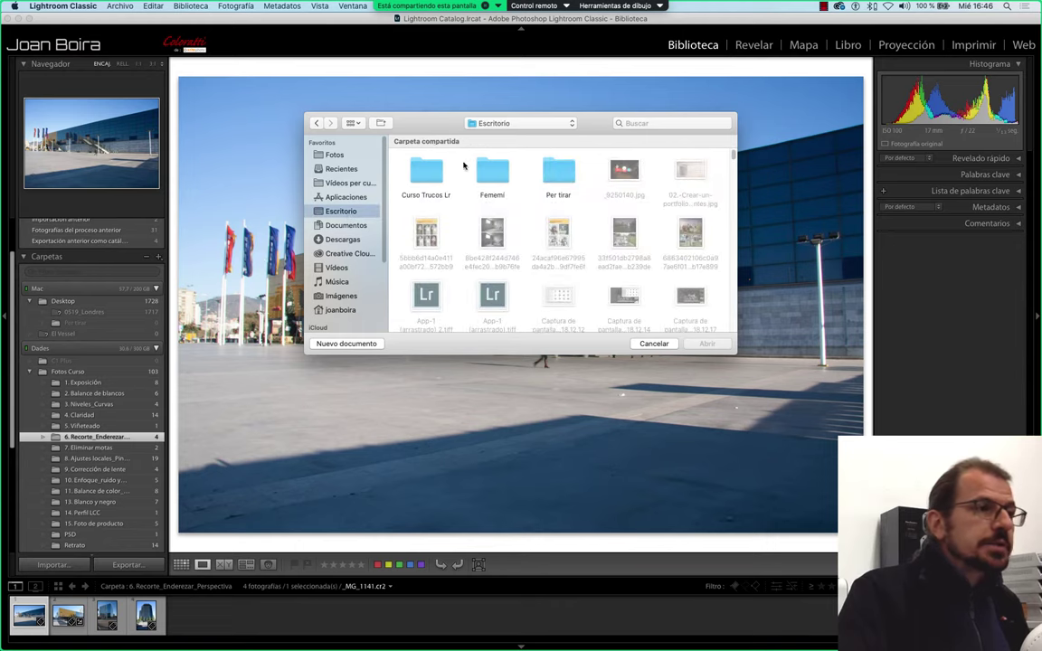
{"action": "double_click", "coordinate": [426, 172]}
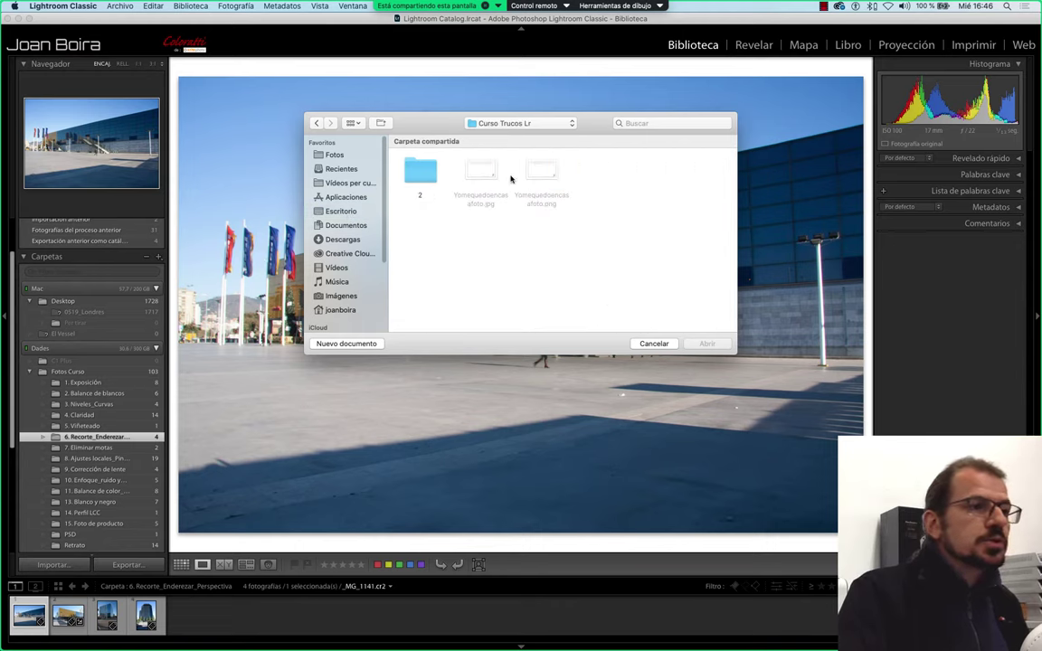
{"action": "double_click", "coordinate": [420, 172]}
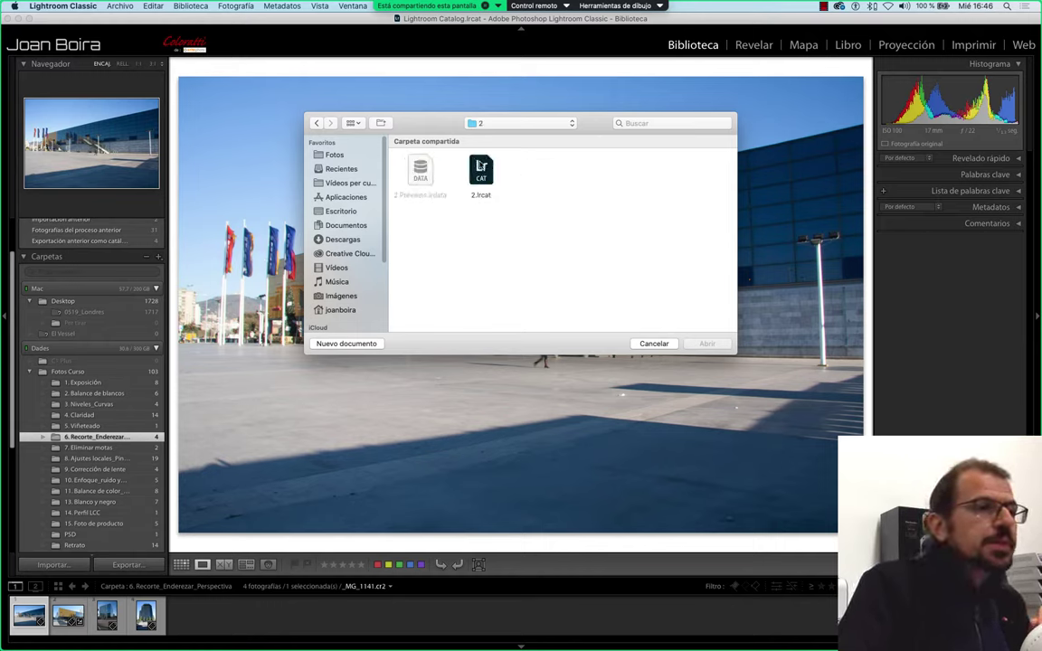
{"action": "left_click", "coordinate": [480, 167]}
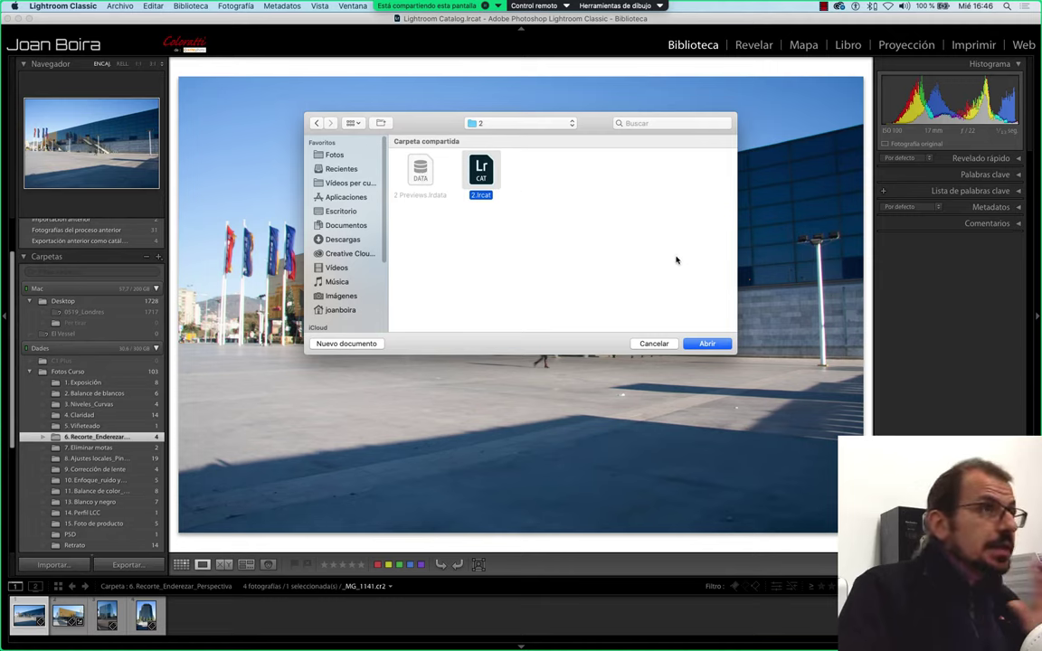
{"action": "left_click", "coordinate": [706, 342]}
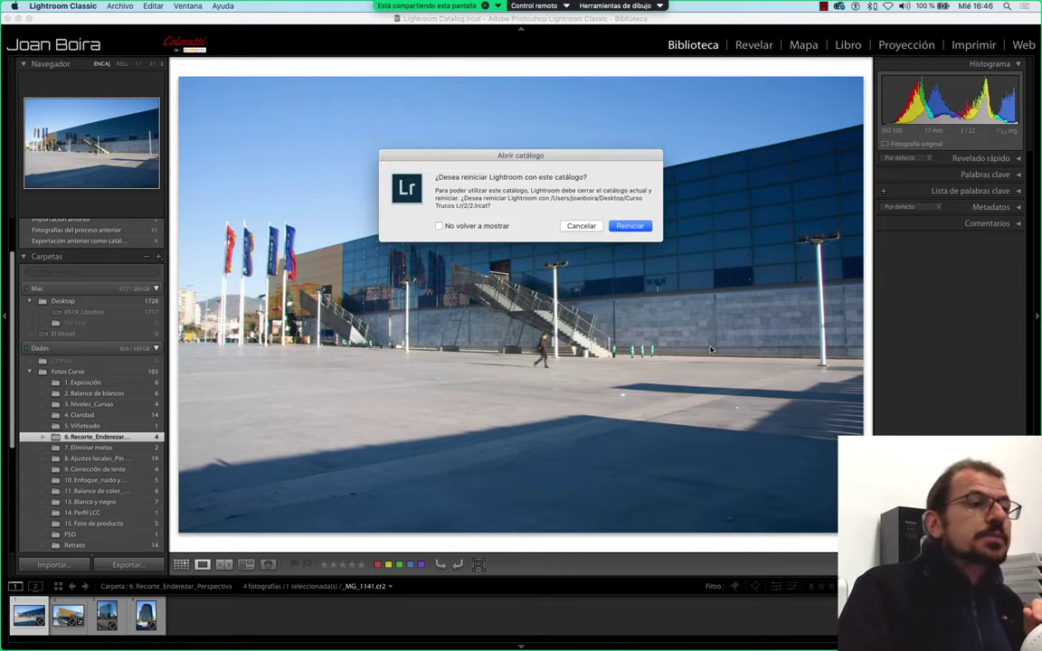
Confirm the restart into 2.lrcat and skip the catalog backup this time
{"action": "left_click", "coordinate": [638, 228]}
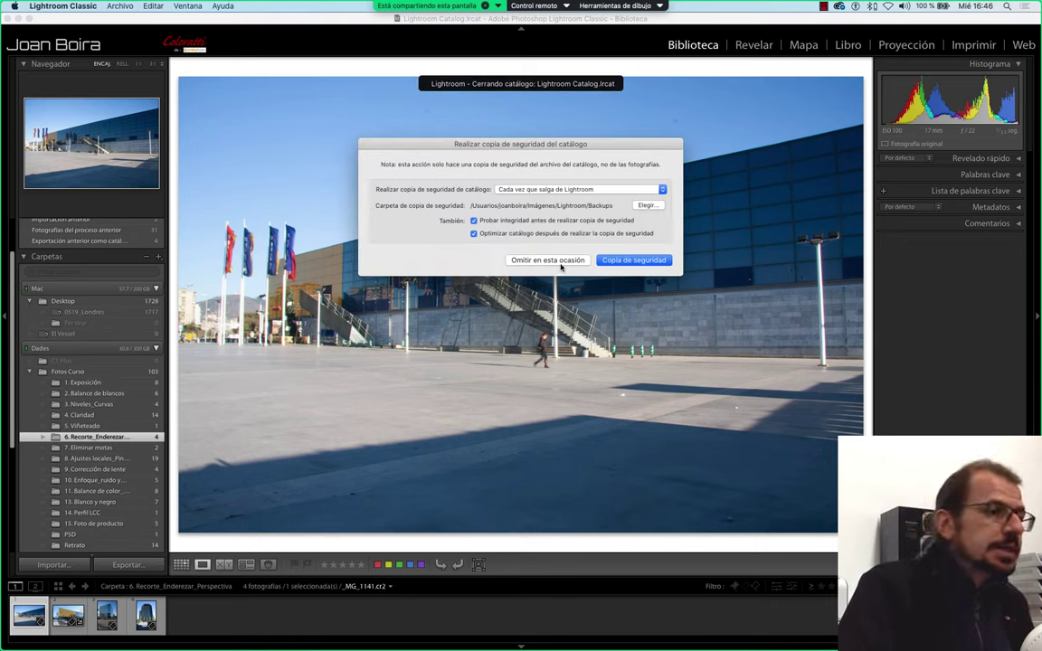
{"action": "left_click", "coordinate": [552, 261]}
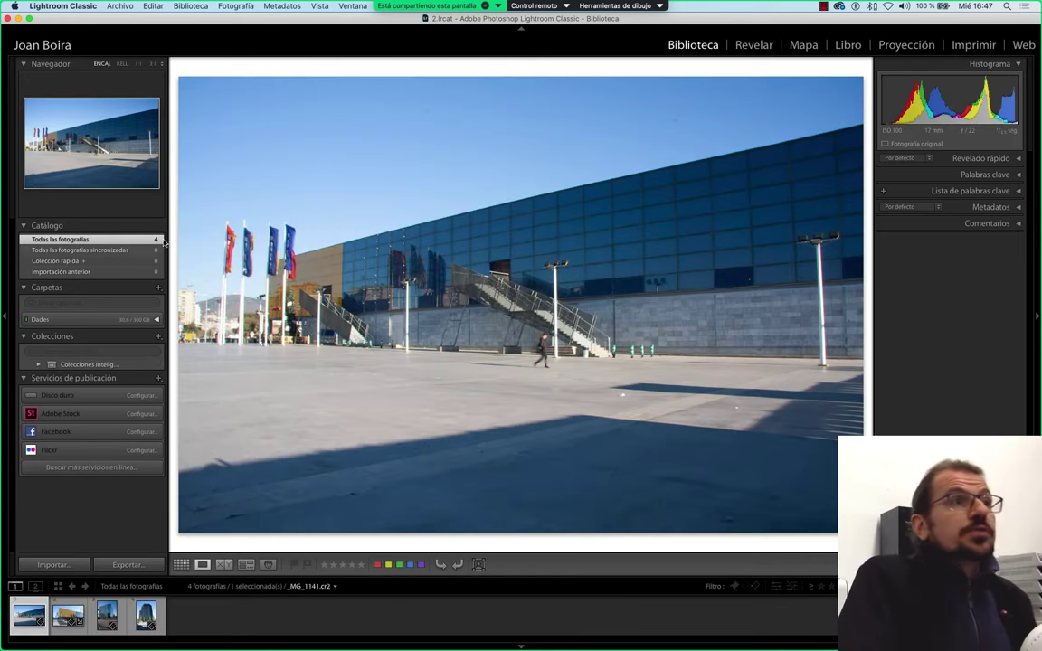
Expand Dades and Fotos Curso in Carpetas and select the 6. Recorte_Enderezar_Perspectiva folder
{"action": "left_click", "coordinate": [158, 322]}
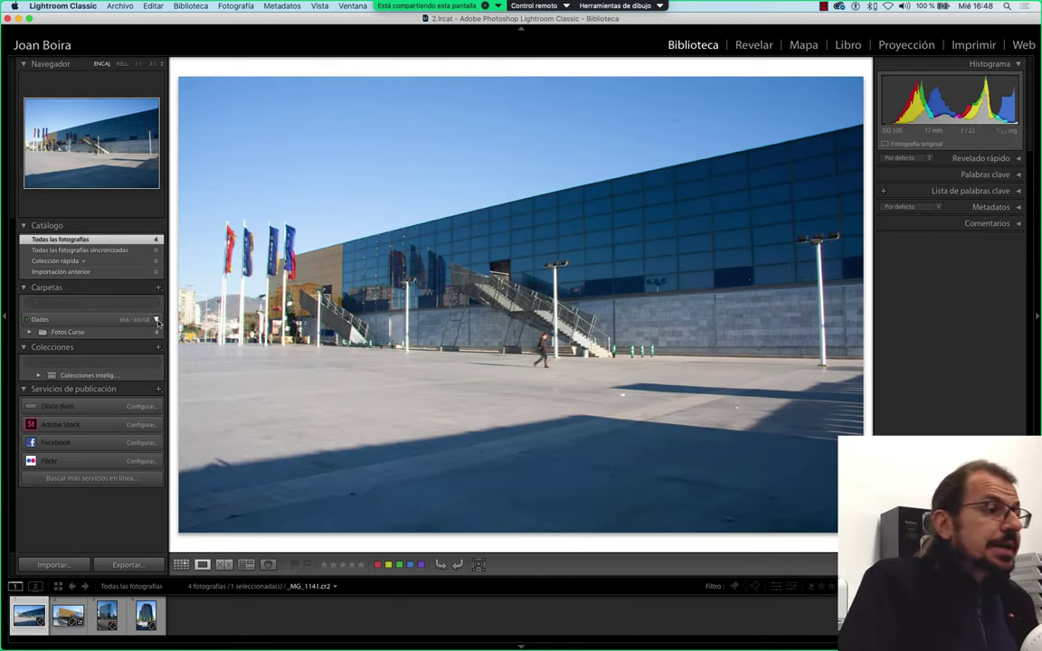
{"action": "left_click", "coordinate": [29, 333]}
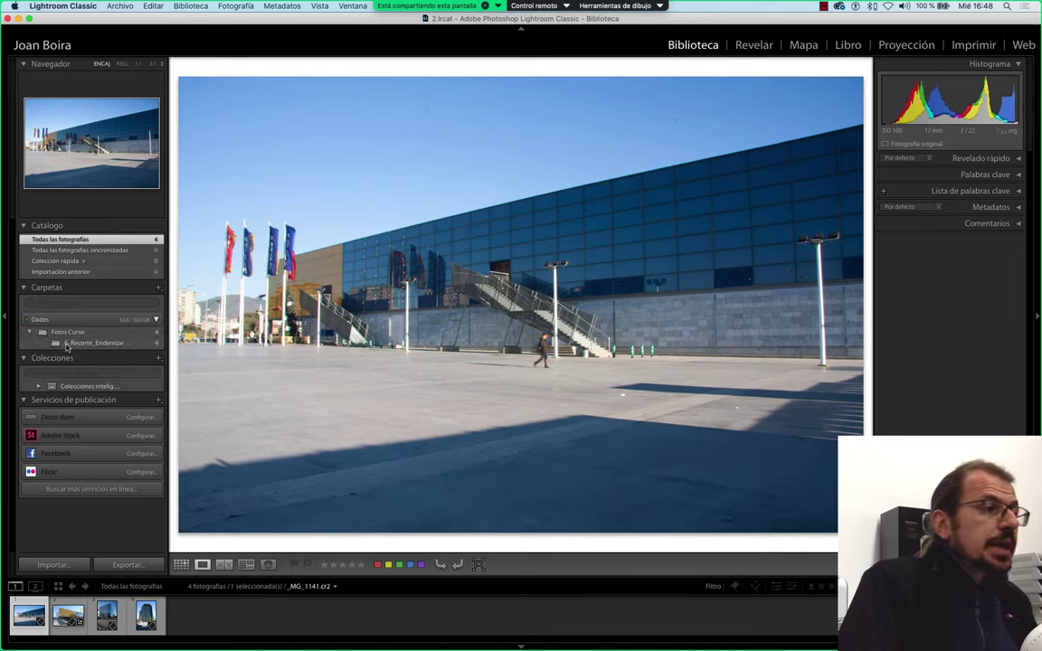
{"action": "left_click", "coordinate": [66, 344]}
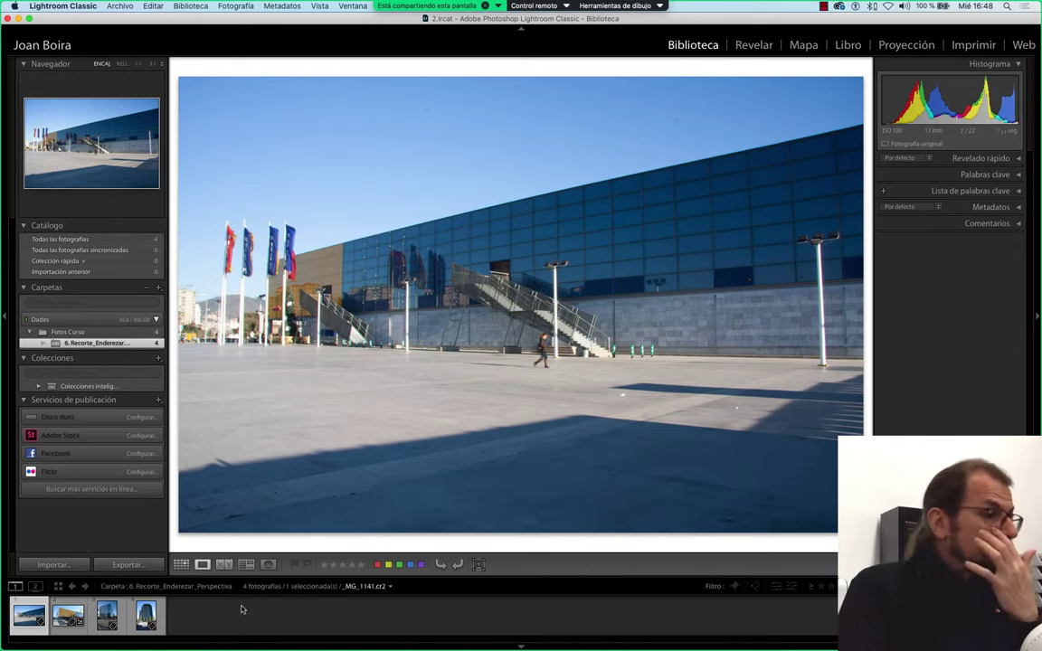
In Revelar, select all four photos and convert them to black and white
{"action": "left_click", "coordinate": [755, 47]}
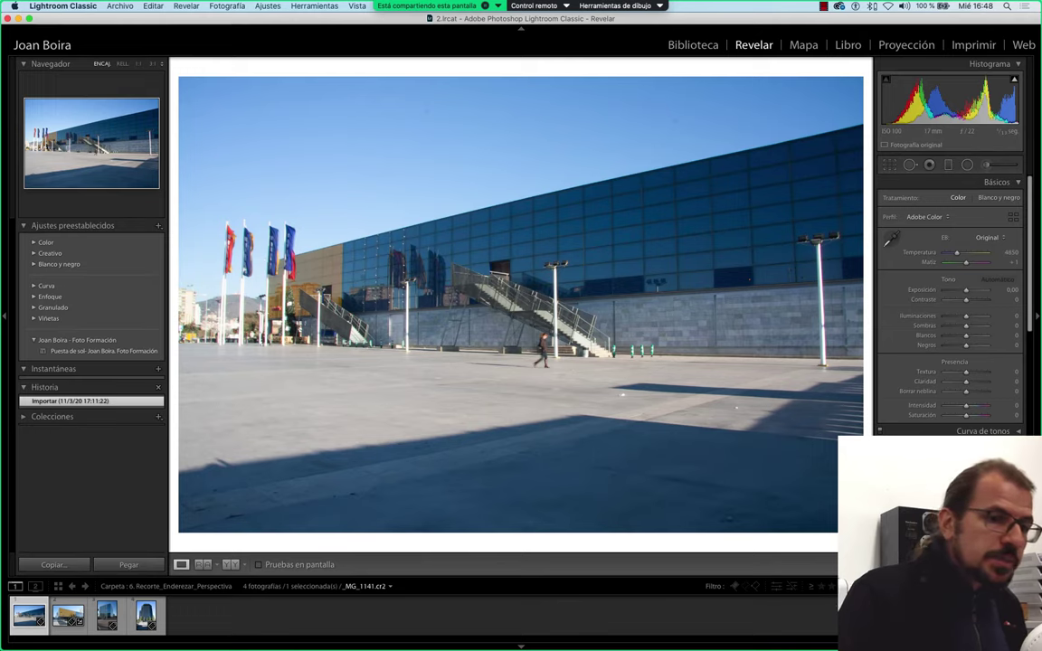
{"action": "key", "text": "super+a"}
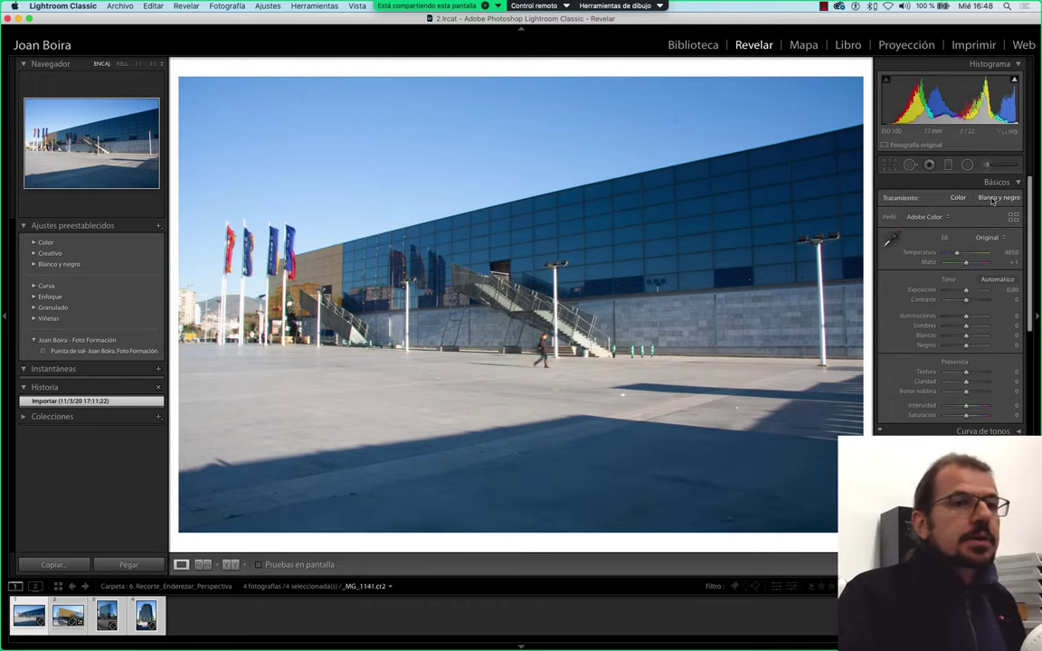
{"action": "key", "text": "v"}
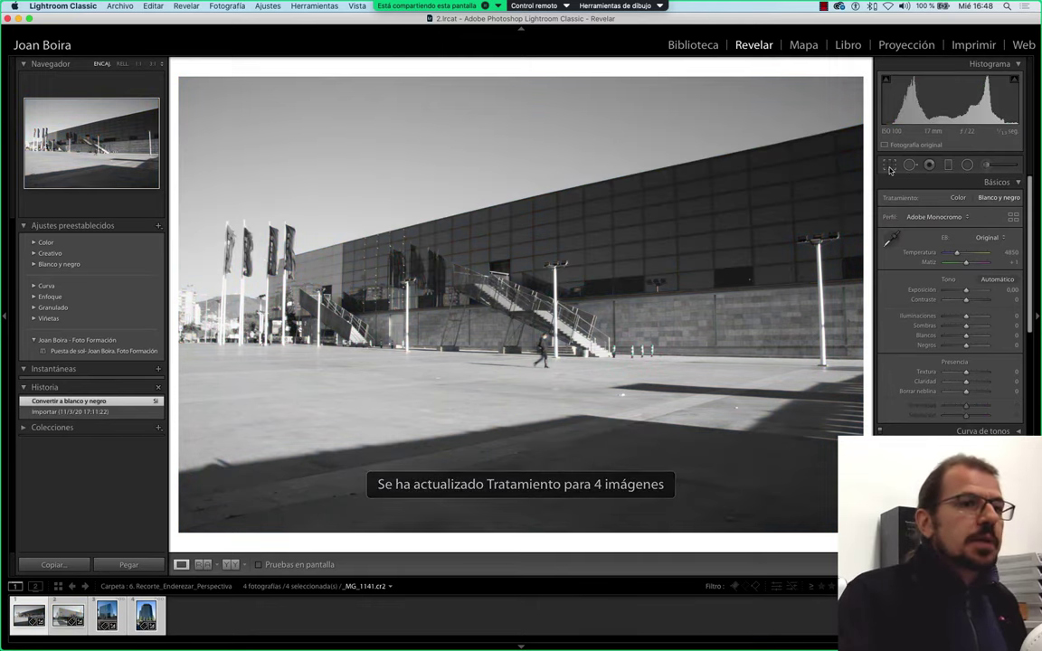
Crop all four photos to a square 1x1 aspect ratio
{"action": "left_click", "coordinate": [889, 165]}
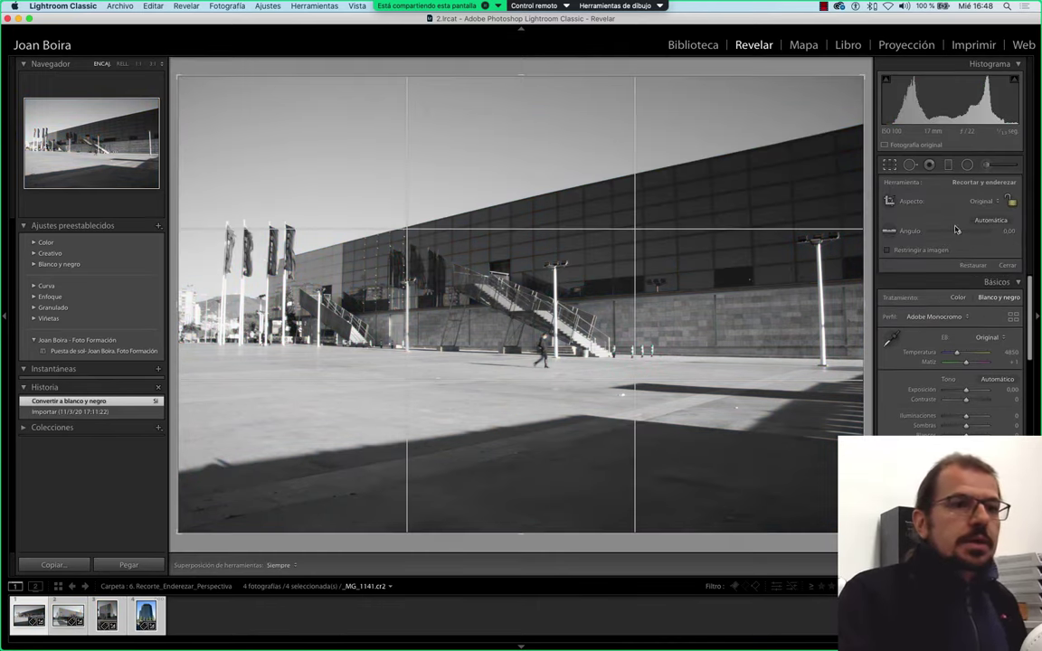
{"action": "left_click", "coordinate": [986, 200]}
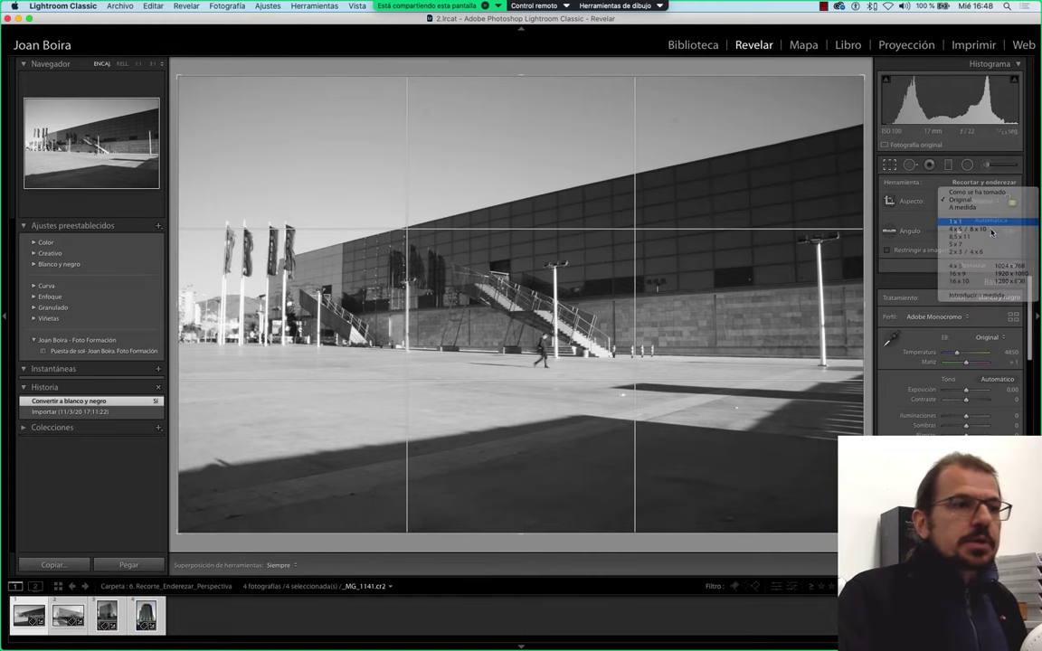
{"action": "left_click", "coordinate": [991, 222]}
{"action": "key", "text": "Return"}
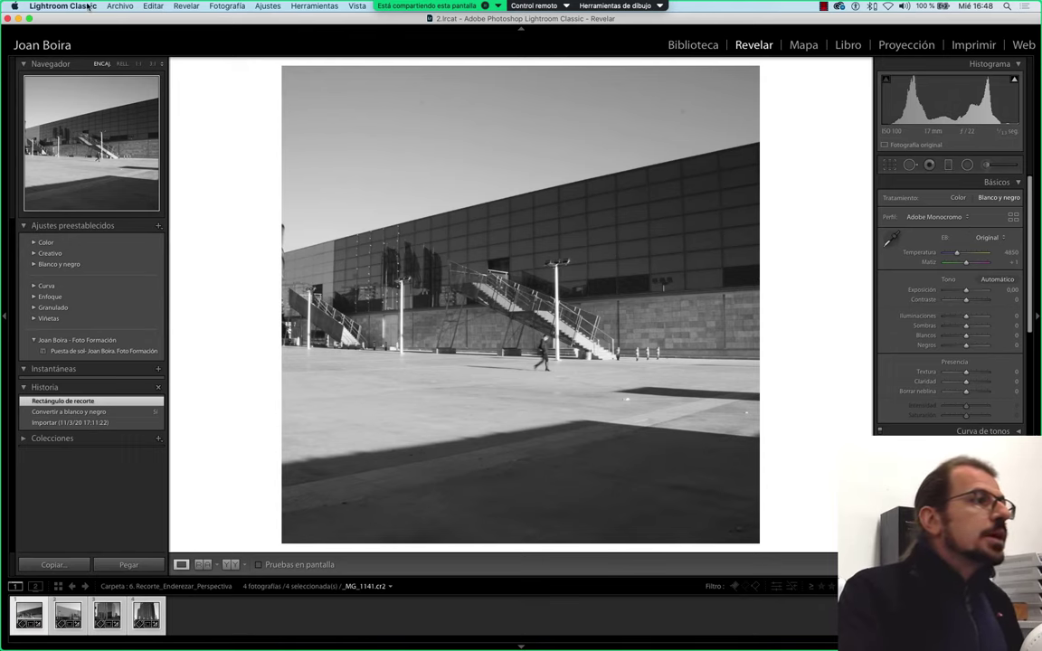
{"action": "left_click", "coordinate": [120, 6]}
{"action": "mouse_move", "coordinate": [140, 46]}
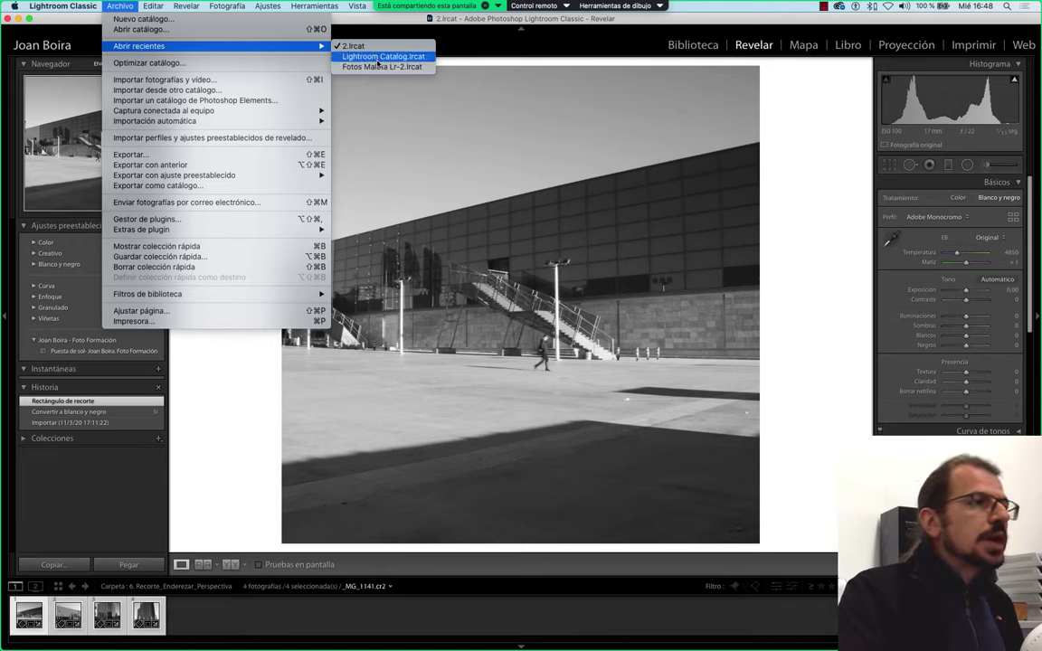
Reopen Lightroom Catalog.lrcat and zoom in to confirm _MG_1141.cr2 is still colour and uncropped
{"action": "left_click", "coordinate": [379, 57]}
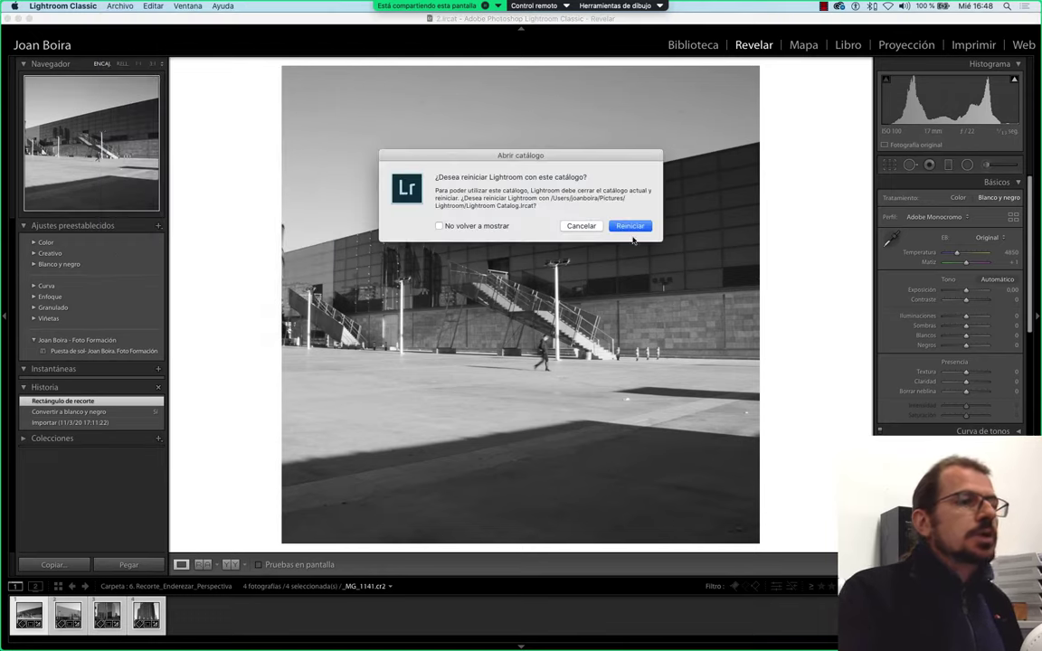
{"action": "left_click", "coordinate": [629, 226]}
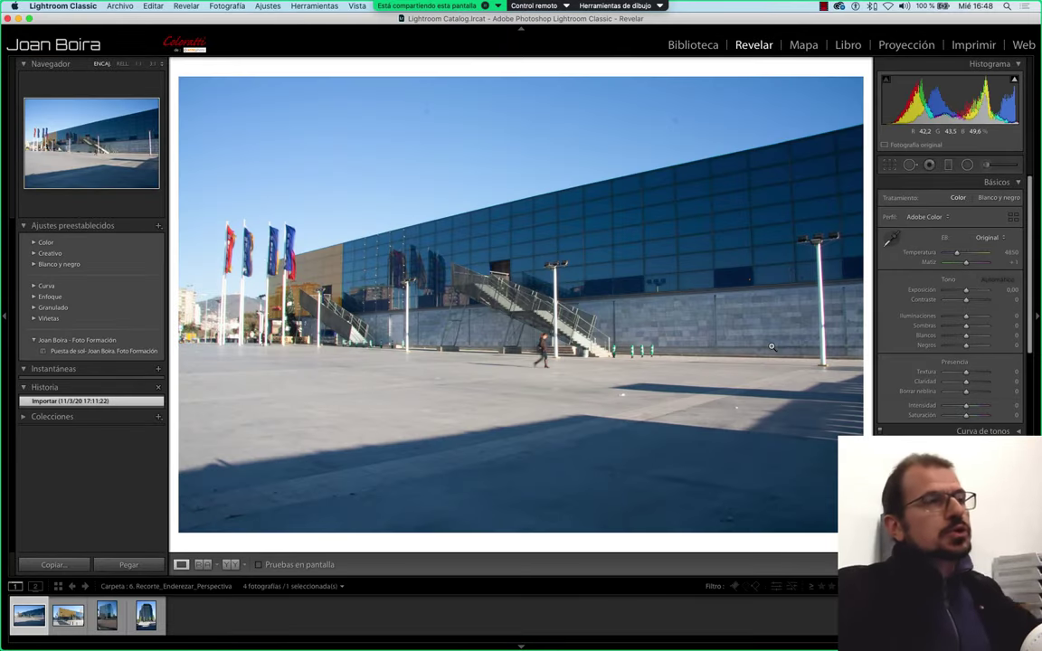
{"action": "left_click", "coordinate": [478, 246]}
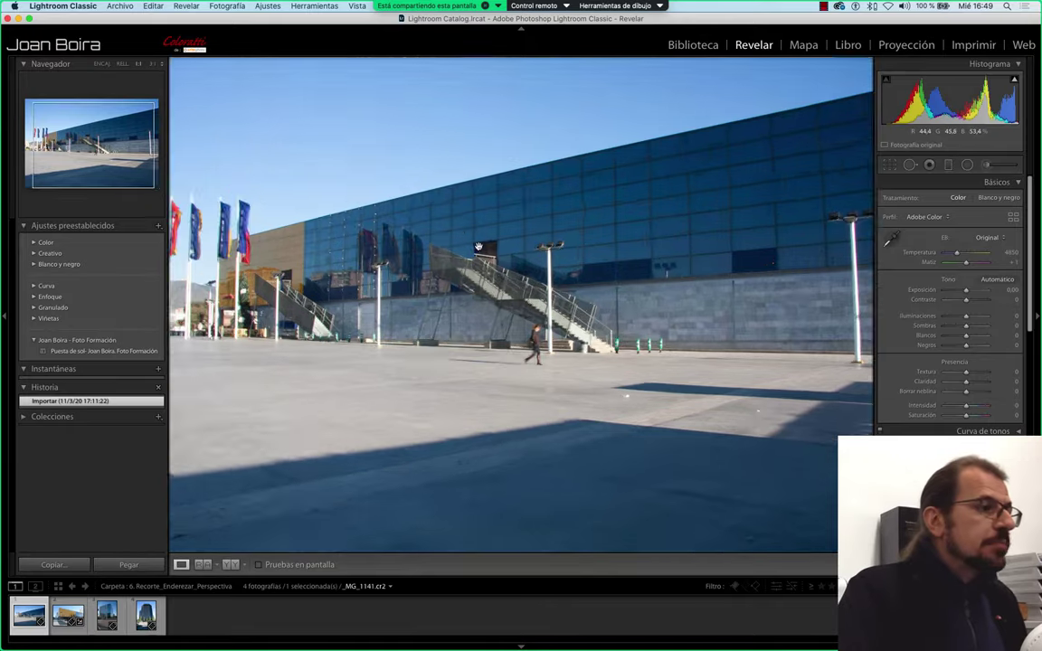
{"action": "left_click", "coordinate": [239, 351]}
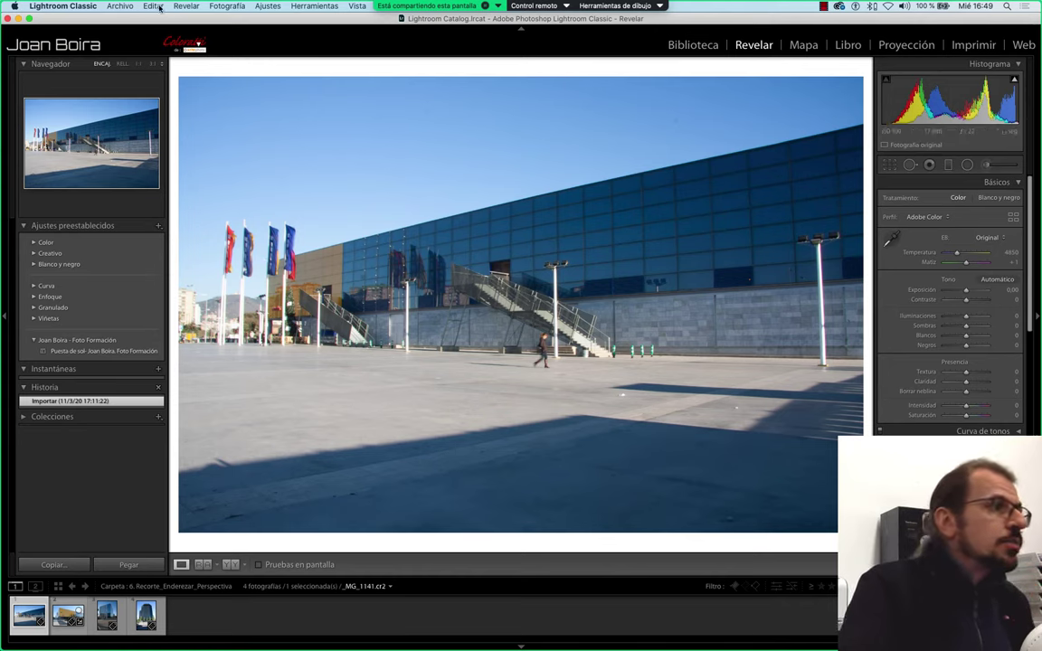
{"action": "left_click", "coordinate": [118, 6]}
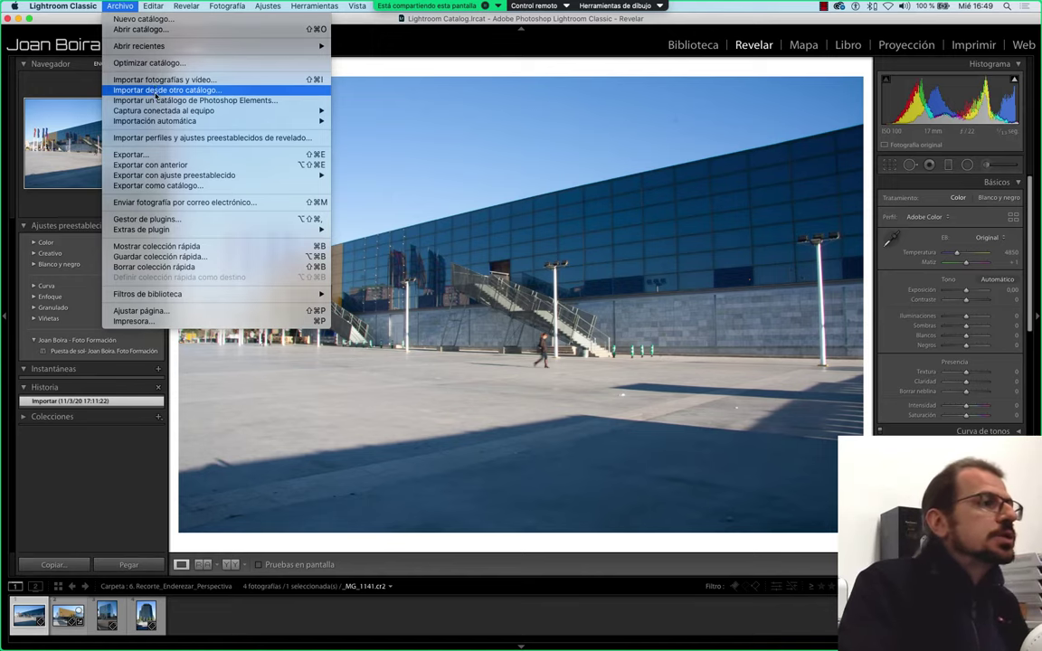
Start Importar desde otro catálogo with 2.lrcat as the source catalog
{"action": "left_click", "coordinate": [155, 90]}
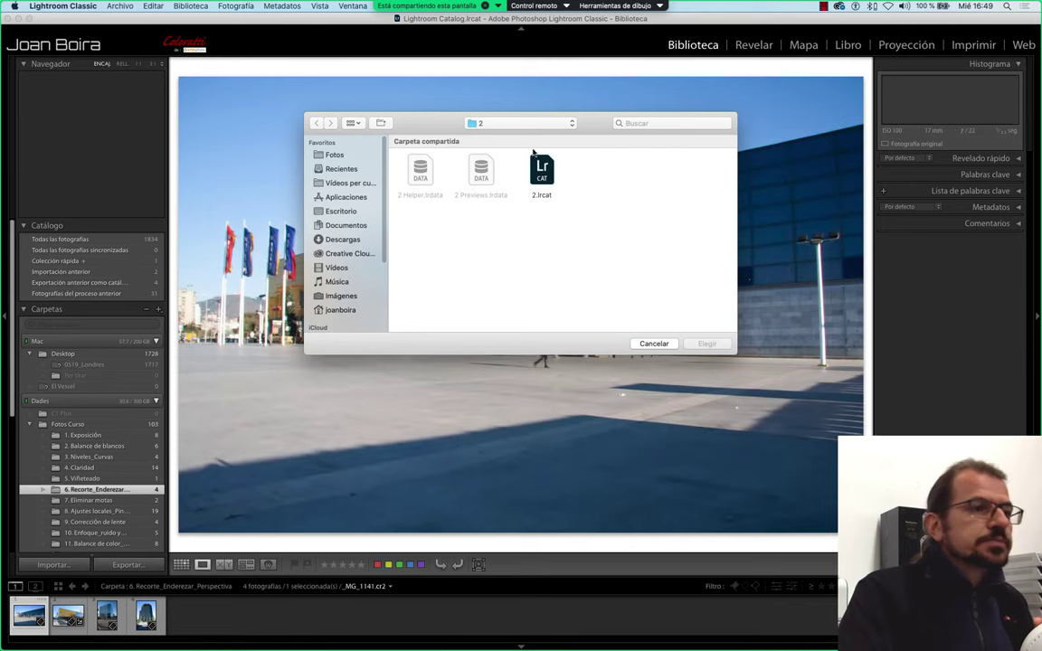
{"action": "left_click", "coordinate": [544, 170]}
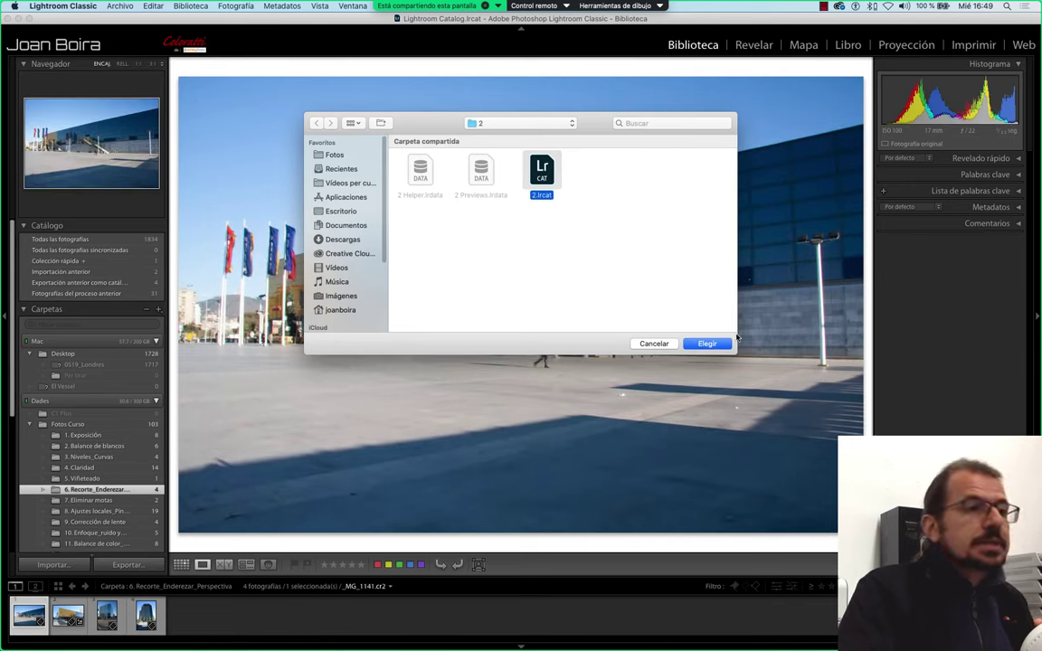
{"action": "left_click", "coordinate": [710, 343]}
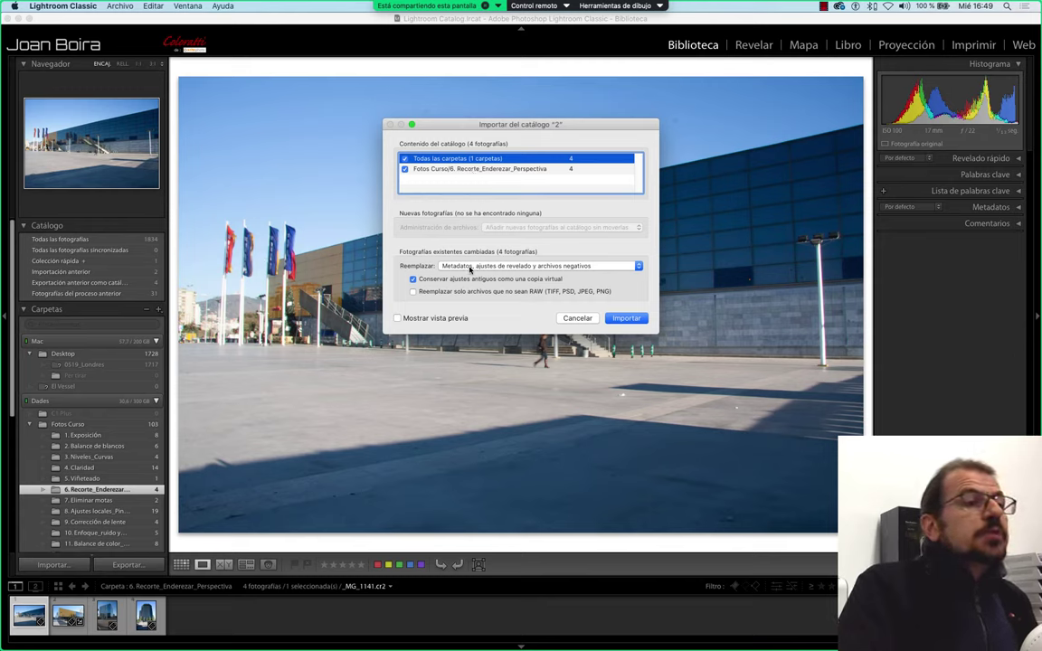
Import catalog 2 replacing only metadata and develop settings, keeping old settings as virtual copies
{"action": "left_click", "coordinate": [609, 267]}
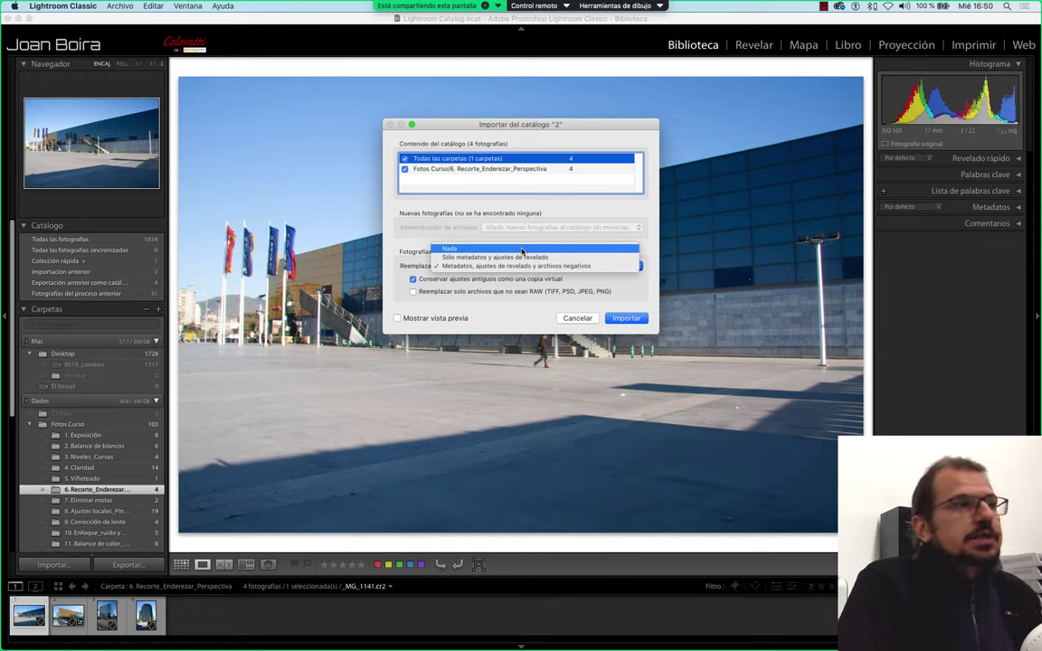
{"action": "left_click", "coordinate": [525, 256]}
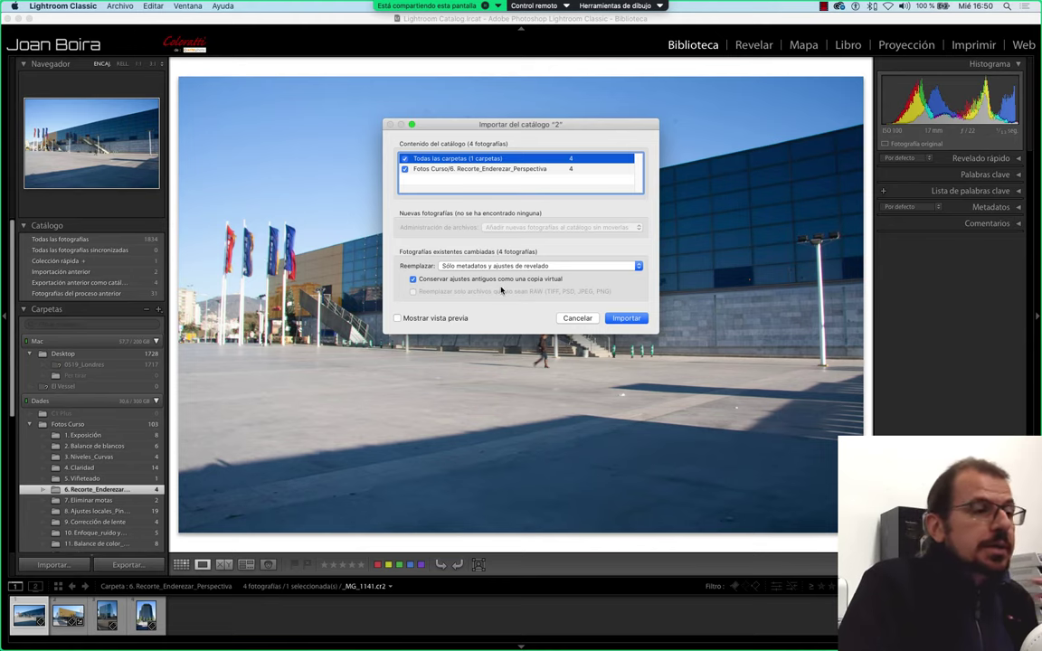
{"action": "left_click", "coordinate": [627, 319]}
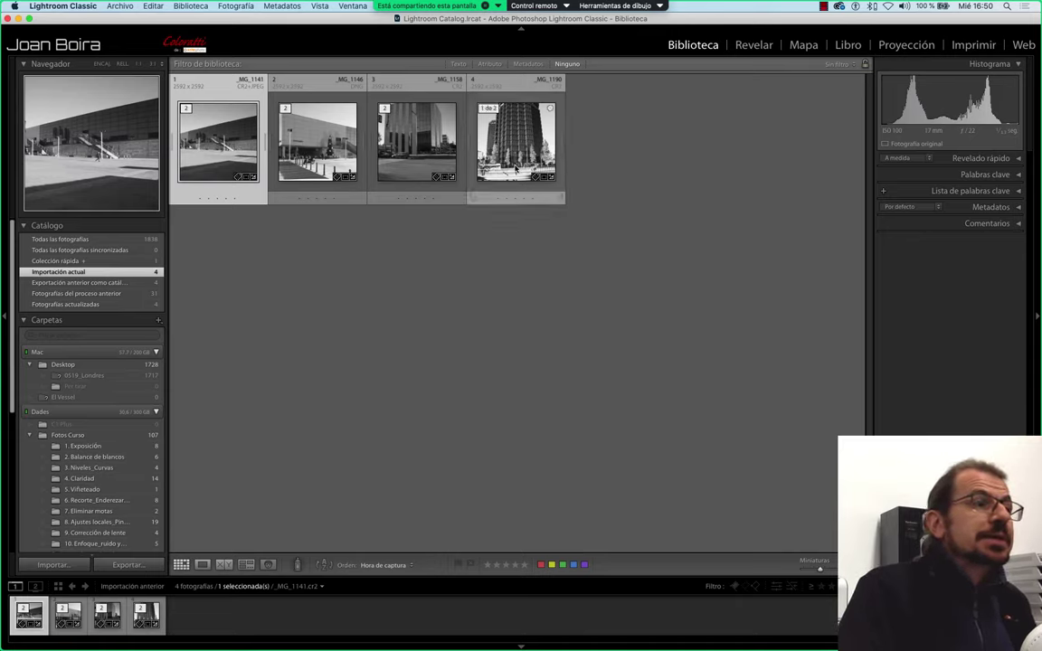
{"action": "mouse_move", "coordinate": [217, 141]}
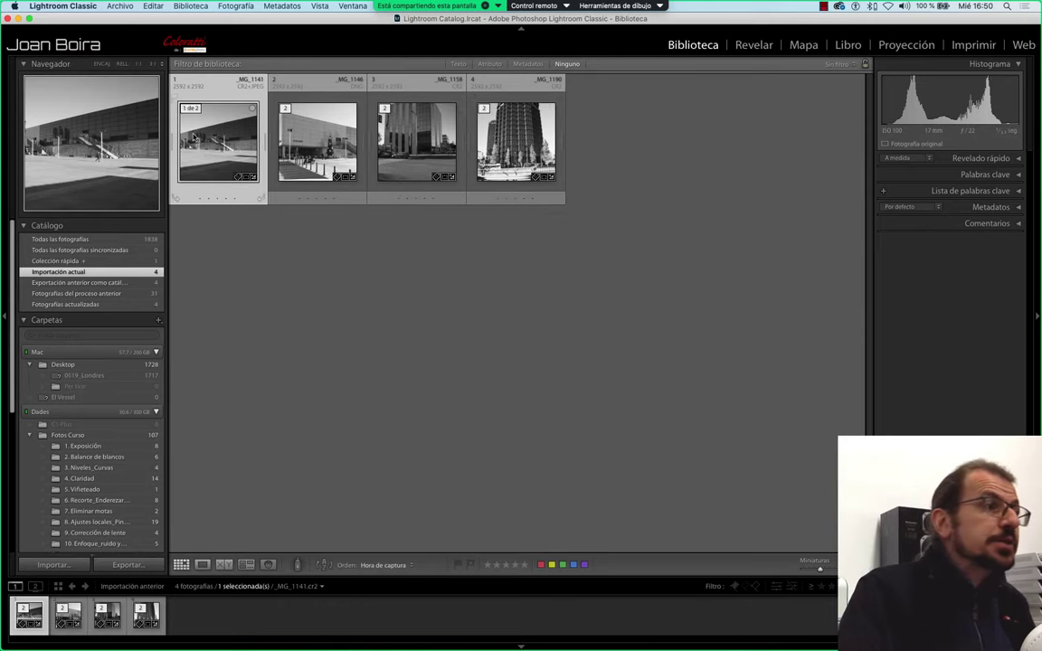
Jump to the first photo's 6. Recorte_Enderezar_Perspectiva folder and collapse and re-expand its stack
{"action": "left_click", "coordinate": [191, 107]}
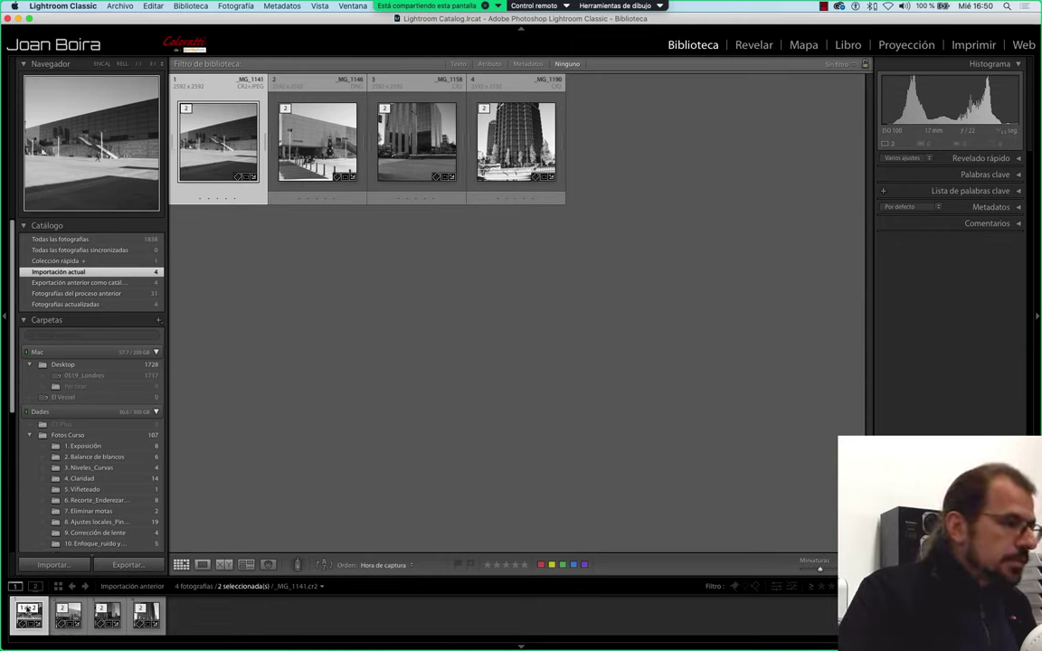
{"action": "left_click", "coordinate": [154, 272]}
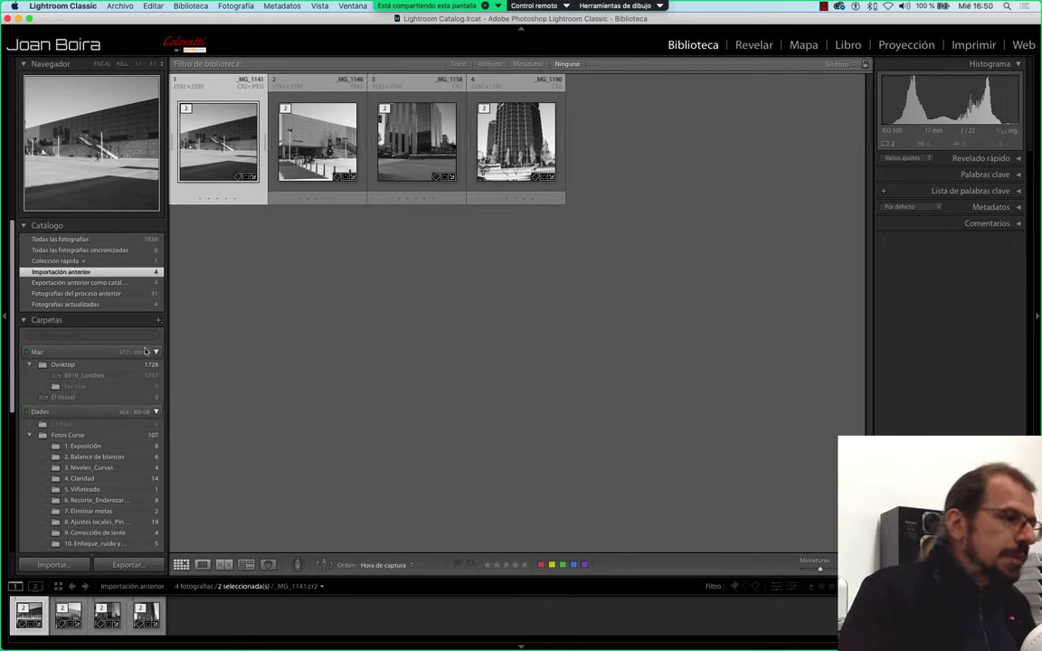
{"action": "right_click", "coordinate": [207, 156]}
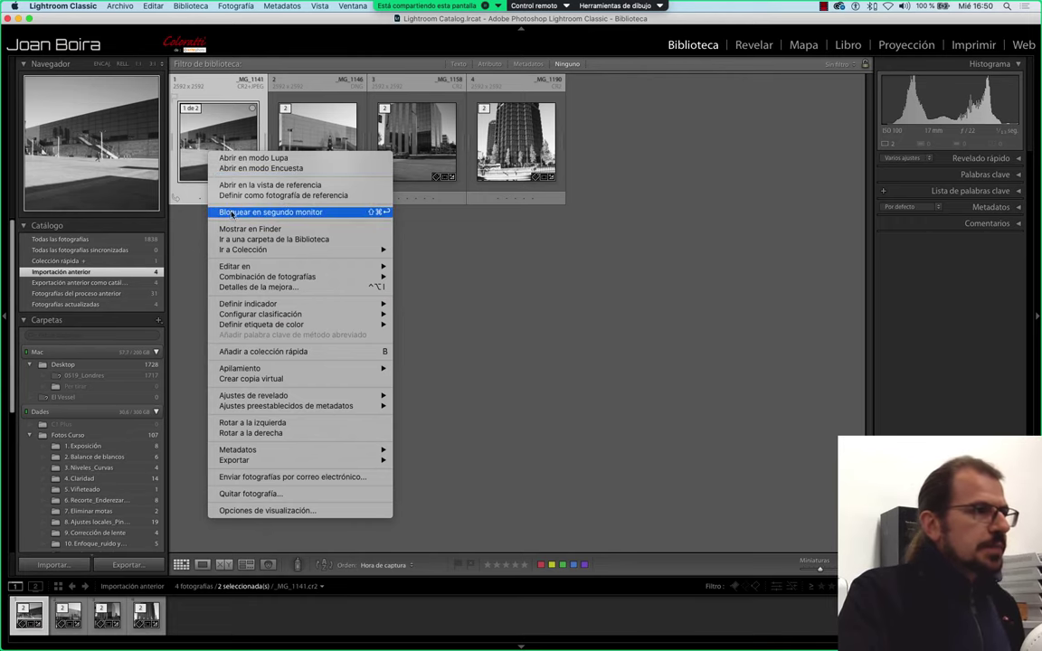
{"action": "left_click", "coordinate": [253, 240]}
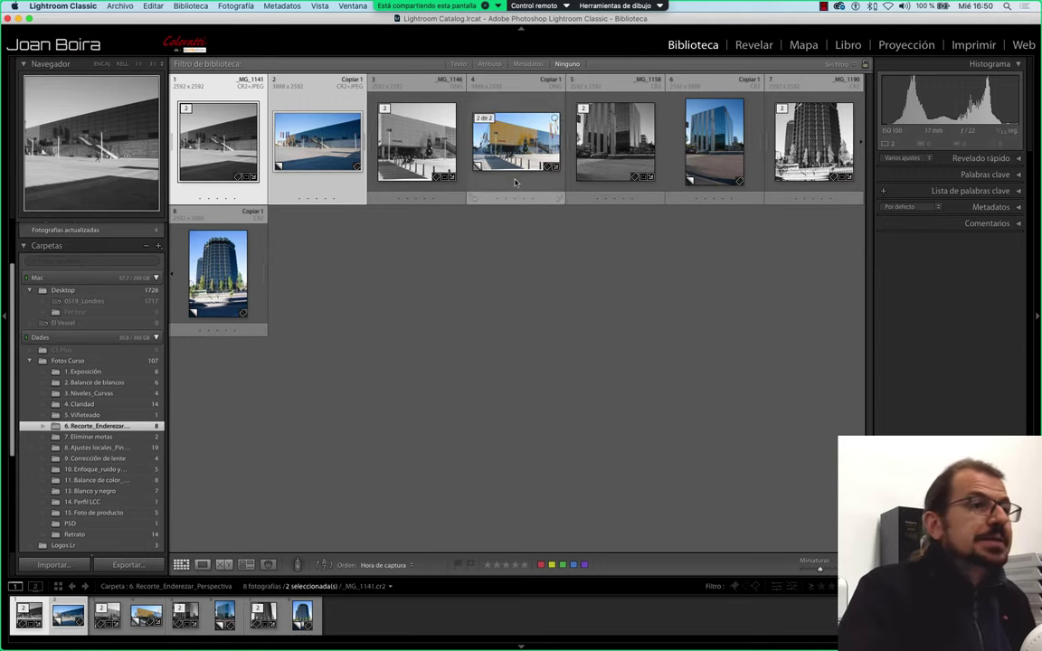
{"action": "mouse_move", "coordinate": [217, 140]}
{"action": "left_click", "coordinate": [188, 110]}
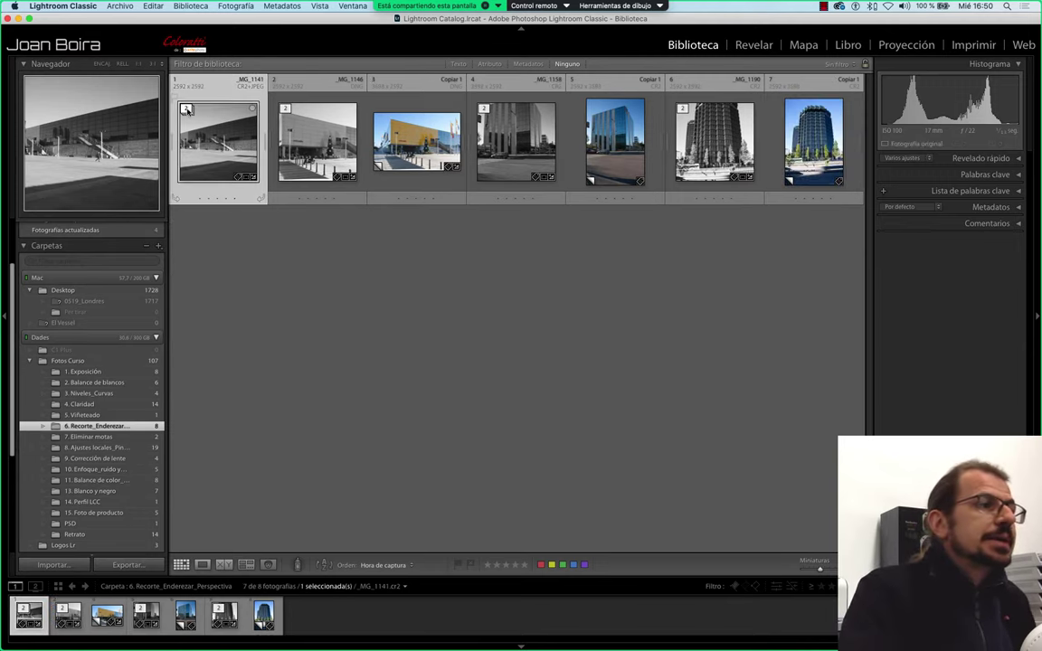
{"action": "left_click", "coordinate": [187, 109]}
{"action": "left_click", "coordinate": [189, 110]}
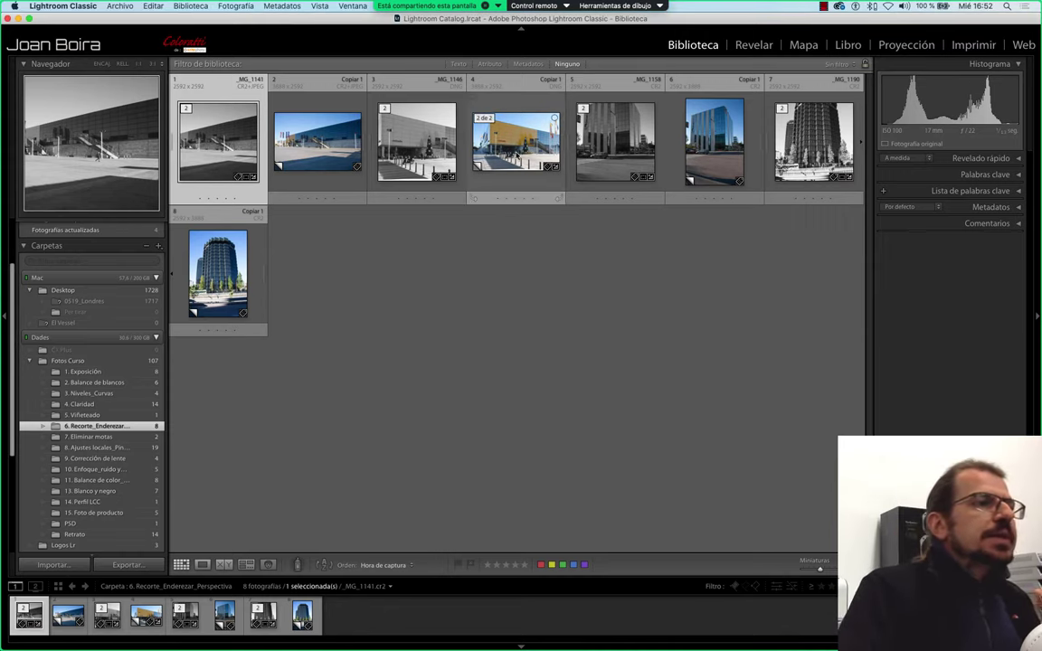
{"action": "mouse_move", "coordinate": [417, 142]}
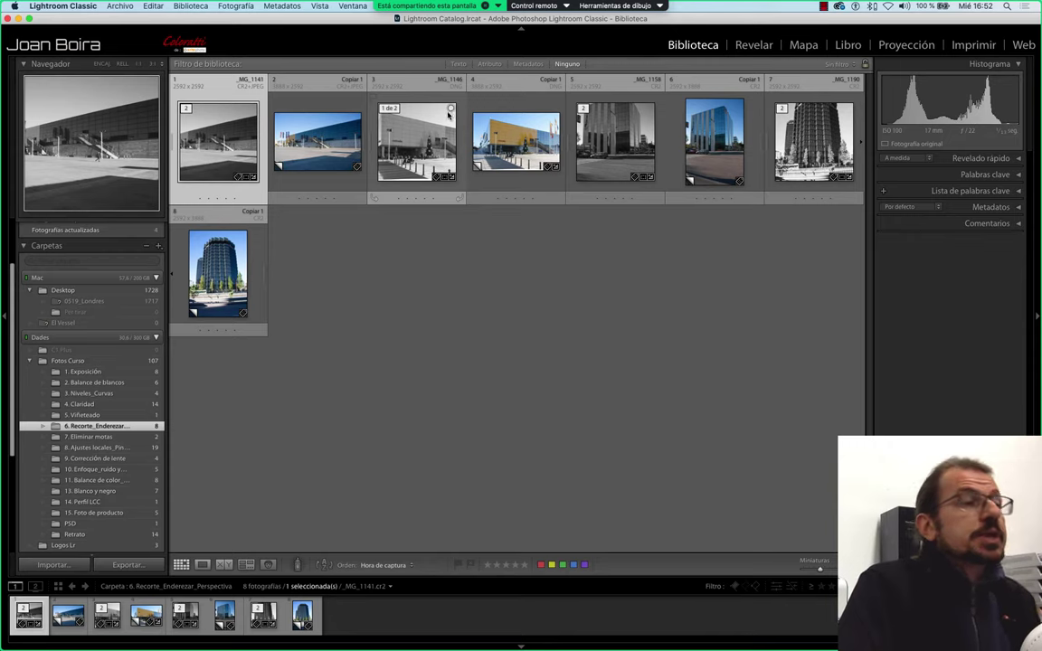
Collapse Carpetas, browse all 1838 photos, and select Banyoles 2011_011 and _DSC7933
{"action": "left_click", "coordinate": [24, 246]}
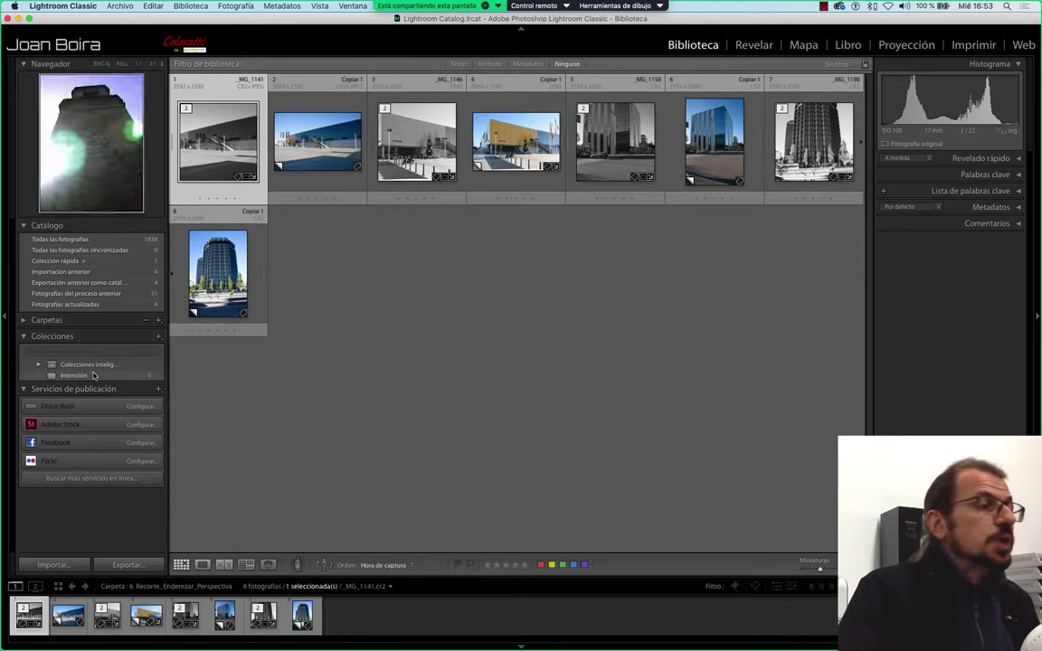
{"action": "left_click", "coordinate": [159, 336]}
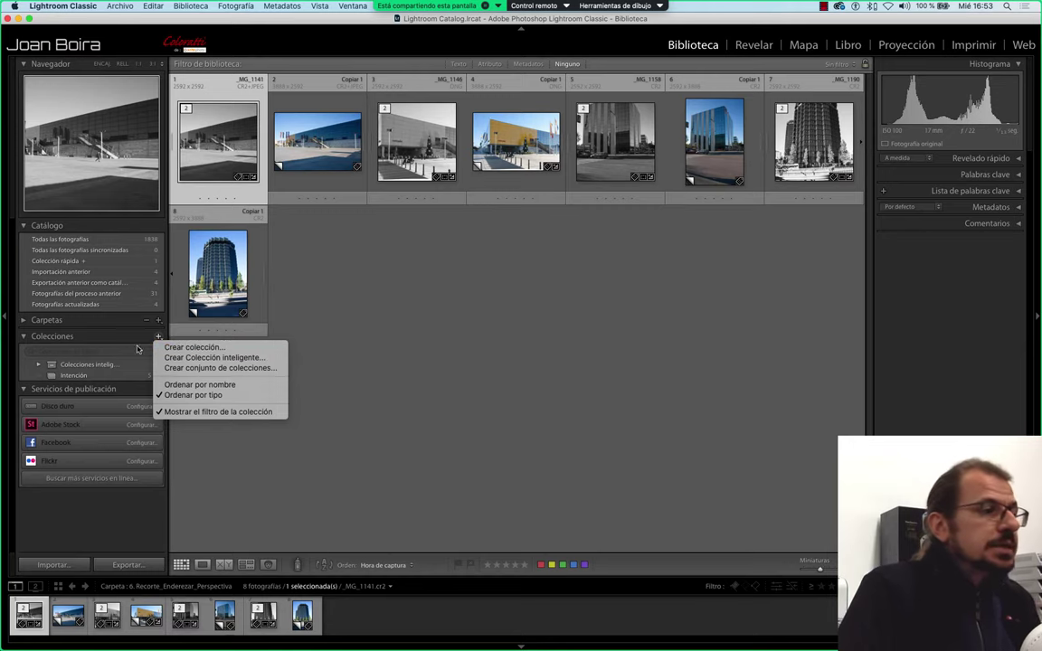
{"action": "left_click", "coordinate": [123, 312]}
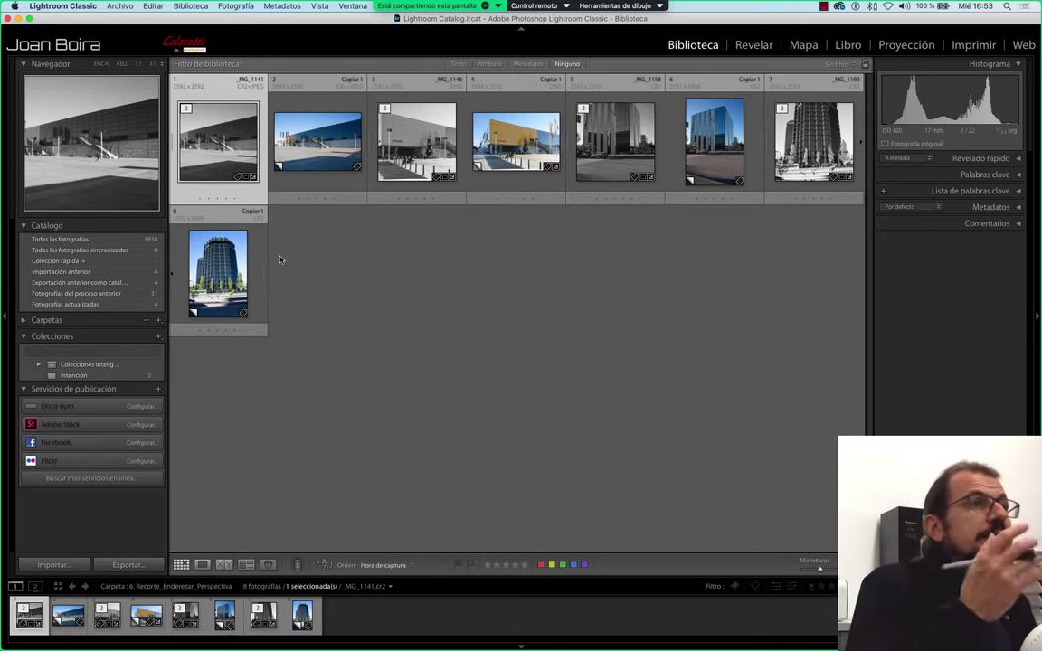
{"action": "mouse_move", "coordinate": [218, 271]}
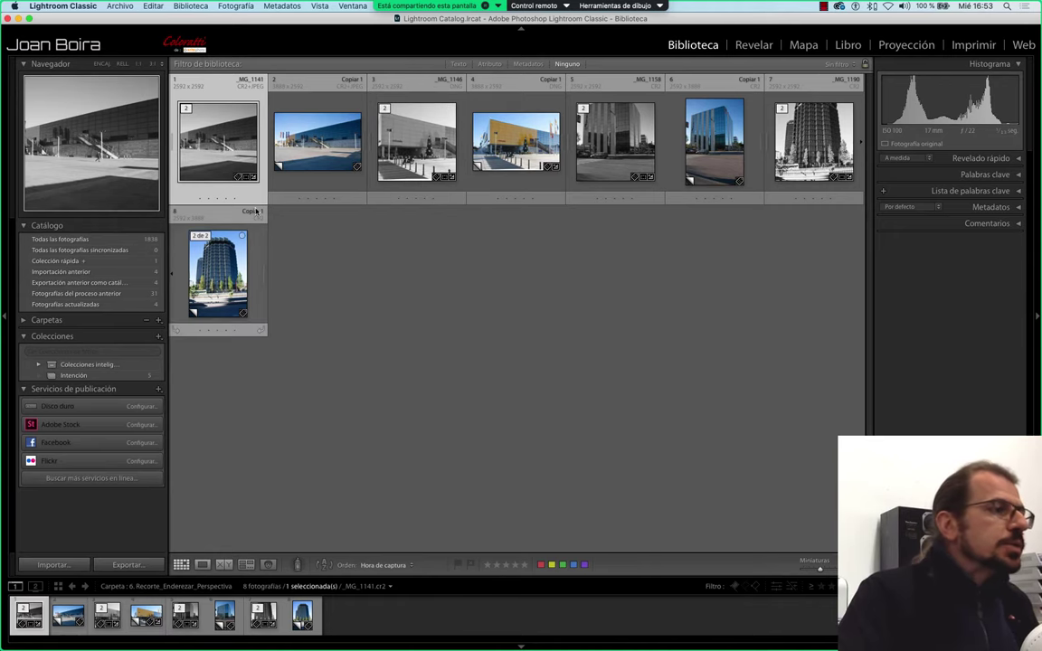
{"action": "left_click", "coordinate": [59, 238]}
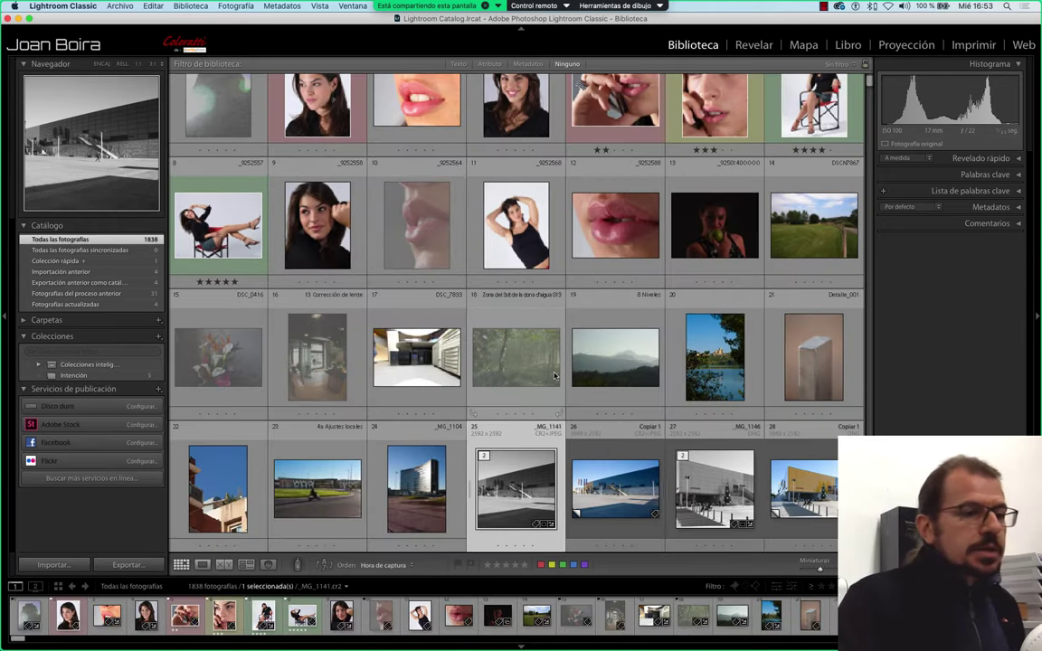
{"action": "scroll", "coordinate": [395, 318], "scroll_direction": "down", "scroll_amount": 5}
{"action": "scroll", "coordinate": [558, 366], "scroll_direction": "down", "scroll_amount": 3}
{"action": "scroll", "coordinate": [605, 284], "scroll_direction": "down", "scroll_amount": 1}
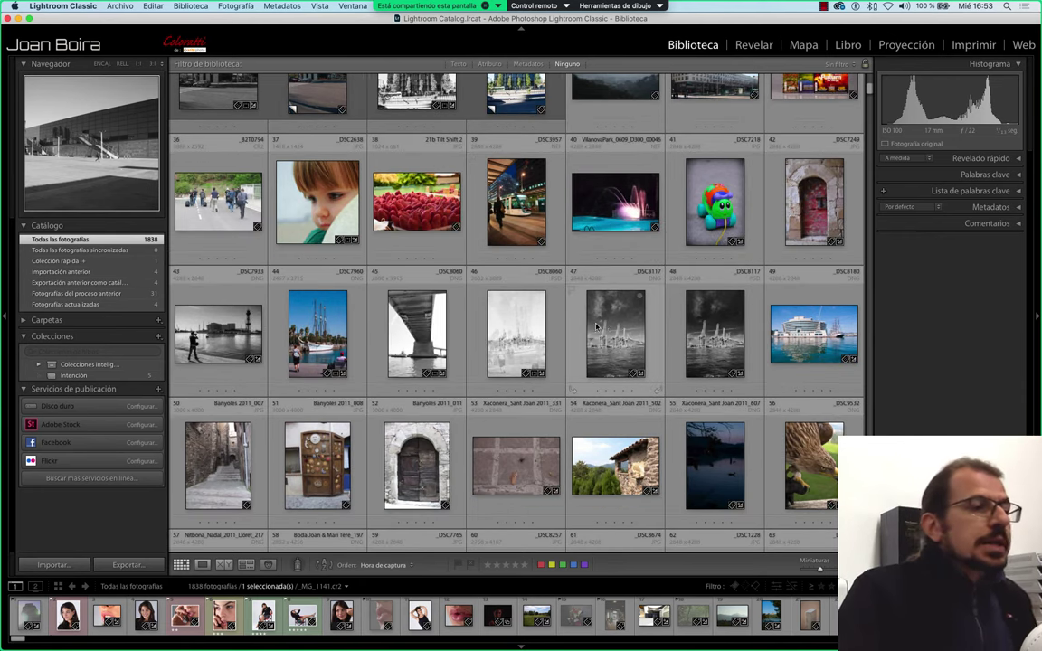
{"action": "left_click", "coordinate": [421, 468]}
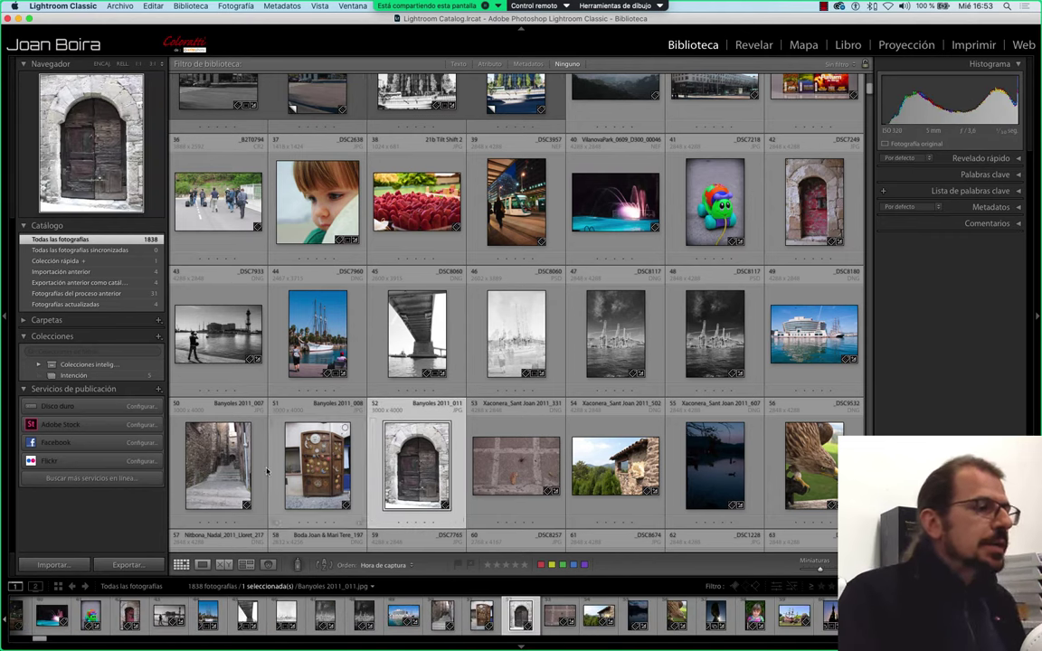
{"action": "left_click", "coordinate": [239, 330]}
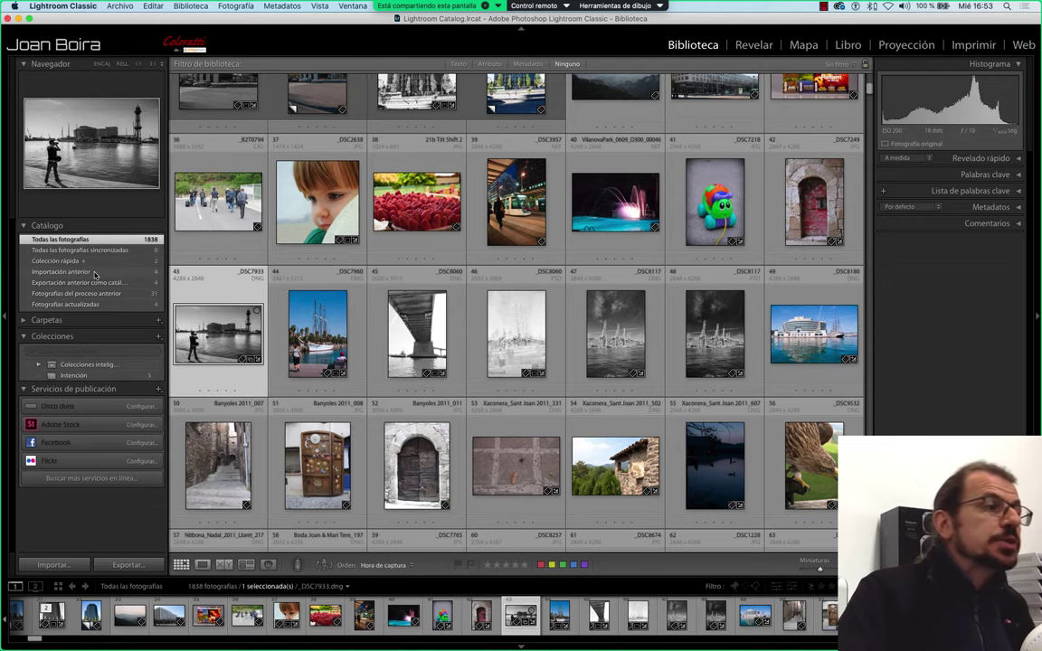
Show the two-photo Colección rápida, then expand Carpetas with the Mac volume collapsed
{"action": "left_click", "coordinate": [81, 260]}
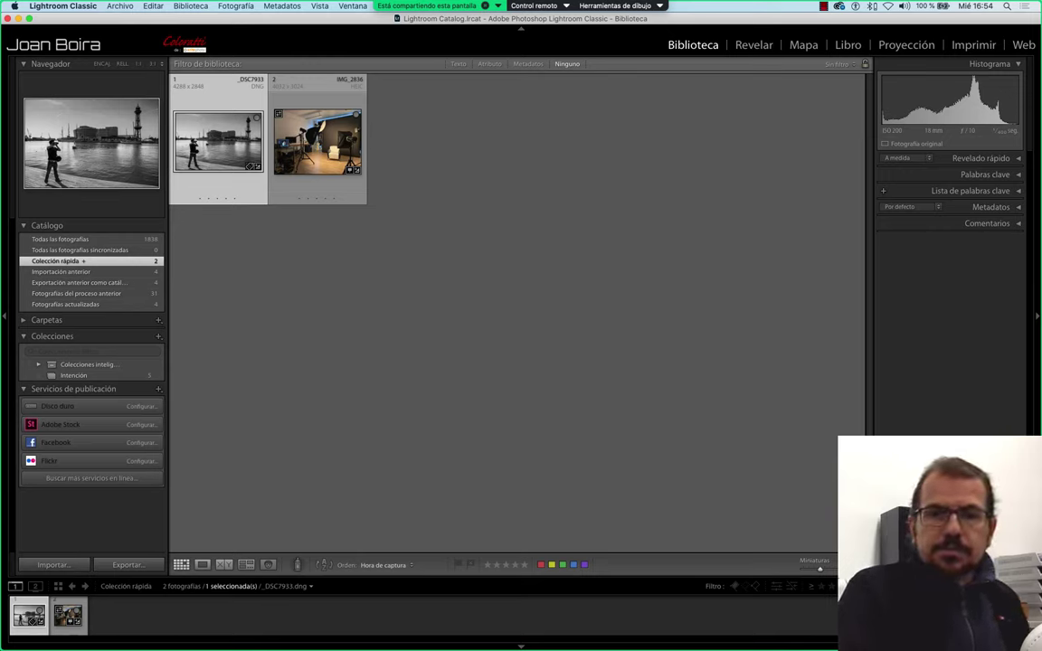
{"action": "left_click", "coordinate": [24, 321]}
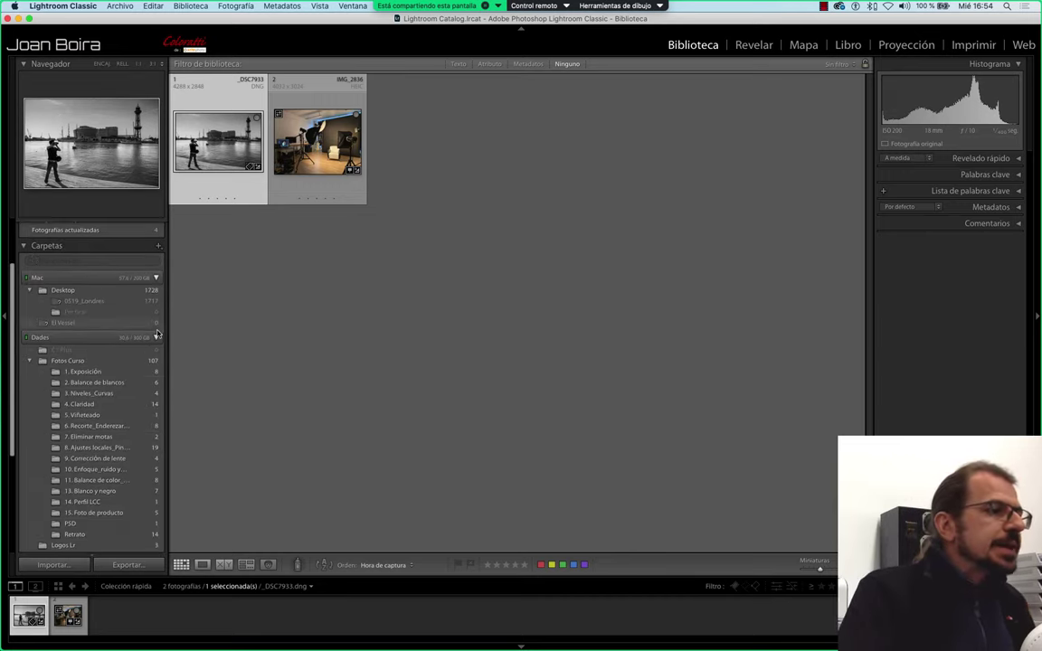
{"action": "left_click", "coordinate": [159, 280]}
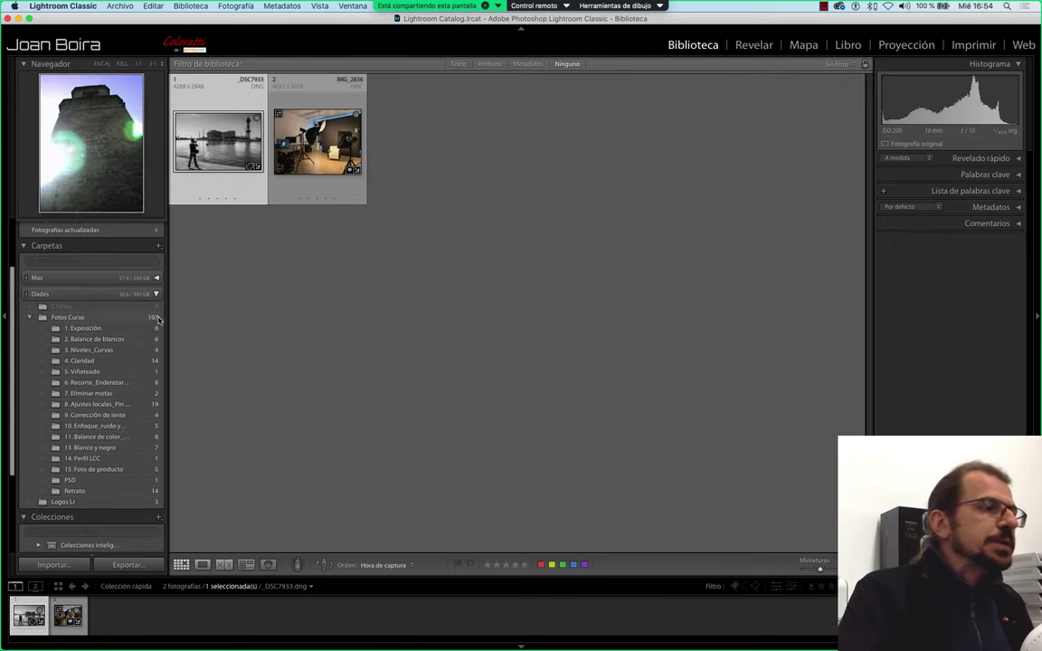
Show Fotos Curso's 107 photos and select the _9252558 portrait at the top of the grid
{"action": "left_click", "coordinate": [67, 318]}
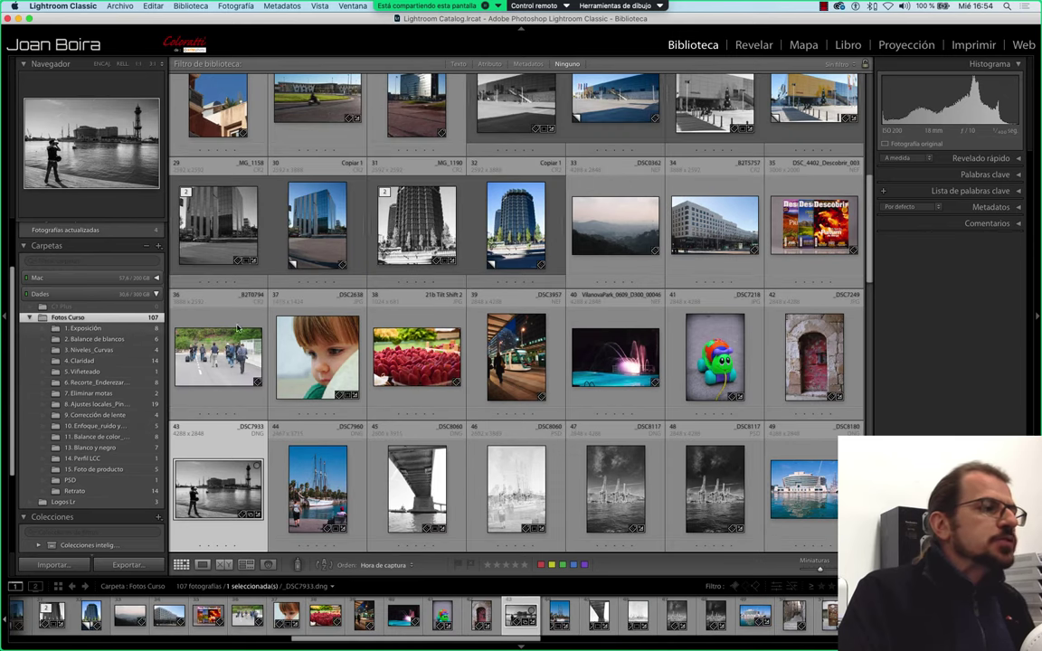
{"action": "scroll", "coordinate": [429, 236], "scroll_direction": "up", "scroll_amount": 5}
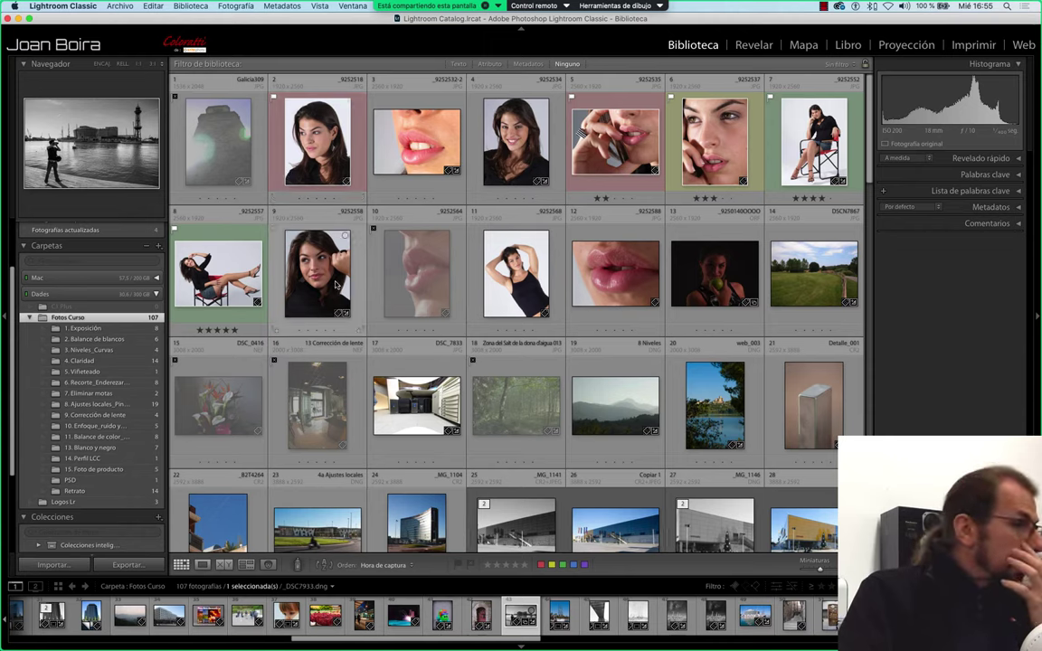
{"action": "left_click", "coordinate": [301, 256]}
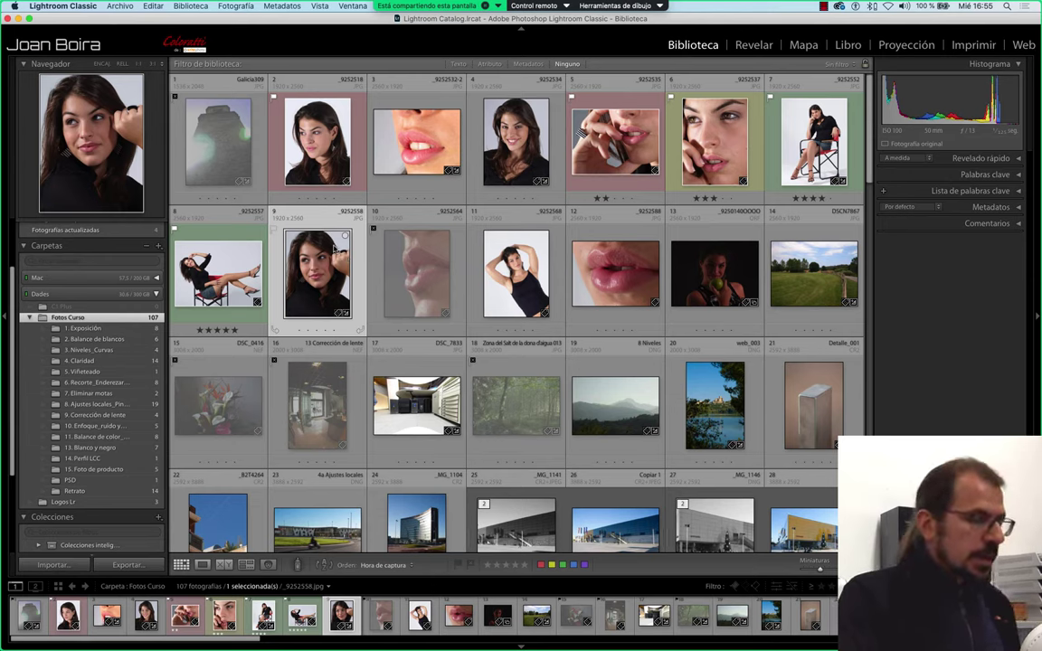
{"action": "right_click", "coordinate": [314, 273]}
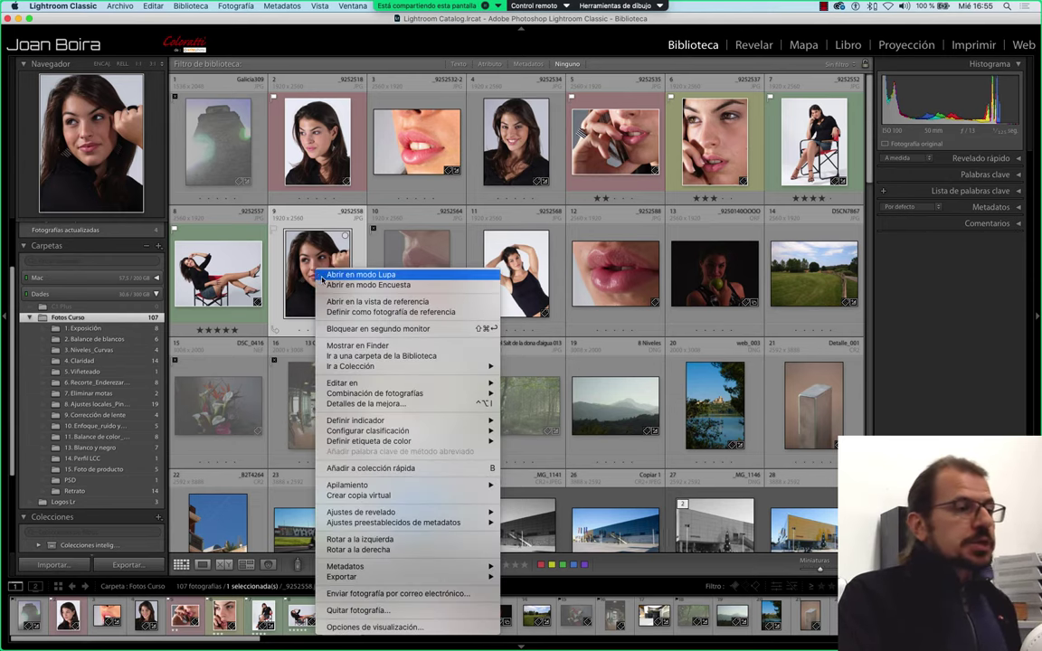
{"action": "left_click", "coordinate": [389, 357]}
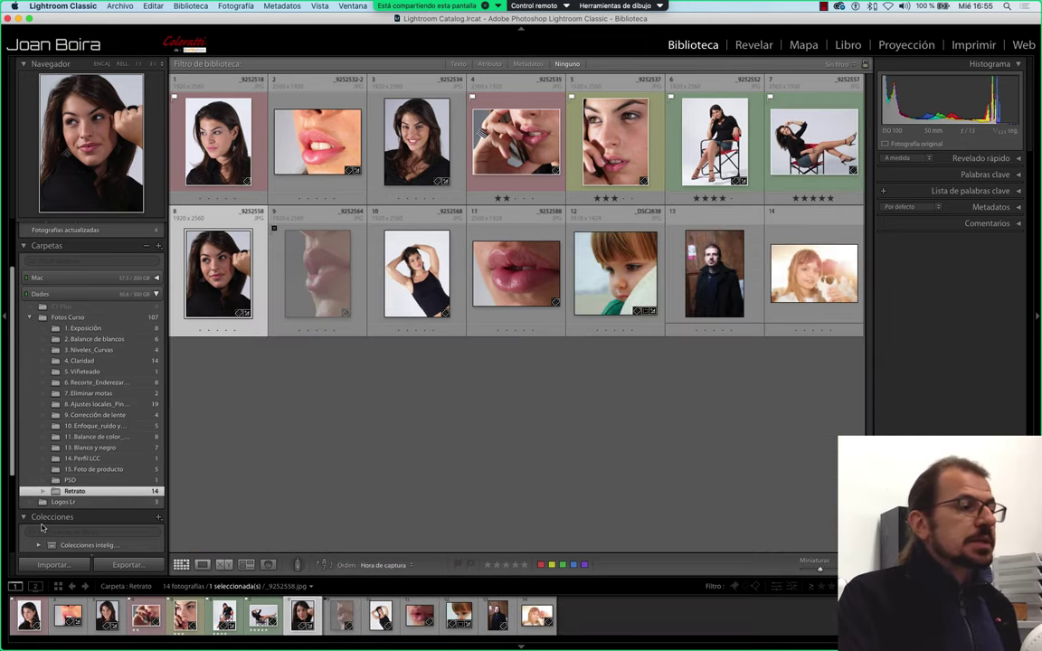
{"action": "left_click", "coordinate": [90, 317]}
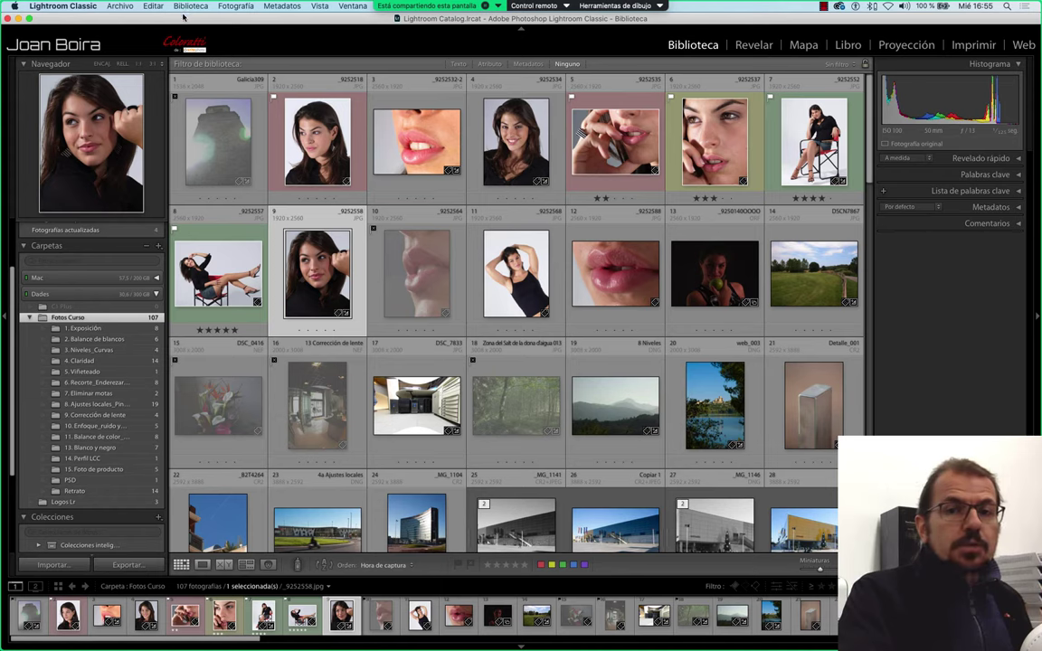
Turn off subfolder photos, view 1. Exposición, then reselect the Fotos Curso folder
{"action": "left_click", "coordinate": [185, 6]}
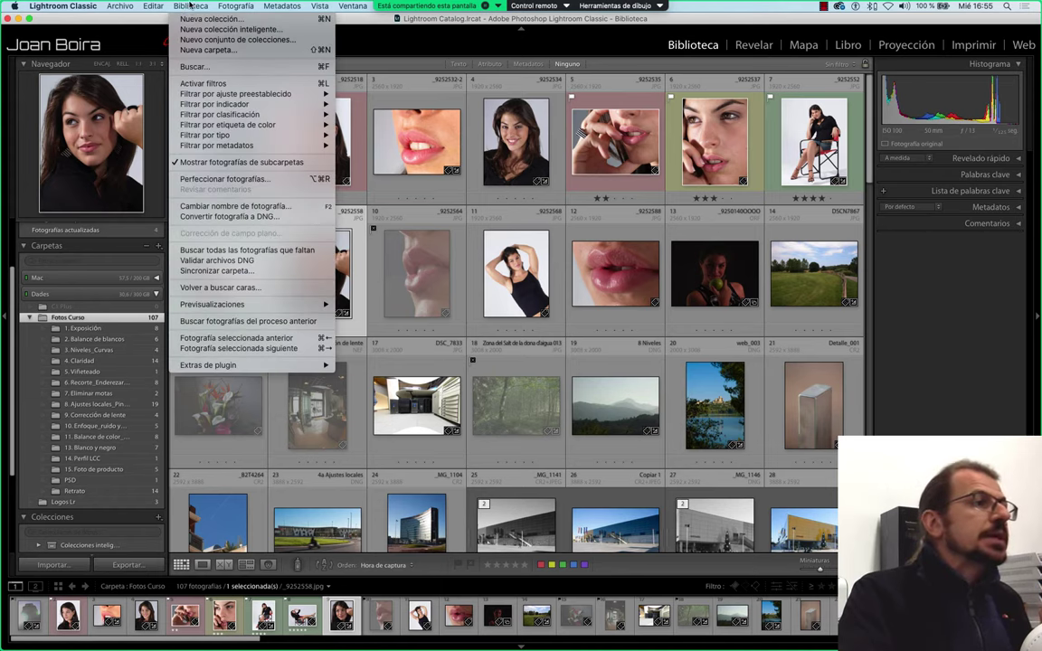
{"action": "left_click", "coordinate": [241, 163]}
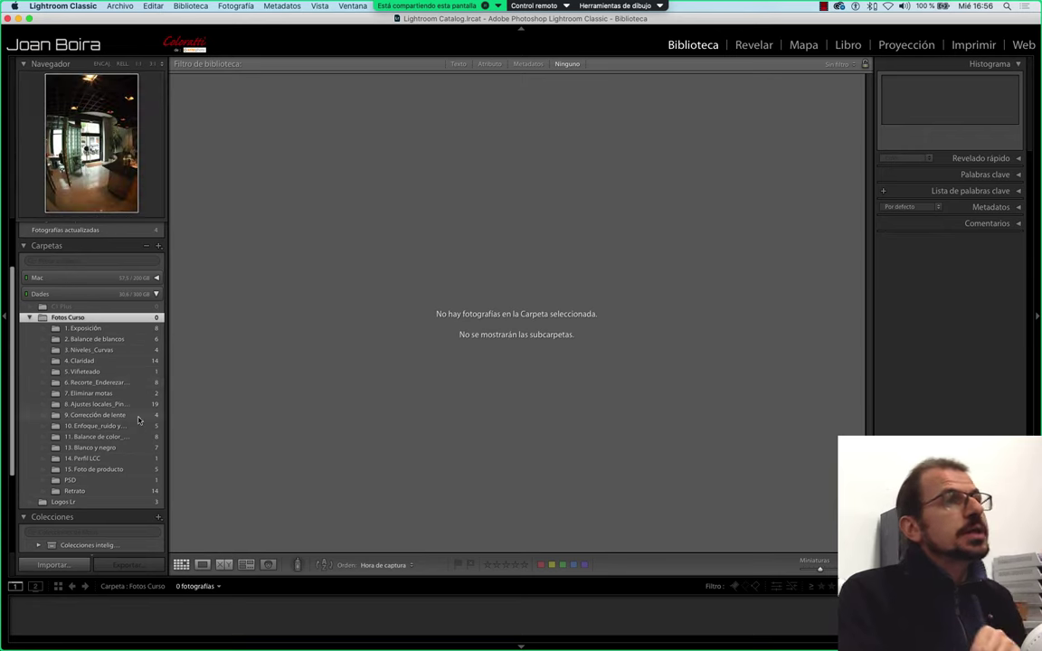
{"action": "left_click", "coordinate": [99, 330]}
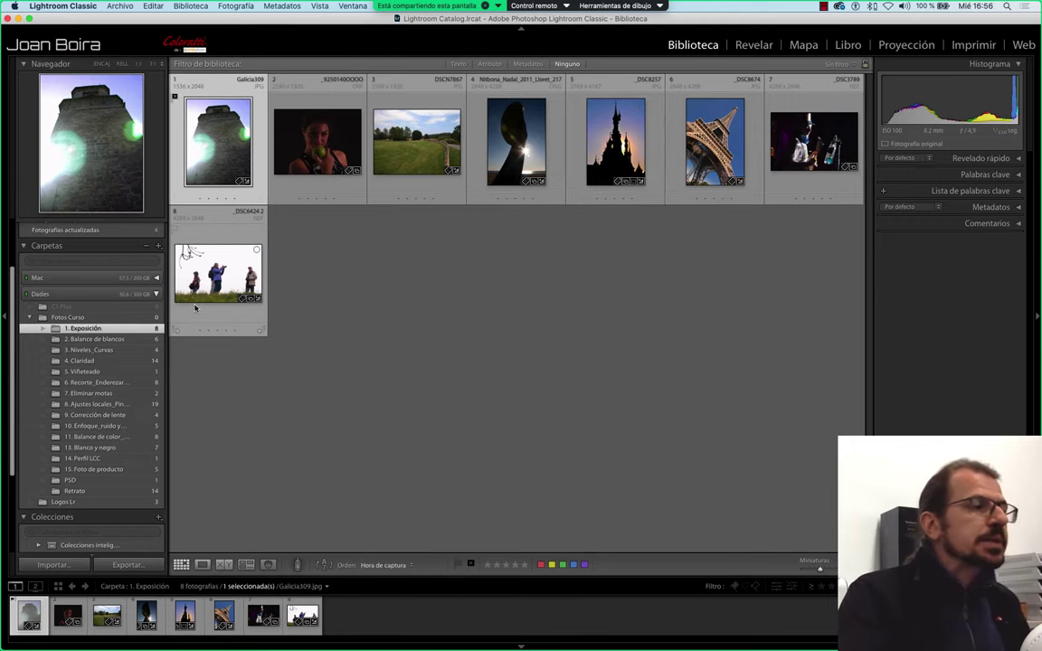
{"action": "left_click", "coordinate": [127, 317]}
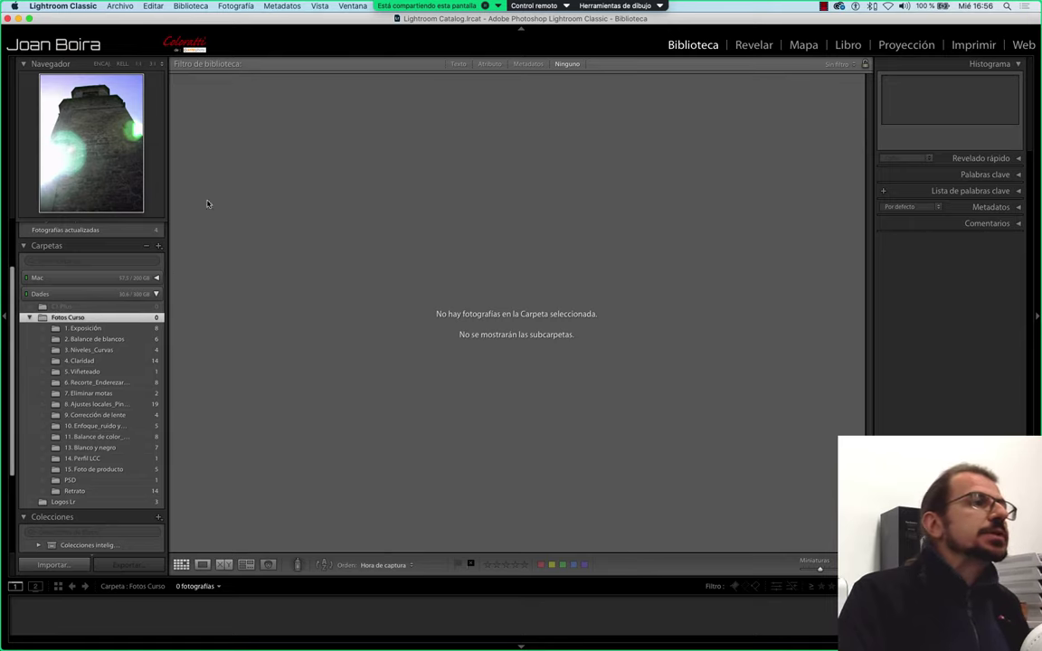
Enable Mostrar fotografías de subcarpetas and scroll through all 107 Fotos Curso photos
{"action": "left_click", "coordinate": [194, 5]}
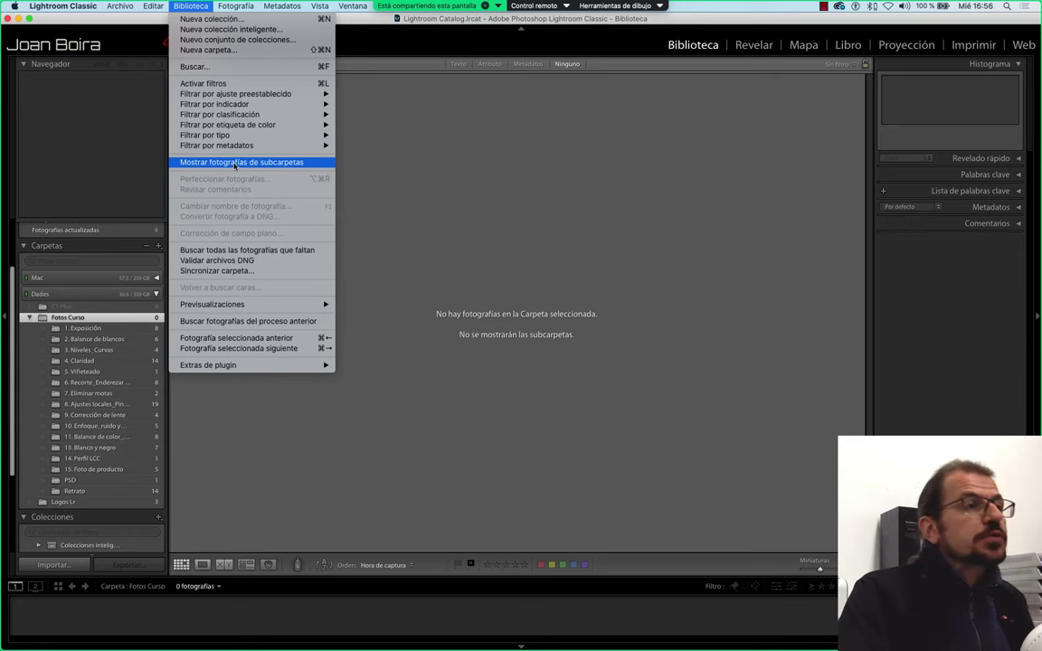
{"action": "left_click", "coordinate": [236, 164]}
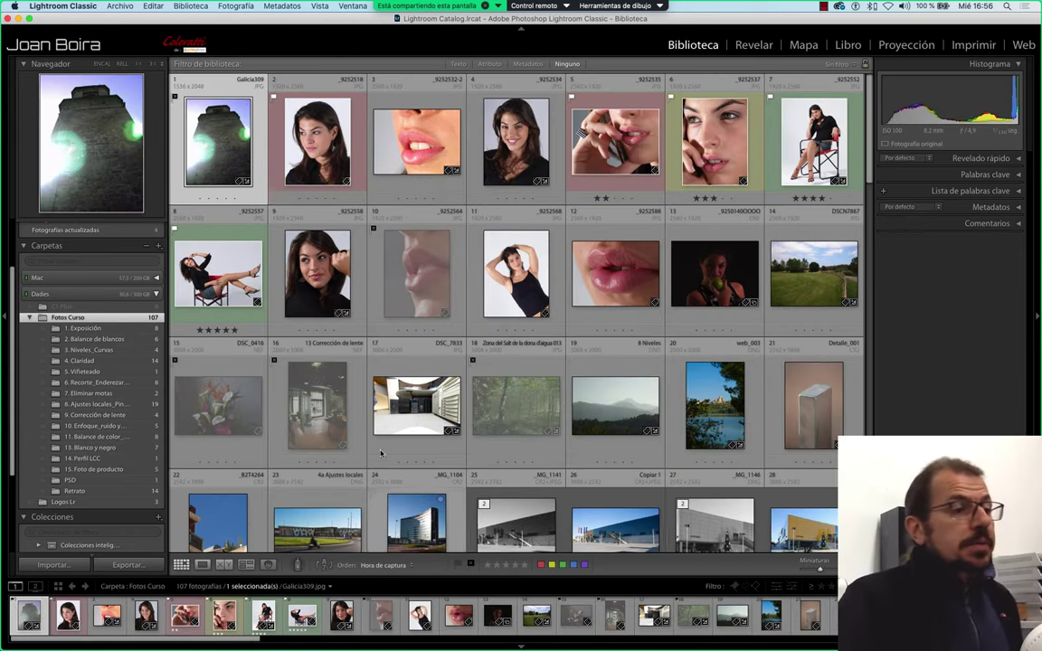
{"action": "scroll", "coordinate": [712, 321], "scroll_direction": "down", "scroll_amount": 1}
{"action": "scroll", "coordinate": [712, 321], "scroll_direction": "down", "scroll_amount": 5}
{"action": "scroll", "coordinate": [579, 398], "scroll_direction": "down", "scroll_amount": 5}
{"action": "scroll", "coordinate": [440, 479], "scroll_direction": "down", "scroll_amount": 5}
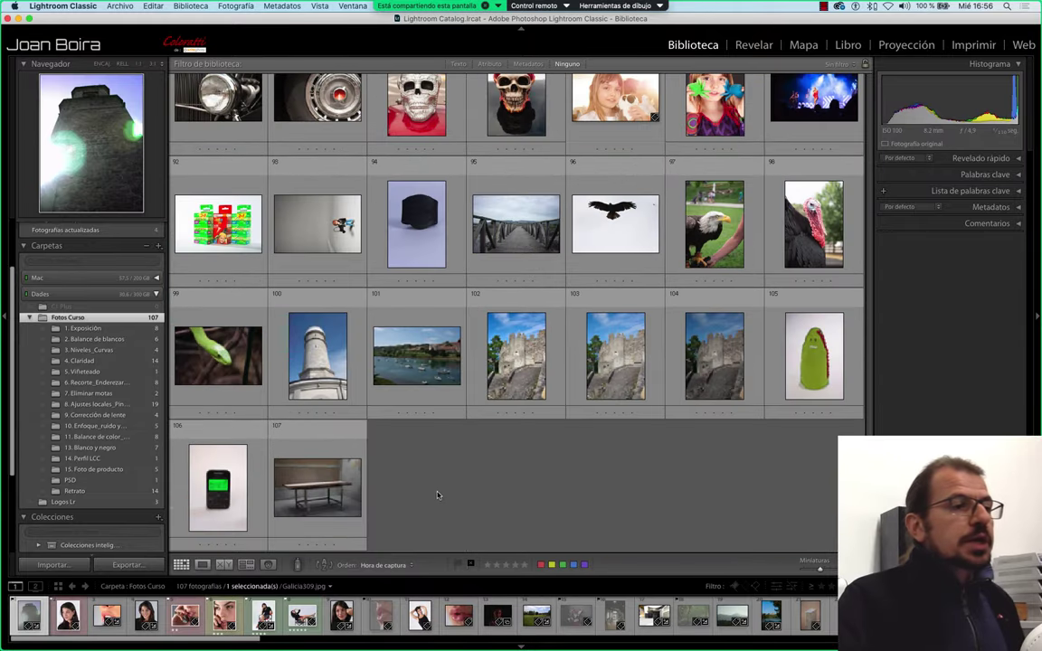
{"action": "scroll", "coordinate": [440, 479], "scroll_direction": "up", "scroll_amount": 5}
{"action": "scroll", "coordinate": [380, 407], "scroll_direction": "up", "scroll_amount": 5}
{"action": "scroll", "coordinate": [316, 343], "scroll_direction": "up", "scroll_amount": 5}
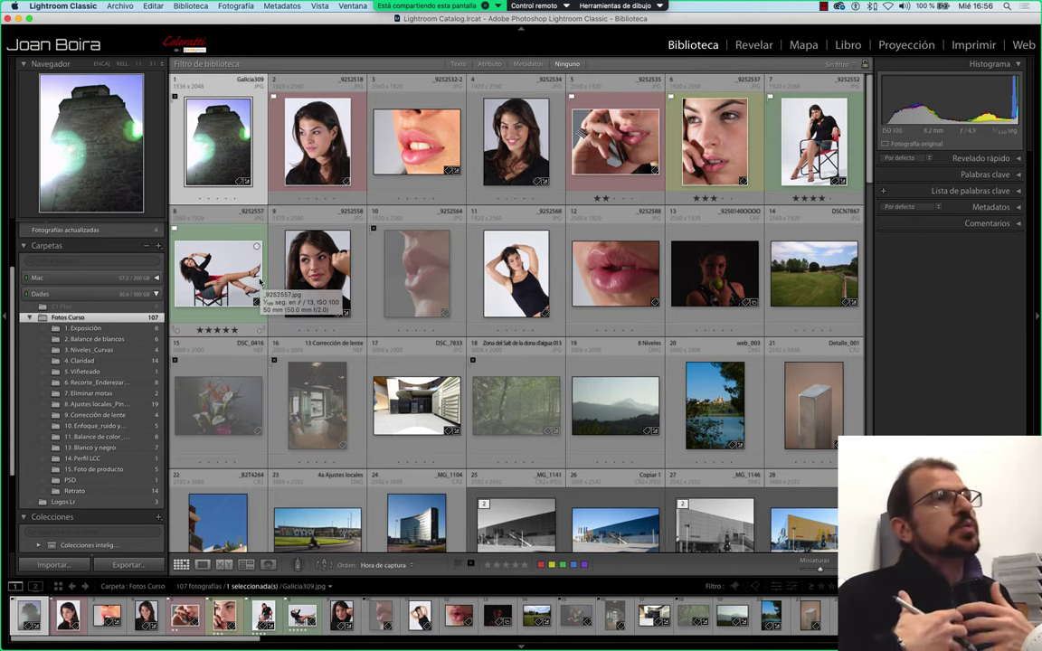
{"action": "left_click", "coordinate": [190, 6]}
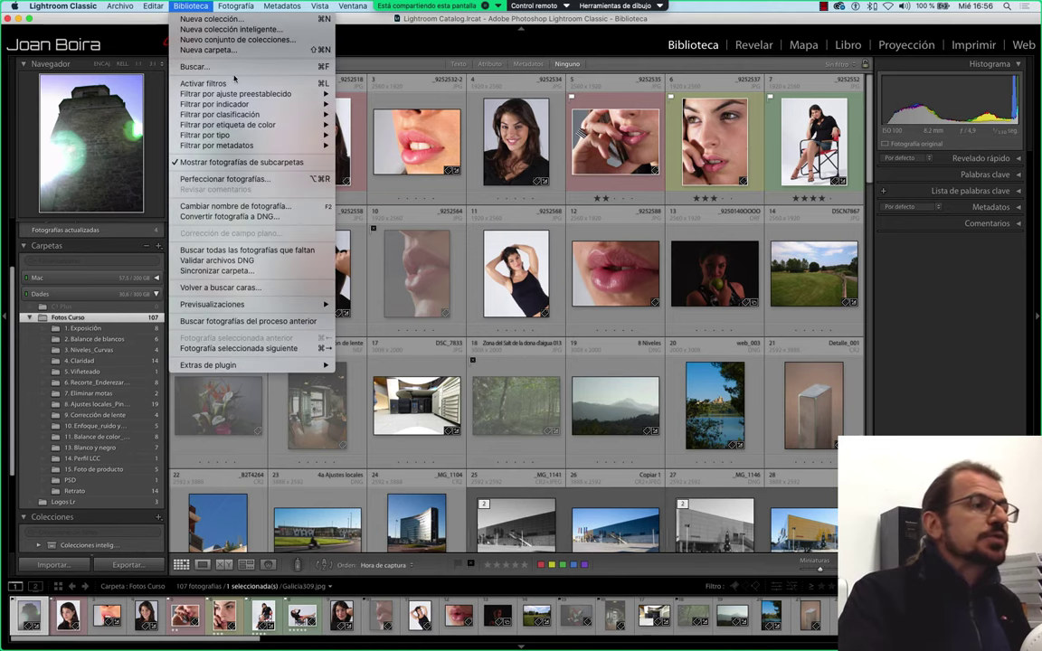
{"action": "left_click", "coordinate": [193, 5]}
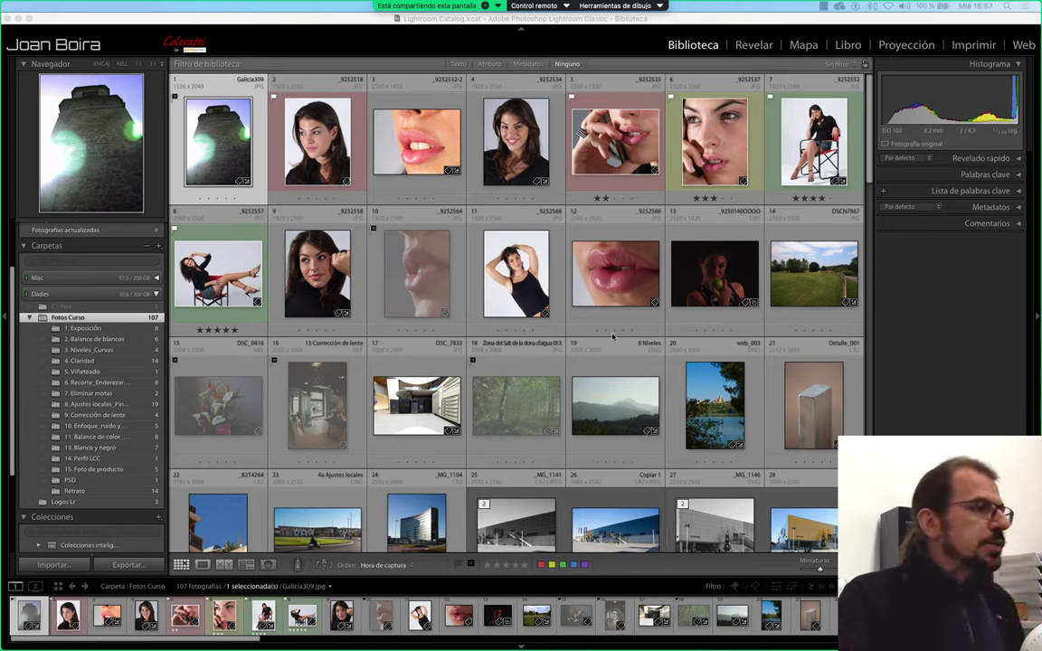
Show the 1. Exposición folder's 8 photos and reveal that folder with Mostrar en Finder
{"action": "left_click", "coordinate": [132, 329]}
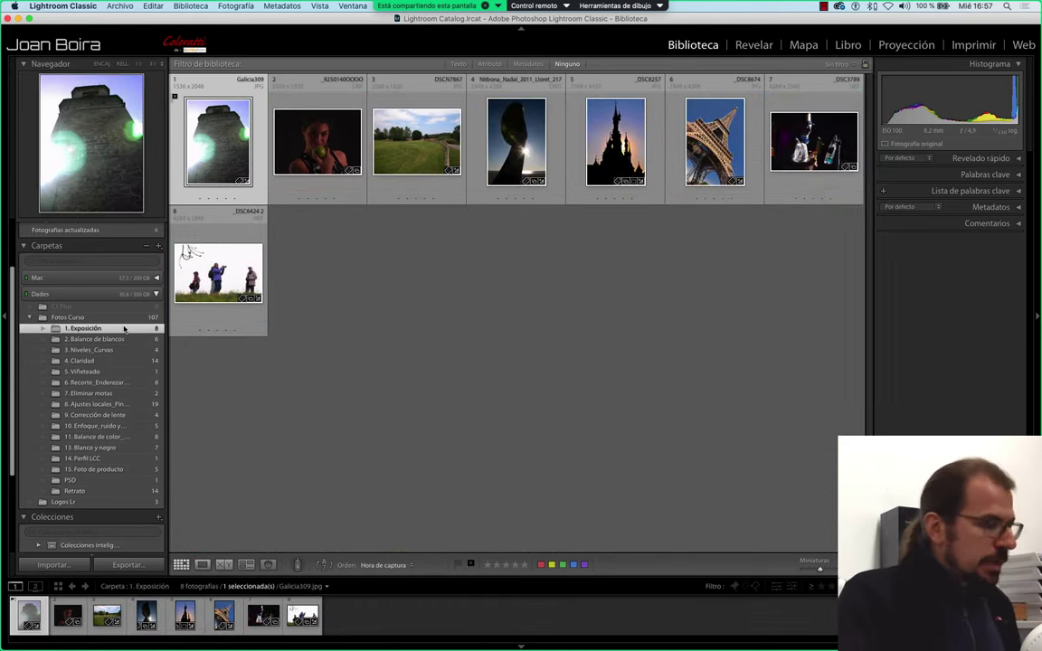
{"action": "right_click", "coordinate": [120, 331]}
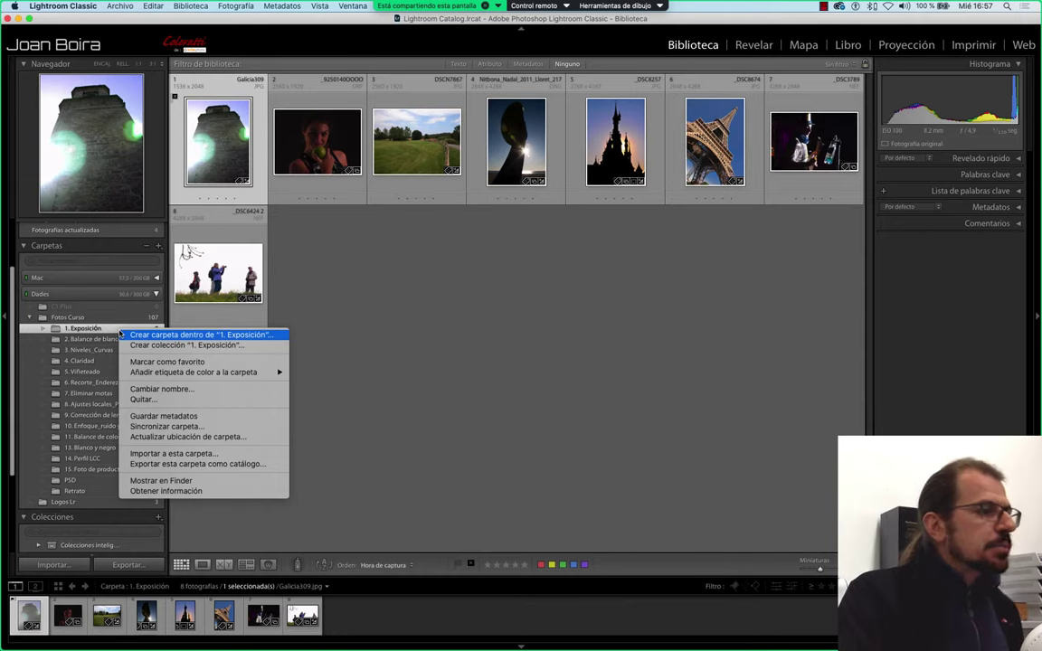
{"action": "left_click", "coordinate": [136, 333]}
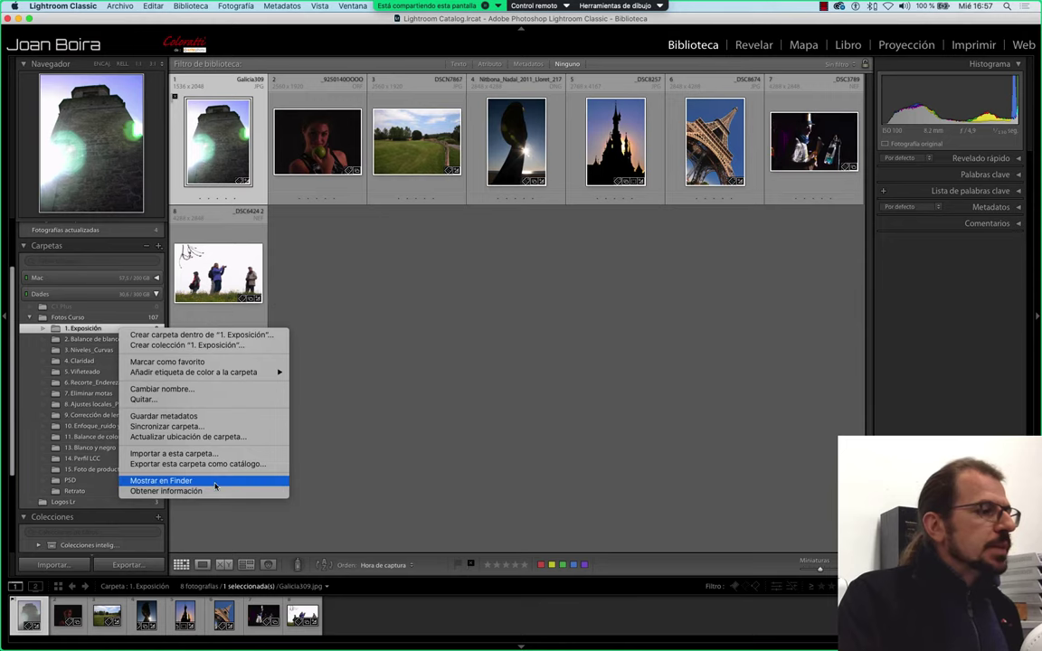
{"action": "left_click", "coordinate": [271, 481]}
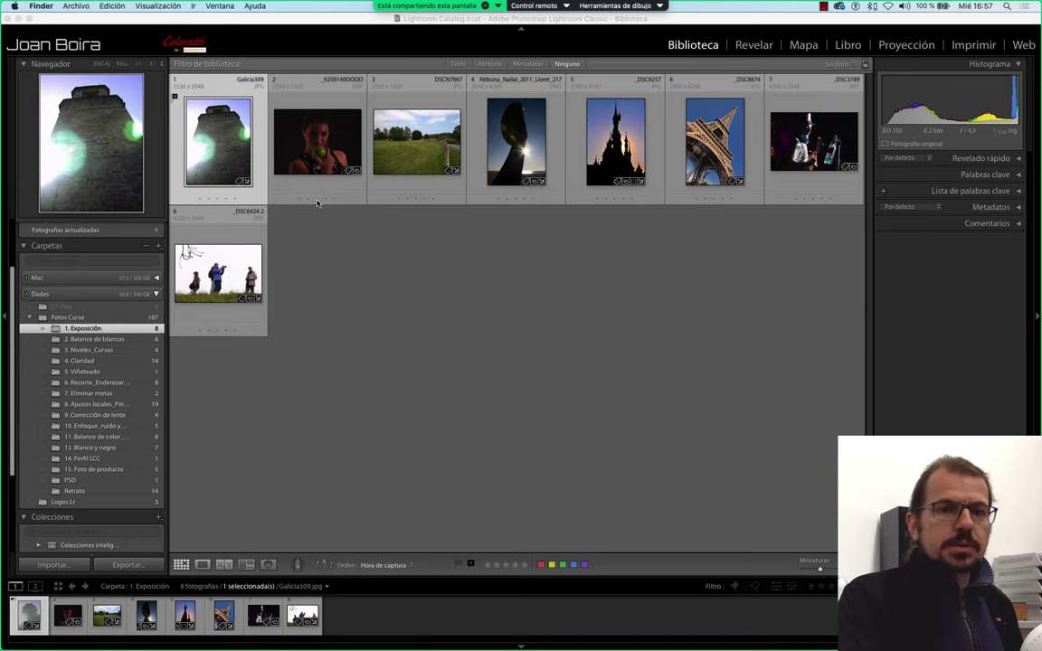
Preview _DSC6424 2.NEF in Finder and quit Firefox and another unneeded app
{"action": "key", "text": "super+r"}
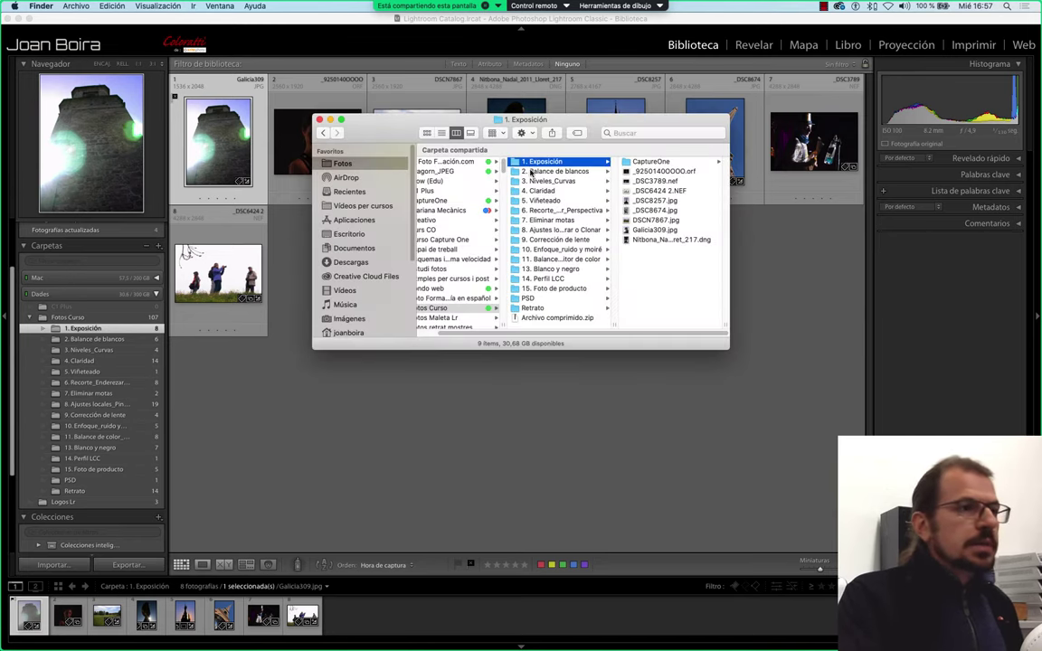
{"action": "left_click", "coordinate": [657, 191]}
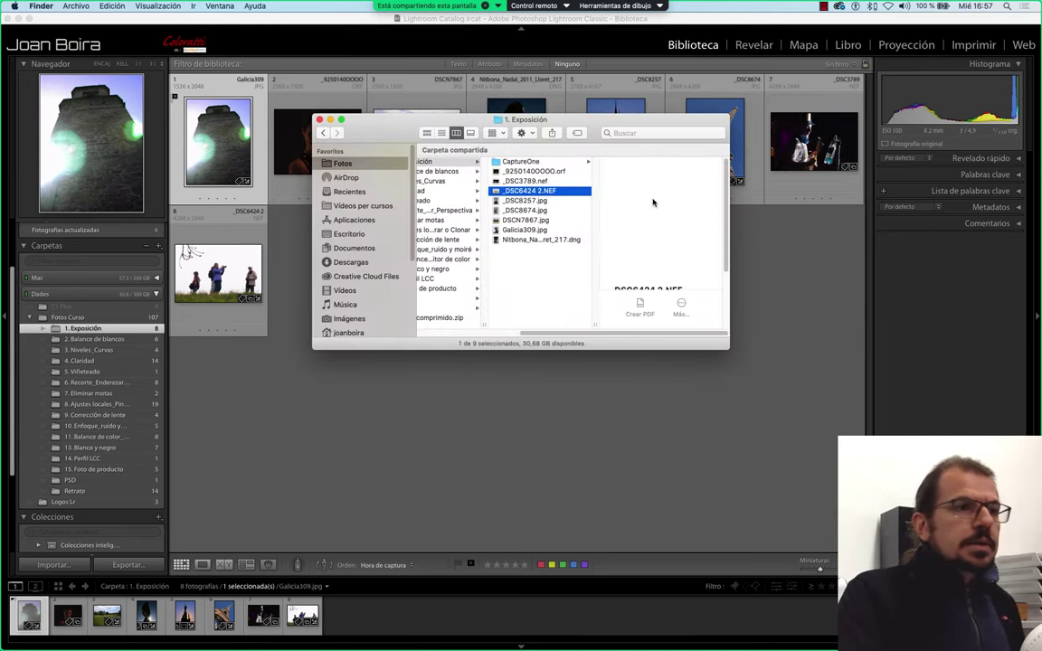
{"action": "key", "text": "super+Tab"}
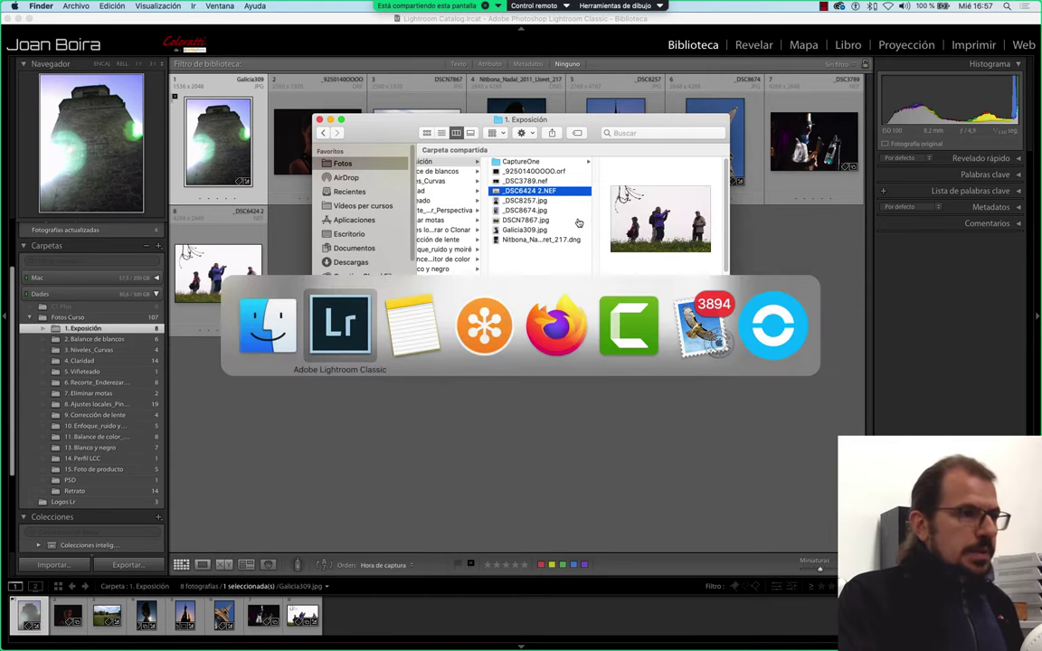
{"action": "key", "text": "super+Tab"}
{"action": "key", "text": "super+Tab"}
{"action": "key", "text": "super+Tab"}
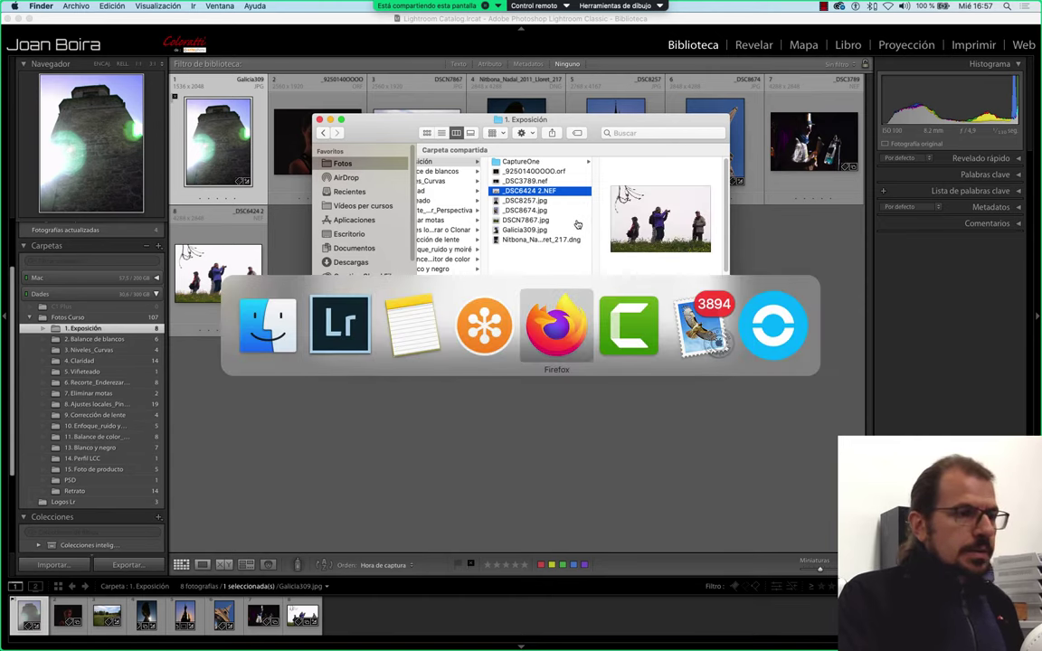
{"action": "key", "text": "super+q"}
{"action": "key", "text": "super+Tab"}
{"action": "key", "text": "super+Tab"}
{"action": "key", "text": "super+Tab"}
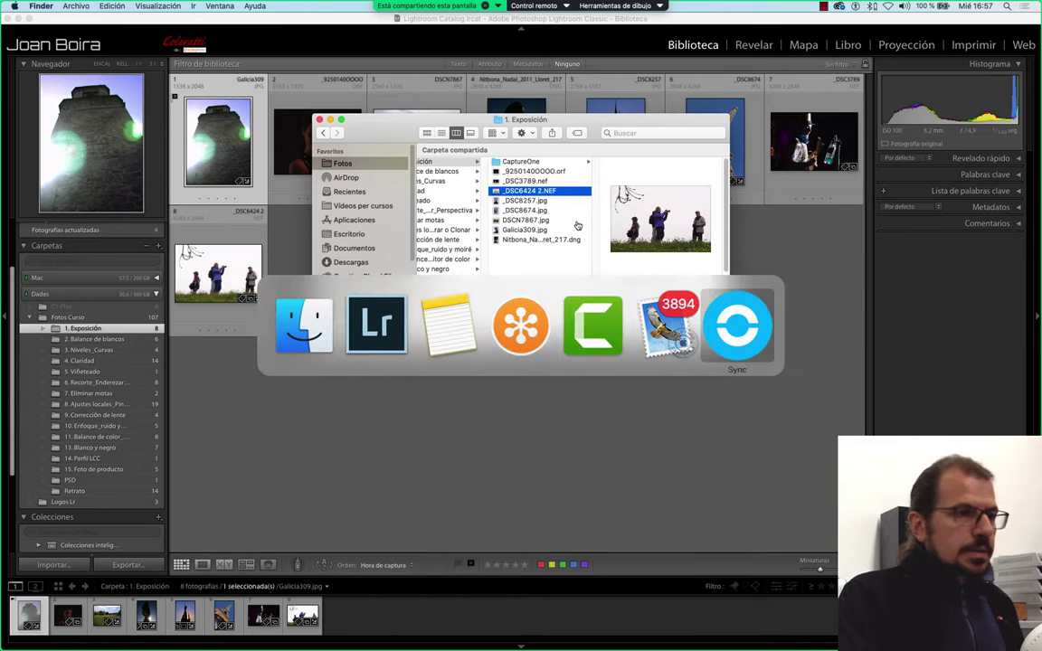
{"action": "key", "text": "super+q"}
{"action": "key", "text": "Escape"}
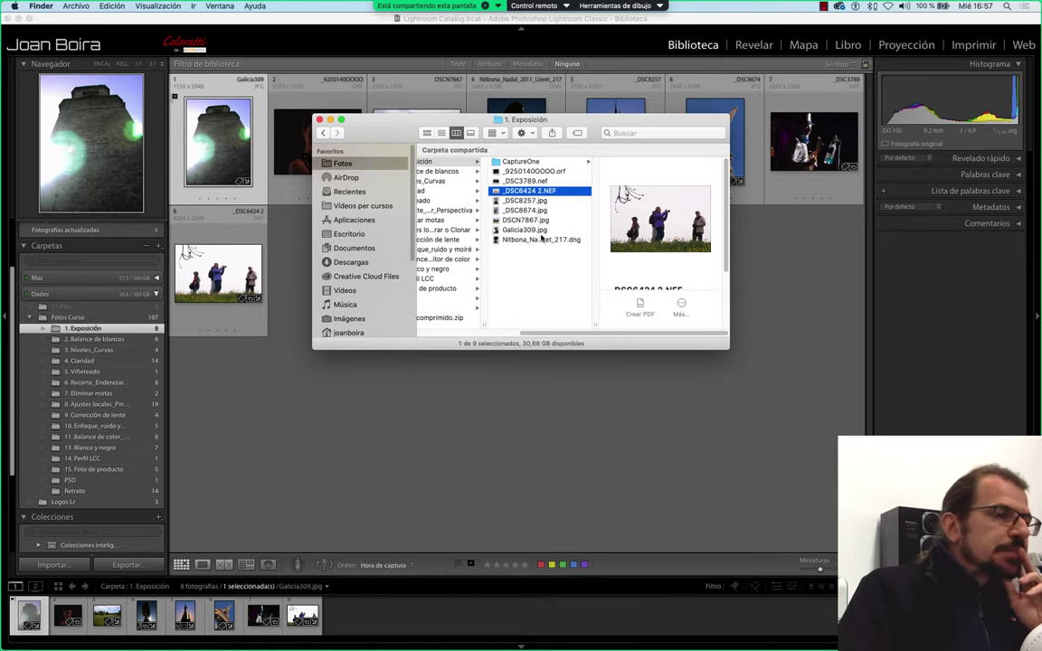
Duplicate the castle photo _DSC8257.jpg and rename the copy _DSC8699.jpg
{"action": "left_click", "coordinate": [519, 202]}
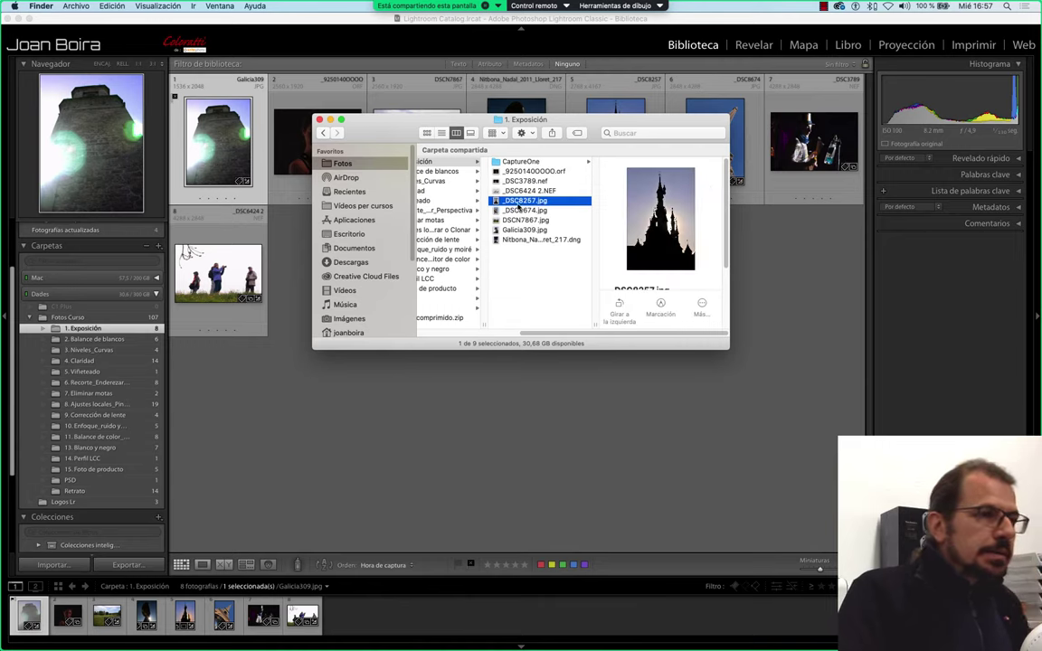
{"action": "key", "text": "super+d"}
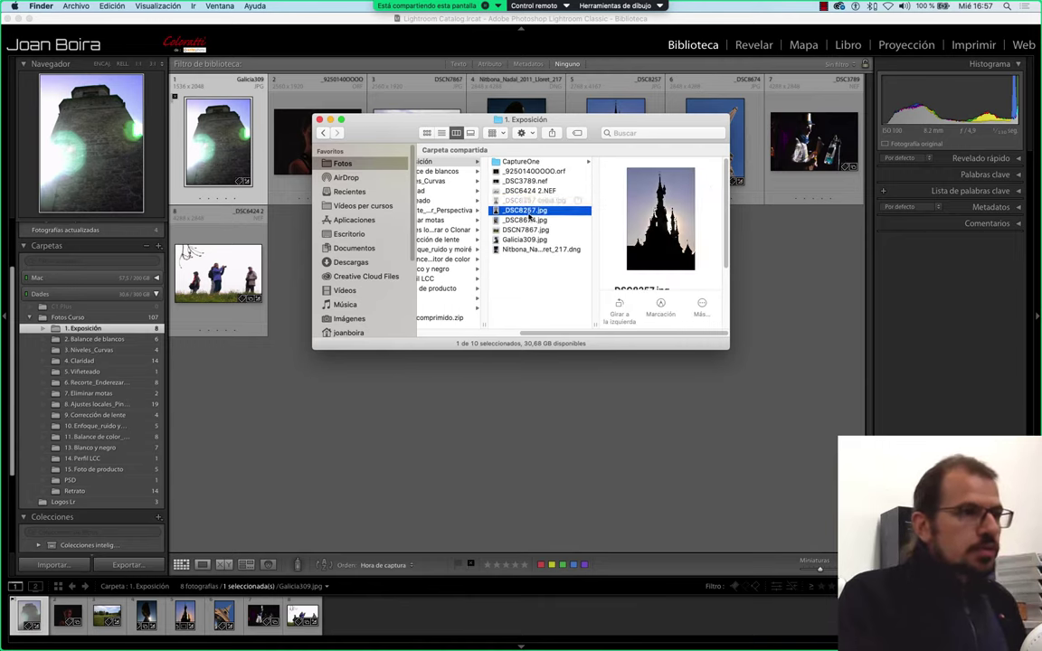
{"action": "left_click", "coordinate": [534, 201]}
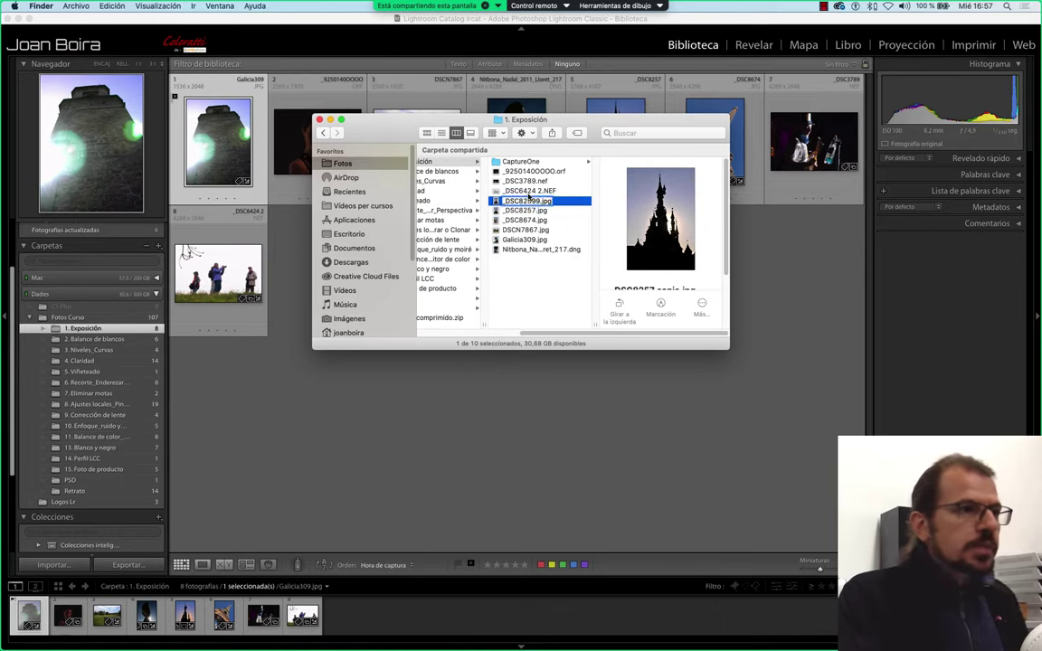
{"action": "type", "text": "_DSC8699"}
{"action": "key", "text": "Return"}
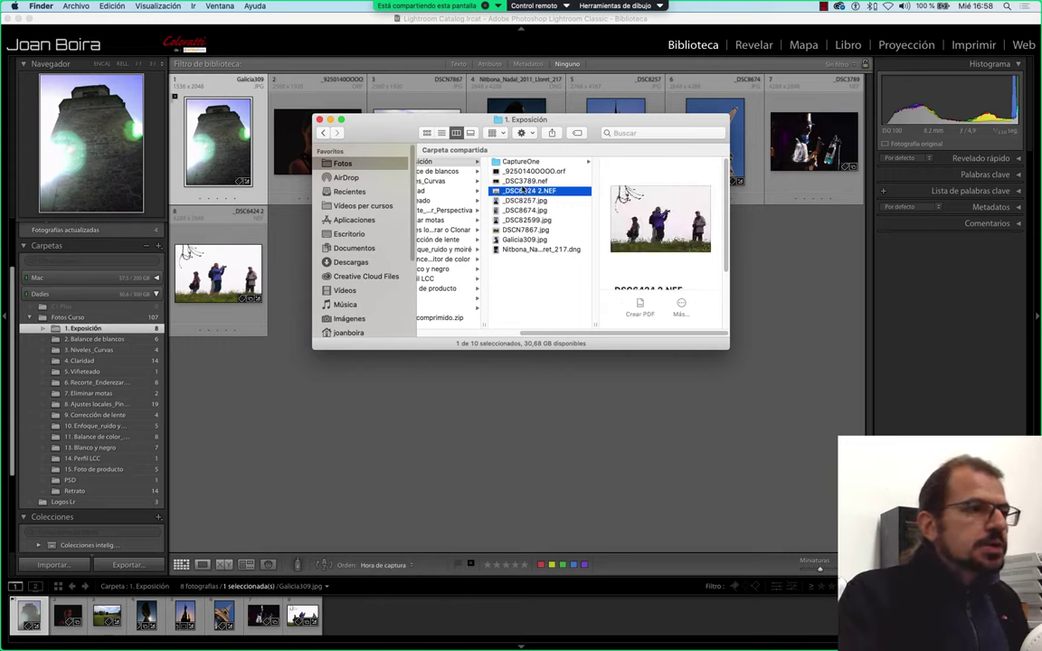
Rename the Eiffel Tower photo _DSC8674.jpg to P.jpg and return to Lightroom
{"action": "left_click", "coordinate": [524, 211]}
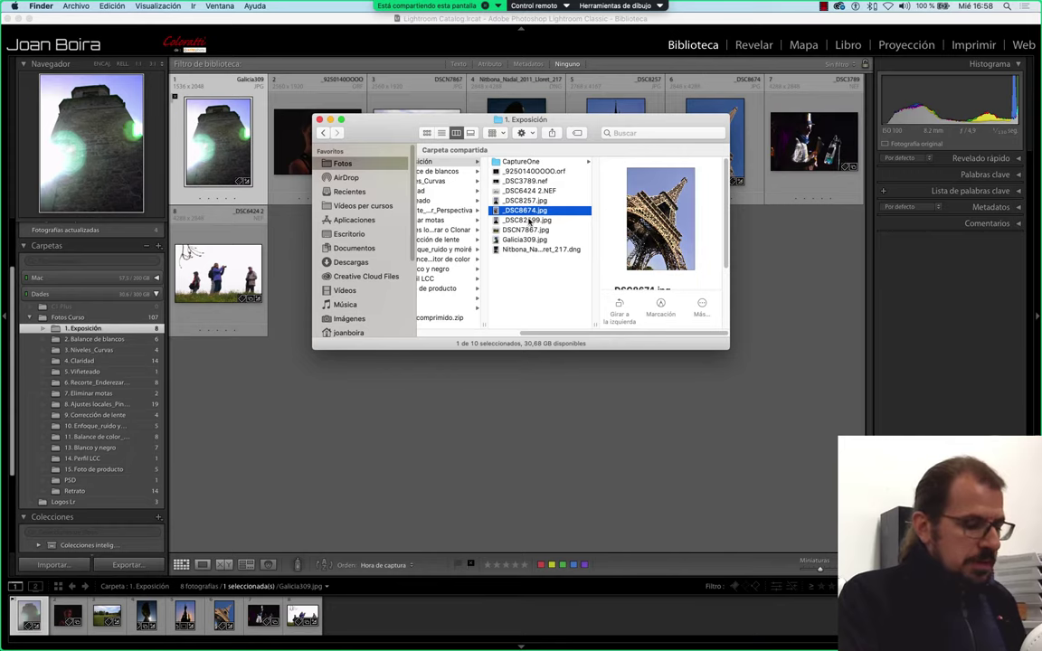
{"action": "left_click", "coordinate": [529, 212]}
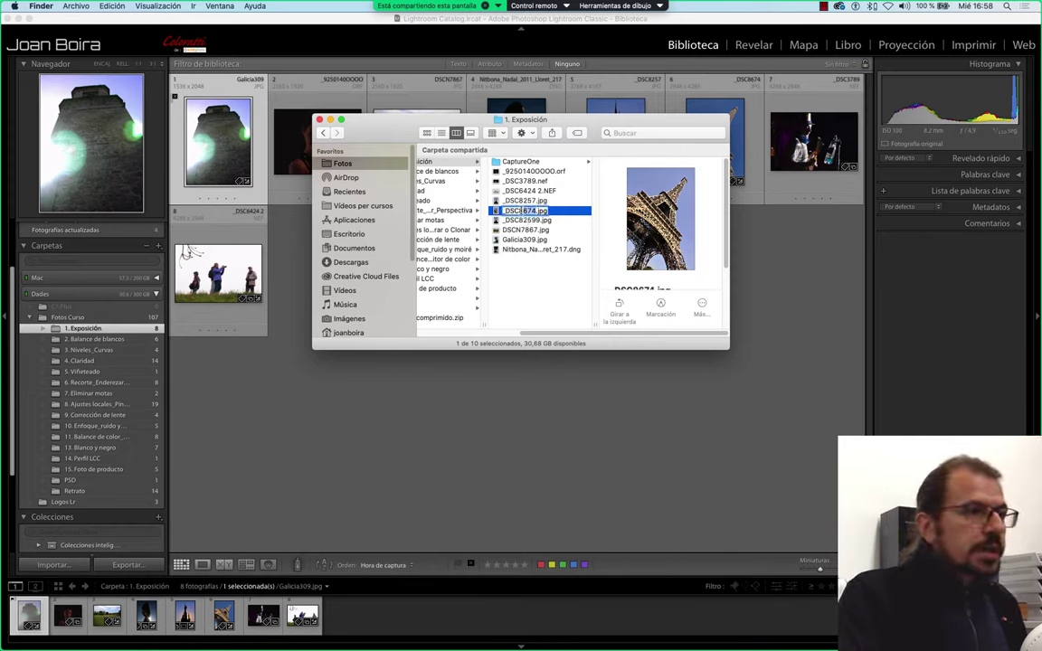
{"action": "key", "text": "Return"}
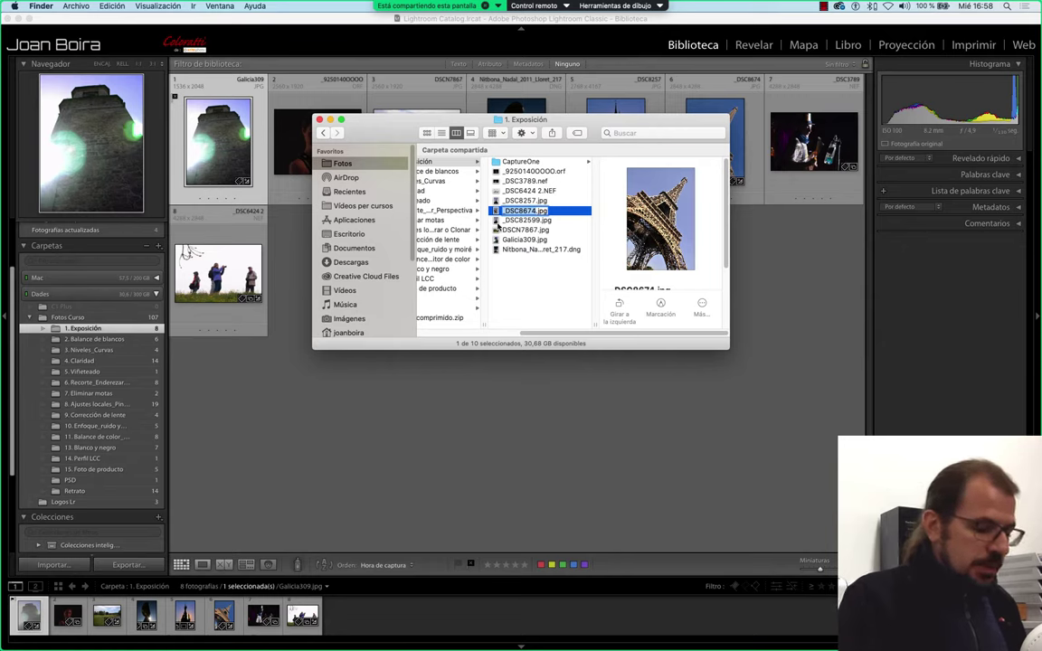
{"action": "type", "text": "P"}
{"action": "key", "text": "Return"}
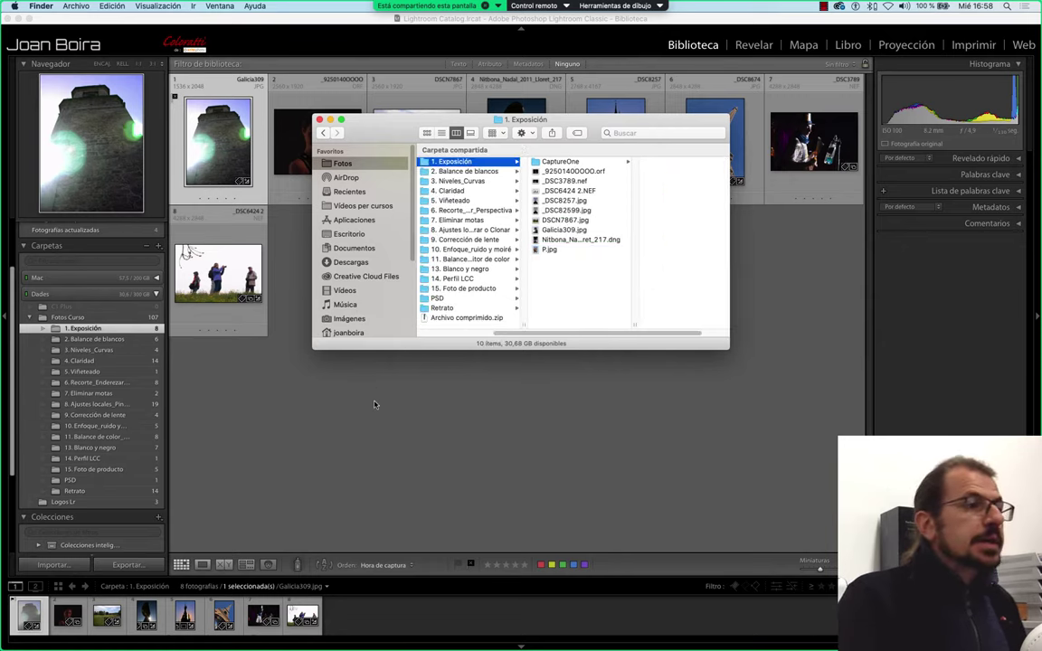
{"action": "left_click", "coordinate": [340, 366]}
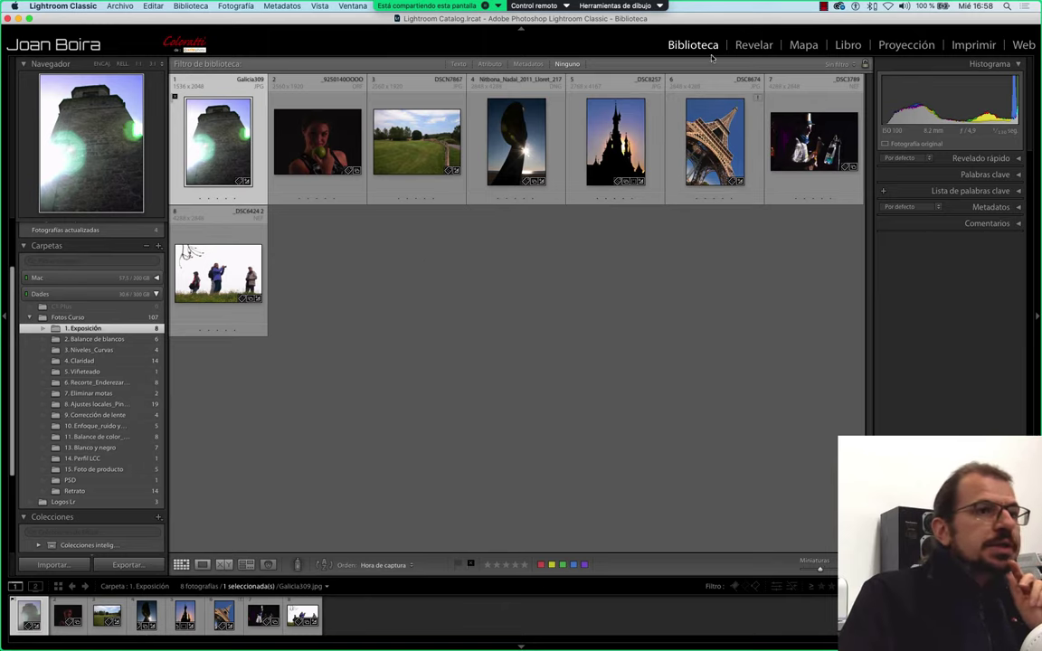
{"action": "mouse_move", "coordinate": [714, 140]}
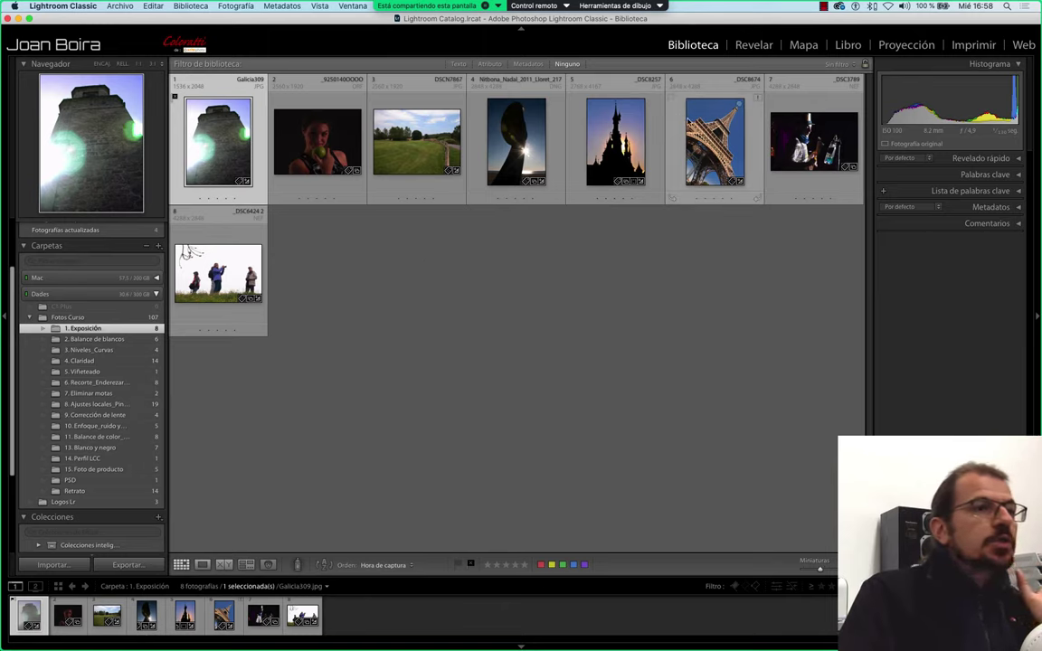
{"action": "left_click", "coordinate": [758, 100]}
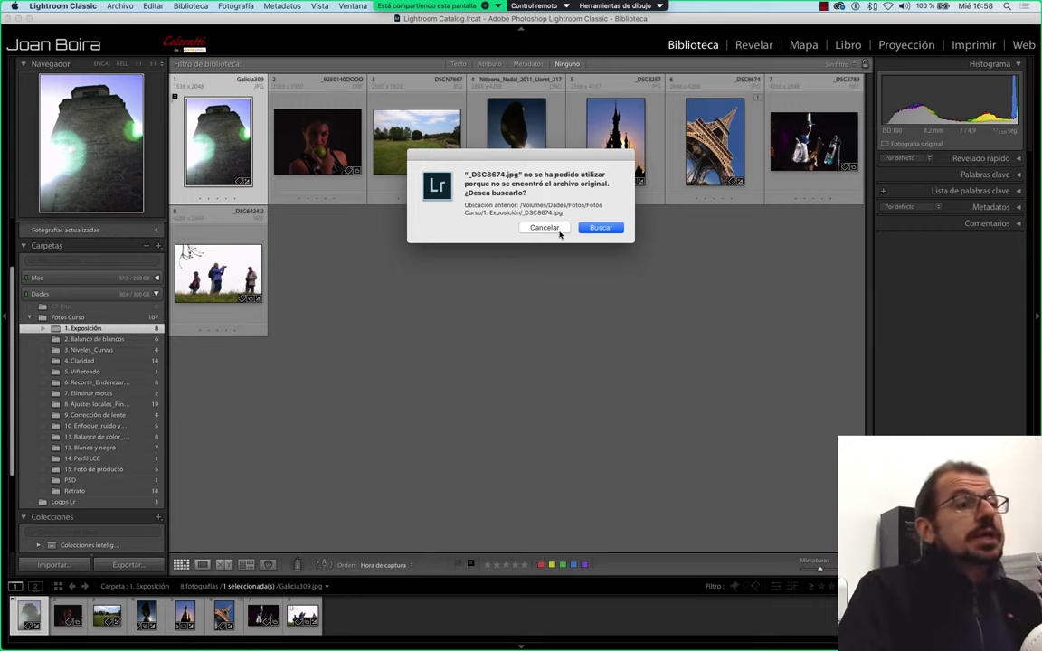
{"action": "left_click", "coordinate": [558, 230]}
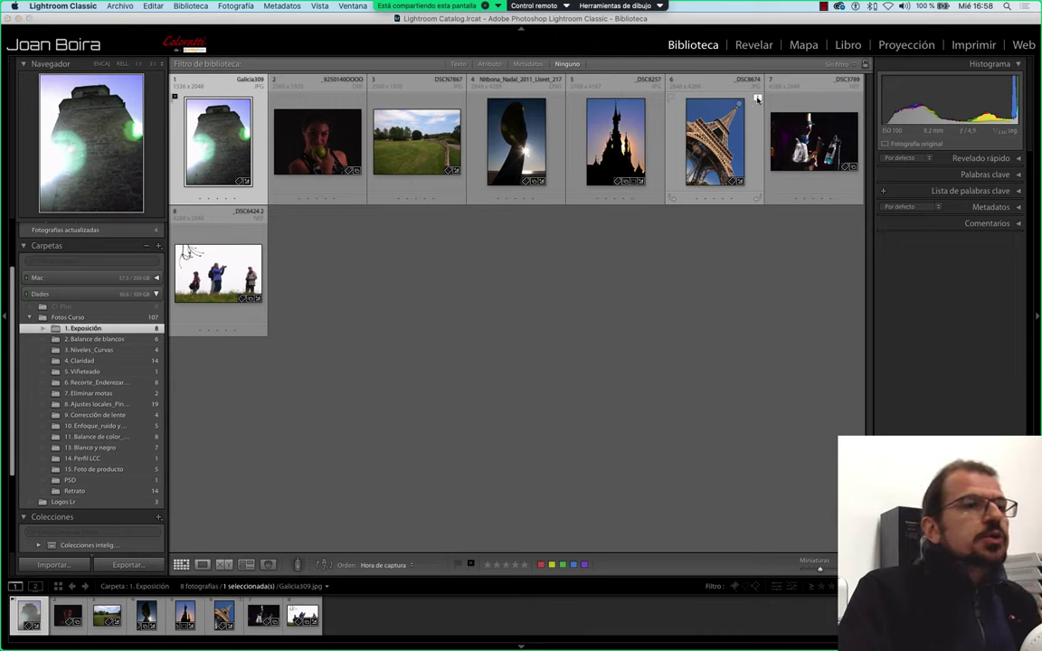
{"action": "left_click", "coordinate": [758, 98]}
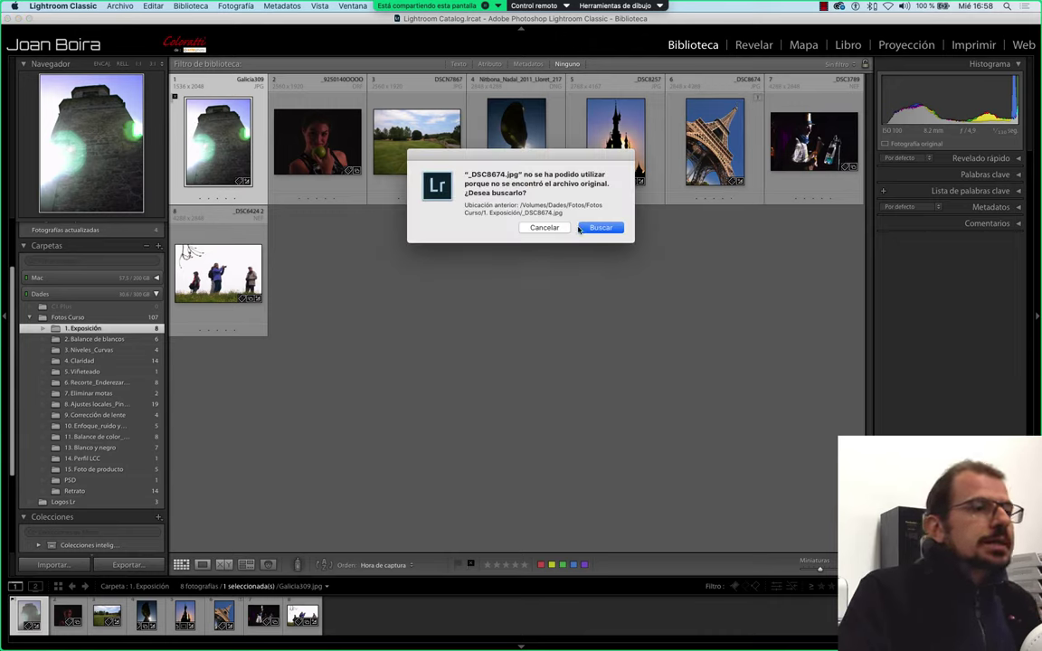
{"action": "left_click", "coordinate": [543, 227]}
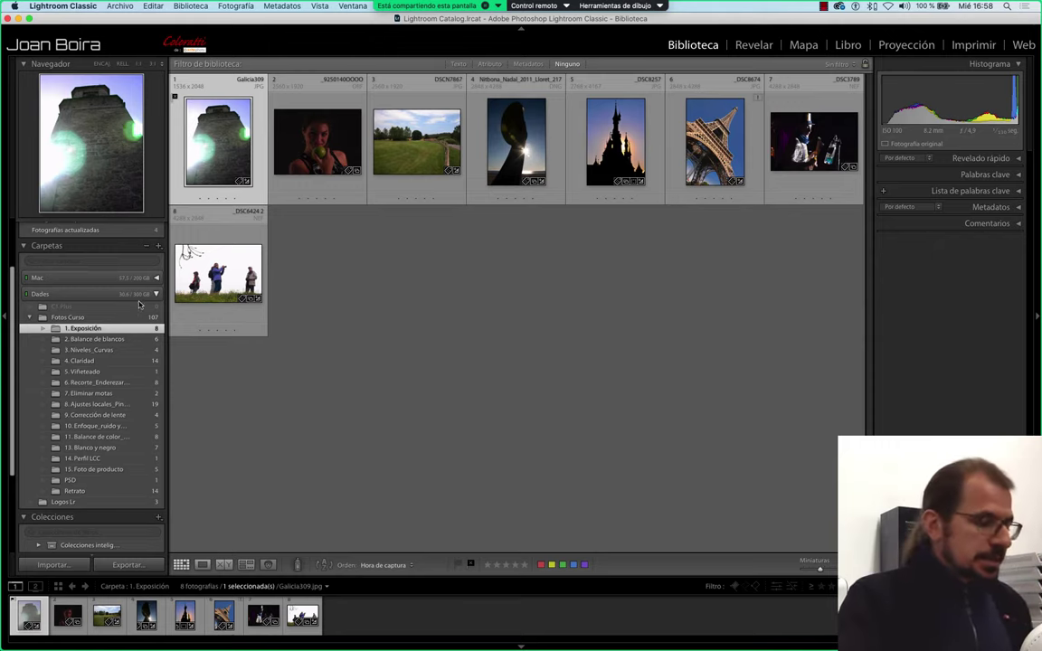
{"action": "left_click", "coordinate": [72, 331]}
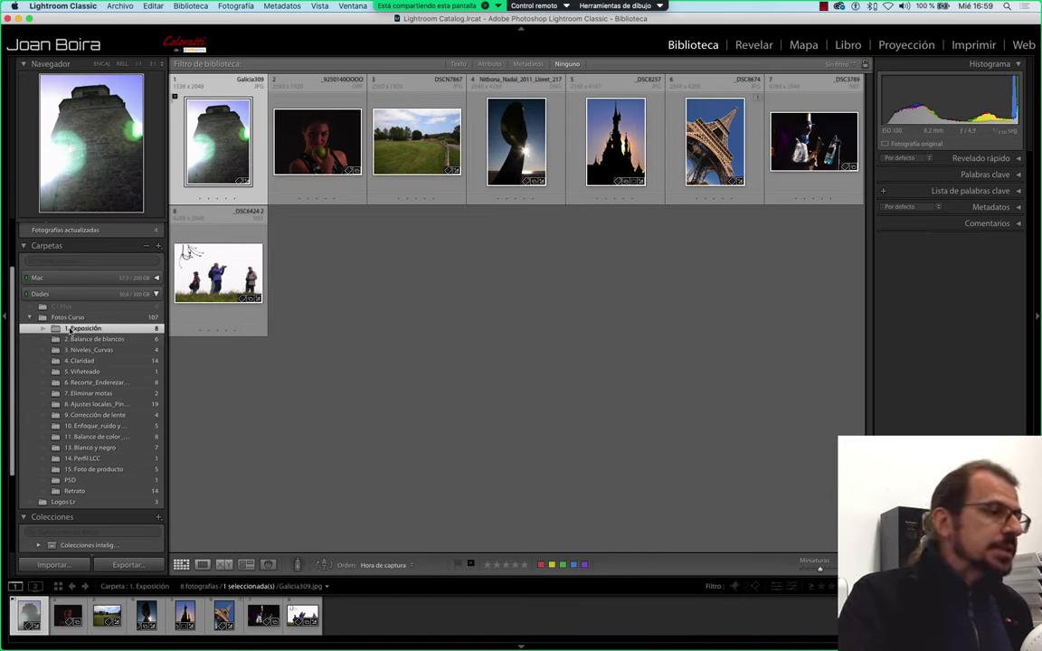
Update the 1. Exposición folder's location, confirming the same folder on disk
{"action": "right_click", "coordinate": [70, 331]}
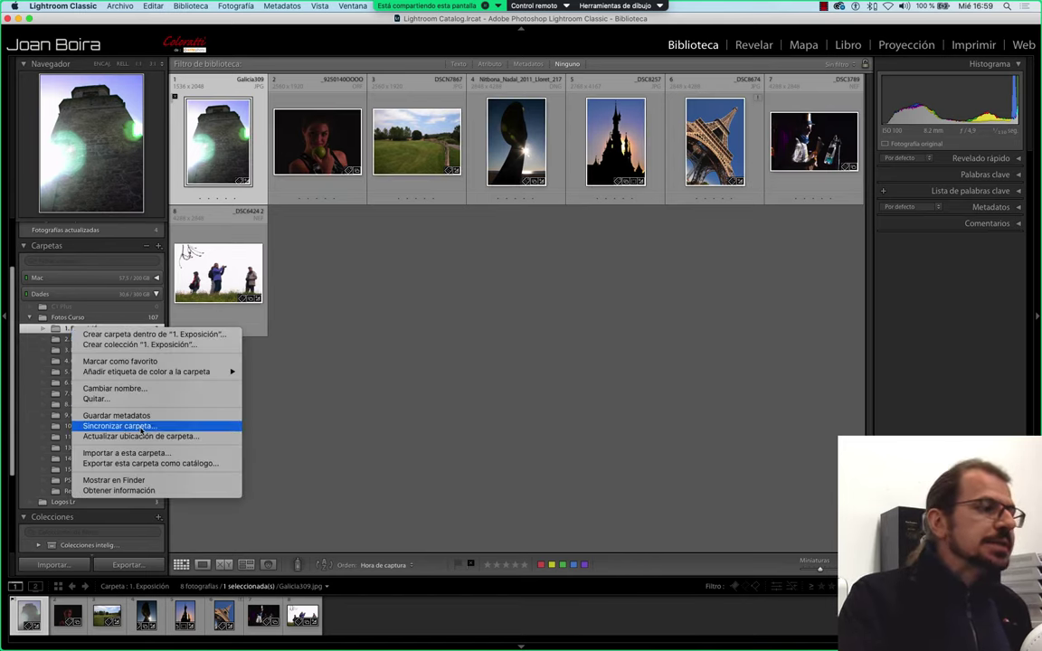
{"action": "left_click", "coordinate": [140, 435]}
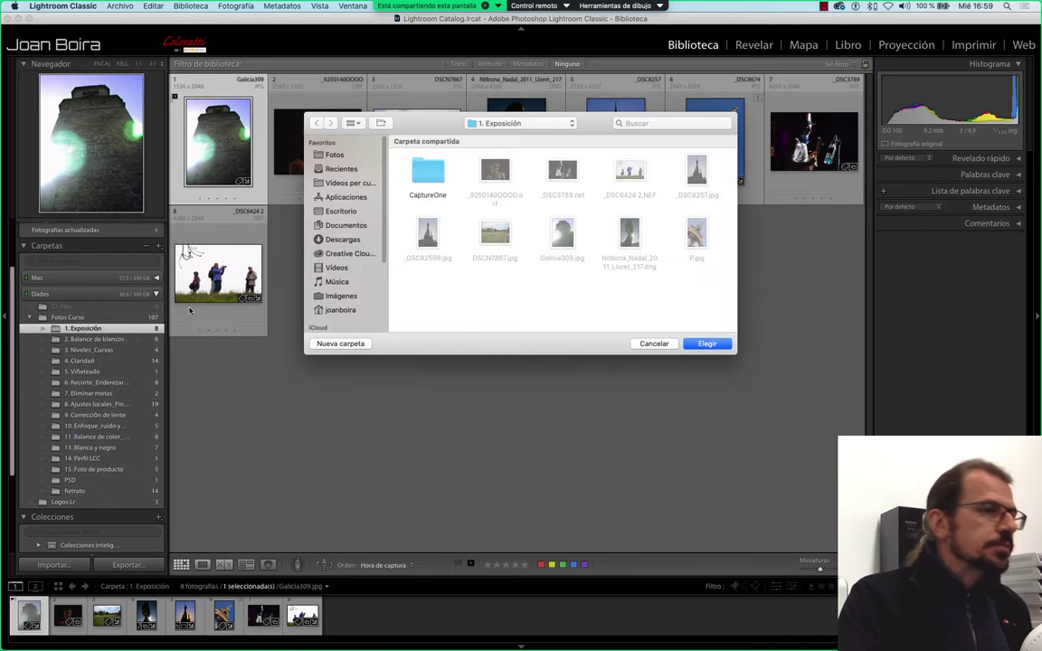
{"action": "left_click", "coordinate": [706, 343]}
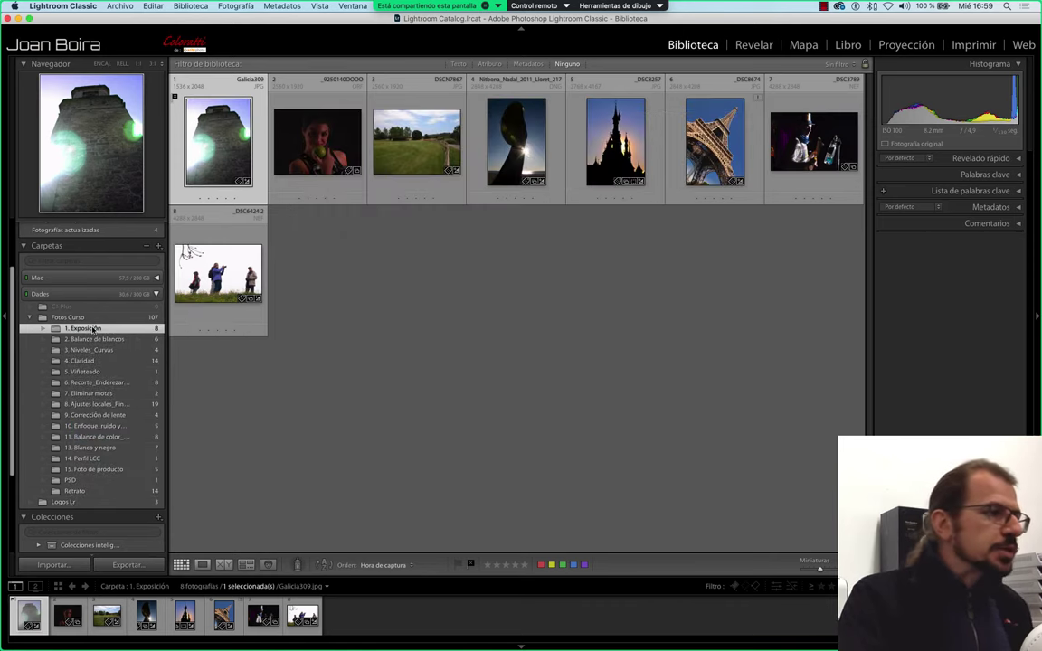
Synchronize 1. Exposición, importing new photos and removing the missing one from the catalog
{"action": "right_click", "coordinate": [93, 329]}
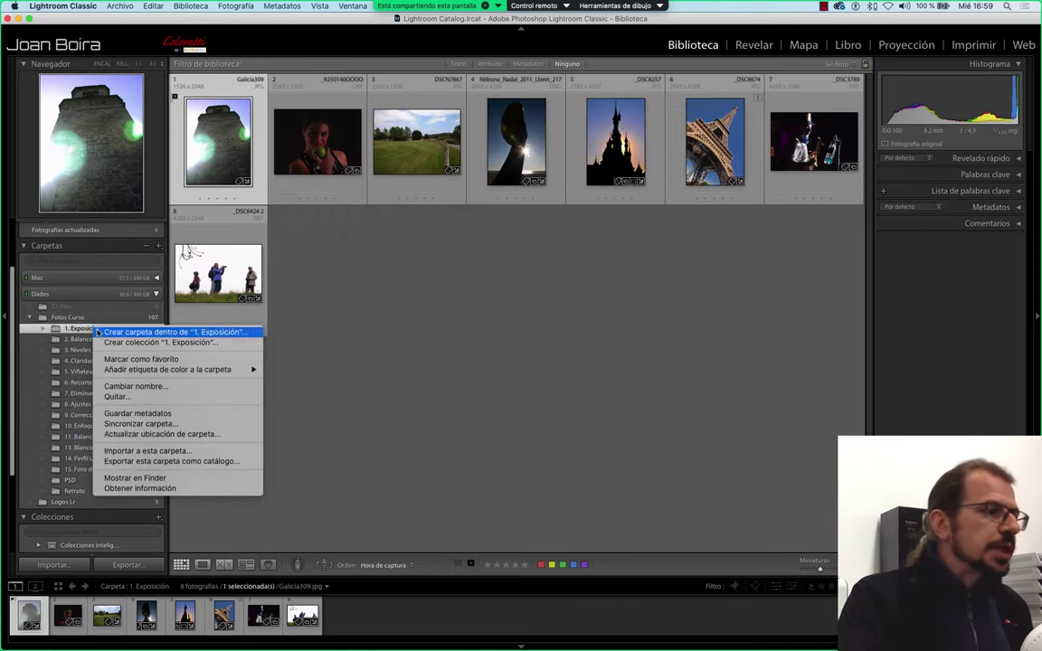
{"action": "left_click", "coordinate": [163, 424]}
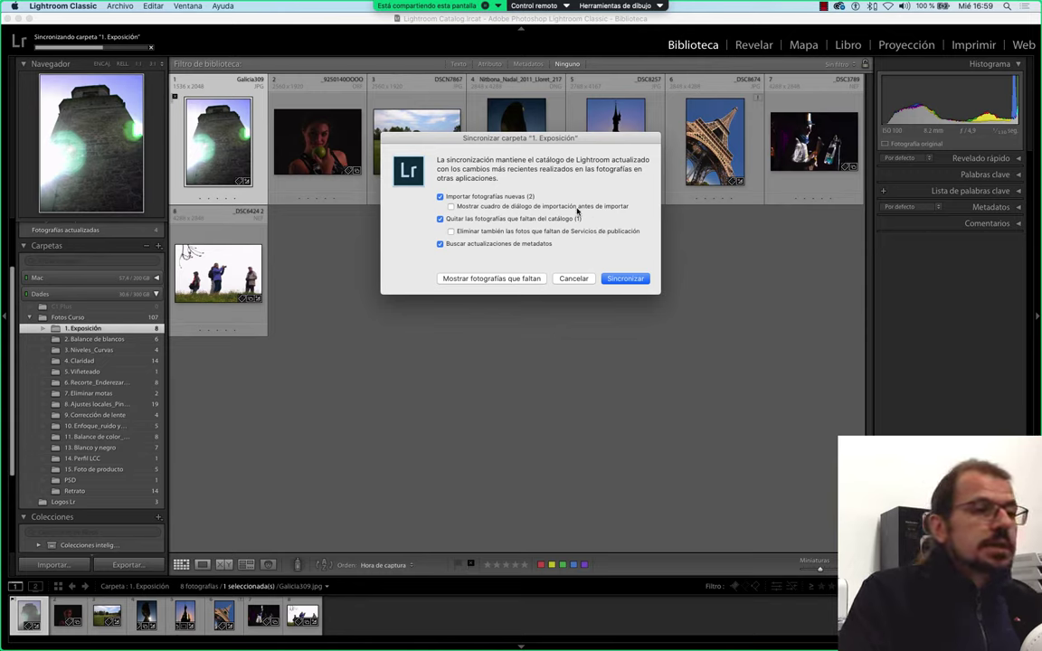
{"action": "left_click", "coordinate": [440, 219]}
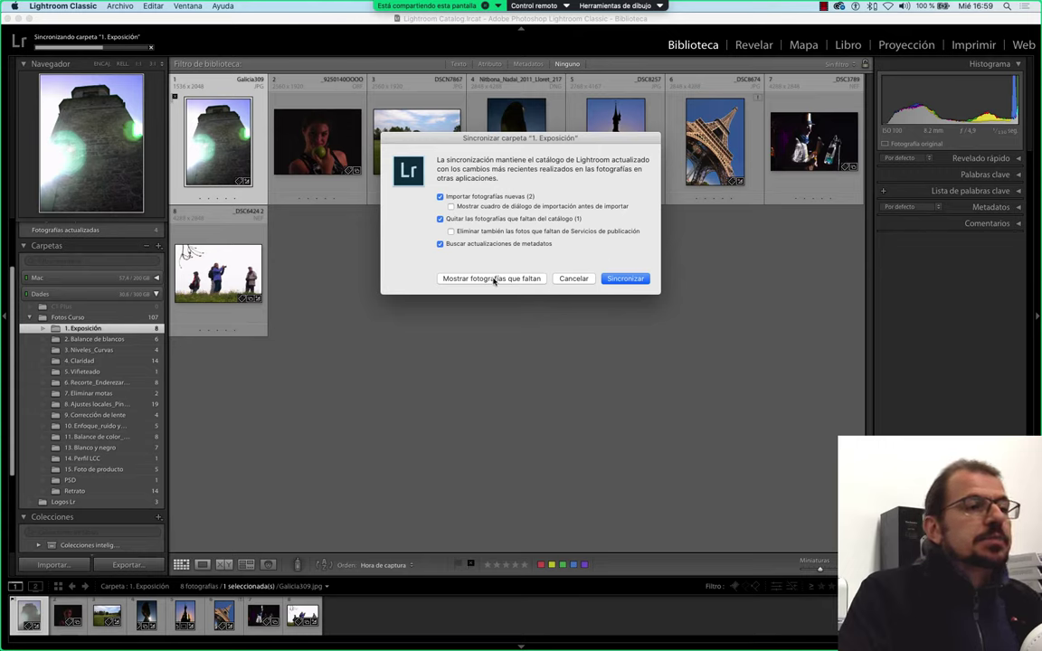
{"action": "left_click", "coordinate": [624, 277]}
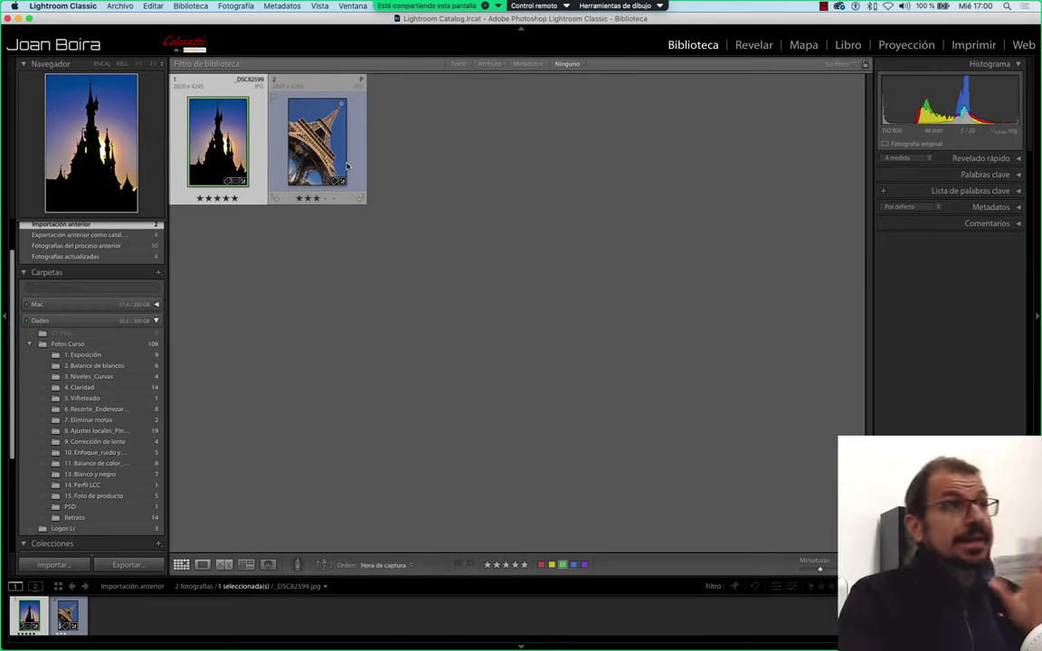
Jump from _DSC82599 to its Library folder, showing 1. Exposición's 9 photos
{"action": "scroll", "coordinate": [114, 253], "scroll_direction": "up", "scroll_amount": 1}
{"action": "scroll", "coordinate": [114, 254], "scroll_direction": "up", "scroll_amount": 1}
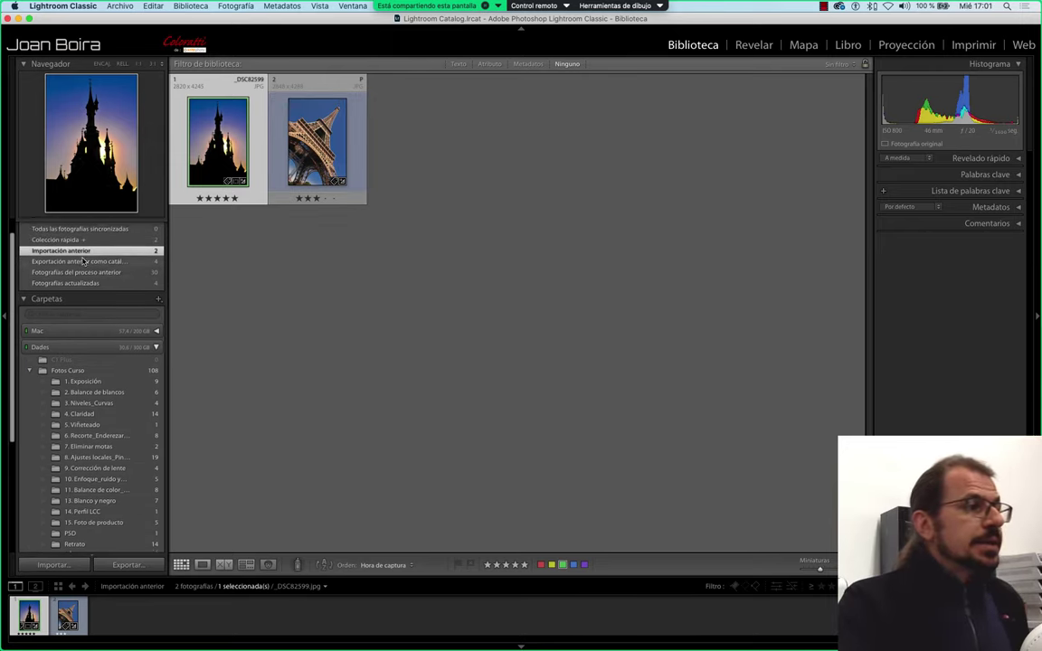
{"action": "scroll", "coordinate": [118, 255], "scroll_direction": "up", "scroll_amount": 1}
{"action": "scroll", "coordinate": [125, 258], "scroll_direction": "up", "scroll_amount": 1}
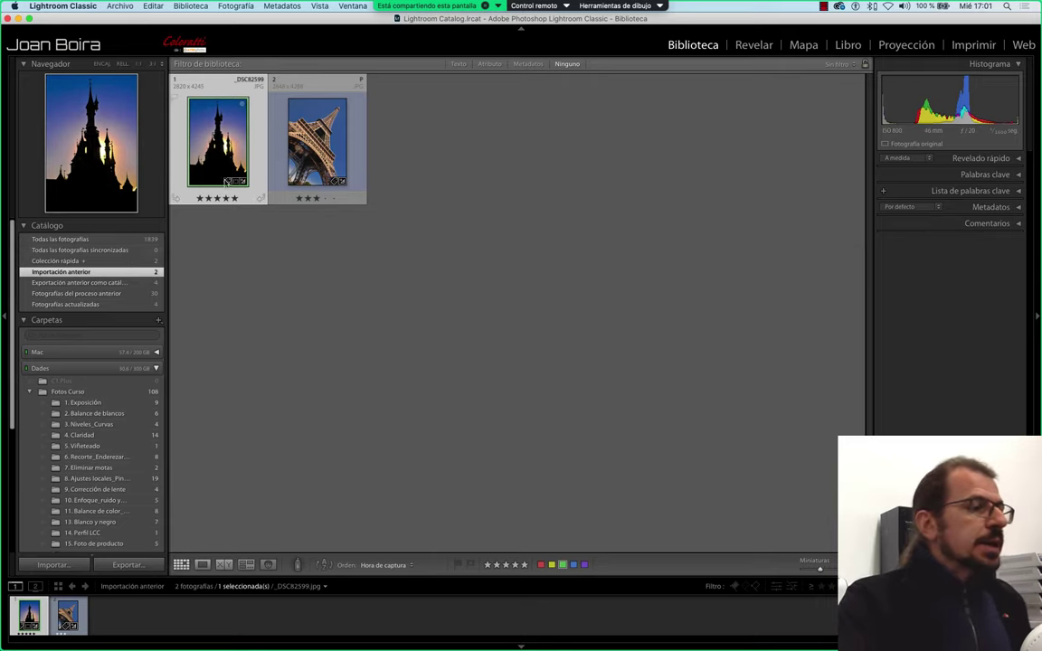
{"action": "mouse_move", "coordinate": [218, 140]}
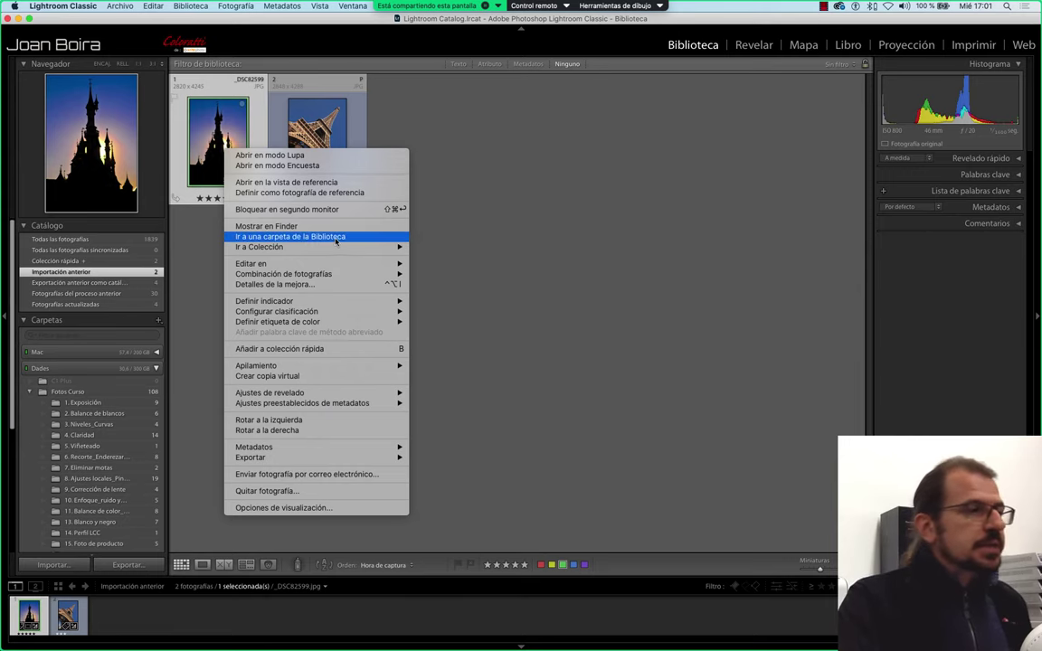
{"action": "left_click", "coordinate": [335, 237]}
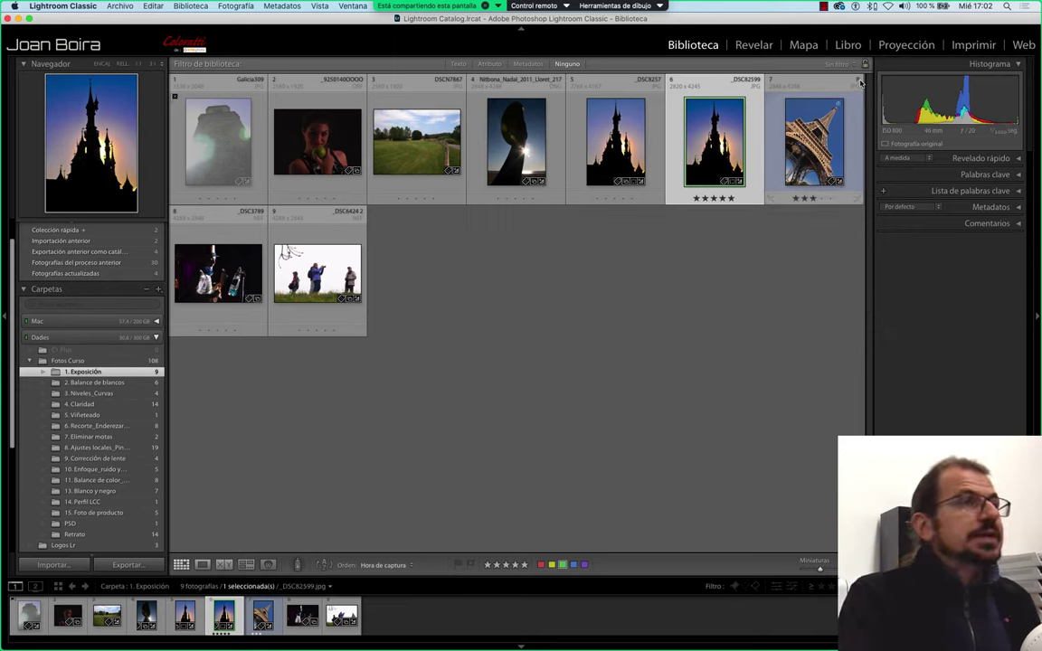
{"action": "mouse_move", "coordinate": [715, 140]}
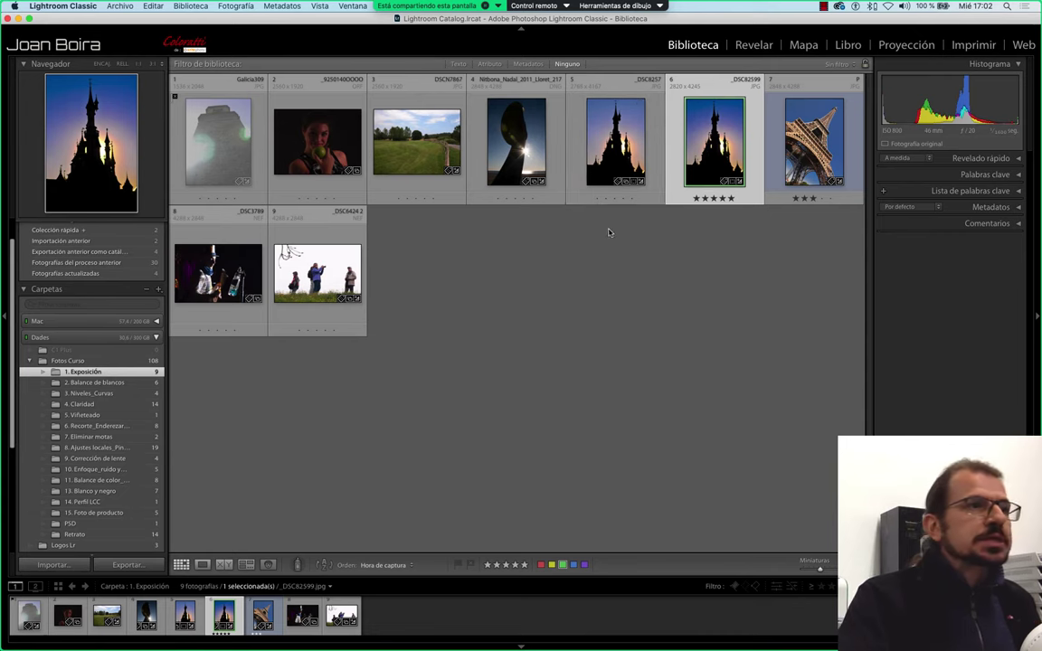
Synchronize the 108-photo Fotos Curso folder, finding no changes, then open the Biblioteca menu
{"action": "left_click", "coordinate": [66, 359]}
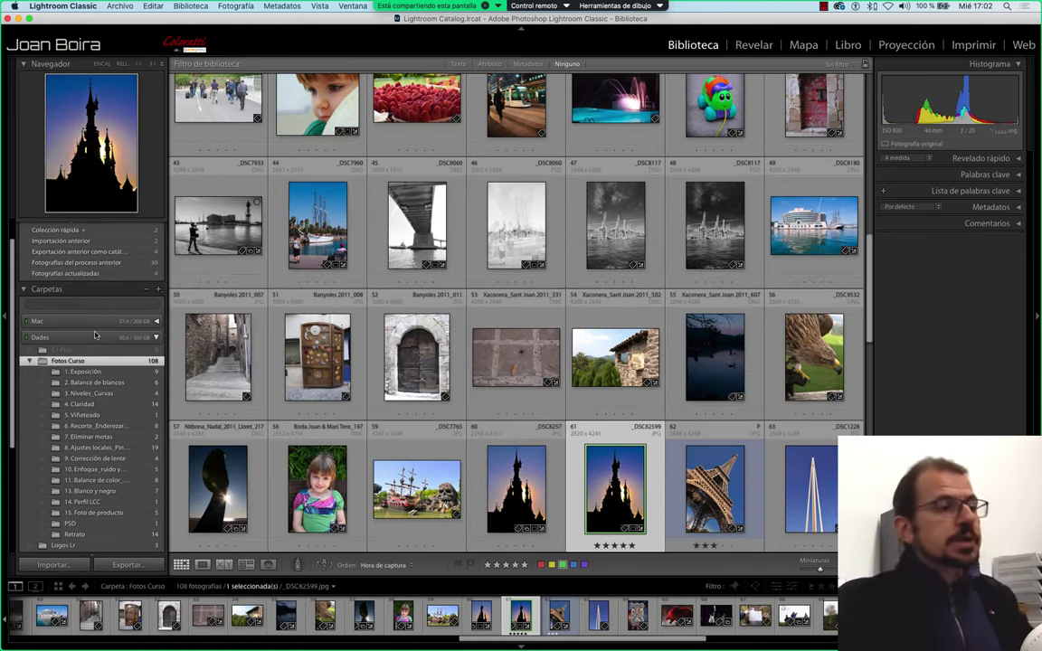
{"action": "right_click", "coordinate": [128, 363]}
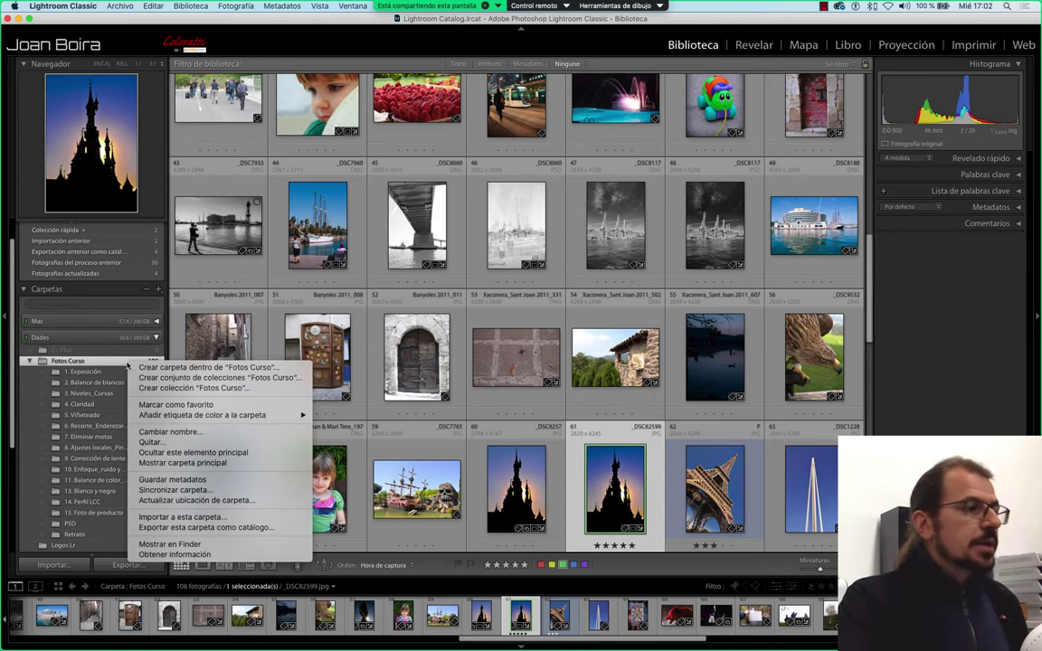
{"action": "left_click", "coordinate": [203, 500]}
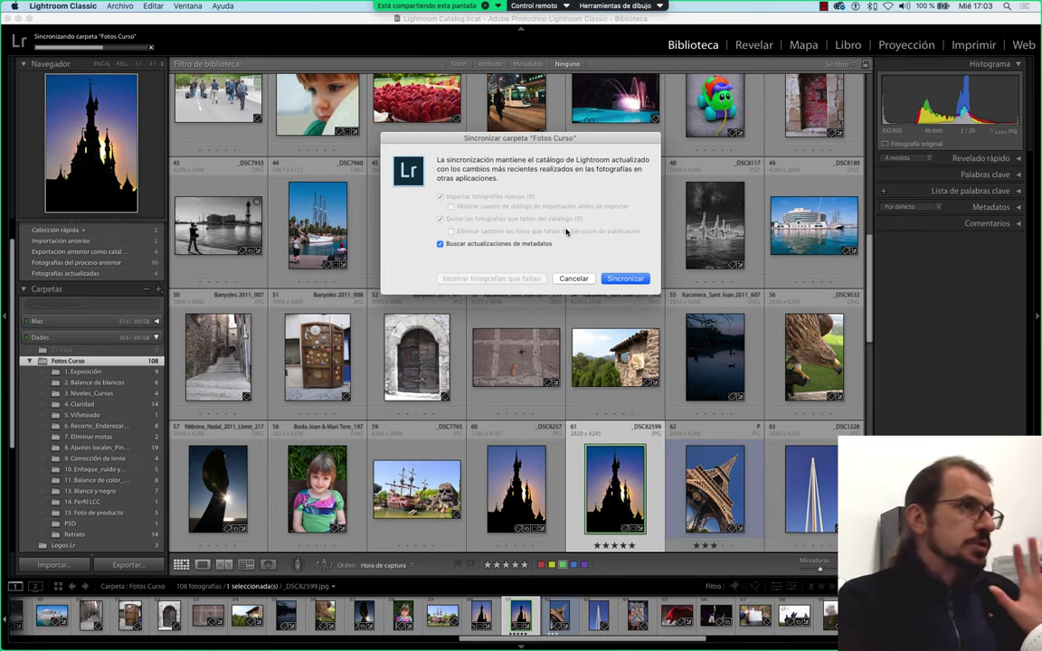
{"action": "left_click", "coordinate": [624, 278]}
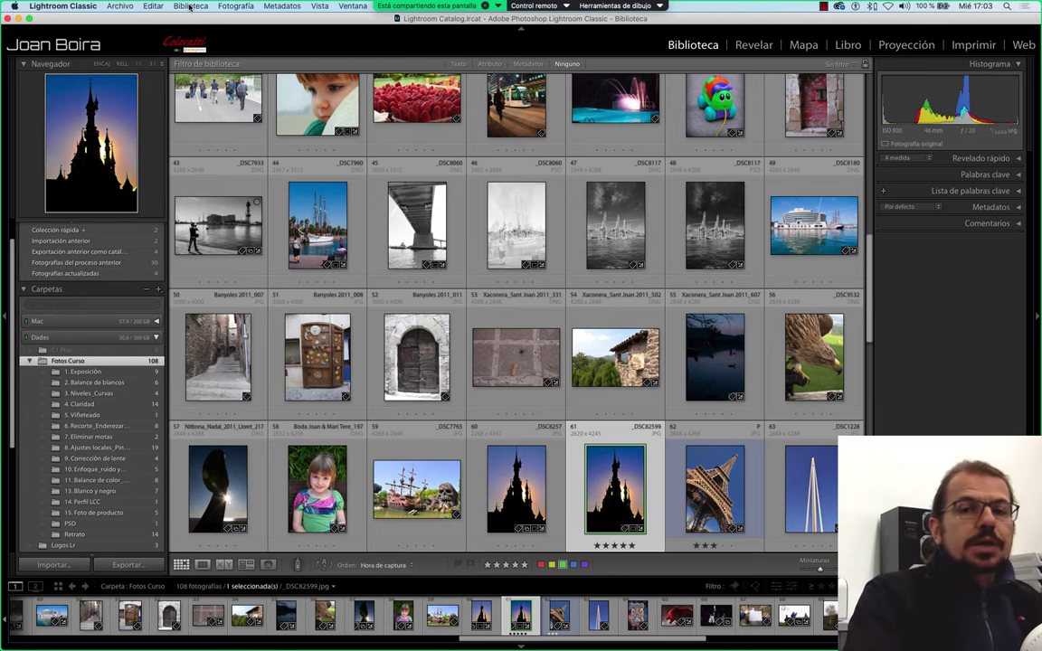
{"action": "left_click", "coordinate": [191, 6]}
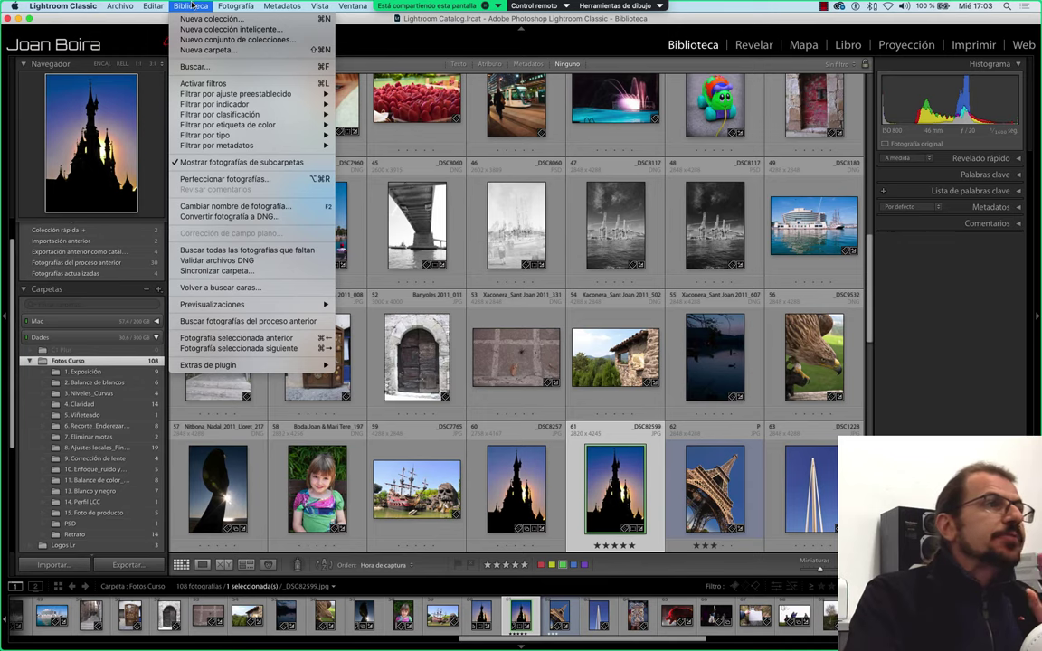
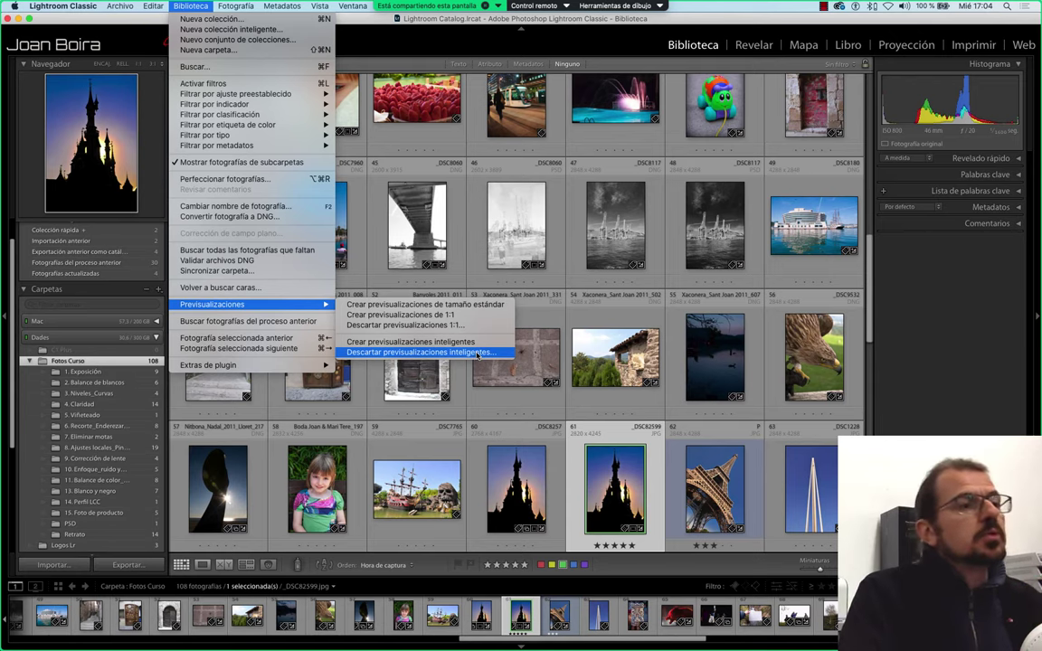
Close the Previsualizaciones menu without choosing anything, back to the Fotos Curso grid
{"action": "key", "text": "Escape"}
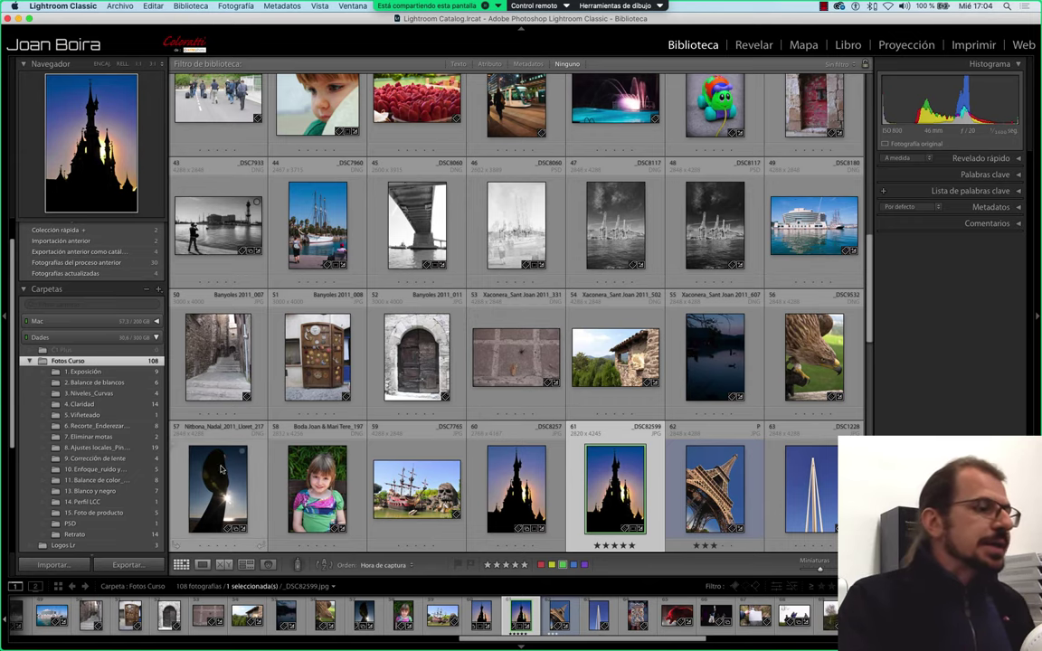
View the castle photo in Loupe and browse forward two photos
{"action": "key", "text": "e"}
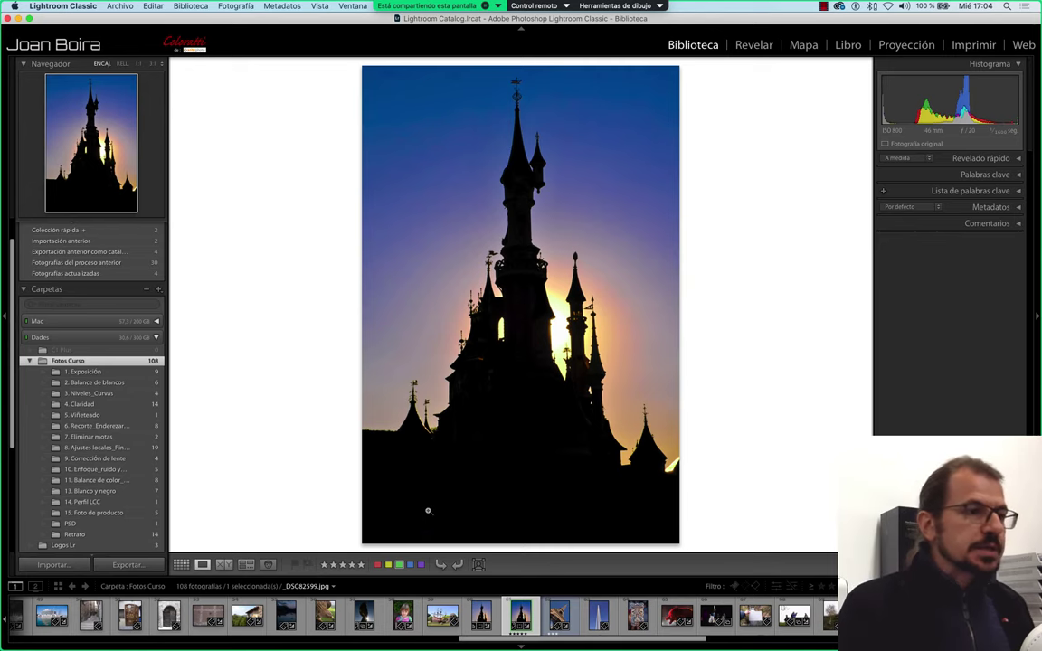
{"action": "key", "text": "Right"}
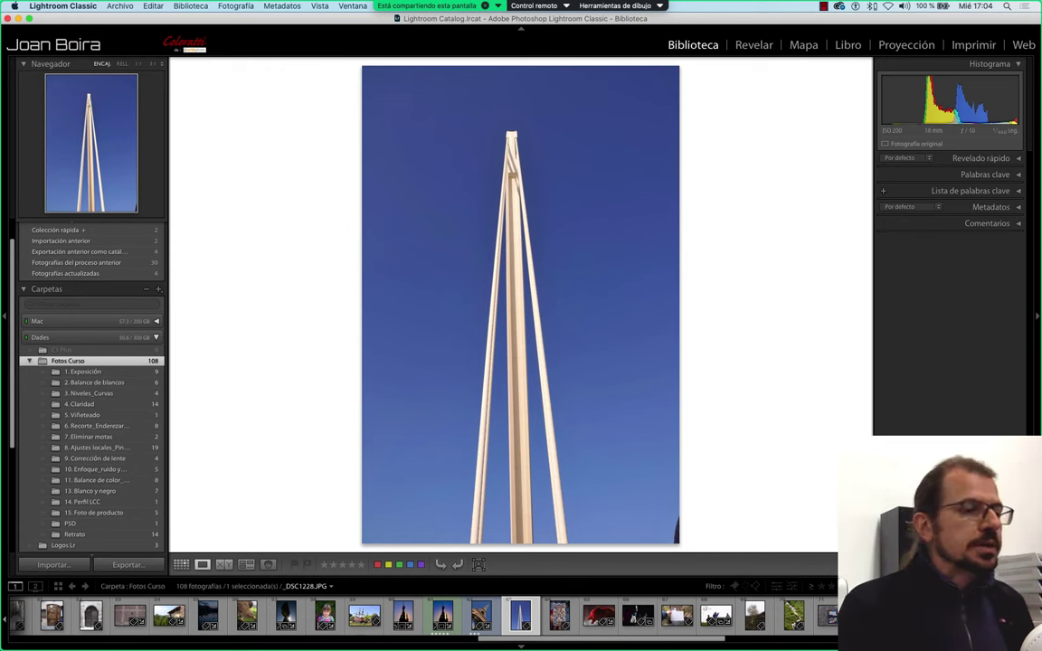
{"action": "key", "text": "Right"}
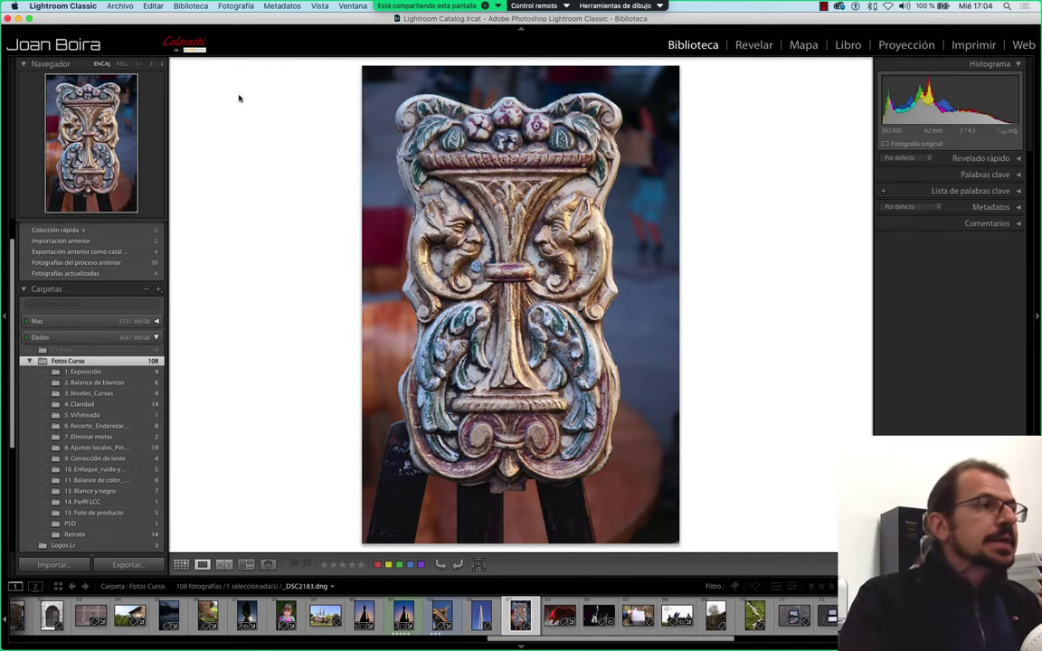
Turn off Avance automático, label the ornament photo _DSC2183.dng red, then go to the bear photo
{"action": "left_click", "coordinate": [219, 6]}
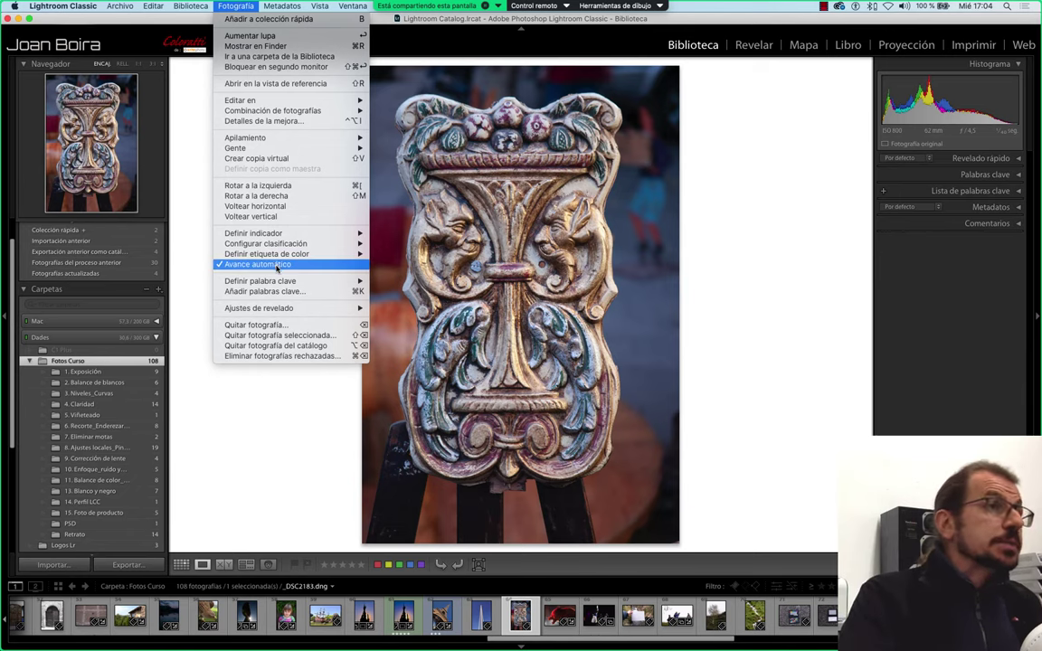
{"action": "left_click", "coordinate": [277, 265]}
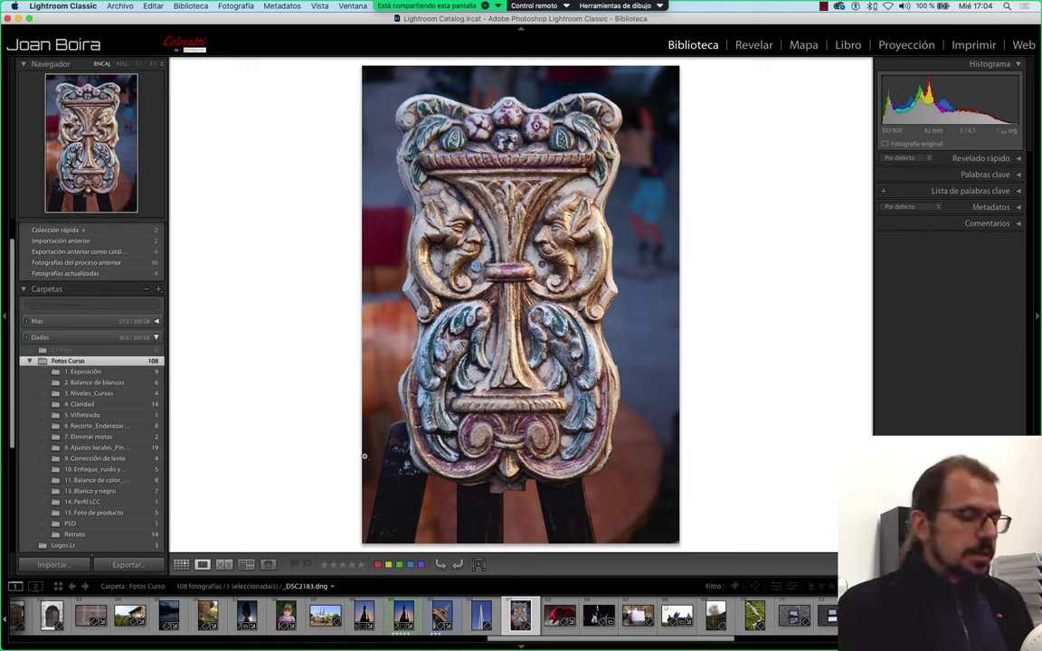
{"action": "key", "text": "6"}
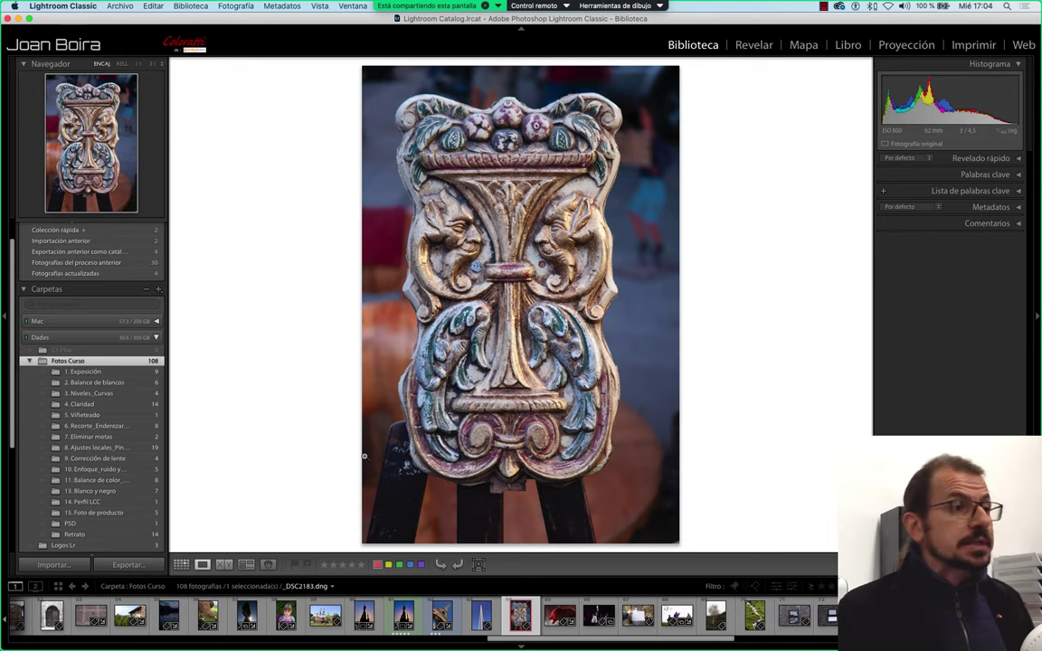
{"action": "key", "text": "Right"}
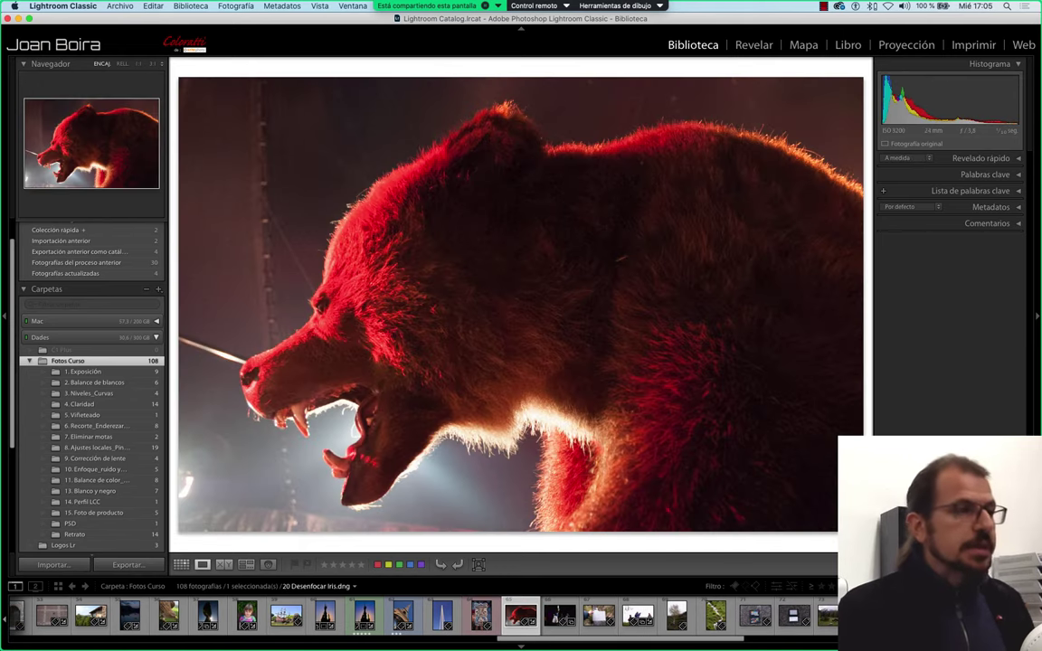
Label the bear photo yellow, move to the performer photo, and check the Fotografía menu
{"action": "key", "text": "7"}
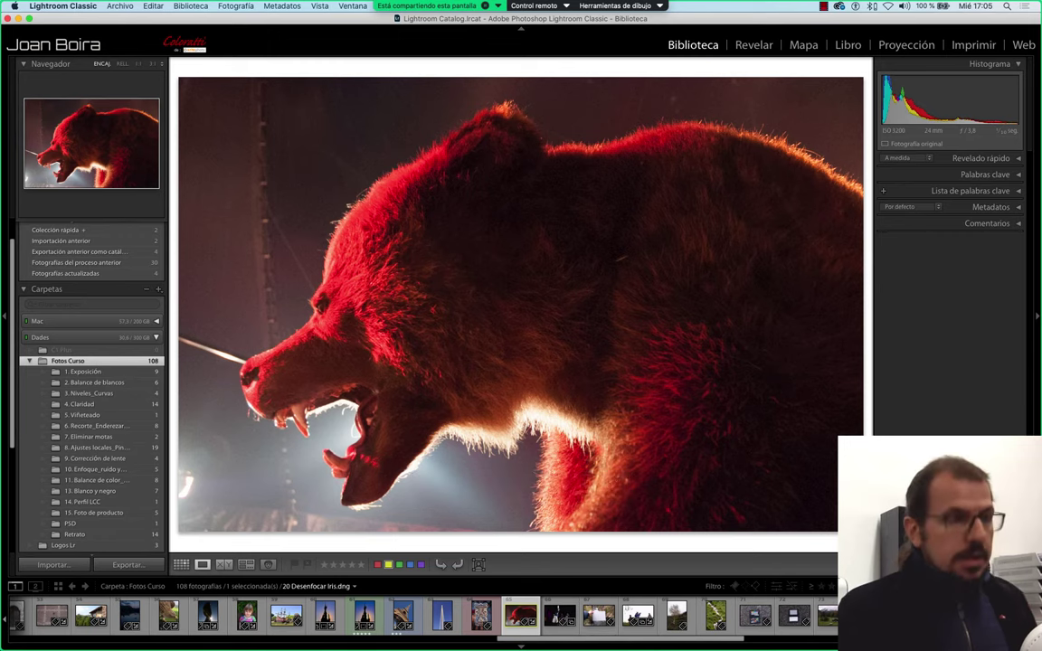
{"action": "key", "text": "Right"}
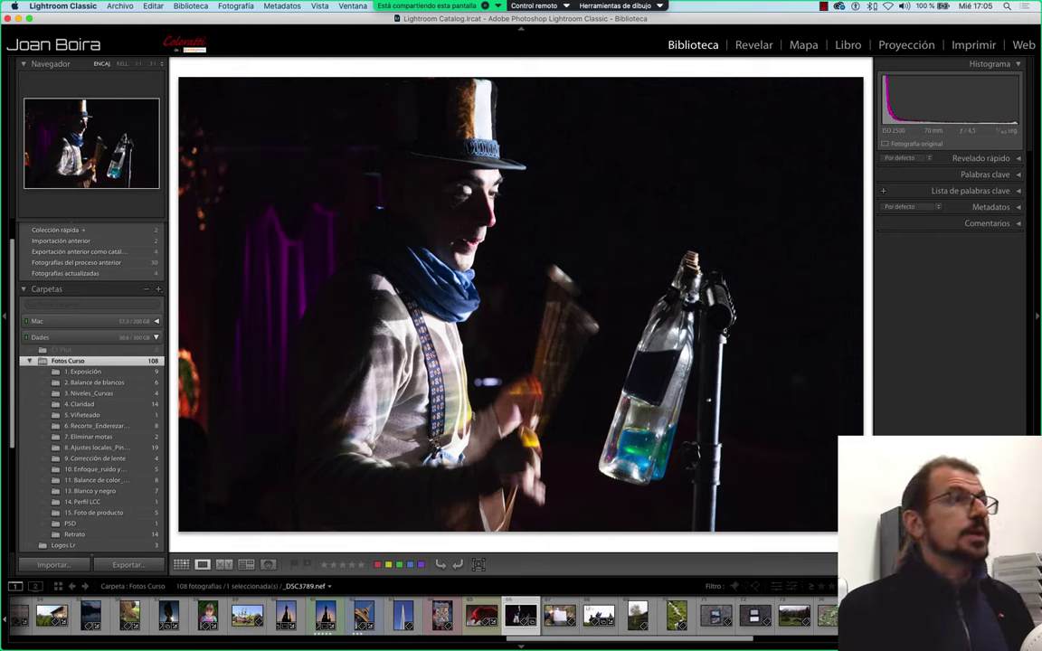
{"action": "left_click", "coordinate": [237, 5]}
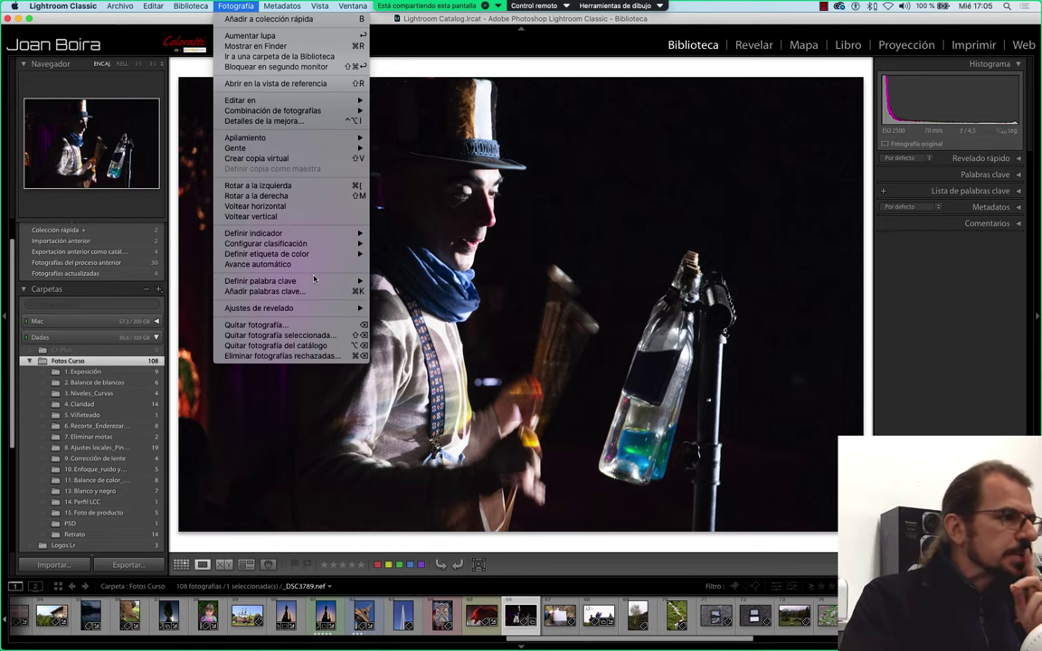
{"action": "key", "text": "Escape"}
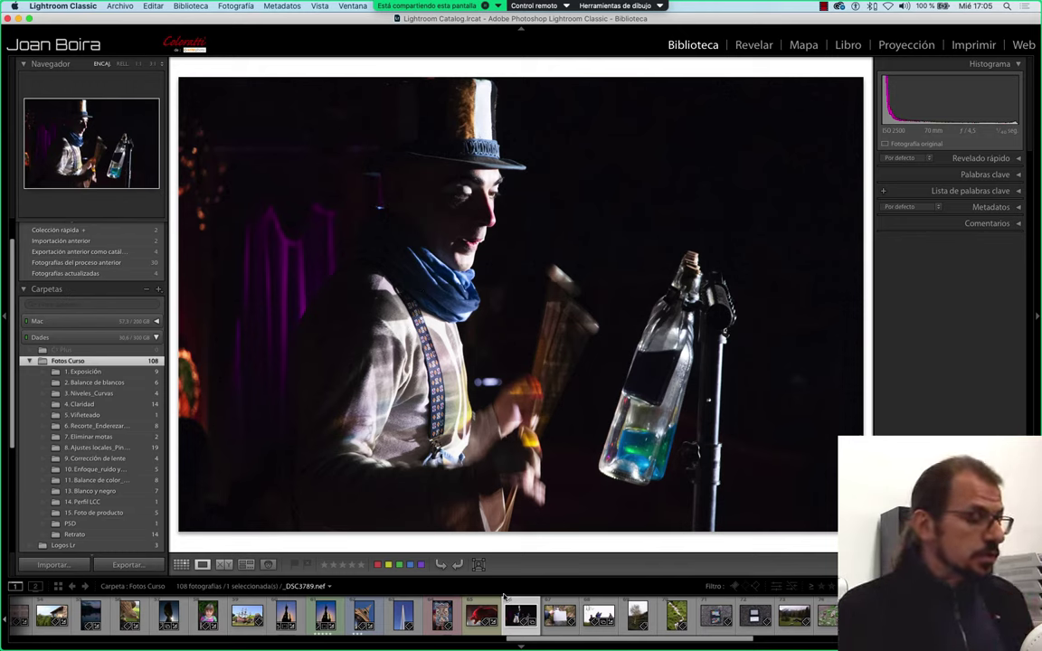
Advance past the grey card and colour-label the hill and stream photos, ending on _DSC6624.nef
{"action": "key", "text": "Right"}
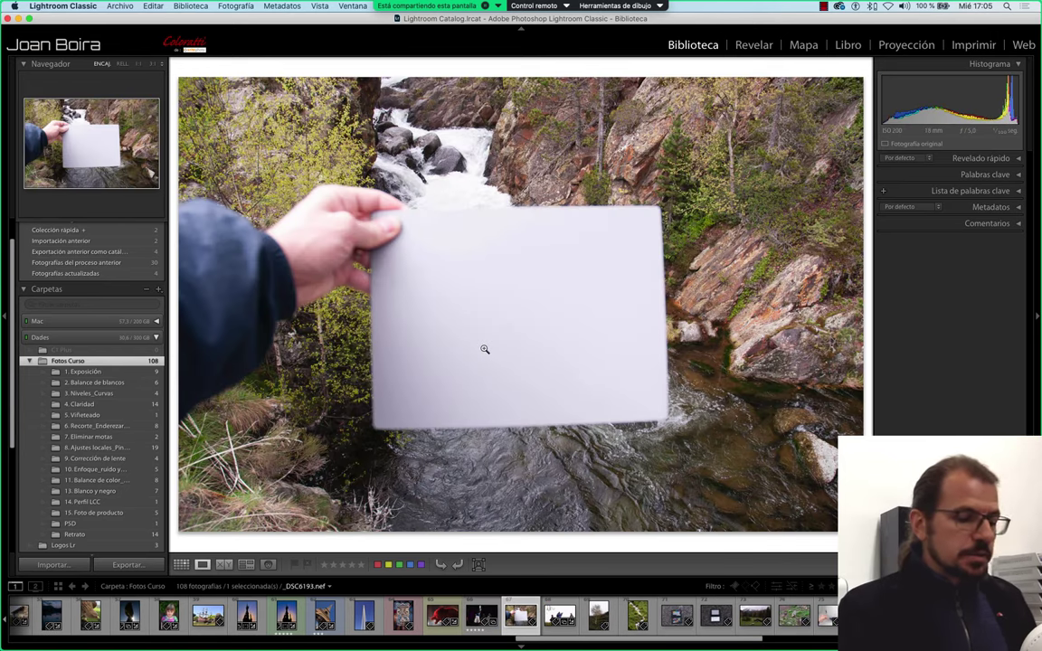
{"action": "key", "text": "Right"}
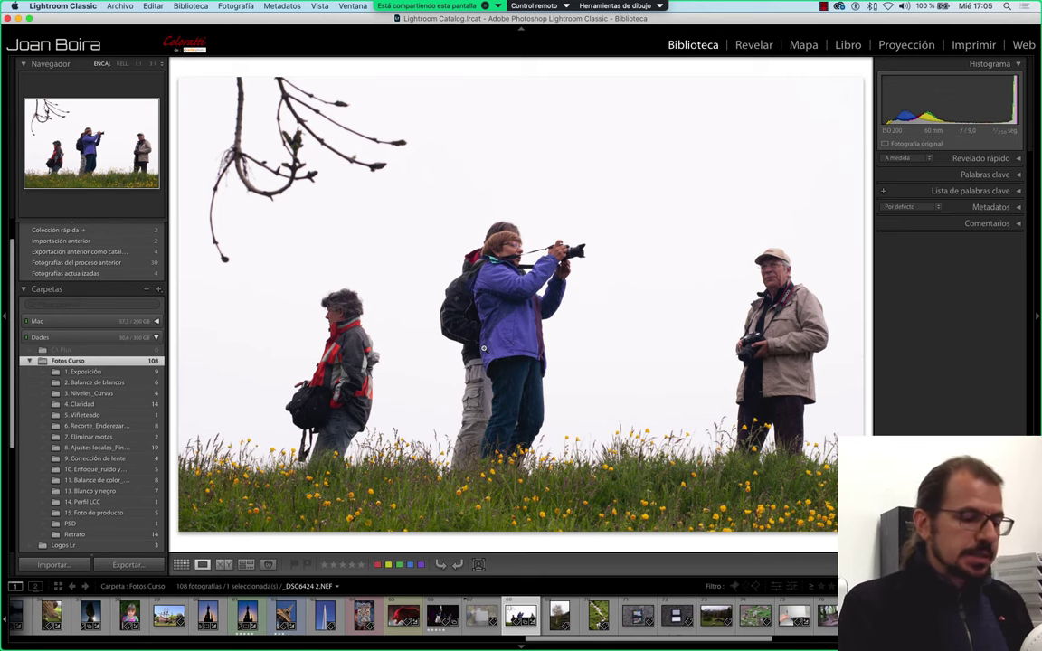
{"action": "key", "text": "9"}
{"action": "key", "text": "Right"}
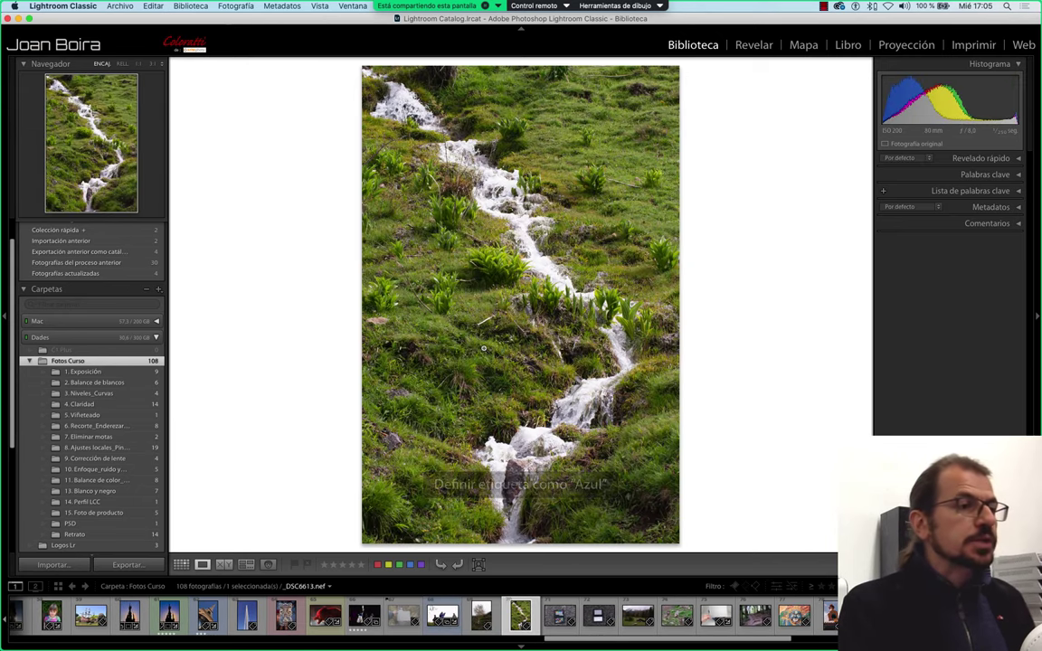
{"action": "key", "text": "7"}
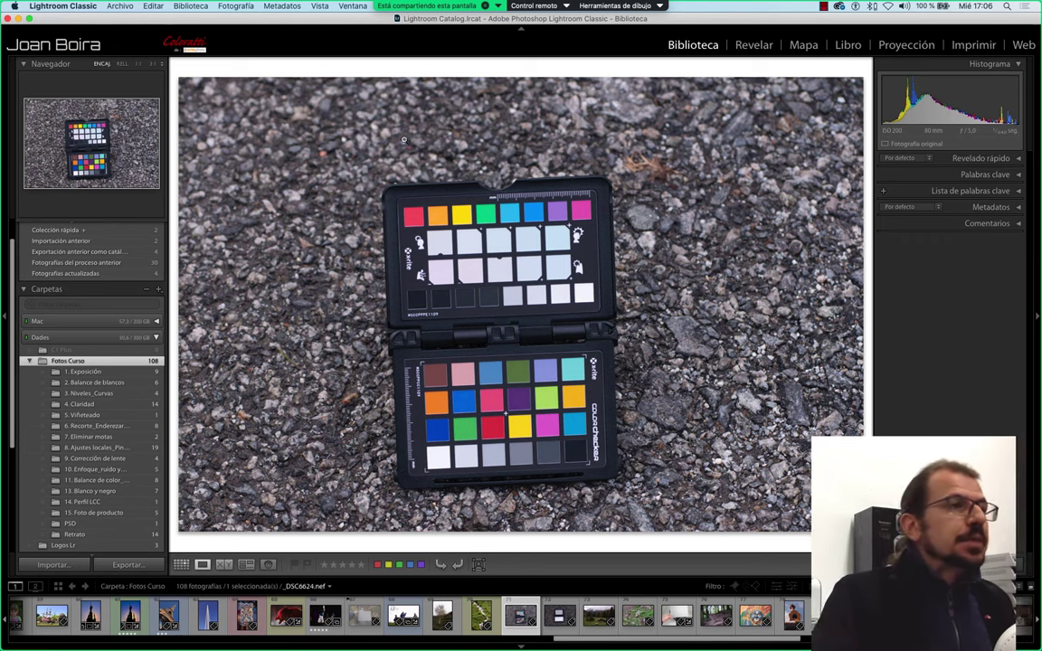
{"action": "left_click", "coordinate": [235, 5]}
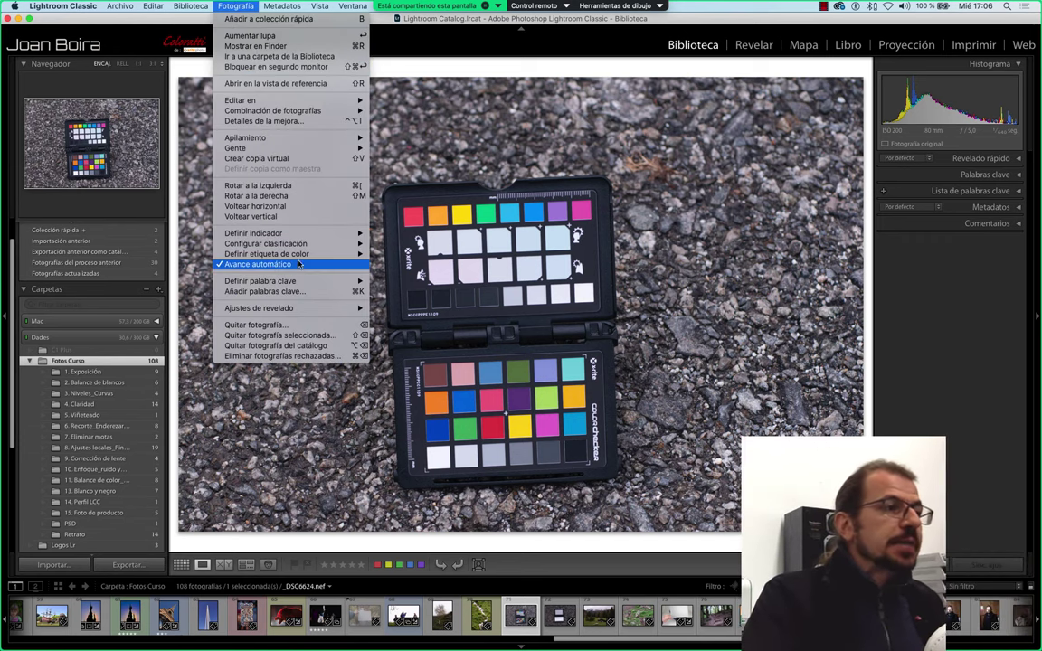
{"action": "left_click", "coordinate": [237, 5]}
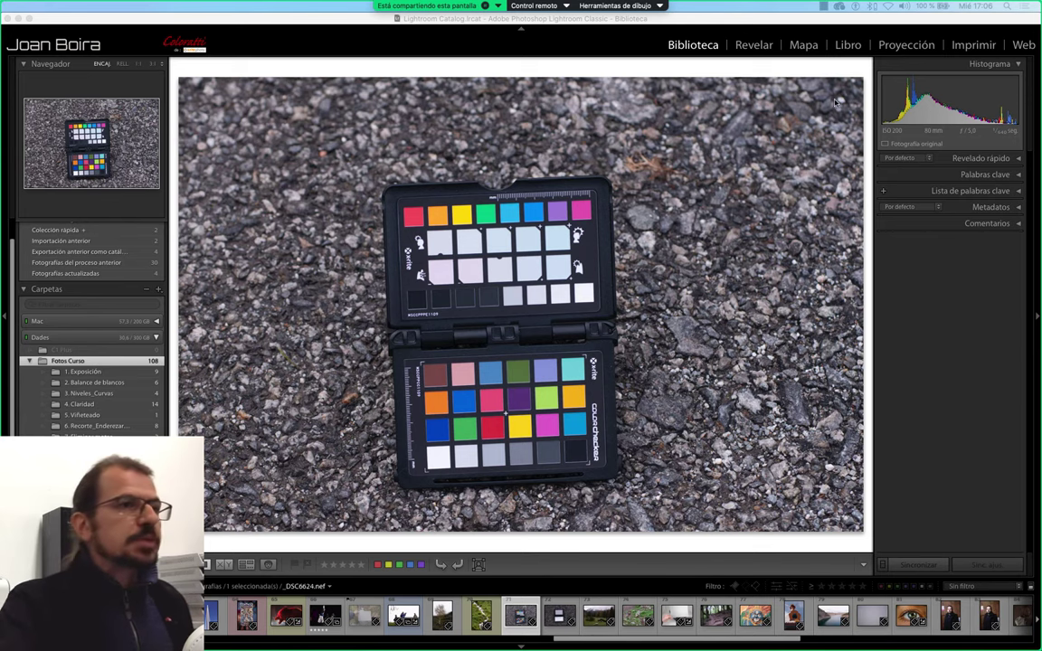
{"action": "left_click", "coordinate": [753, 45]}
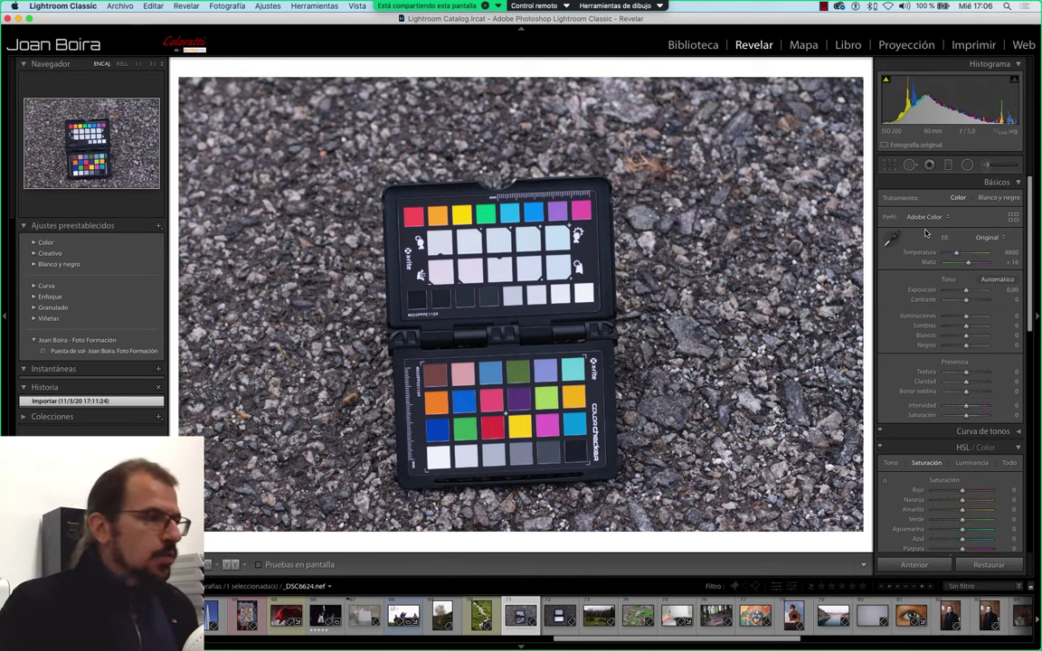
{"action": "left_click", "coordinate": [694, 46]}
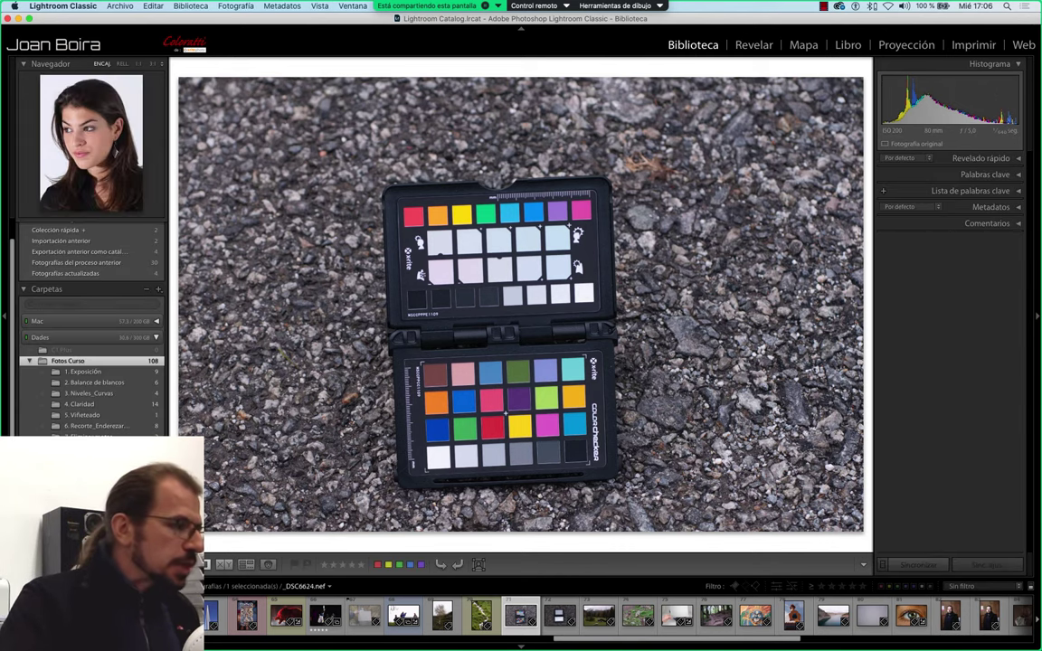
Open the portrait folder, select lips close-up _9252535.jpg, zoom into the teeth and switch to Revelar
{"action": "left_click", "coordinate": [91, 458]}
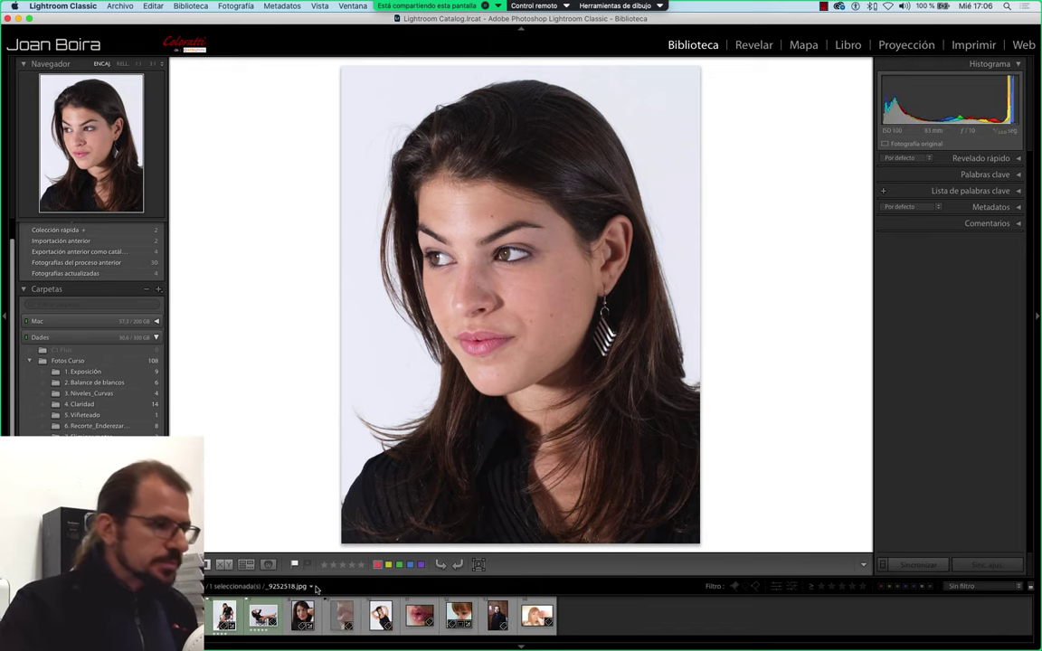
{"action": "left_click", "coordinate": [493, 622]}
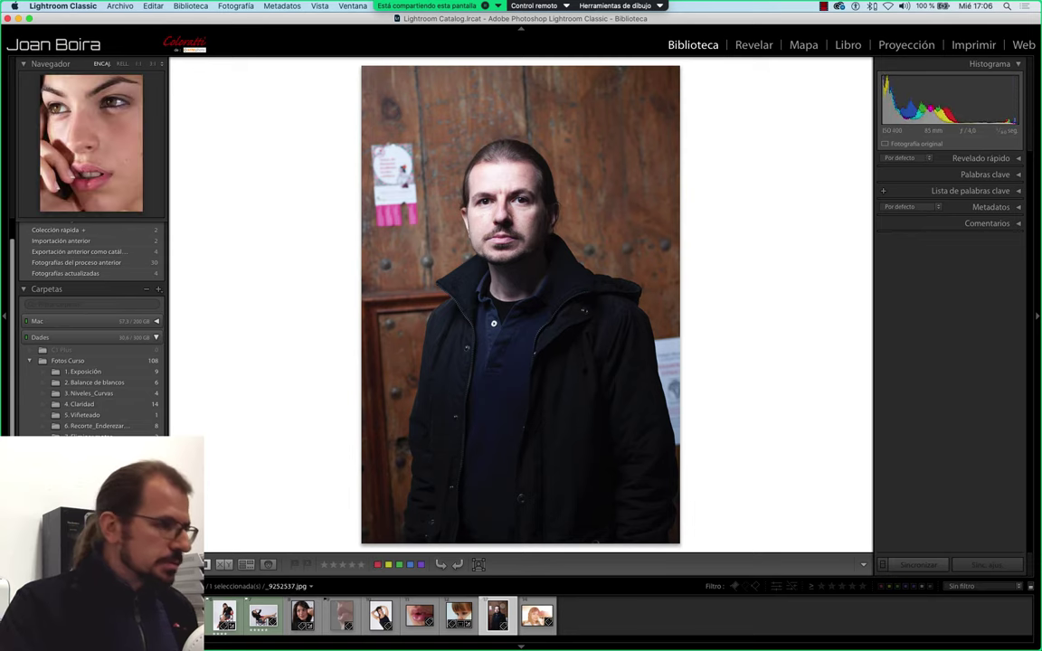
{"action": "left_click", "coordinate": [418, 616]}
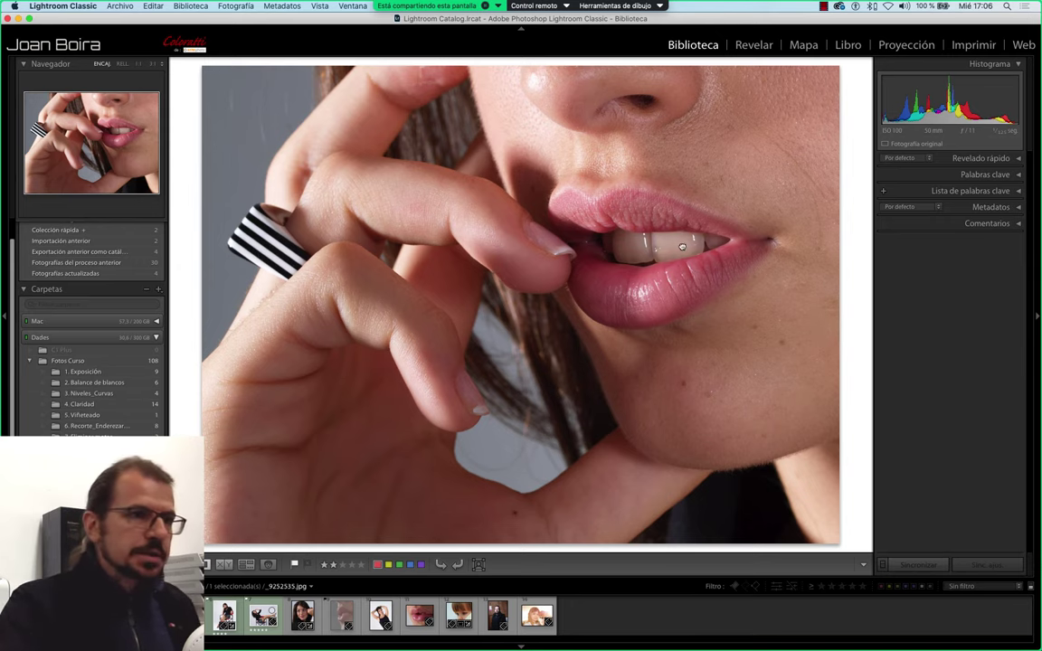
{"action": "left_click", "coordinate": [682, 246]}
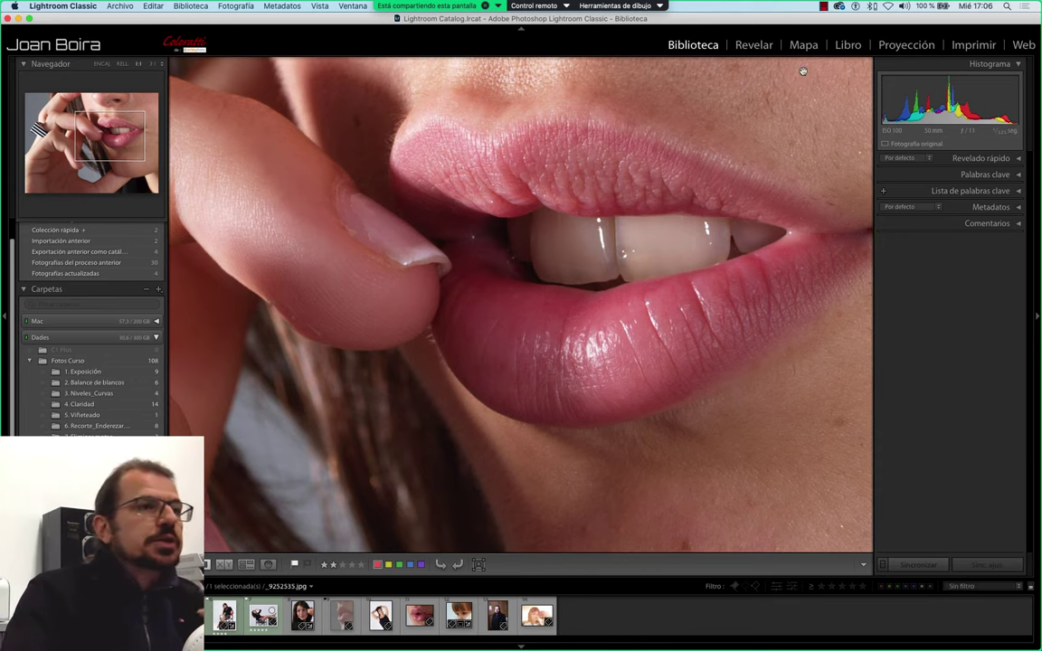
{"action": "left_click", "coordinate": [757, 45]}
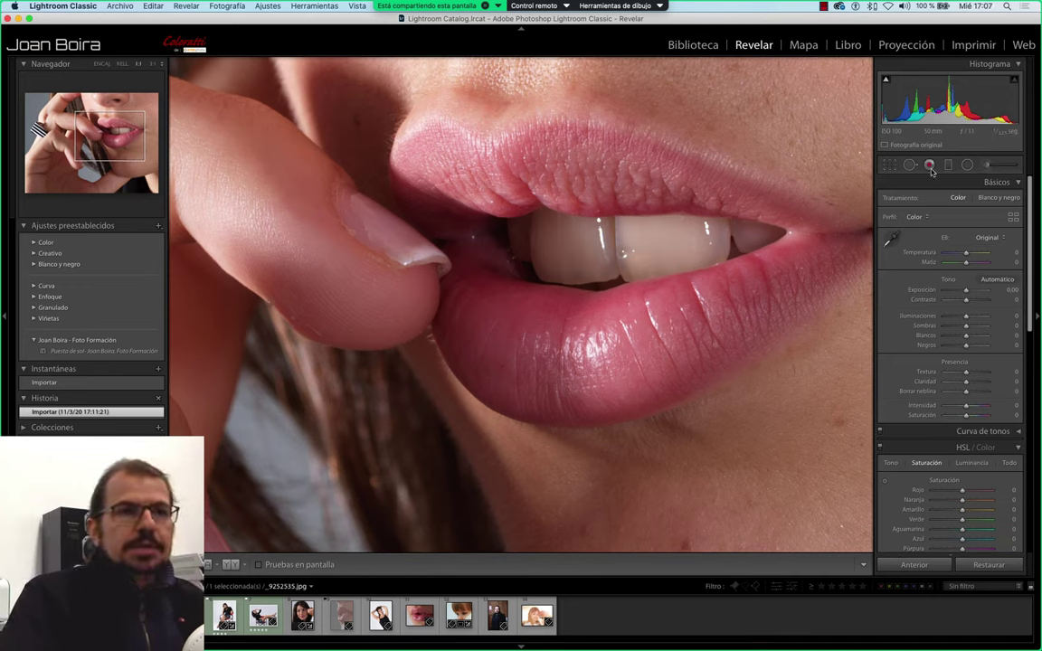
Paint a brush mask on the teeth, try blacks, highlights and saturation, then reset every Efecto slider to 0
{"action": "left_click", "coordinate": [986, 166]}
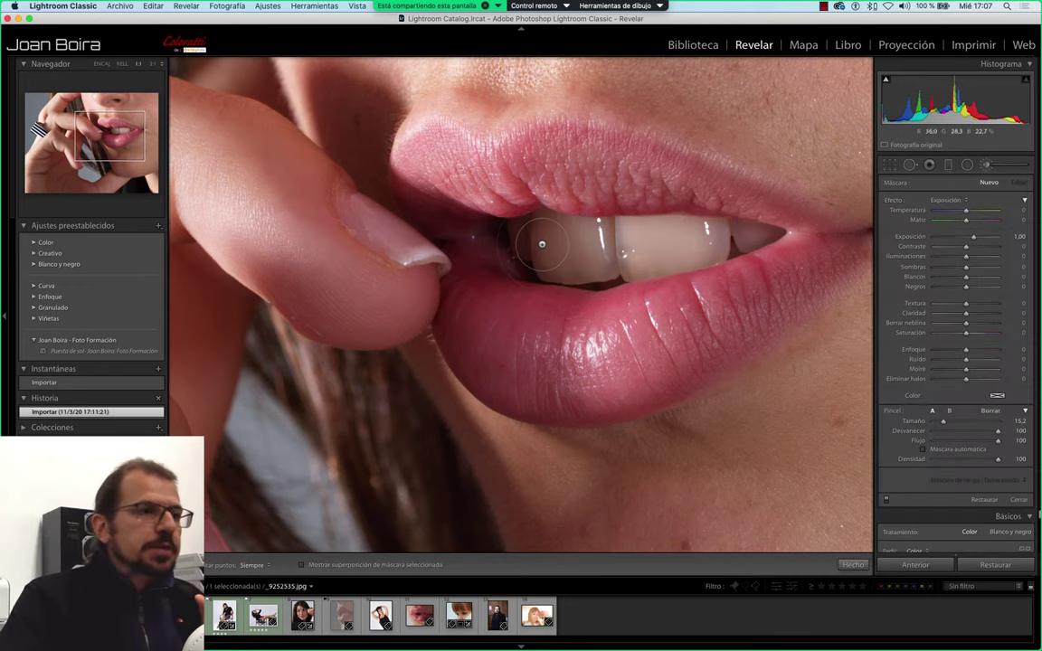
{"action": "left_click_drag", "start_coordinate": [479, 226], "coordinate": [714, 226]}
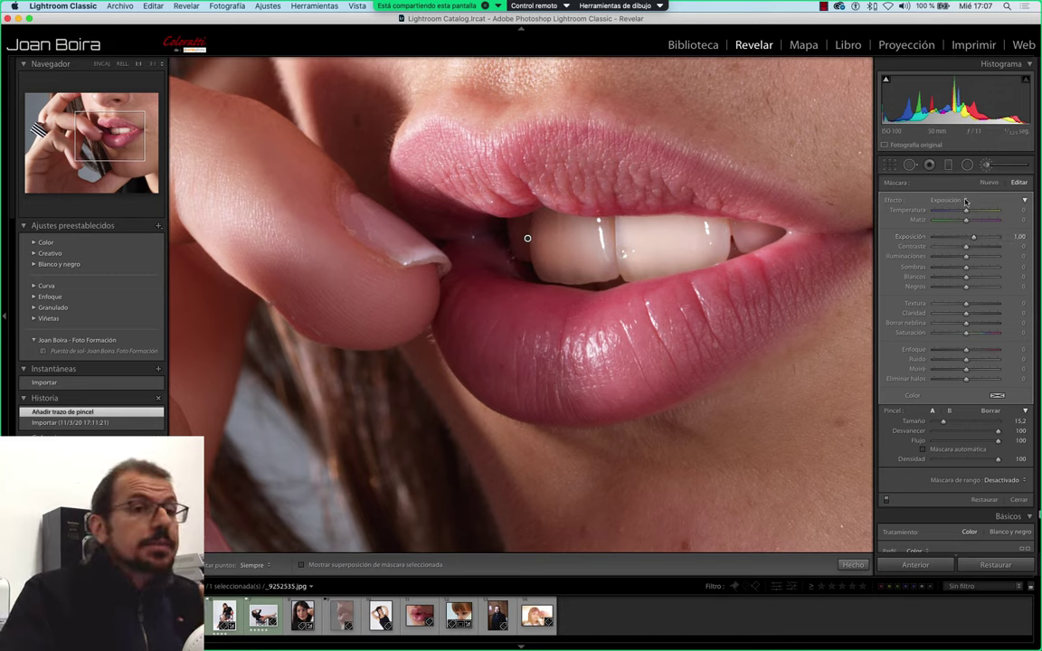
{"action": "mouse_move", "coordinate": [966, 286]}
{"action": "left_mouse_down"}
{"action": "mouse_move", "coordinate": [985, 286]}
{"action": "mouse_move", "coordinate": [998, 256]}
{"action": "mouse_move", "coordinate": [933, 246]}
{"action": "left_mouse_up"}
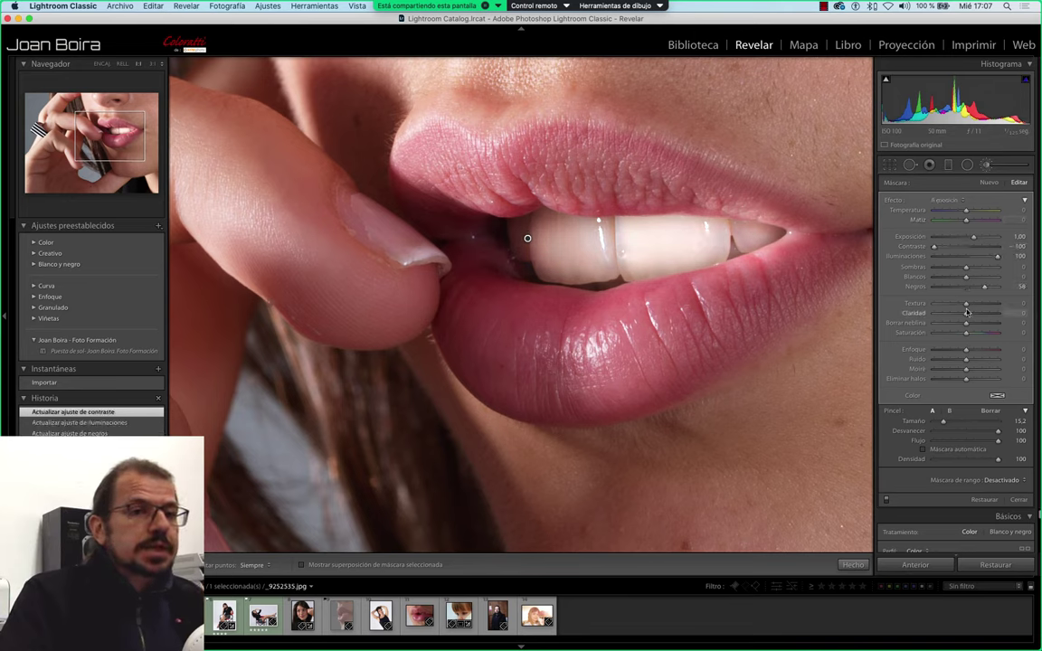
{"action": "mouse_move", "coordinate": [966, 303]}
{"action": "left_mouse_down"}
{"action": "mouse_move", "coordinate": [996, 303]}
{"action": "mouse_move", "coordinate": [988, 322]}
{"action": "left_mouse_up"}
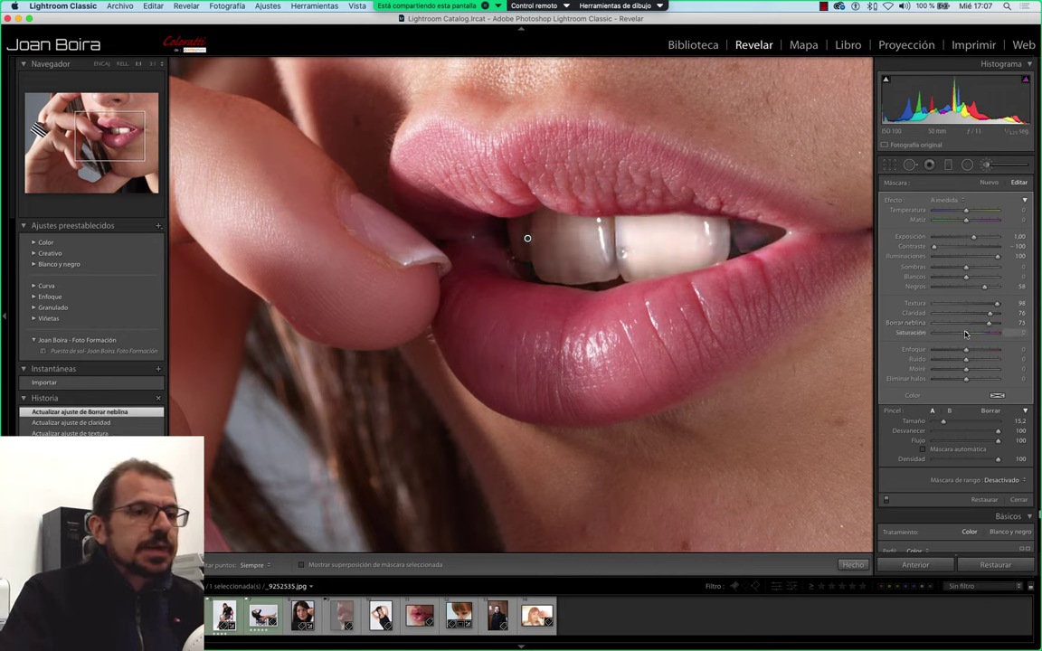
{"action": "left_click_drag", "start_coordinate": [995, 332], "coordinate": [996, 332]}
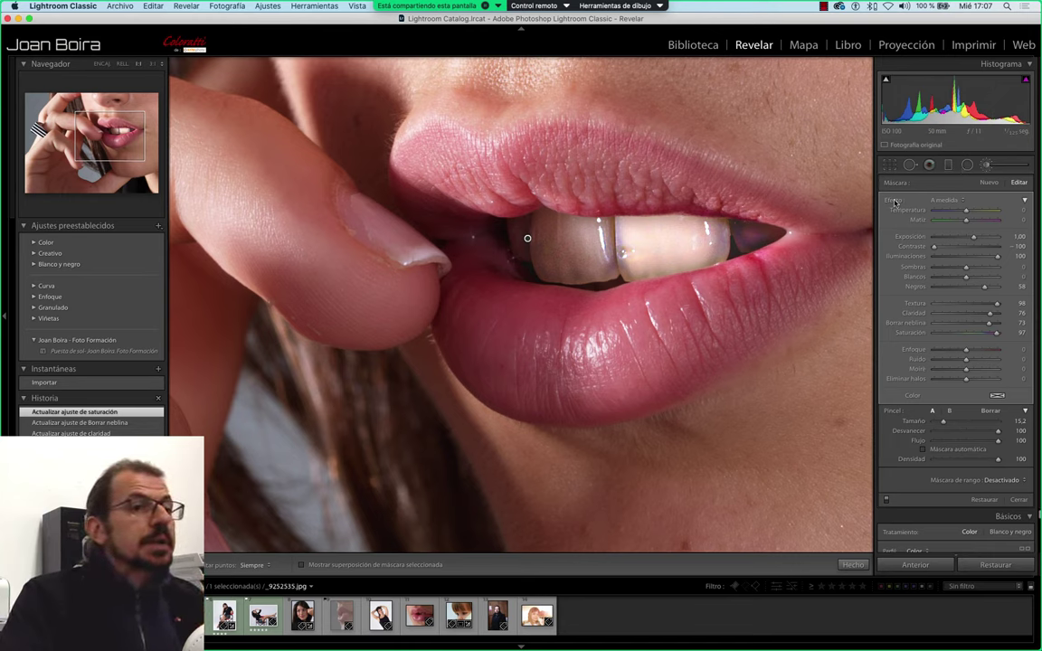
{"action": "double_click", "coordinate": [896, 203]}
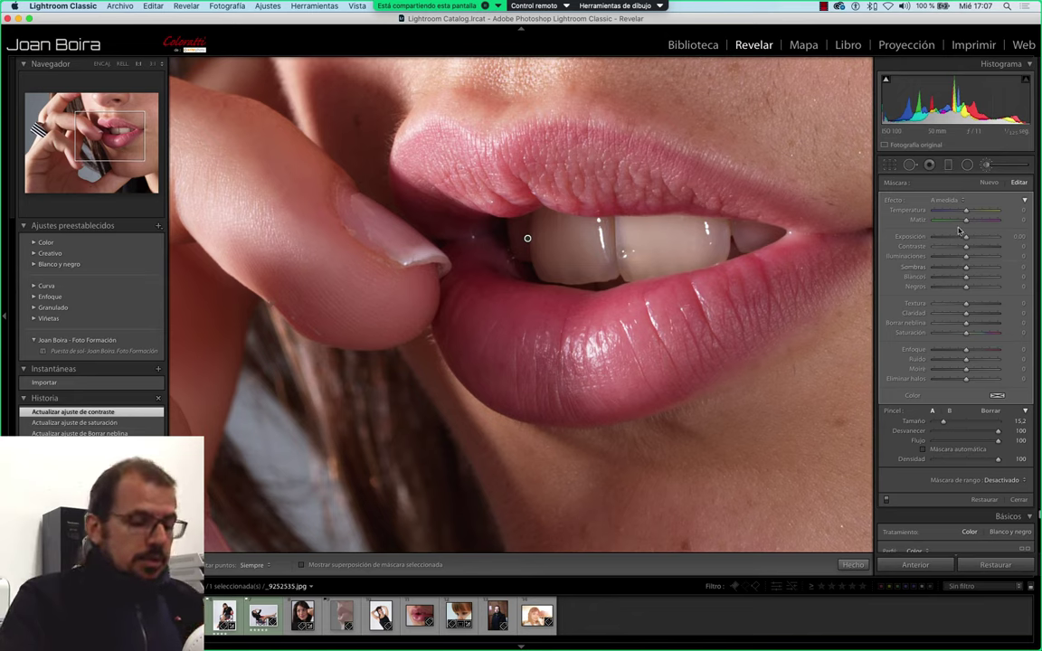
Show the red mask overlay, paint a stroke on the teeth, and open Superposición de máscara de ajuste
{"action": "key", "text": "o"}
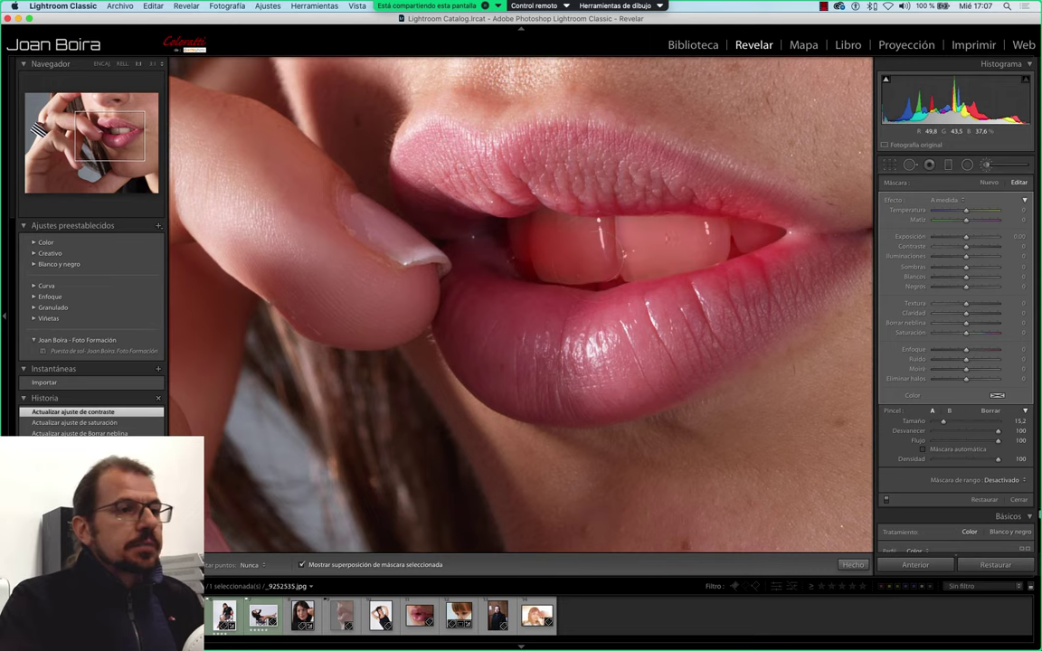
{"action": "left_click", "coordinate": [527, 238]}
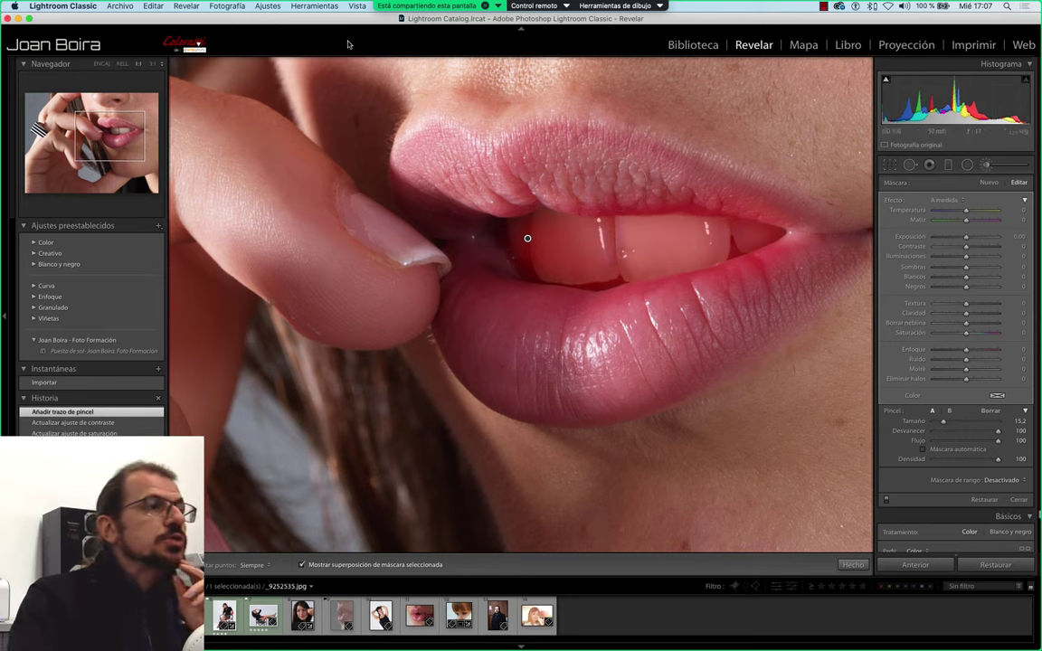
{"action": "left_click", "coordinate": [267, 6]}
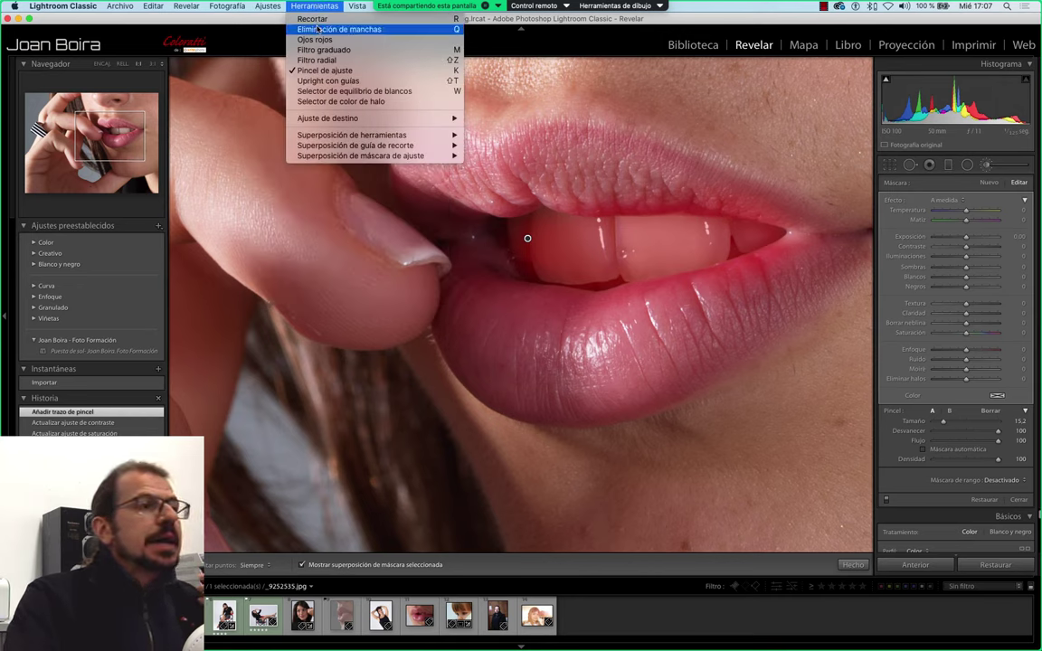
{"action": "mouse_move", "coordinate": [362, 156]}
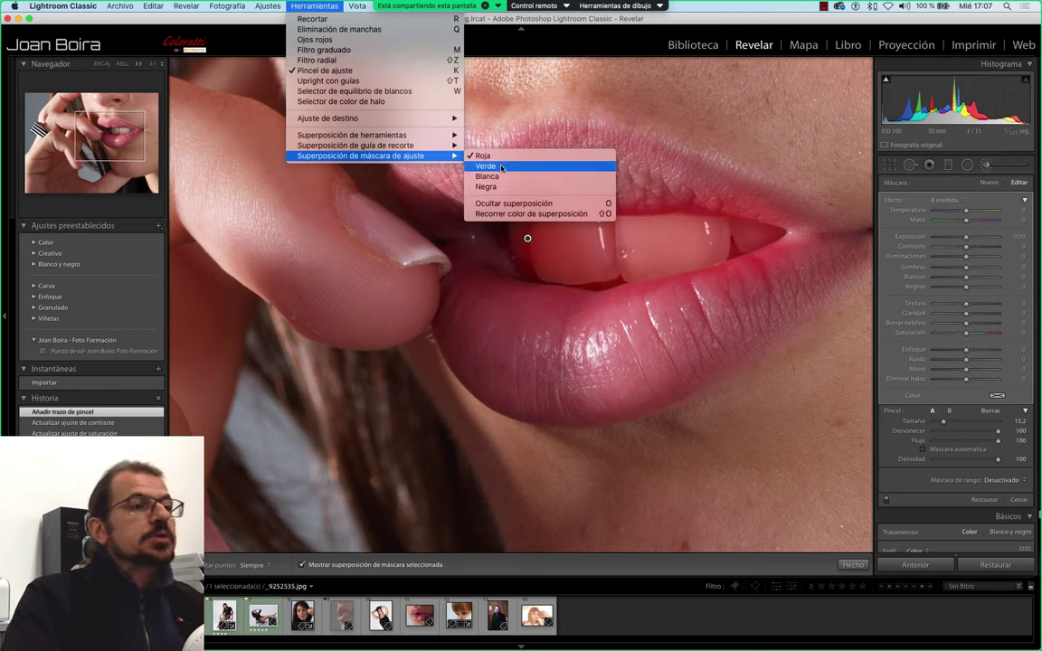
Use a green overlay, paint the teeth, erase lip spill, hide the overlay and raise exposure to 0.17
{"action": "left_click", "coordinate": [486, 166]}
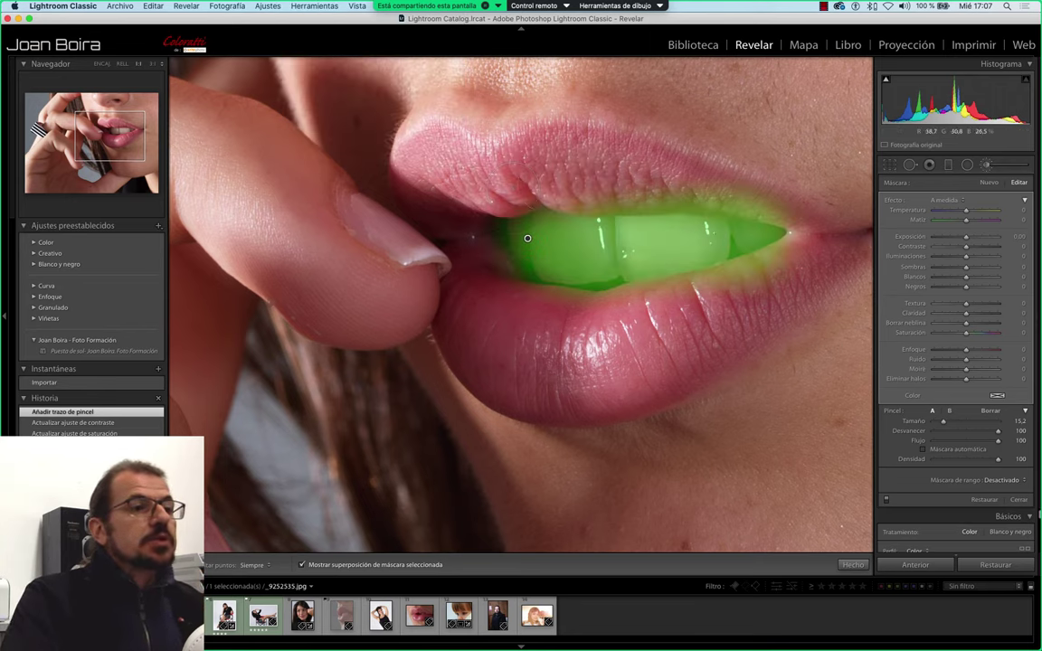
{"action": "left_click_drag", "start_coordinate": [527, 237], "coordinate": [597, 163]}
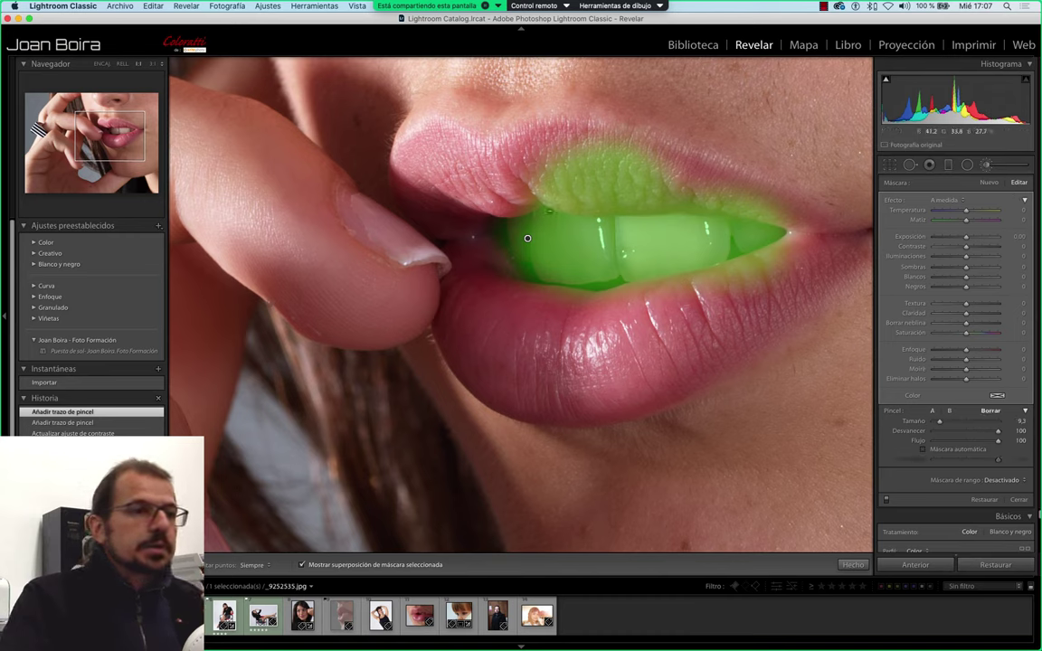
{"action": "mouse_move", "coordinate": [527, 238]}
{"action": "left_mouse_down"}
{"action": "mouse_move", "coordinate": [545, 185]}
{"action": "mouse_move", "coordinate": [667, 189]}
{"action": "left_mouse_up"}
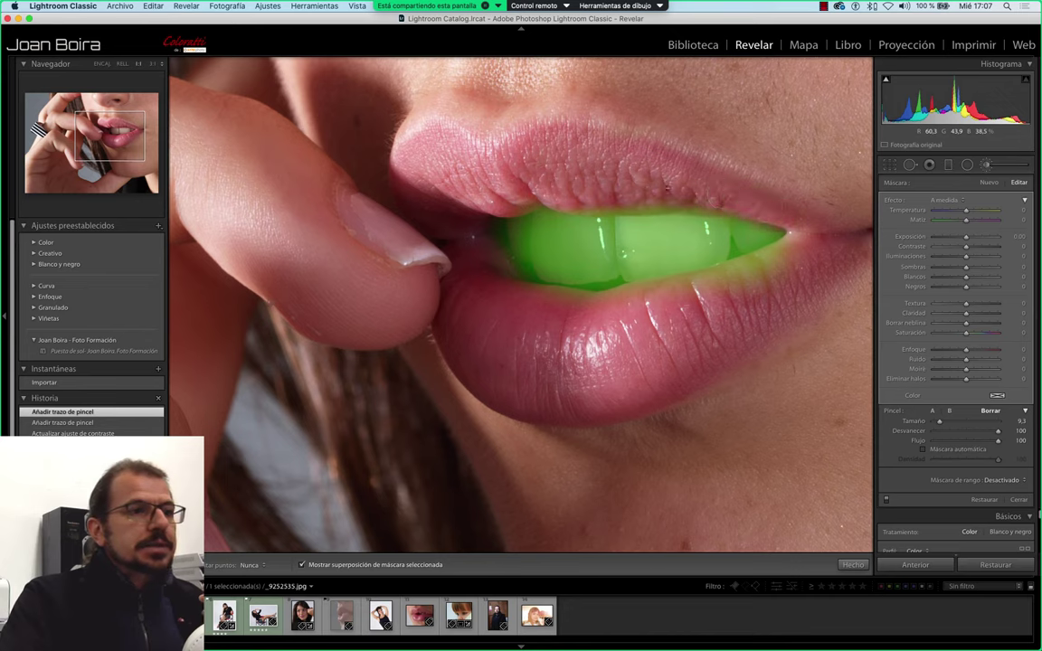
{"action": "left_click_drag", "start_coordinate": [554, 189], "coordinate": [680, 190]}
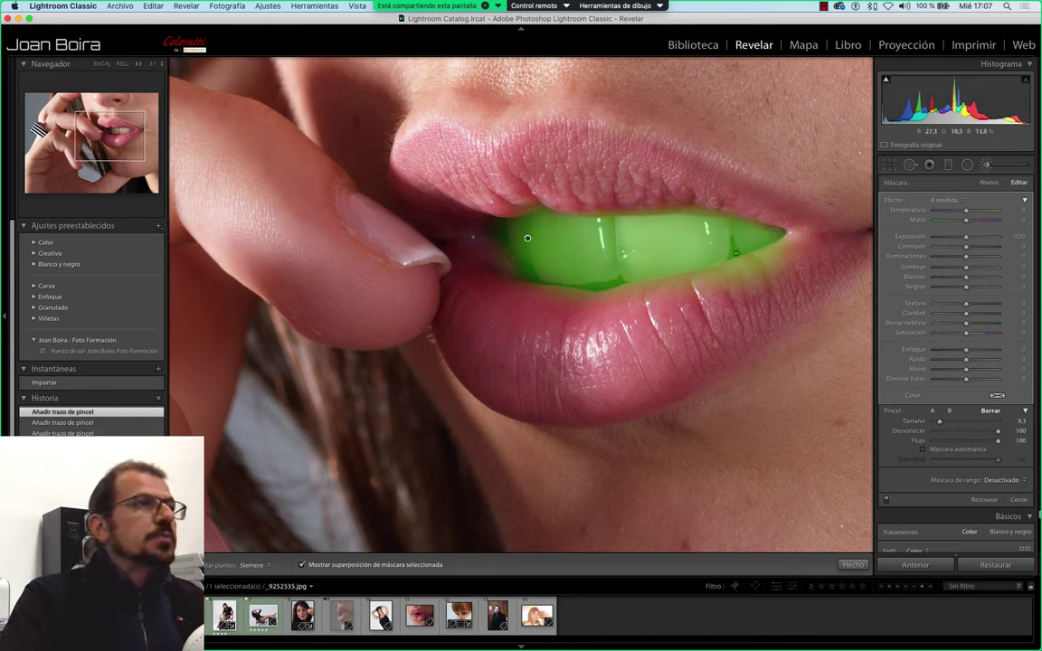
{"action": "key", "text": "o"}
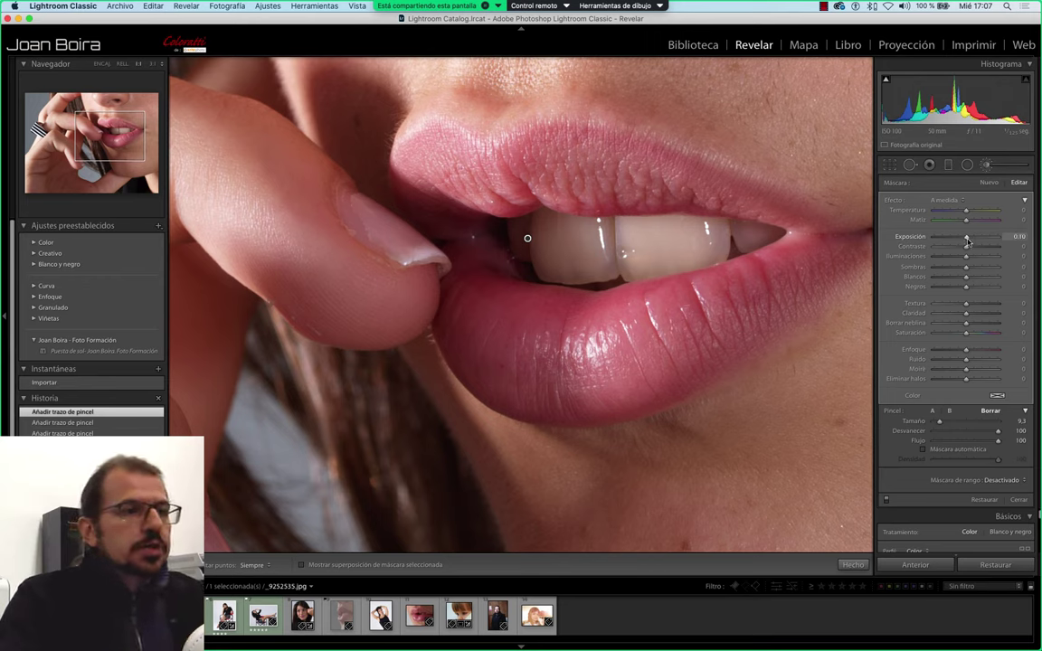
{"action": "left_click_drag", "start_coordinate": [966, 241], "coordinate": [965, 241]}
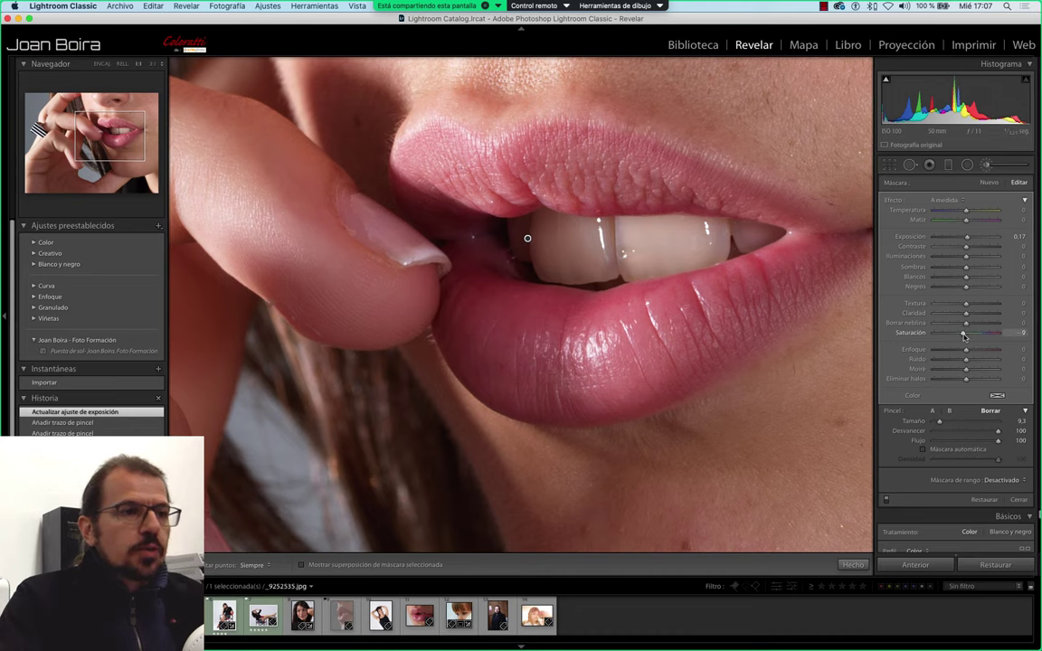
Set the teeth brush to Temperatura −8, Exposición 0.38, Iluminaciones 15, Blancos 20, Saturación −15
{"action": "left_click_drag", "start_coordinate": [964, 335], "coordinate": [962, 334]}
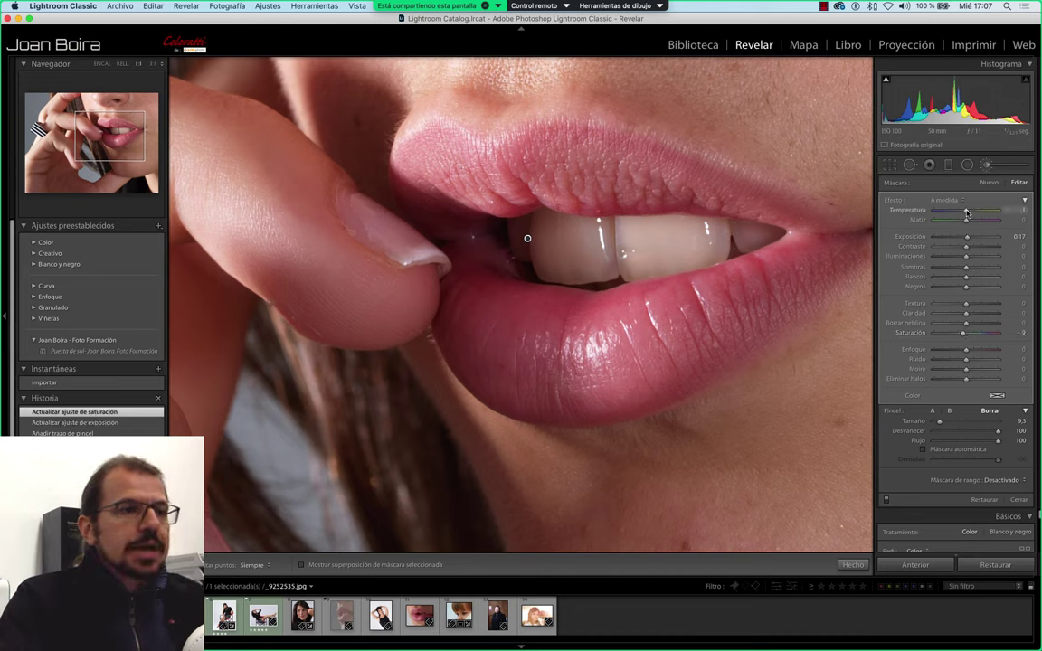
{"action": "left_click_drag", "start_coordinate": [964, 212], "coordinate": [961, 212]}
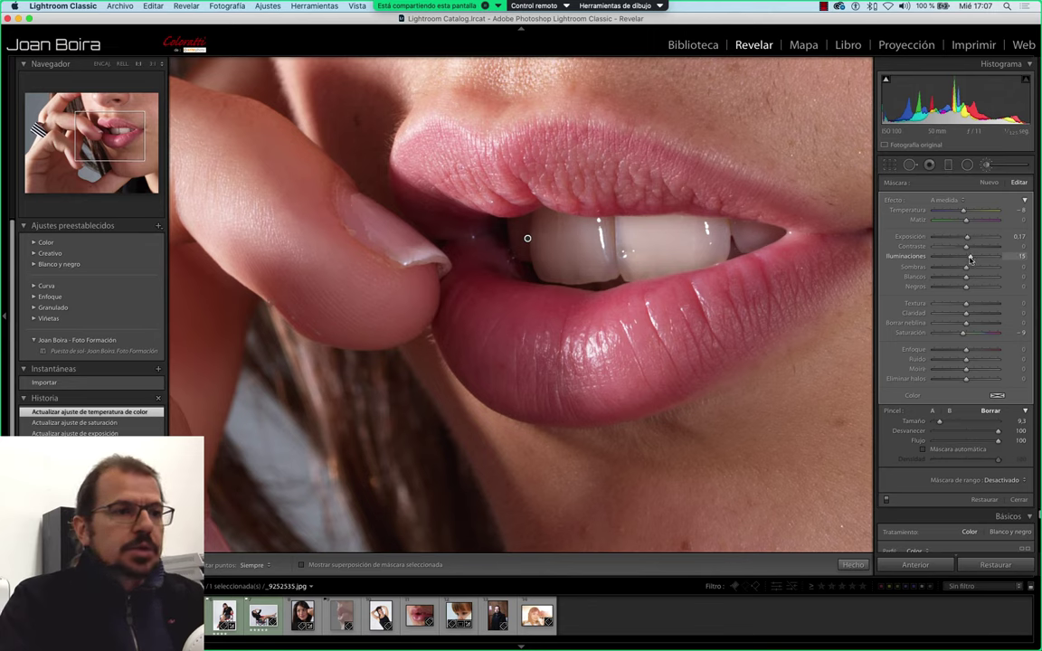
{"action": "left_click_drag", "start_coordinate": [970, 259], "coordinate": [969, 258]}
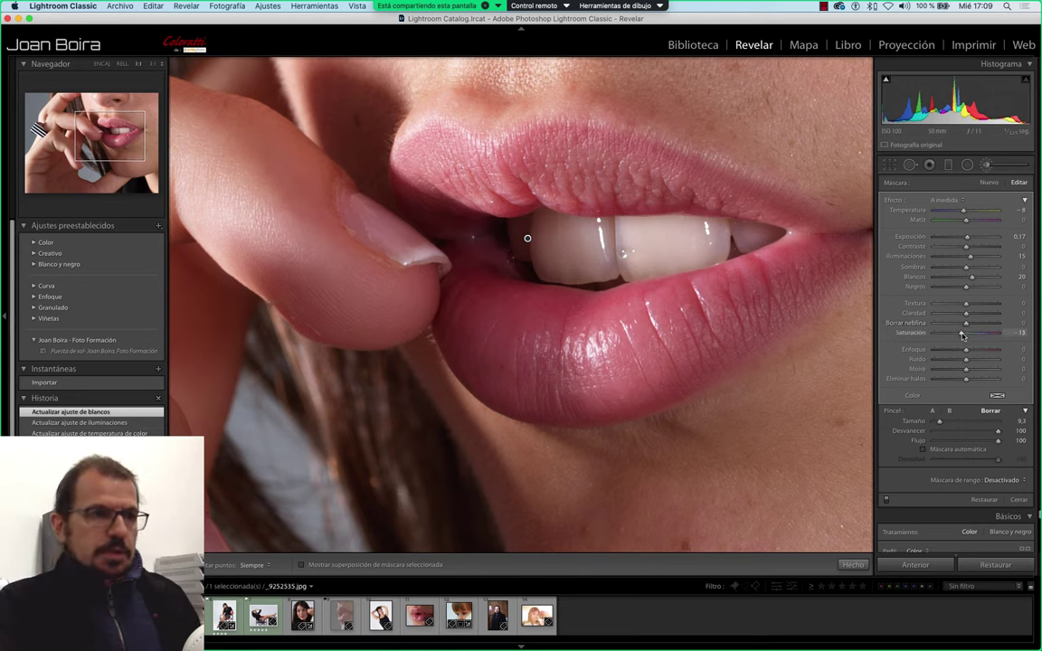
{"action": "left_click_drag", "start_coordinate": [962, 336], "coordinate": [960, 336]}
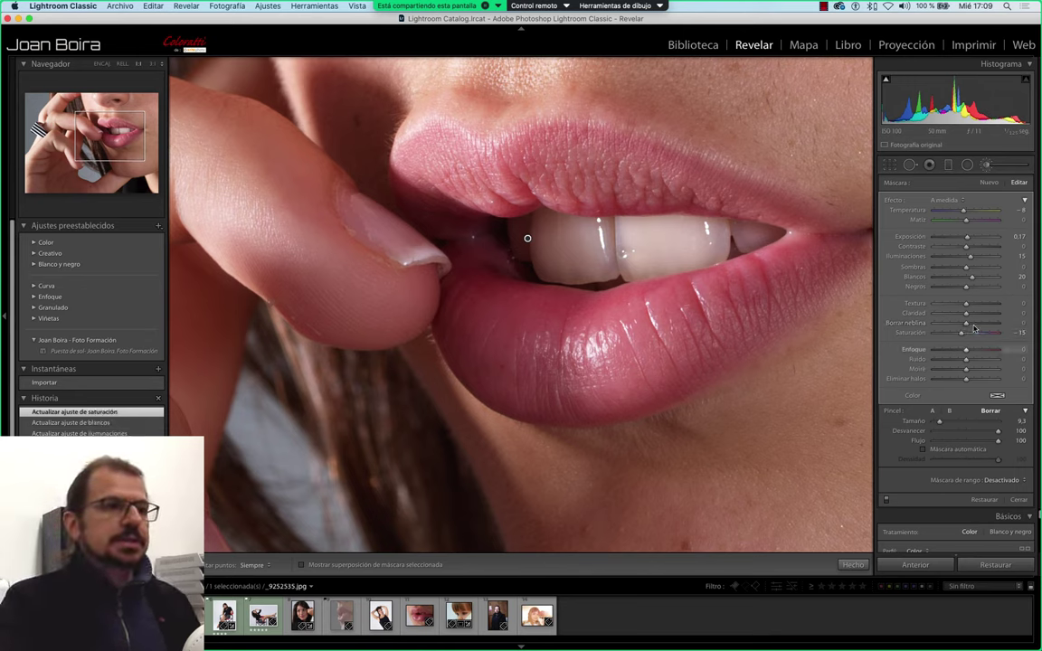
{"action": "left_click_drag", "start_coordinate": [969, 238], "coordinate": [972, 238]}
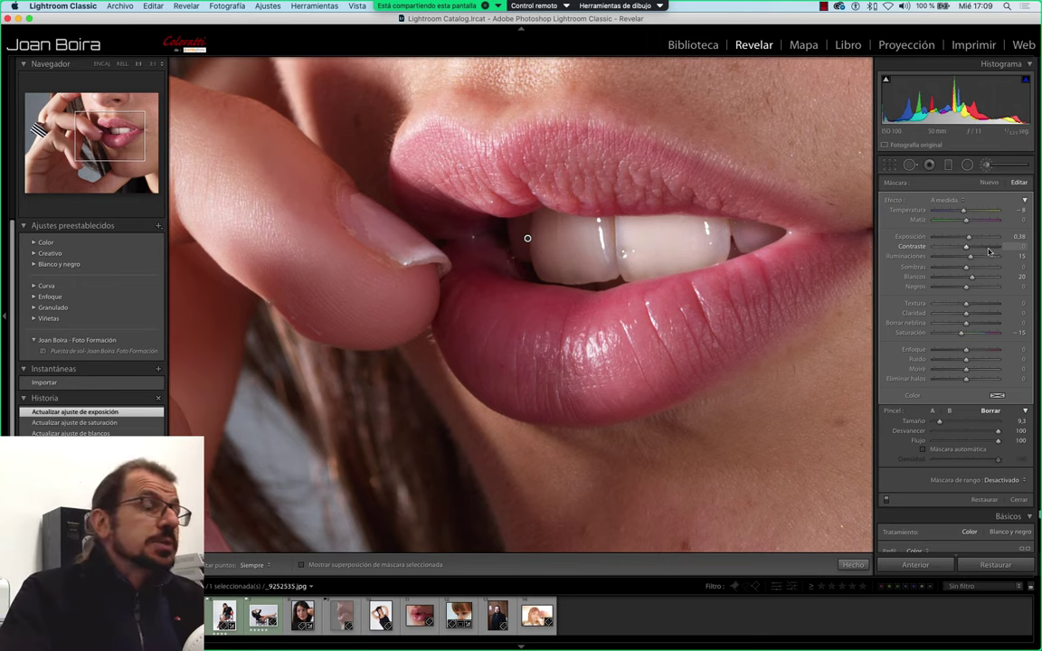
Collapse the Efecto panel to the single Cantidad slider and set it to 15
{"action": "left_click", "coordinate": [1025, 201]}
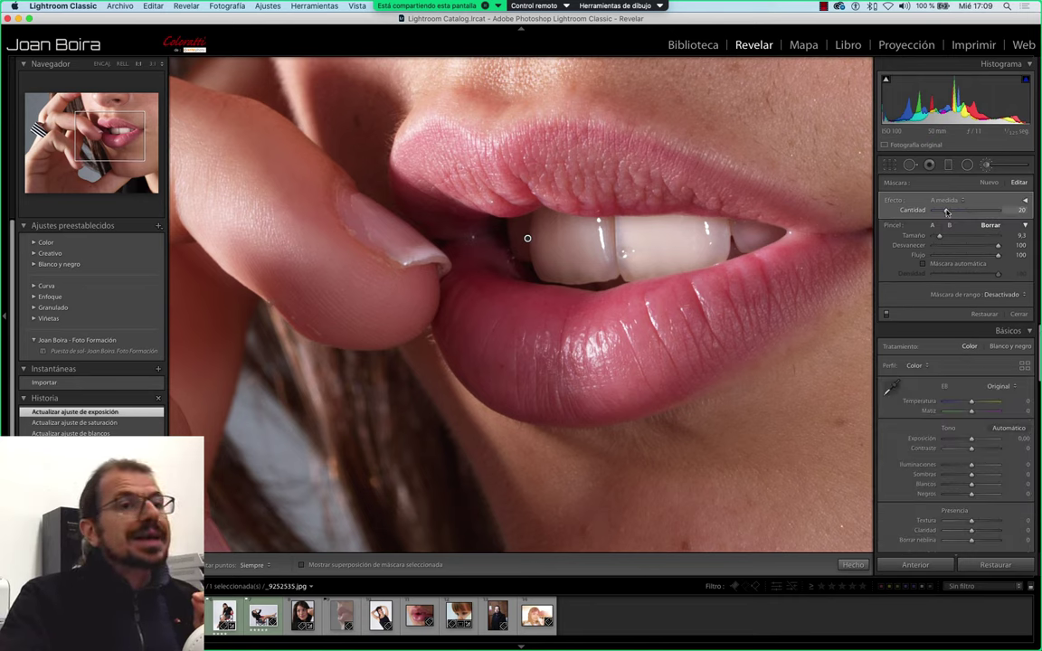
{"action": "left_click_drag", "start_coordinate": [947, 212], "coordinate": [941, 212]}
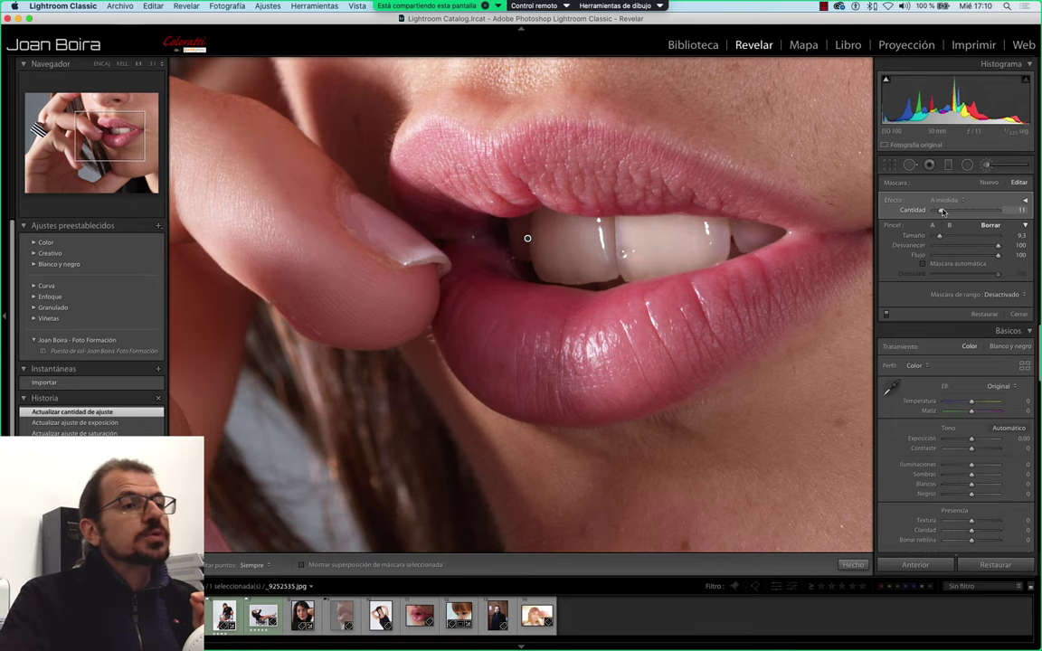
{"action": "mouse_move", "coordinate": [944, 211]}
{"action": "left_mouse_down"}
{"action": "mouse_move", "coordinate": [969, 210]}
{"action": "mouse_move", "coordinate": [948, 211]}
{"action": "left_mouse_up"}
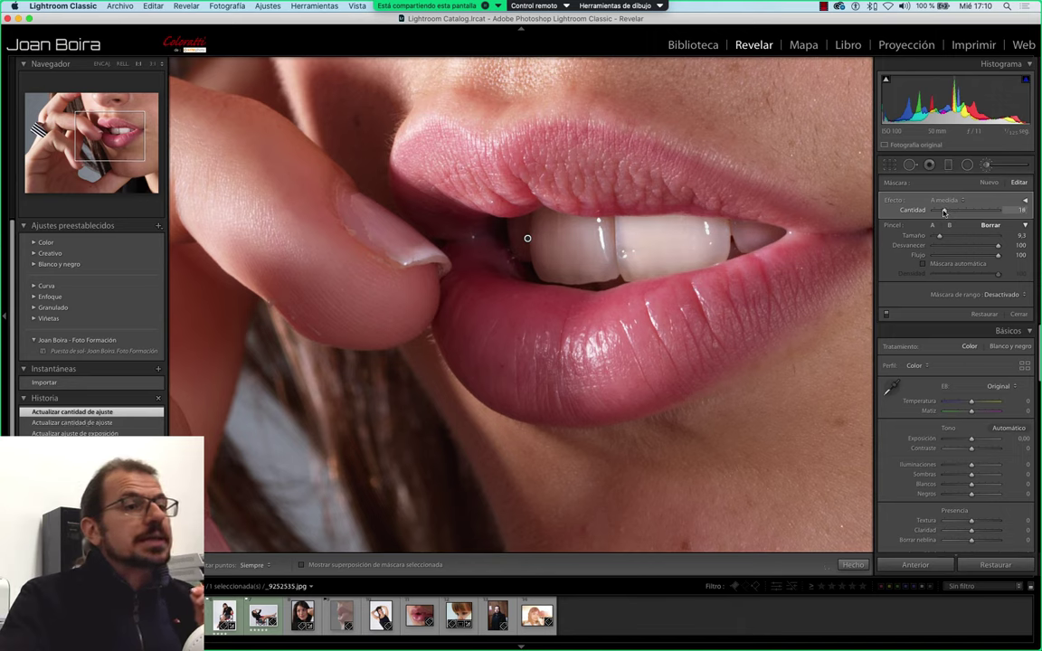
{"action": "left_click_drag", "start_coordinate": [942, 211], "coordinate": [945, 214]}
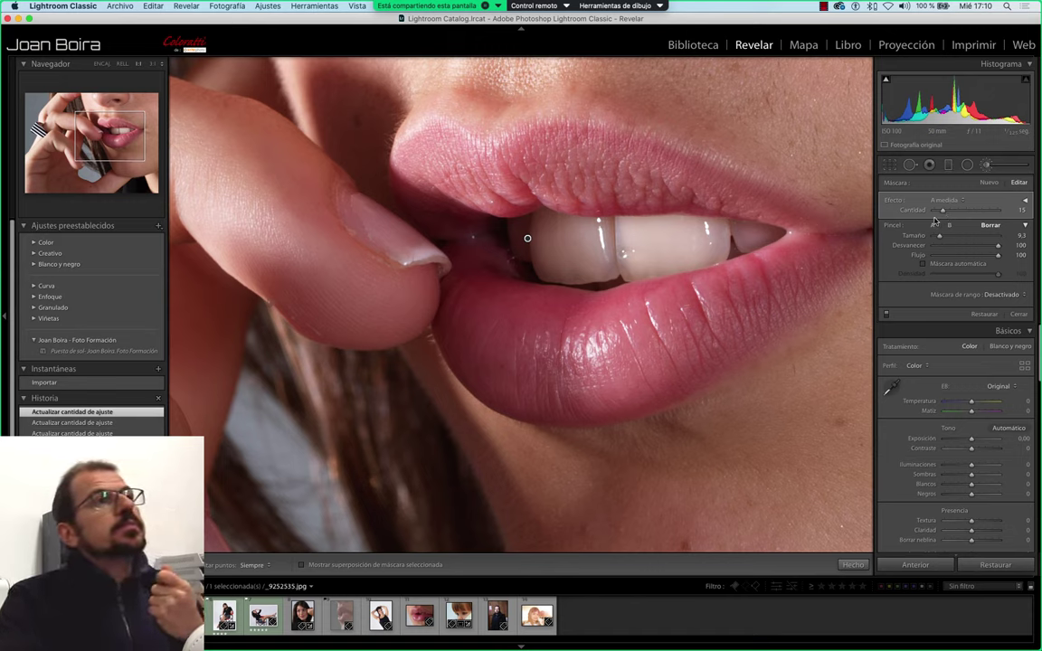
Toggle the teeth mask off and on to compare, then expand Efecto showing exposure 0.28, whites 15
{"action": "left_click", "coordinate": [886, 315]}
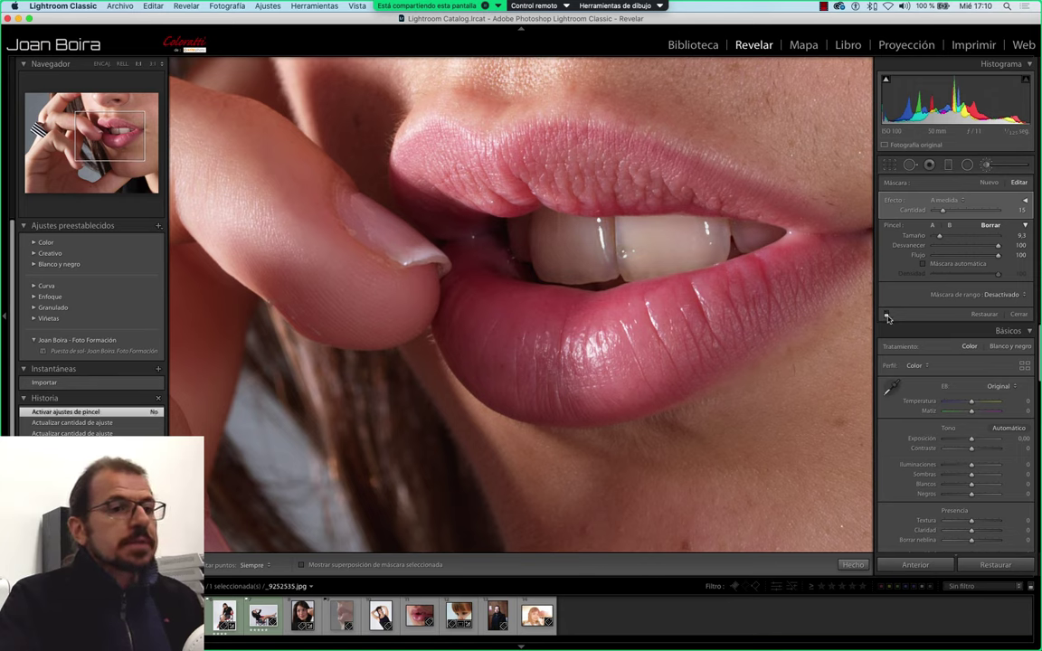
{"action": "left_click", "coordinate": [887, 315]}
{"action": "left_click", "coordinate": [887, 315]}
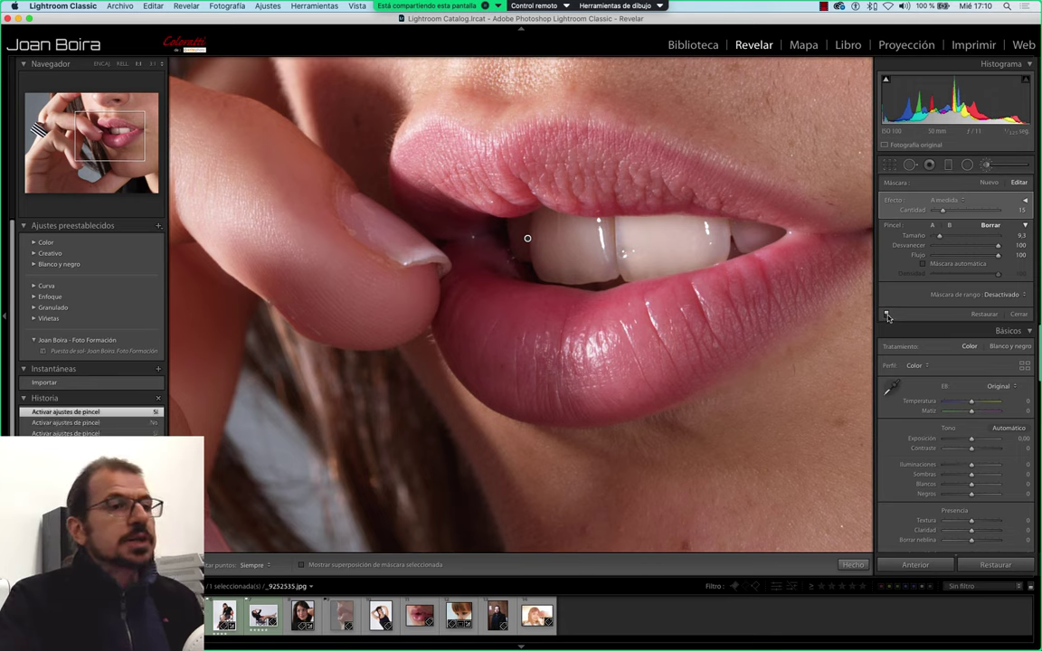
{"action": "left_click", "coordinate": [887, 314]}
{"action": "left_click", "coordinate": [886, 315]}
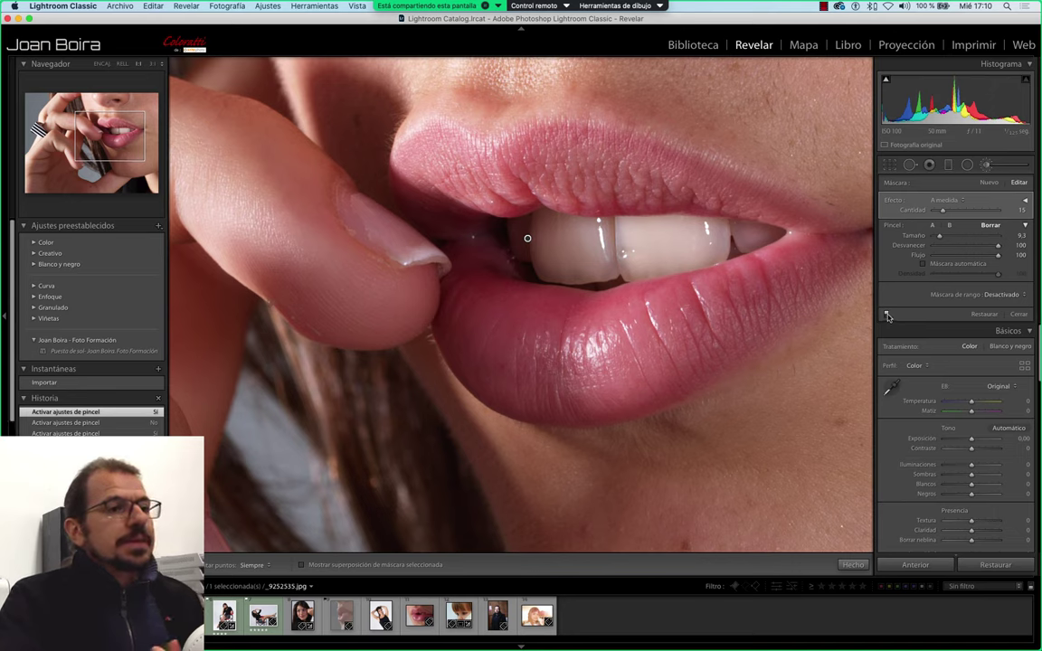
{"action": "left_click", "coordinate": [886, 314]}
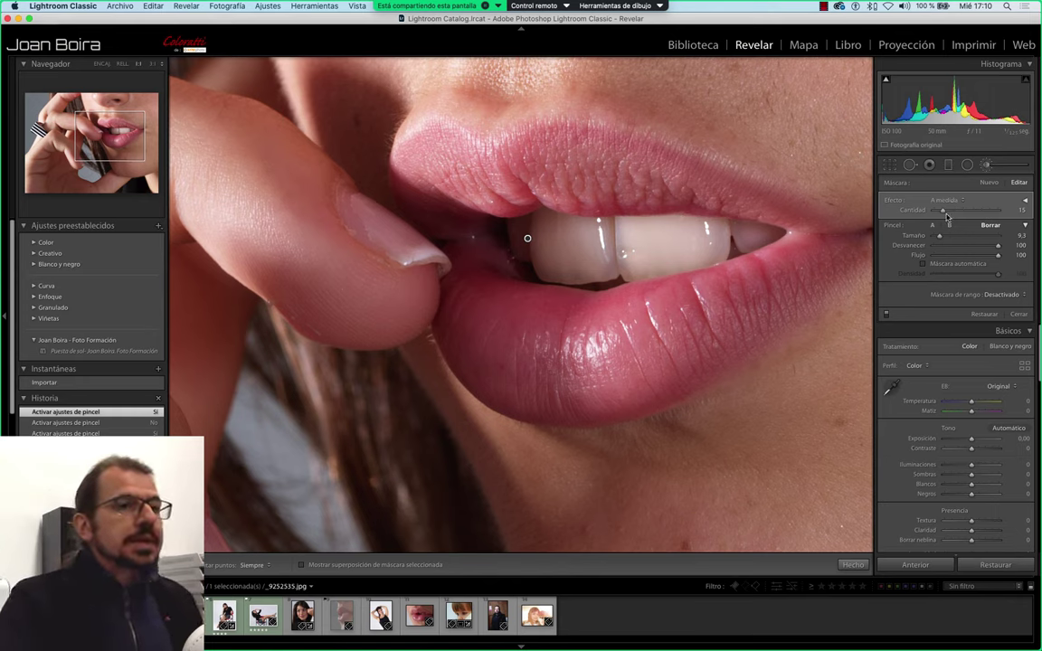
{"action": "left_click", "coordinate": [1024, 201]}
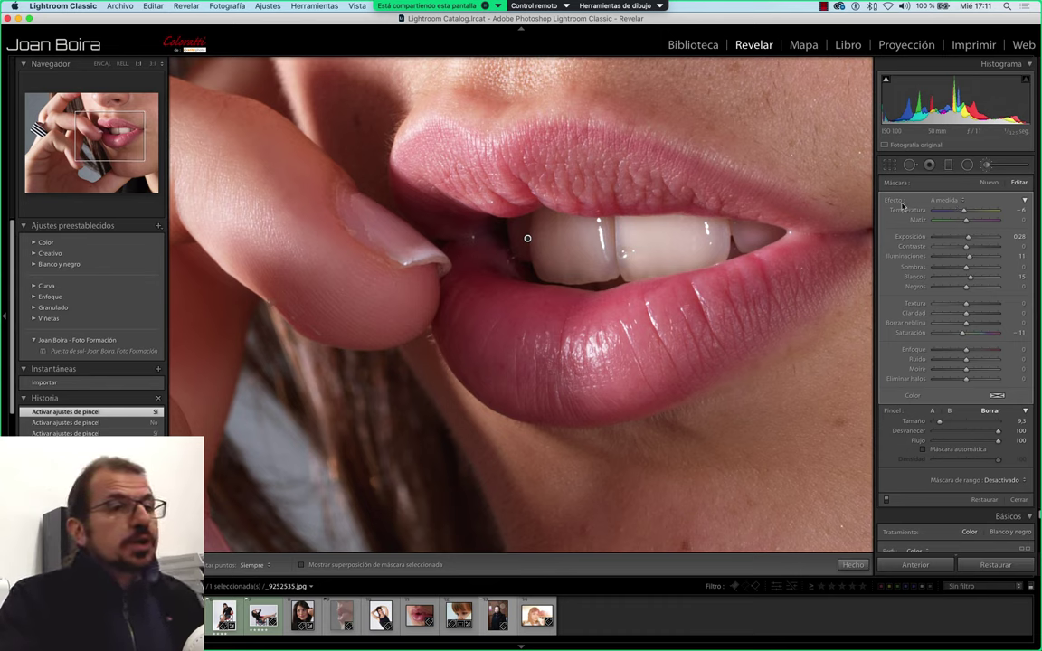
Save the current brush effect settings as a new preset named 'Blanqueo de dientes'
{"action": "left_click", "coordinate": [956, 201]}
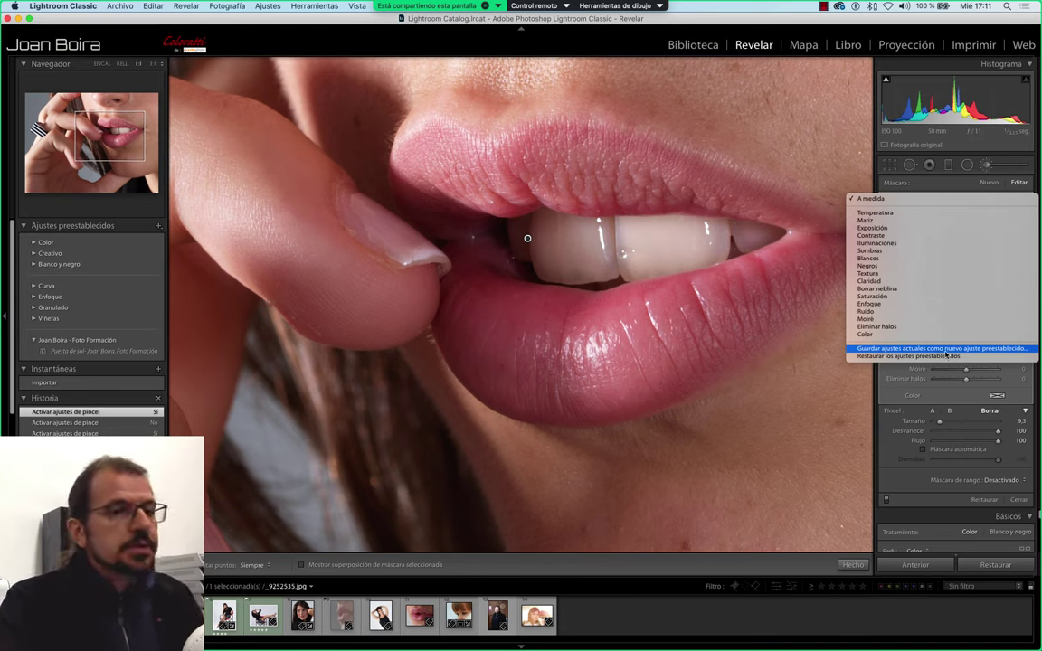
{"action": "left_click", "coordinate": [945, 350]}
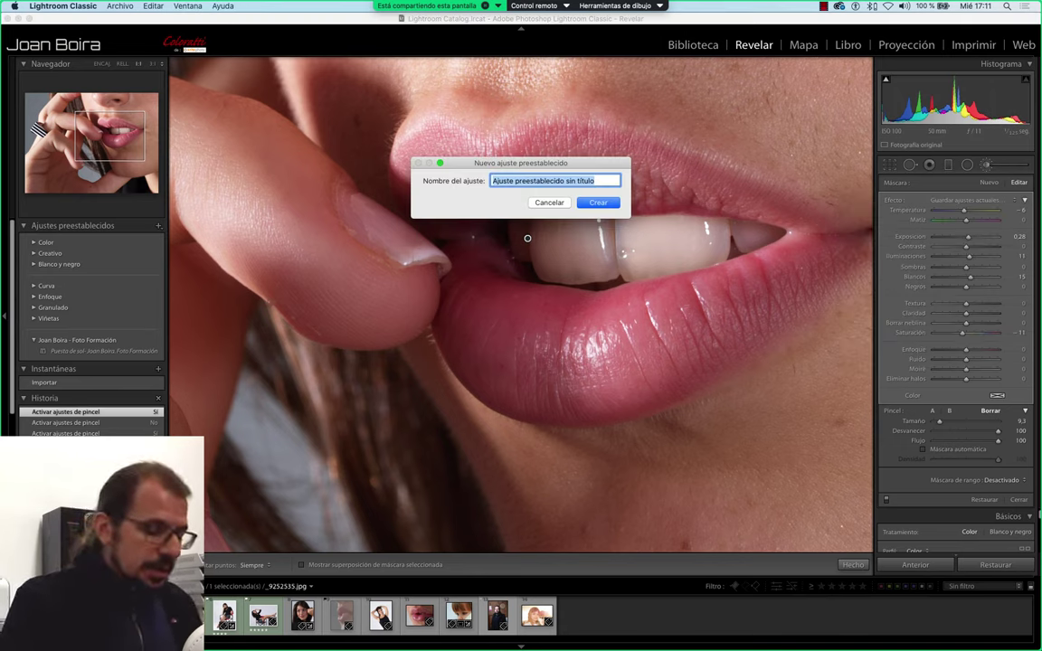
{"action": "type", "text": "Blanqu"}
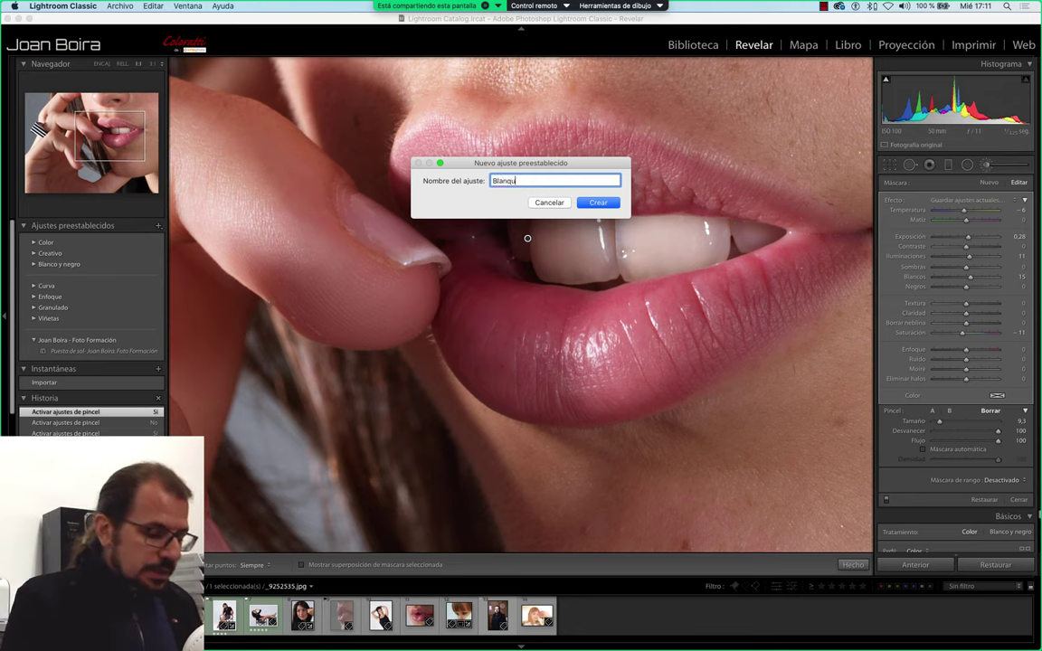
{"action": "type", "text": "eo de dien"}
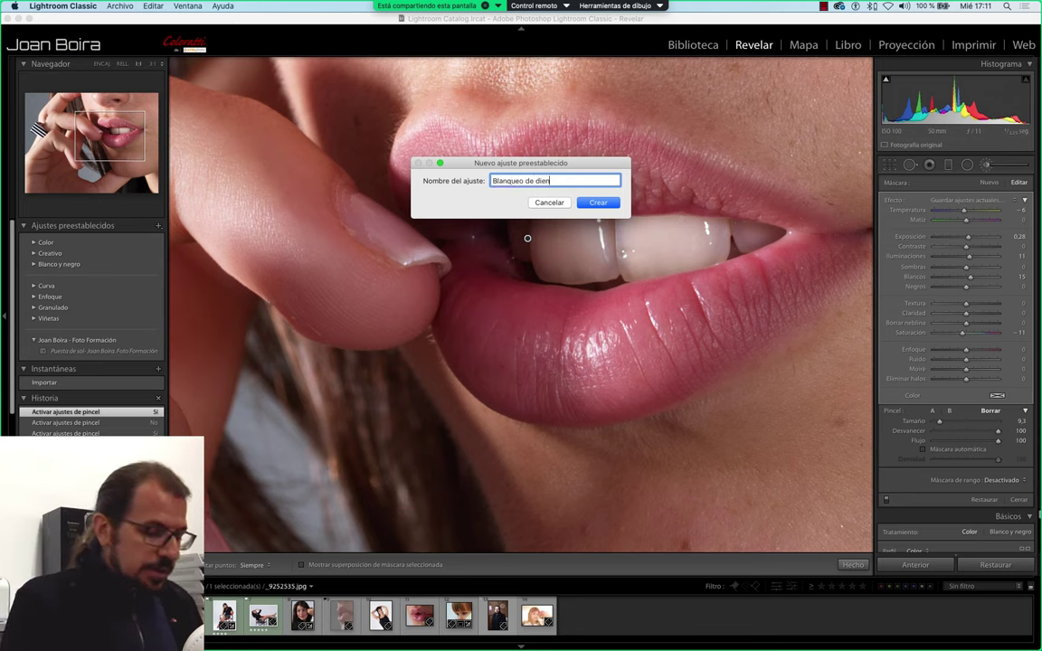
{"action": "type", "text": "tes"}
{"action": "key", "text": "Return"}
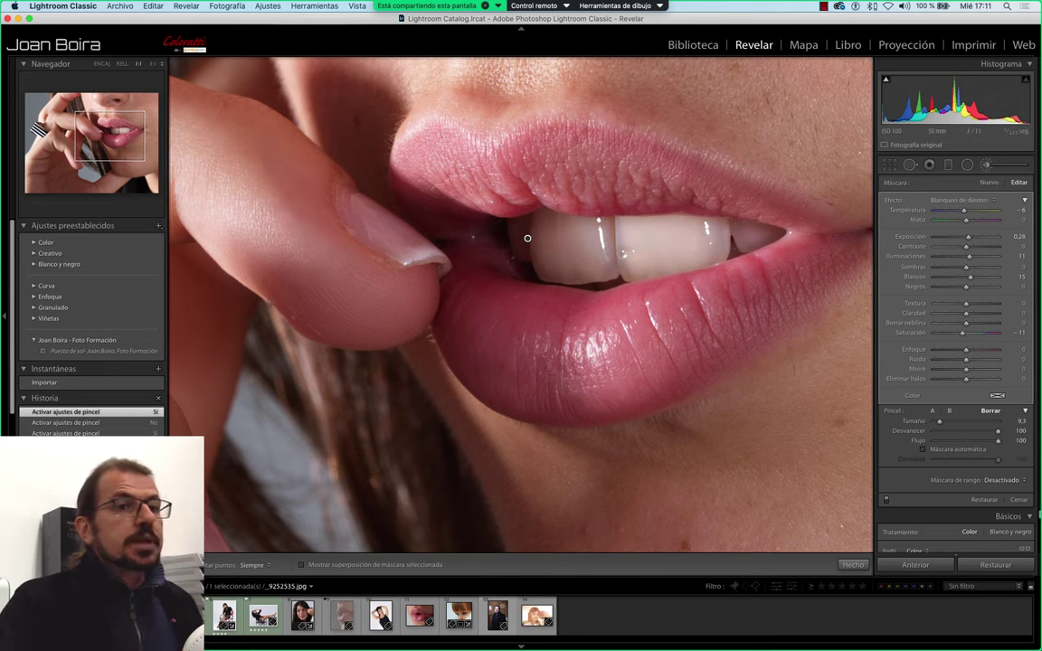
Check the new preset in the effect list, then collapse and re-expand the effect sliders
{"action": "left_click", "coordinate": [988, 200]}
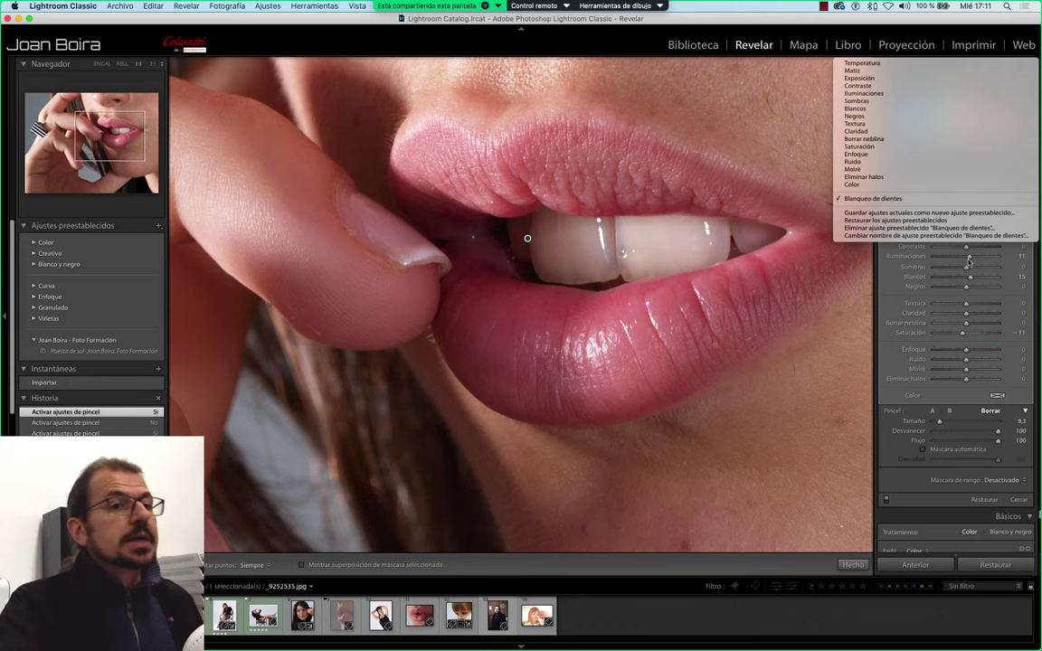
{"action": "left_click", "coordinate": [911, 313]}
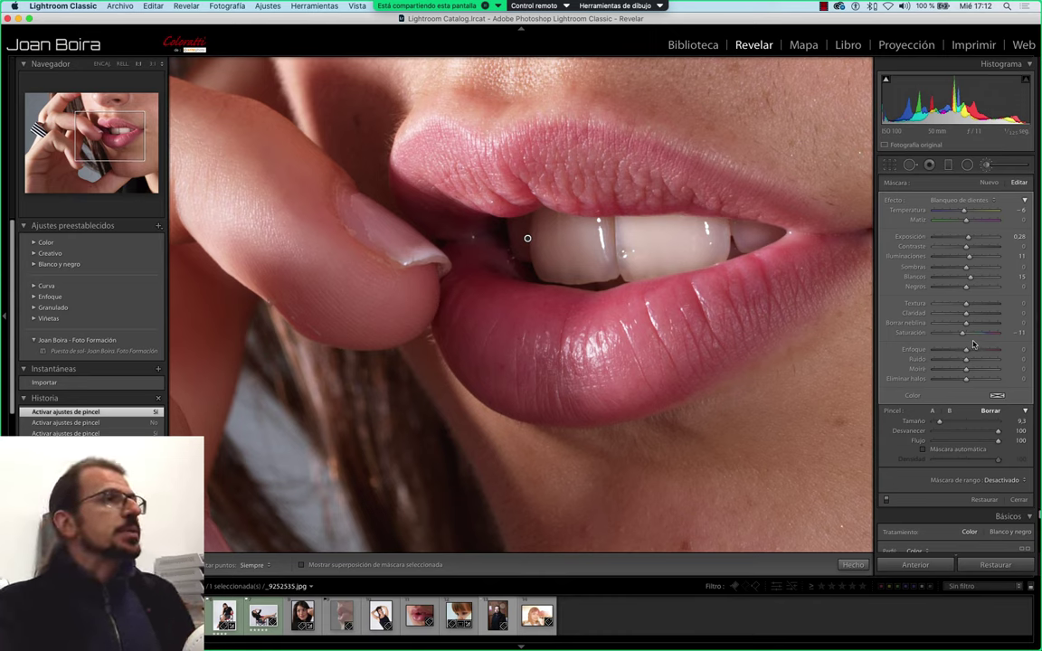
{"action": "left_click", "coordinate": [1025, 201]}
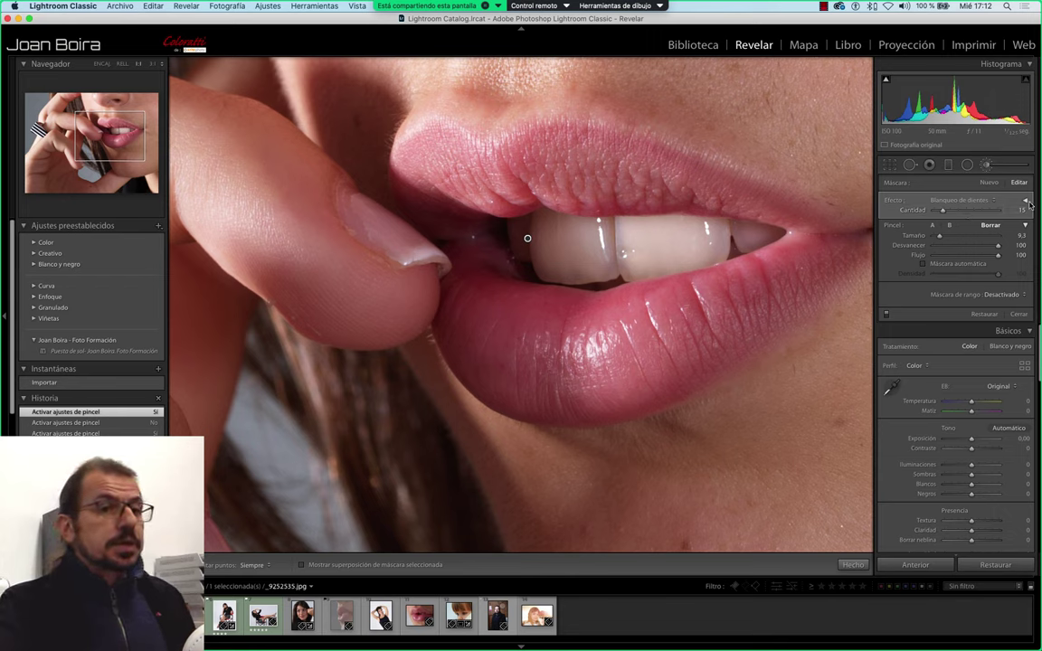
{"action": "left_click", "coordinate": [1026, 201]}
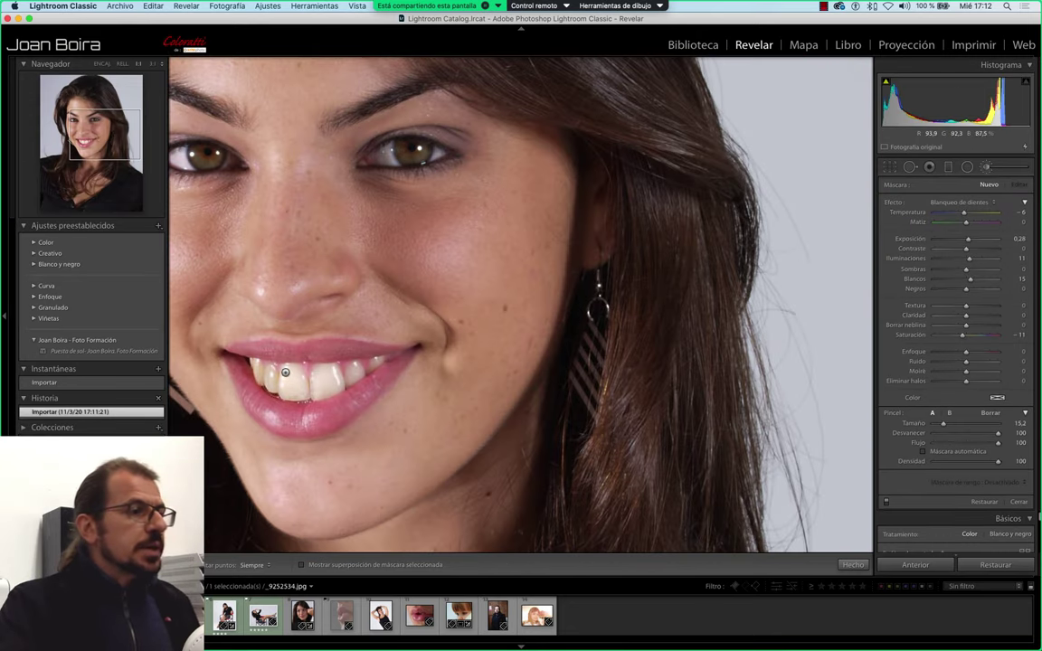
Paint a brush stroke over the woman's front teeth with the pins hidden
{"action": "key", "text": "h"}
{"action": "left_click_drag", "start_coordinate": [235, 339], "coordinate": [316, 336]}
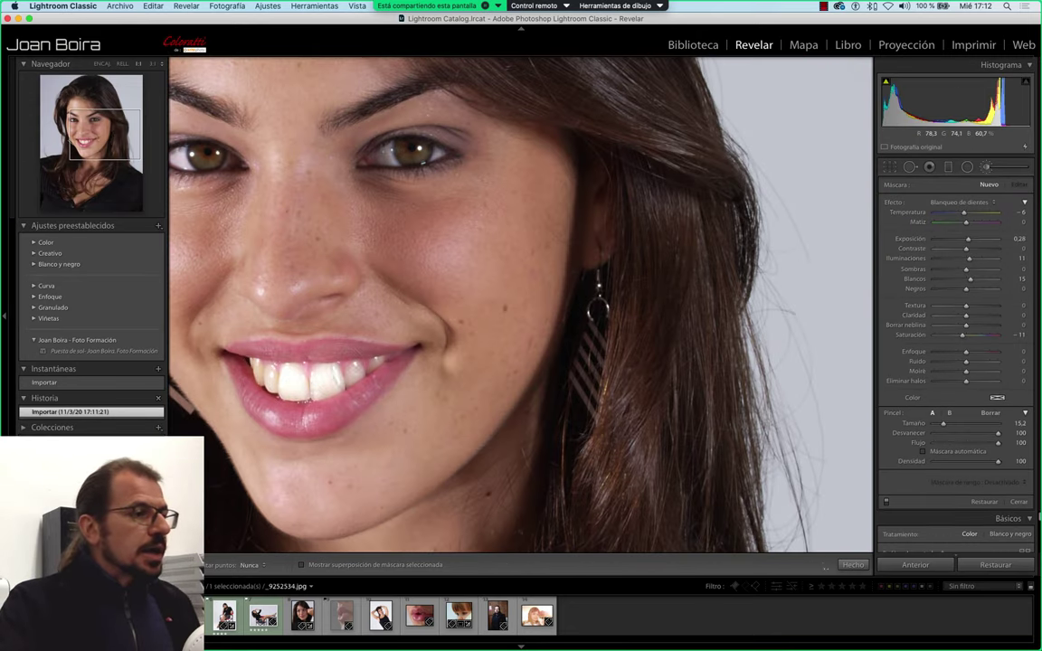
{"action": "key", "text": "h"}
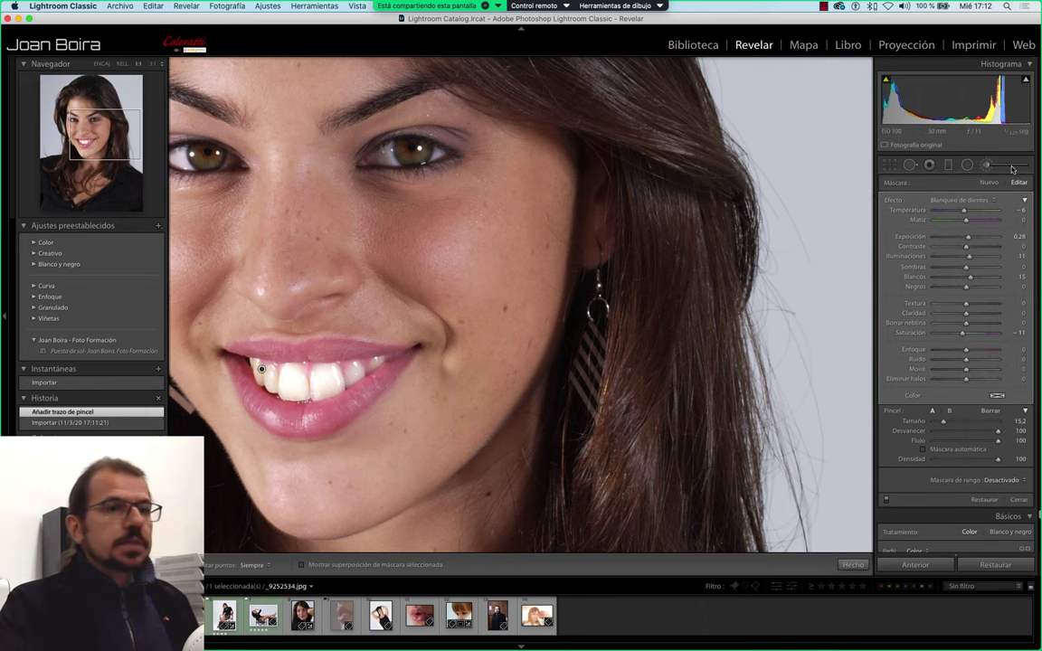
Zero all effect sliders, show the mask overlay and add another teeth stroke
{"action": "double_click", "coordinate": [902, 200]}
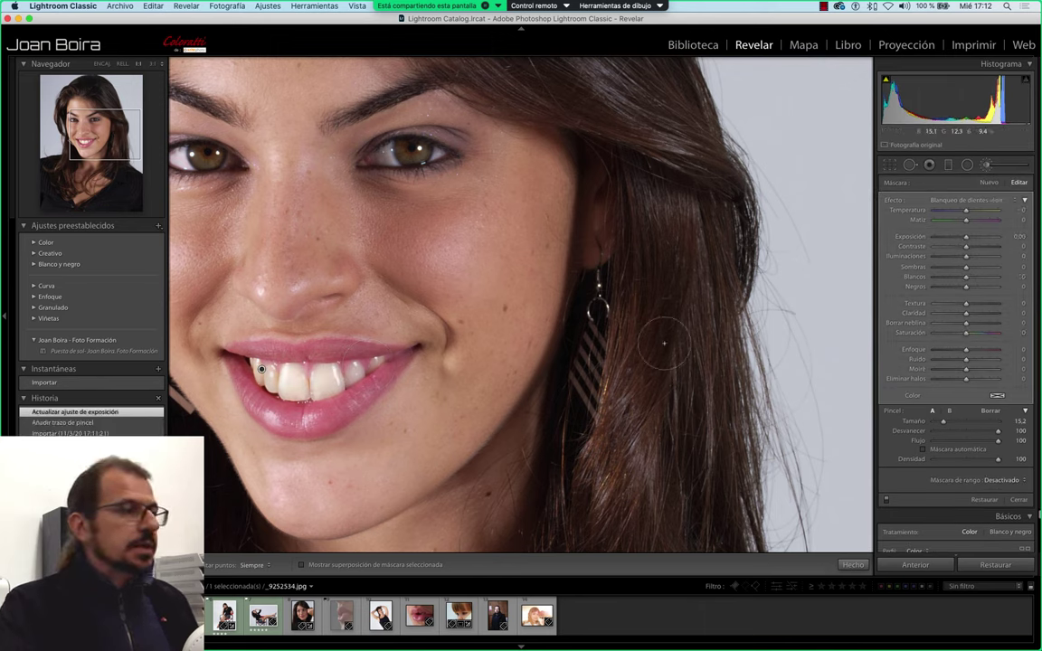
{"action": "key", "text": "o"}
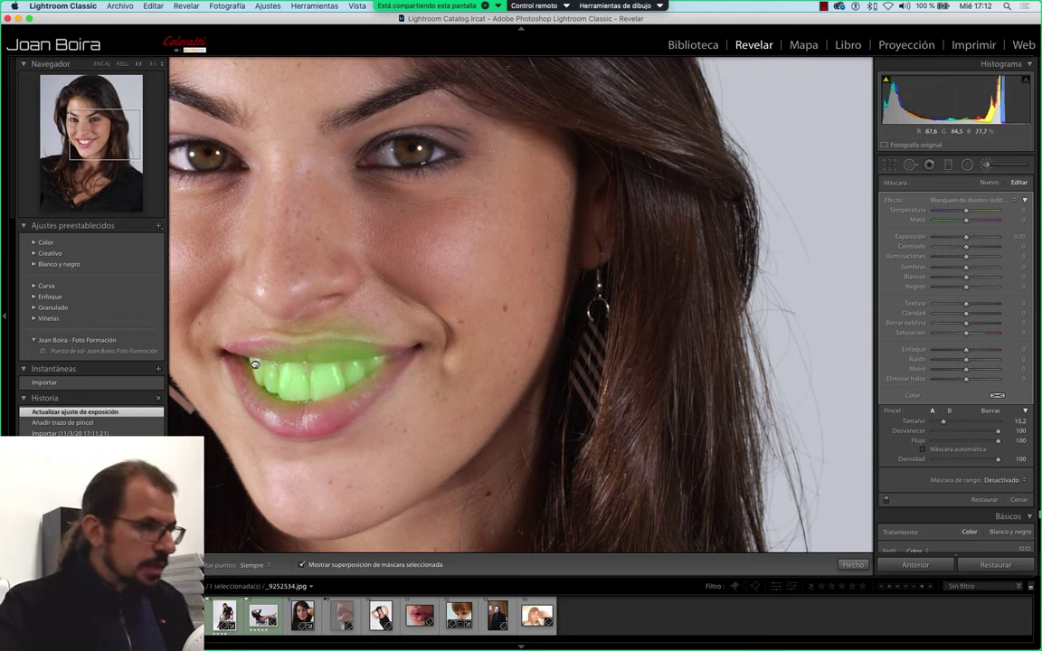
{"action": "left_click", "coordinate": [255, 364]}
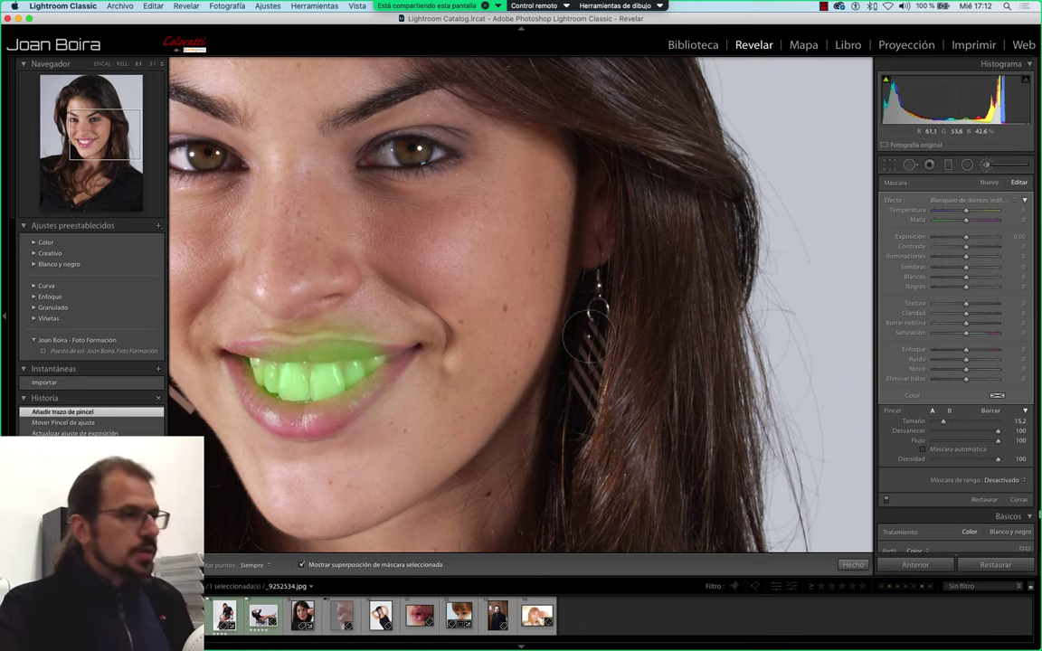
{"action": "left_click_drag", "start_coordinate": [367, 344], "coordinate": [384, 339]}
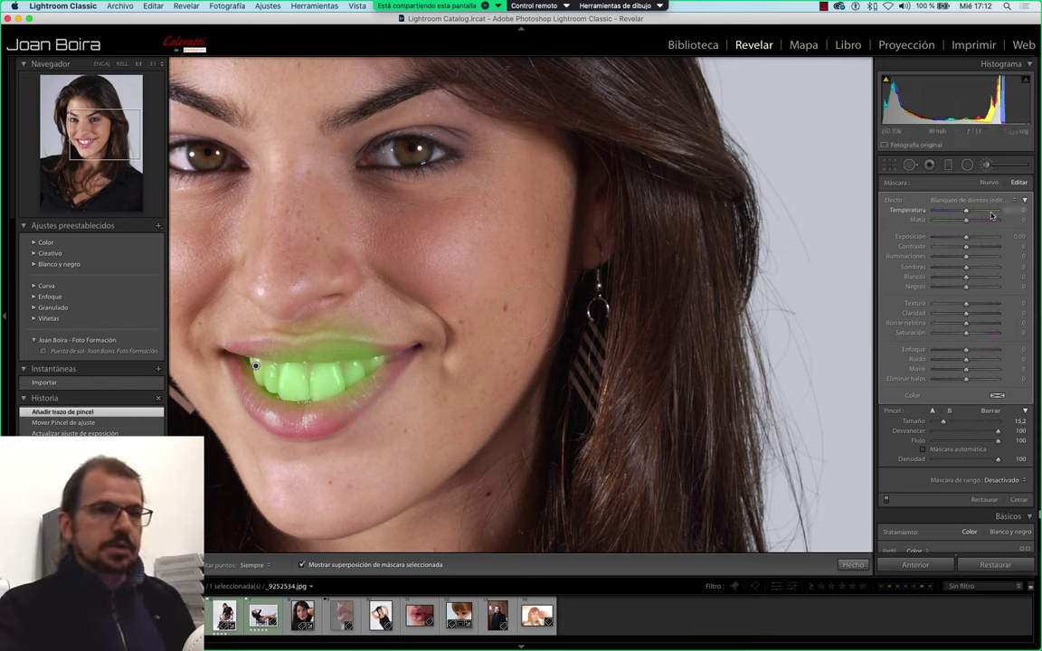
Apply the Blanqueo de dientes effect preset to the teeth mask
{"action": "key", "text": "o"}
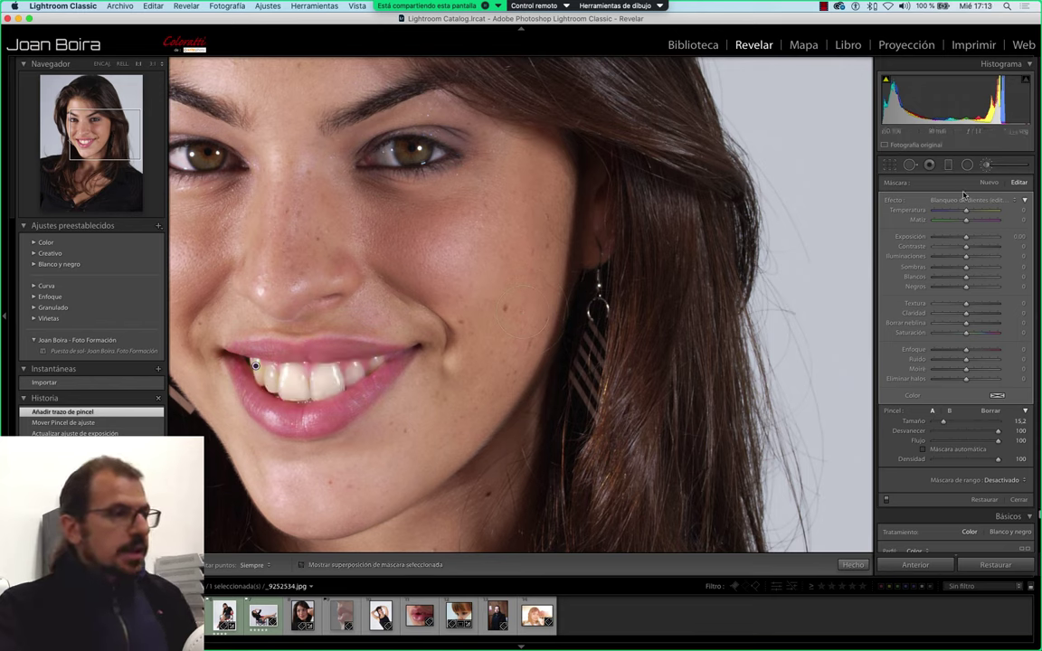
{"action": "left_click", "coordinate": [992, 201]}
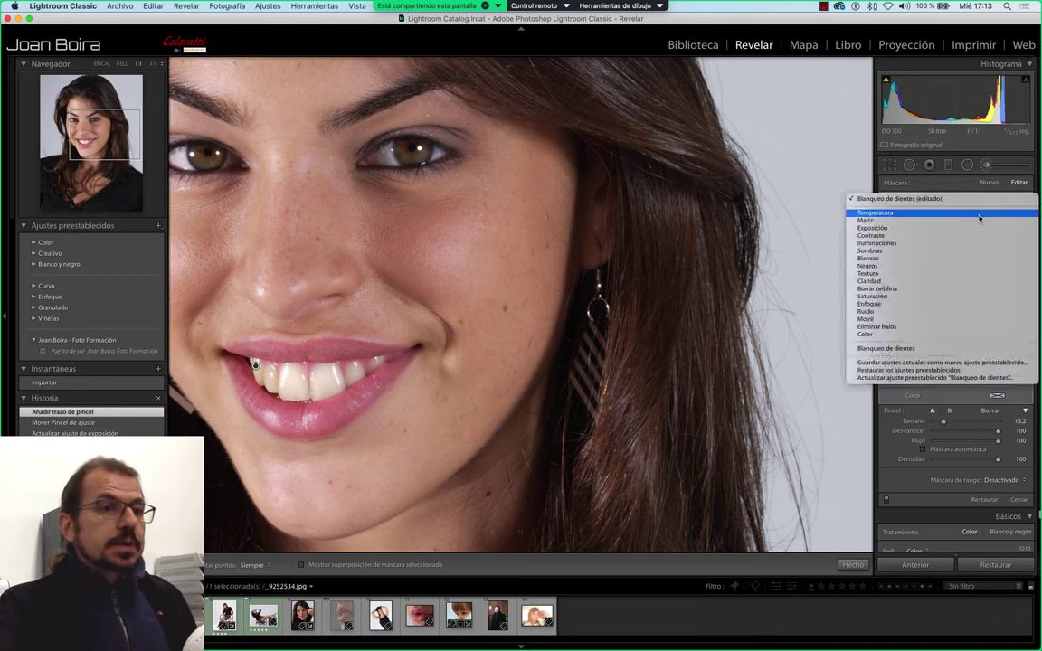
{"action": "left_click", "coordinate": [972, 219]}
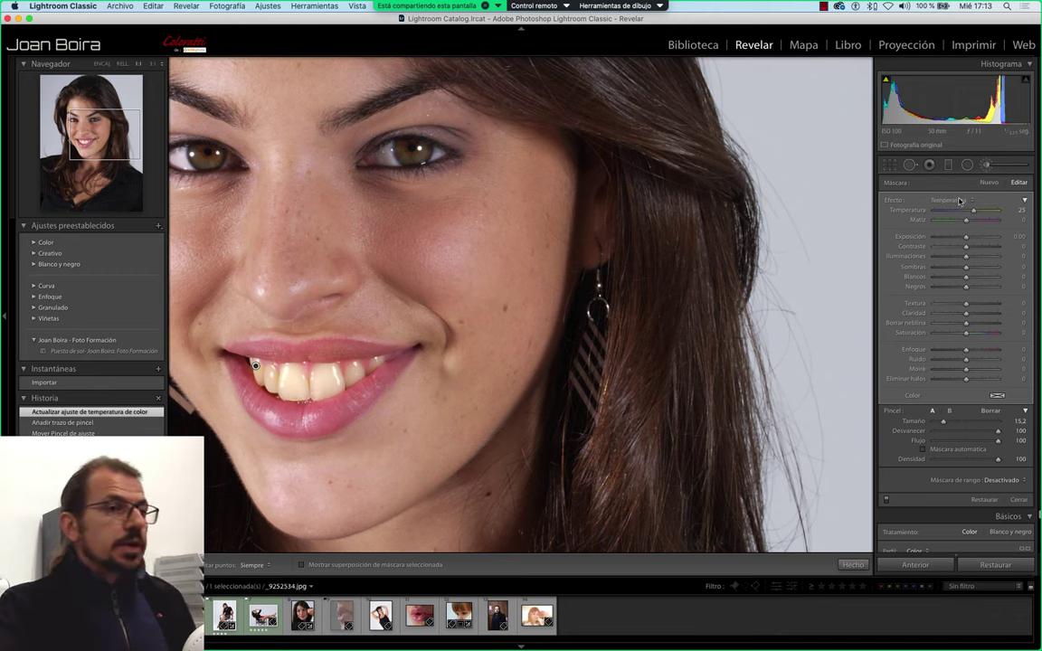
{"action": "left_click", "coordinate": [959, 201]}
{"action": "left_click", "coordinate": [940, 334]}
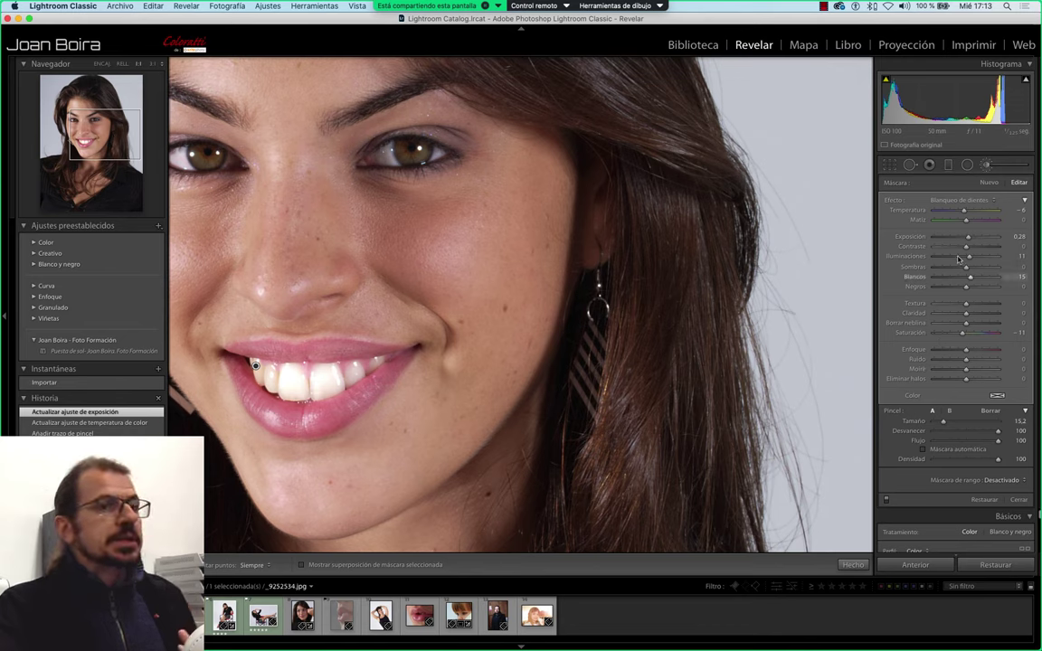
Lower the effect Amount from 13 to below 8, leaving exposure 0.05, whites 3, saturation −2
{"action": "left_click", "coordinate": [1024, 200]}
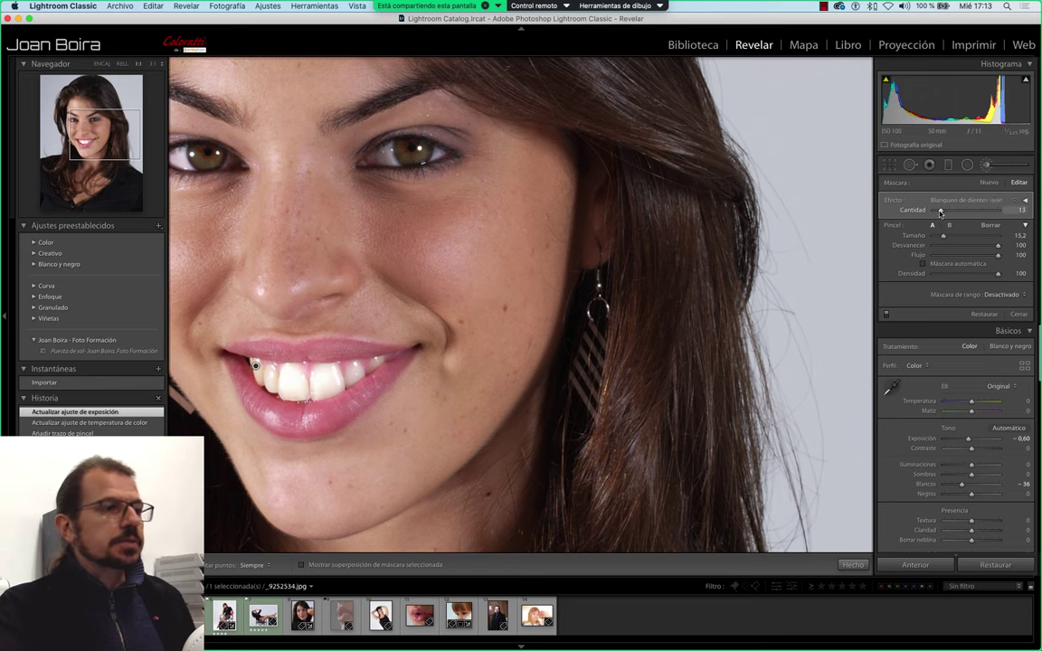
{"action": "left_click_drag", "start_coordinate": [940, 212], "coordinate": [935, 211]}
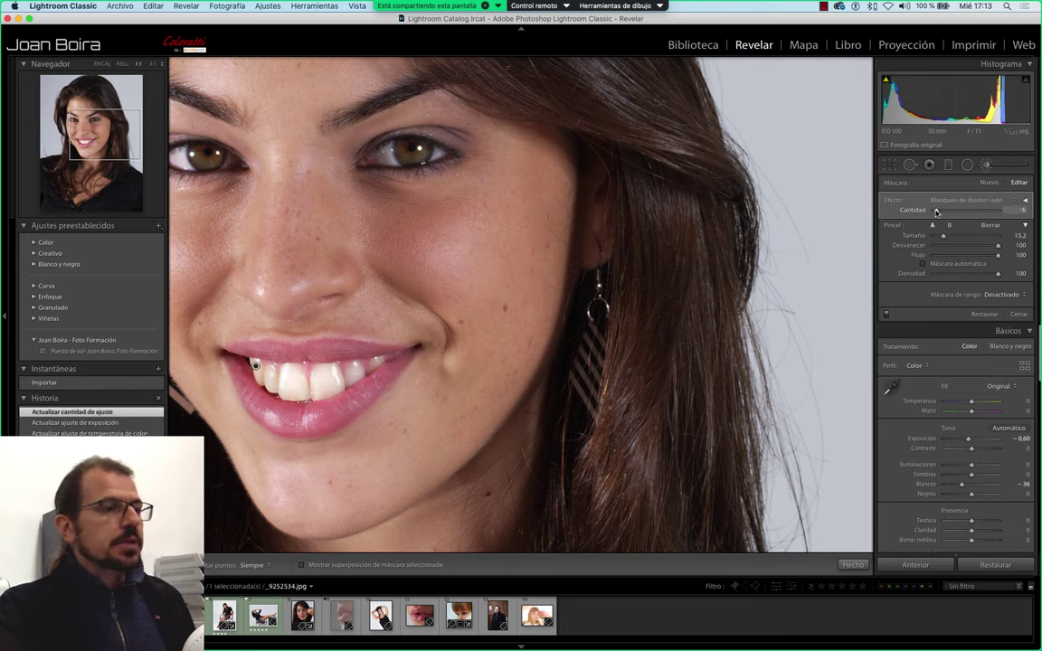
{"action": "left_click", "coordinate": [937, 212]}
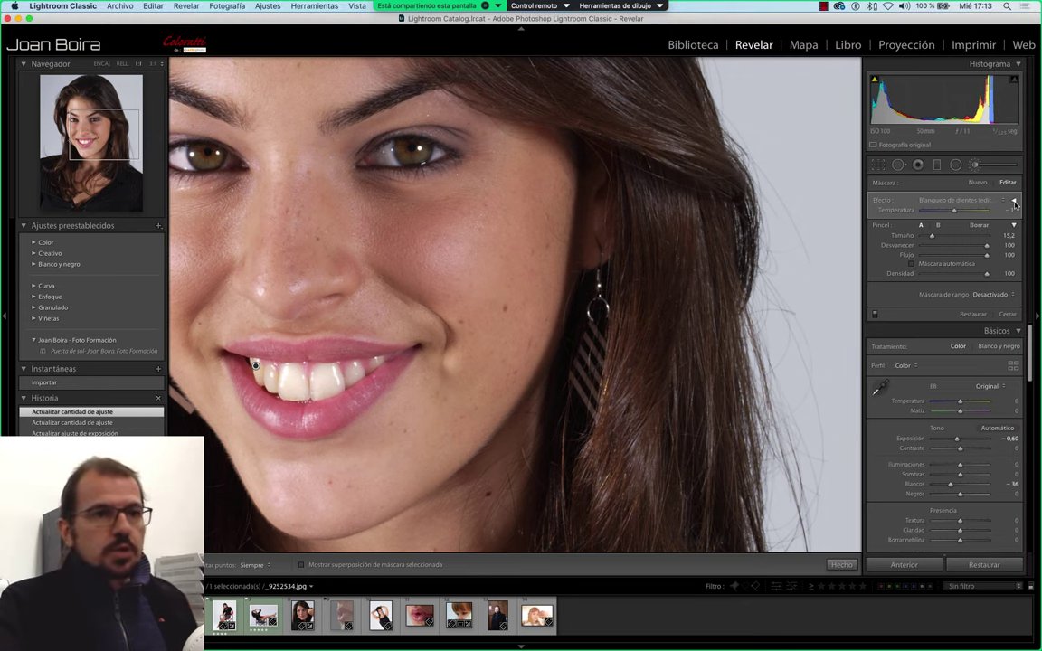
{"action": "left_click", "coordinate": [1014, 203]}
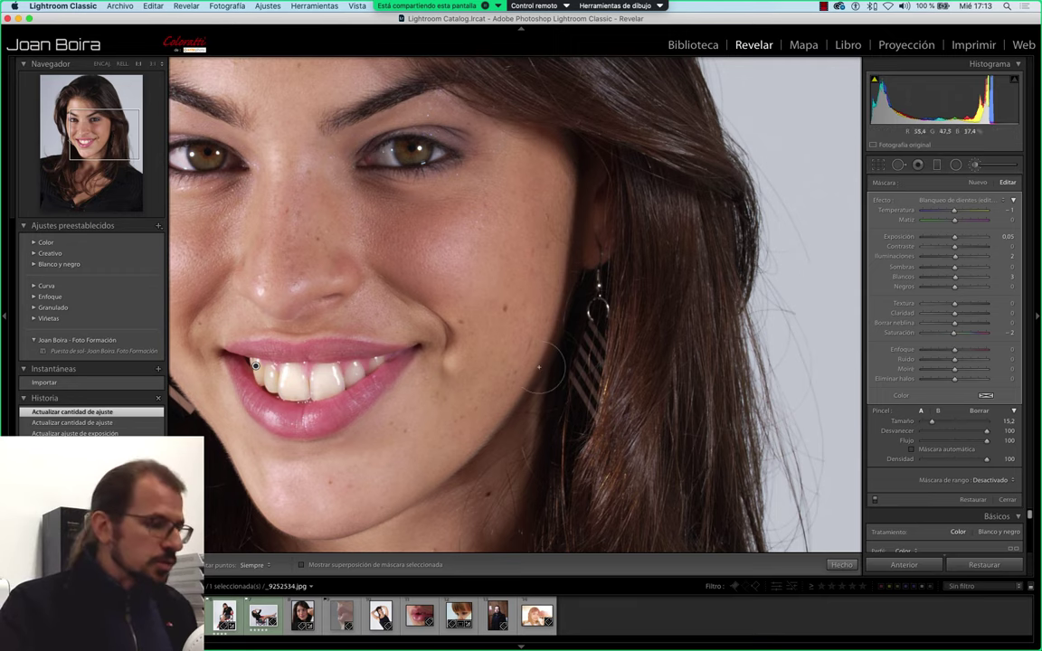
Show the Fotos Curso folder in Library grid view and select the bridge photo _DSC2227.NEF
{"action": "left_click", "coordinate": [693, 45]}
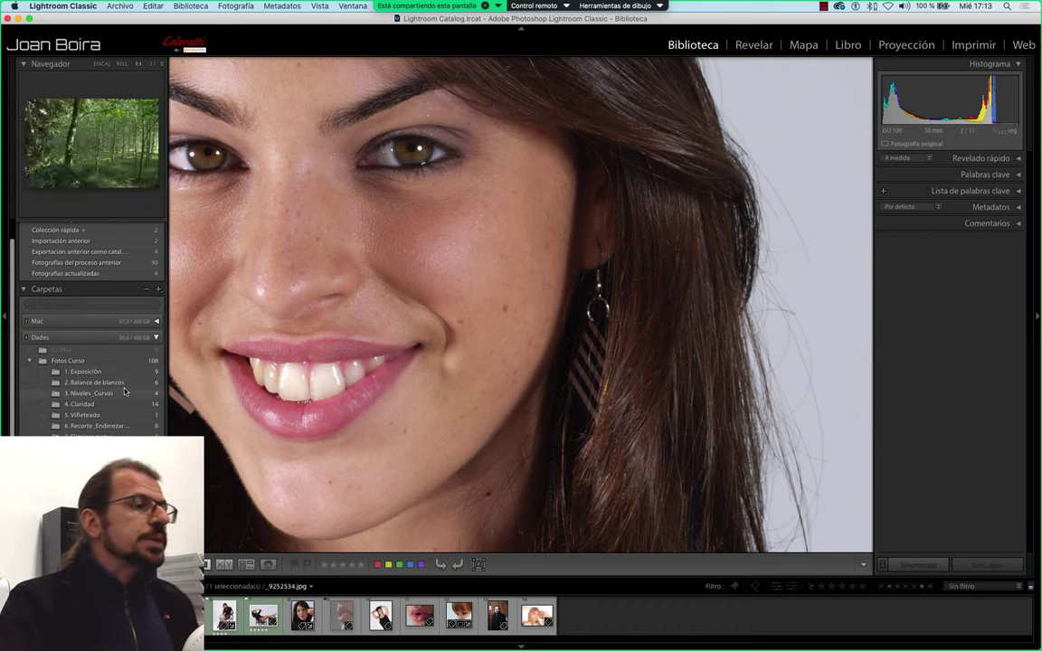
{"action": "left_click", "coordinate": [125, 362]}
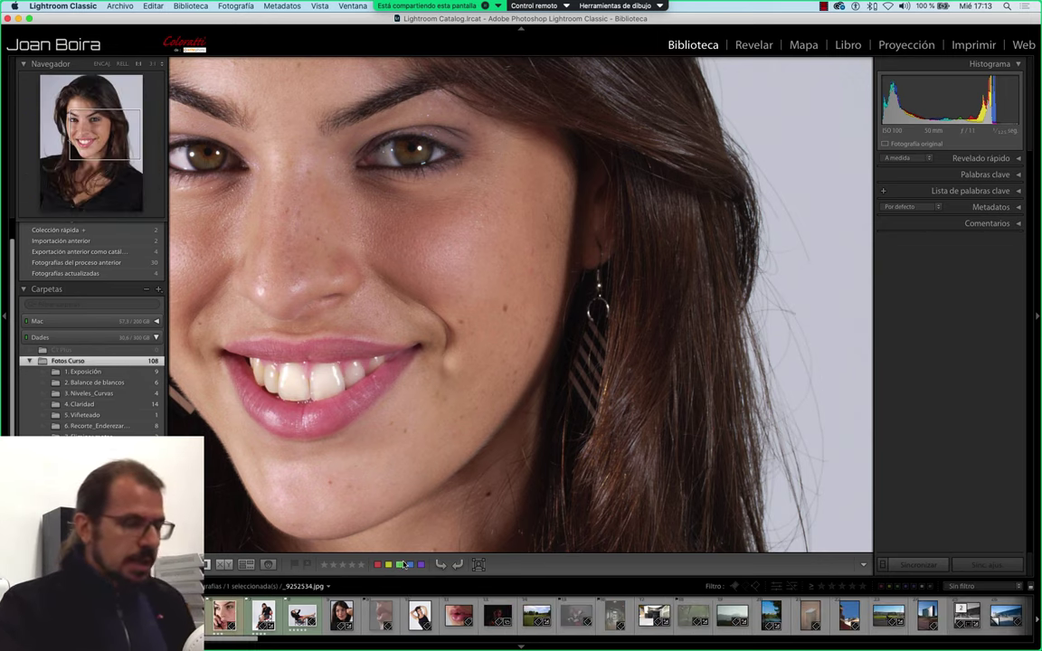
{"action": "key", "text": "g"}
{"action": "scroll", "coordinate": [577, 337], "scroll_direction": "down", "scroll_amount": 5}
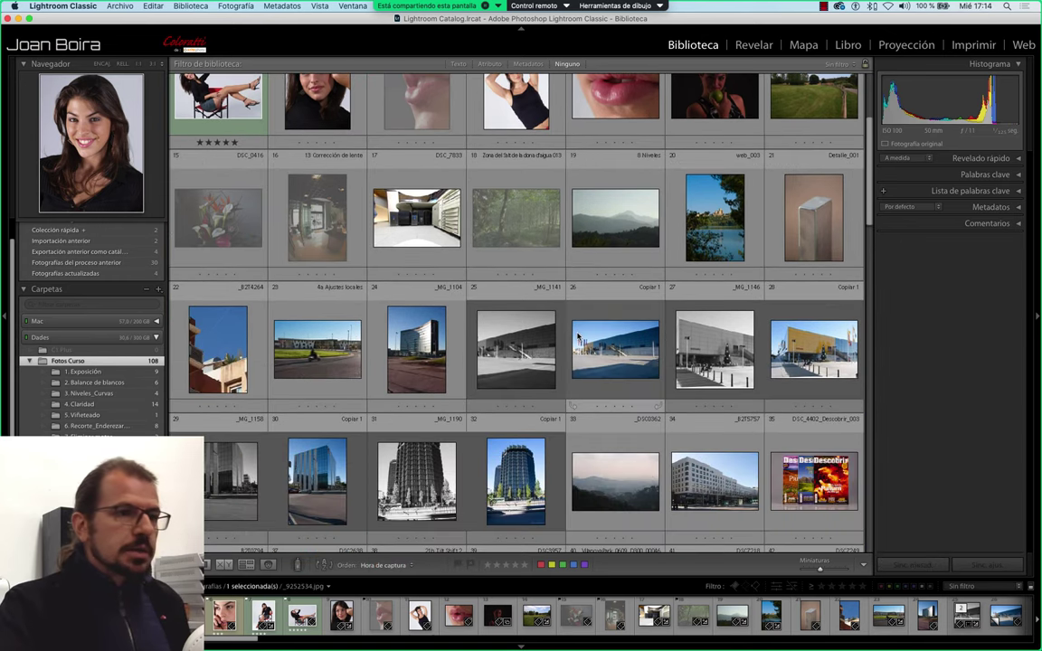
{"action": "scroll", "coordinate": [577, 338], "scroll_direction": "down", "scroll_amount": 3}
{"action": "scroll", "coordinate": [577, 337], "scroll_direction": "down", "scroll_amount": 3}
{"action": "scroll", "coordinate": [577, 337], "scroll_direction": "down", "scroll_amount": 3}
{"action": "scroll", "coordinate": [575, 339], "scroll_direction": "down", "scroll_amount": 3}
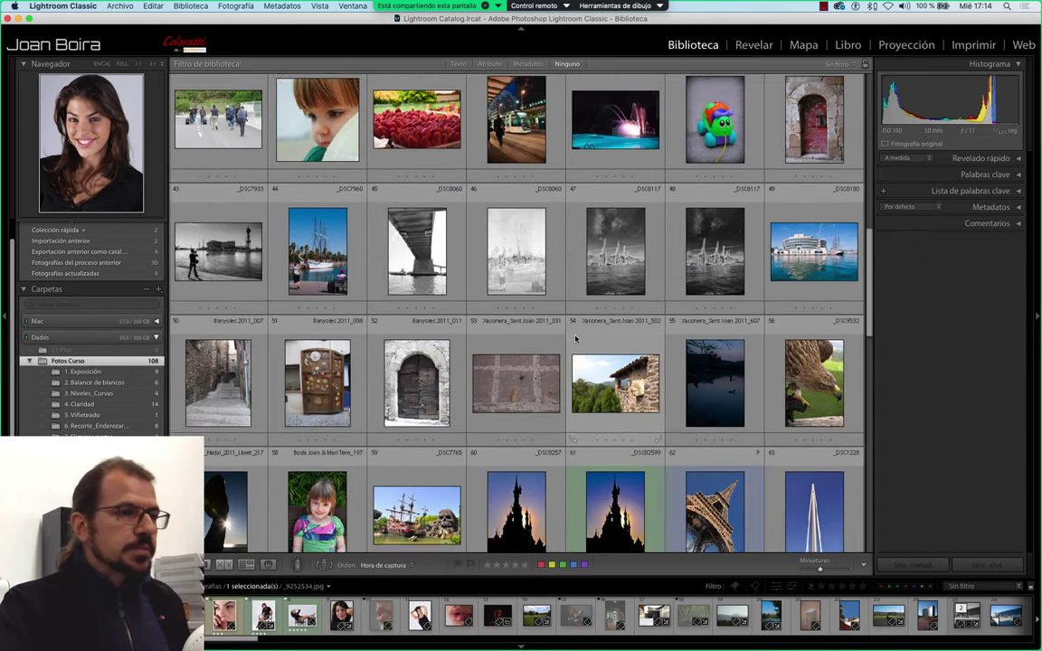
{"action": "scroll", "coordinate": [576, 339], "scroll_direction": "down", "scroll_amount": 10}
{"action": "left_click", "coordinate": [602, 290]}
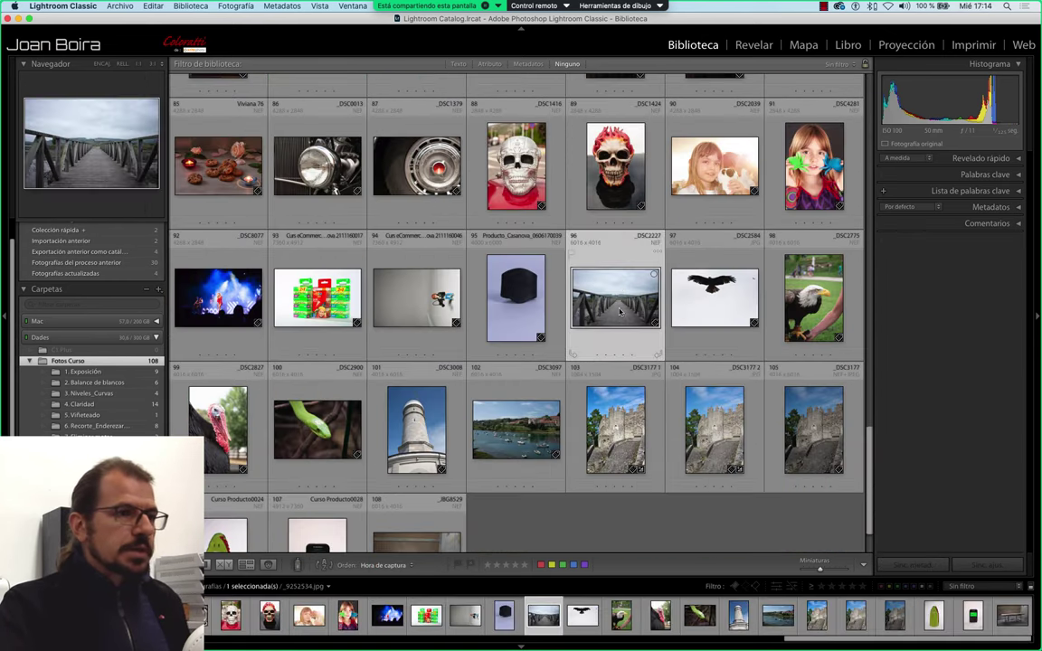
Open _DSC2227.NEF in Develop and reset all its develop settings to default
{"action": "left_click", "coordinate": [754, 45]}
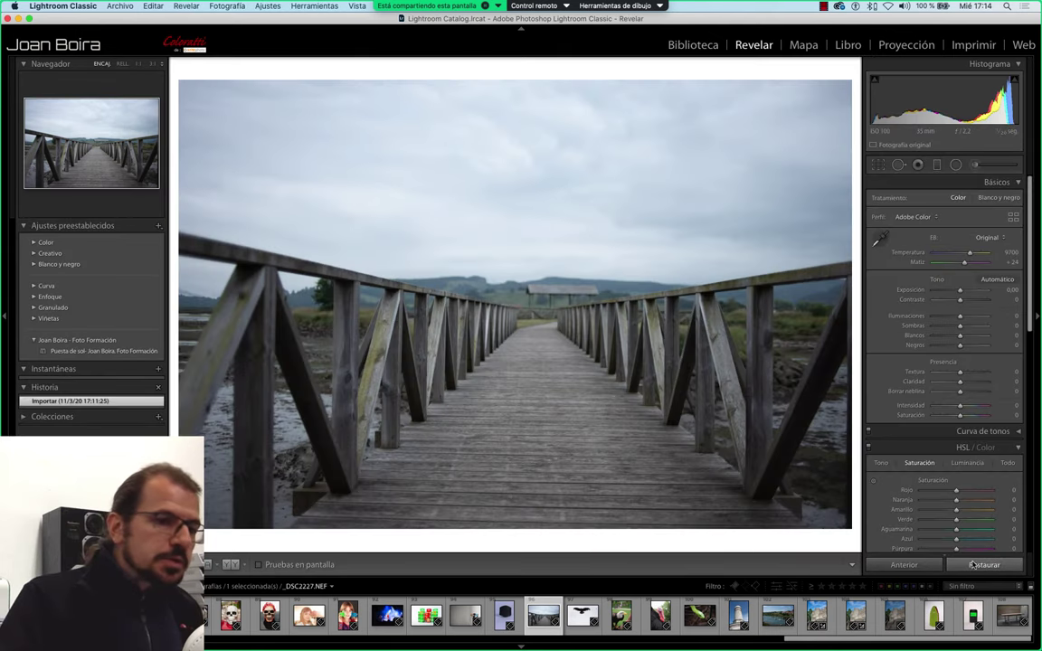
{"action": "left_click", "coordinate": [984, 565]}
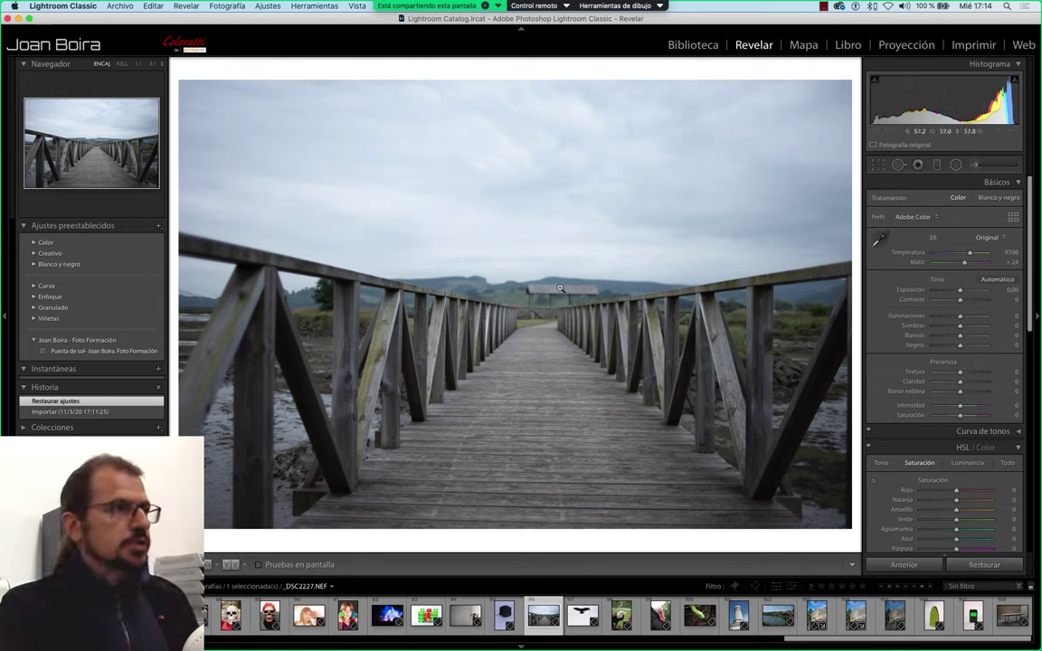
{"action": "key", "text": "i"}
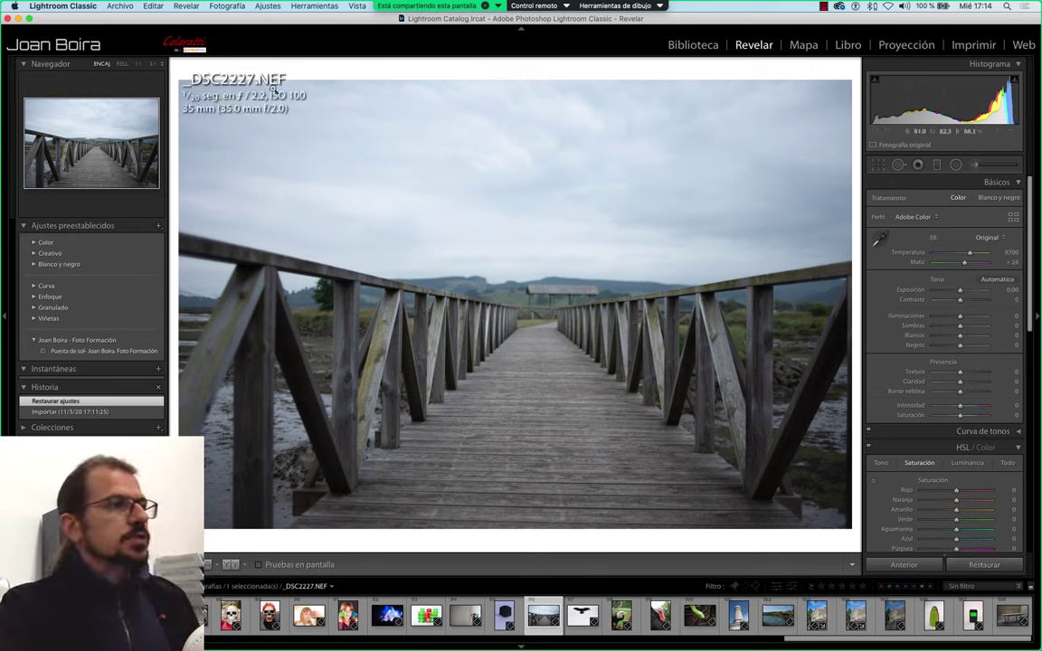
{"action": "key", "text": "i"}
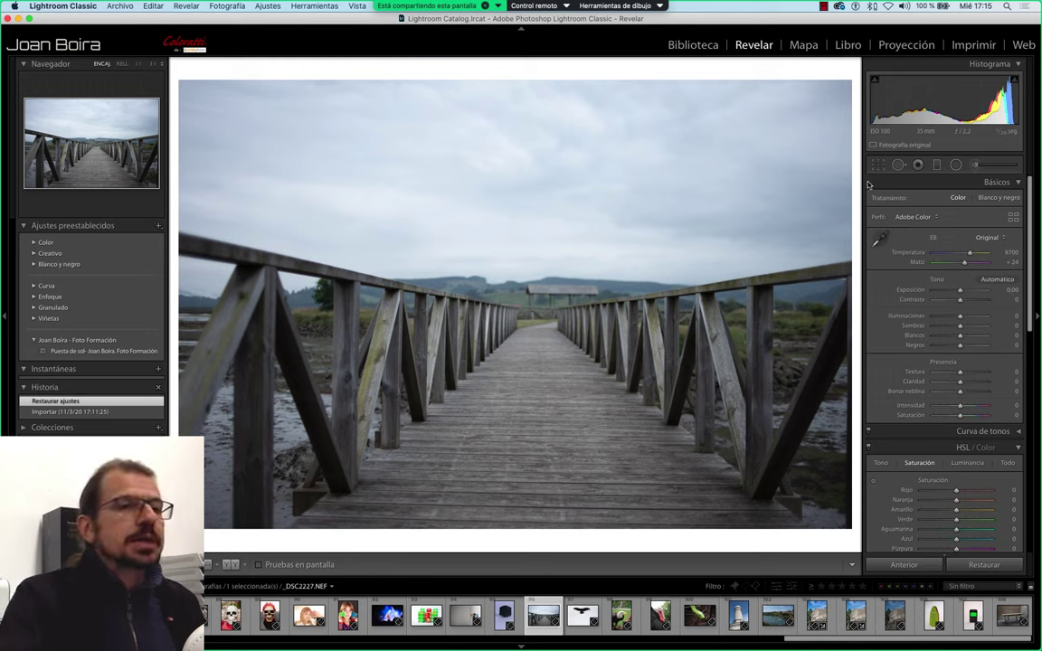
Drag a graduated filter in from the bridge photo's right edge and adjust its spread
{"action": "left_click", "coordinate": [938, 165]}
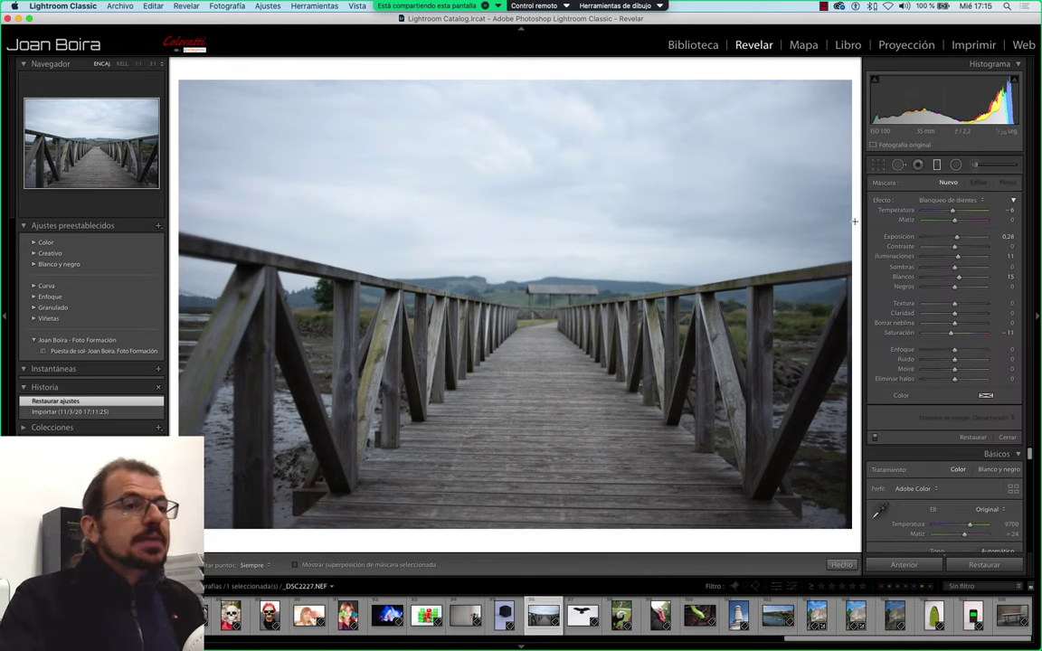
{"action": "left_click_drag", "start_coordinate": [855, 219], "coordinate": [858, 218]}
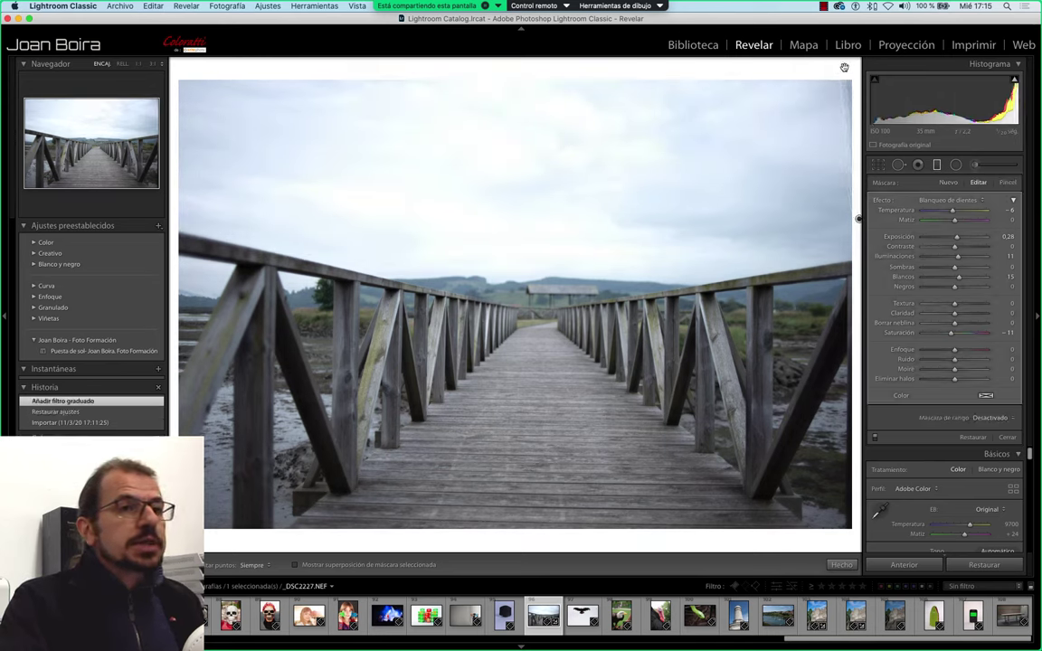
{"action": "left_click_drag", "start_coordinate": [850, 85], "coordinate": [857, 85]}
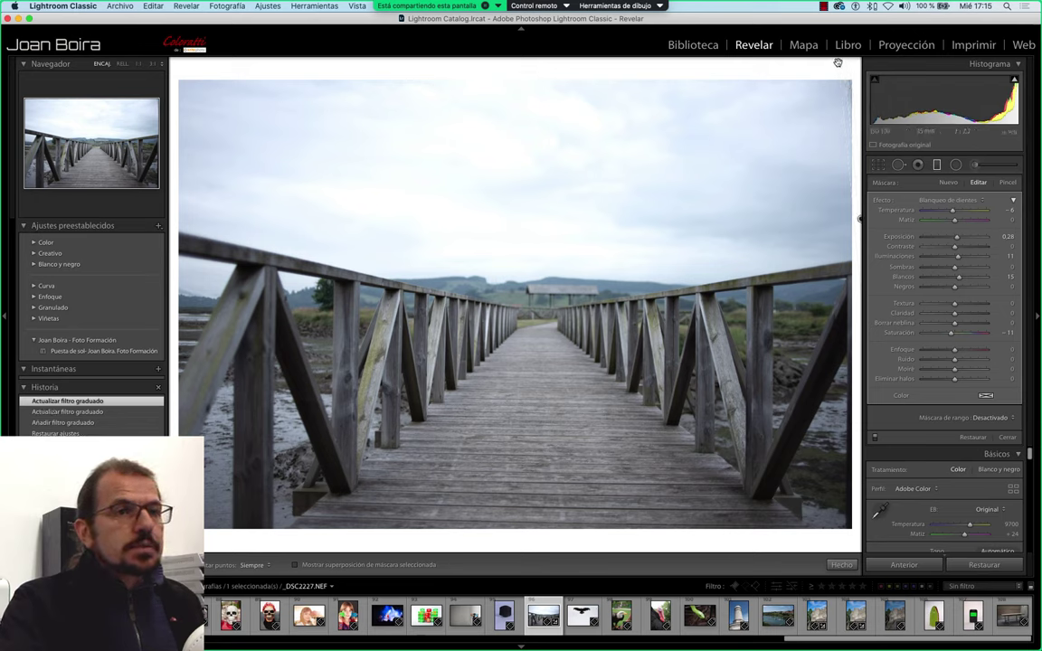
{"action": "left_click_drag", "start_coordinate": [847, 63], "coordinate": [825, 65]}
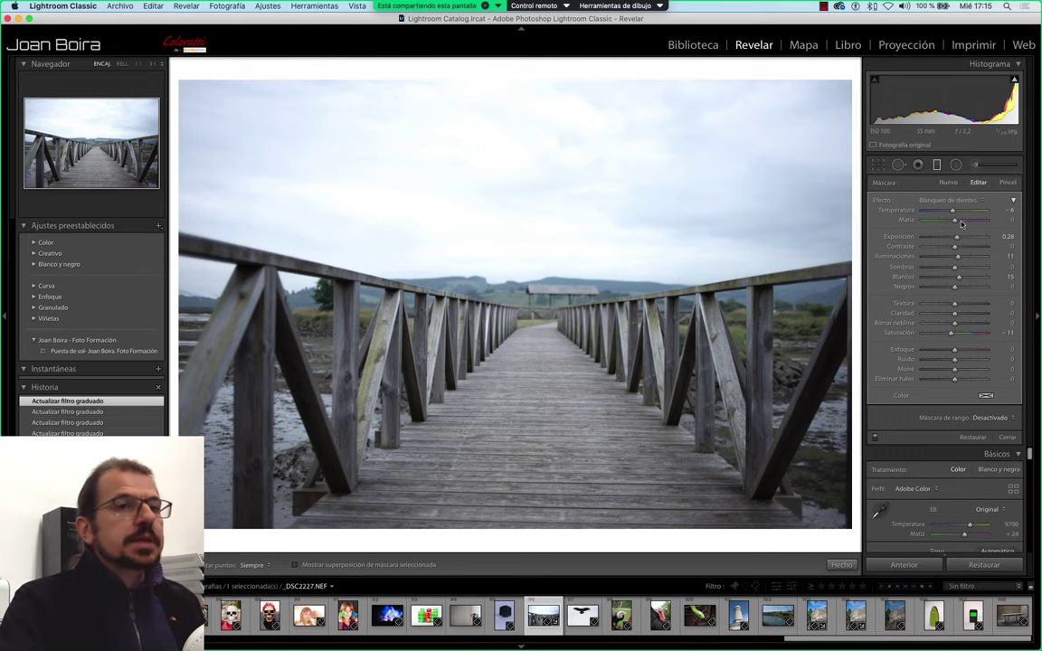
Reset the filter's effect, then set exposure −0.51, temperature 16, and add texture and clarity
{"action": "double_click", "coordinate": [884, 205]}
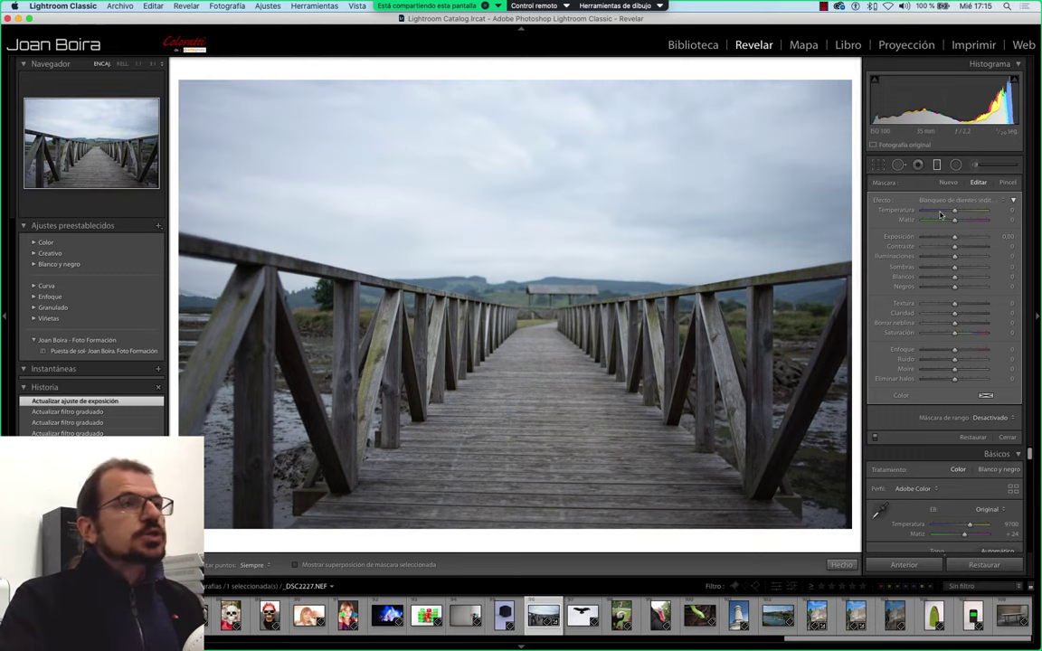
{"action": "mouse_move", "coordinate": [952, 238]}
{"action": "left_mouse_down"}
{"action": "mouse_move", "coordinate": [933, 242]}
{"action": "mouse_move", "coordinate": [961, 238]}
{"action": "left_mouse_up"}
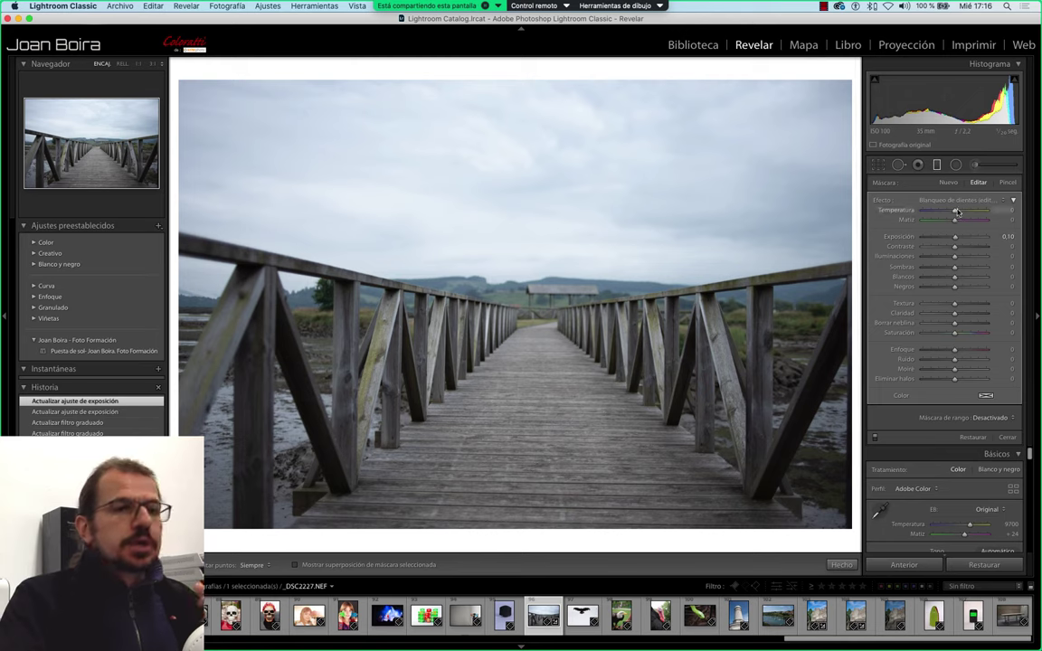
{"action": "left_click_drag", "start_coordinate": [957, 212], "coordinate": [958, 213]}
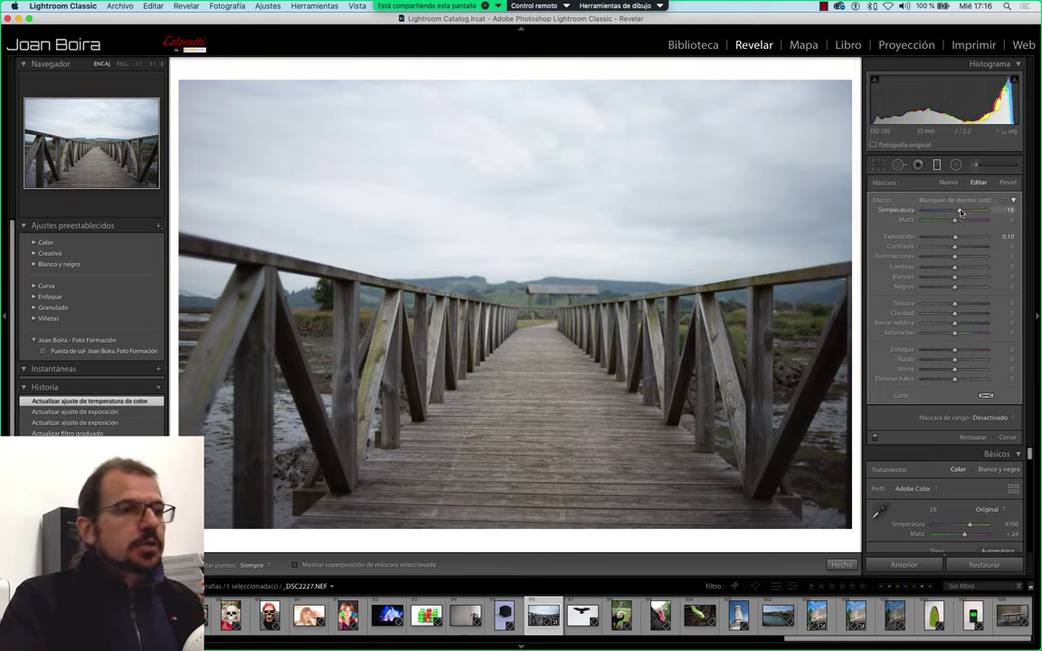
{"action": "left_click", "coordinate": [960, 212]}
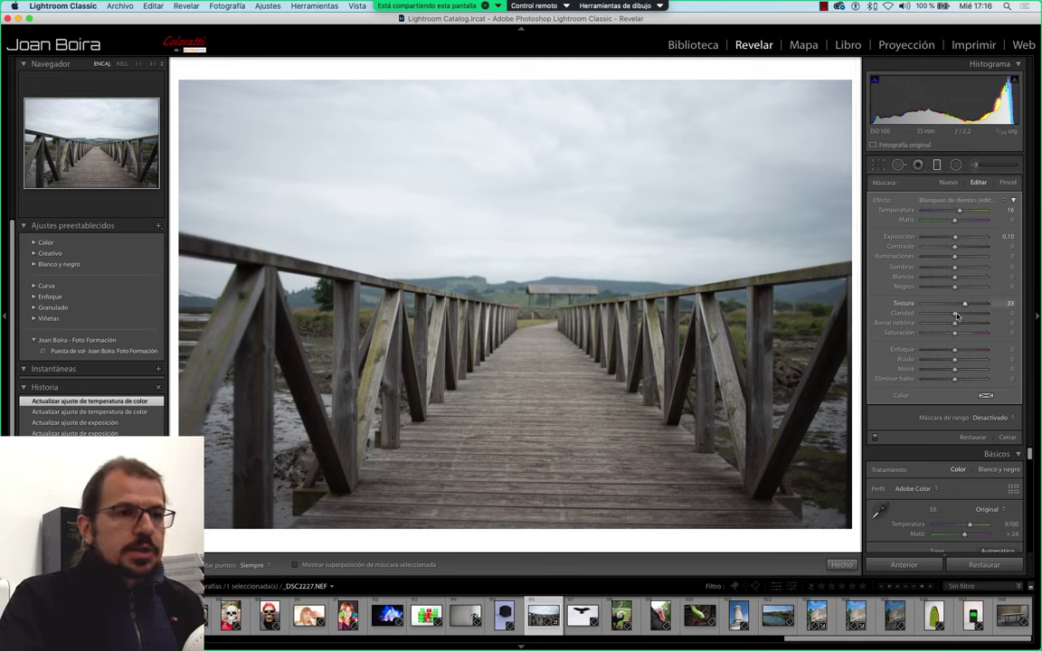
{"action": "left_click_drag", "start_coordinate": [957, 314], "coordinate": [959, 315]}
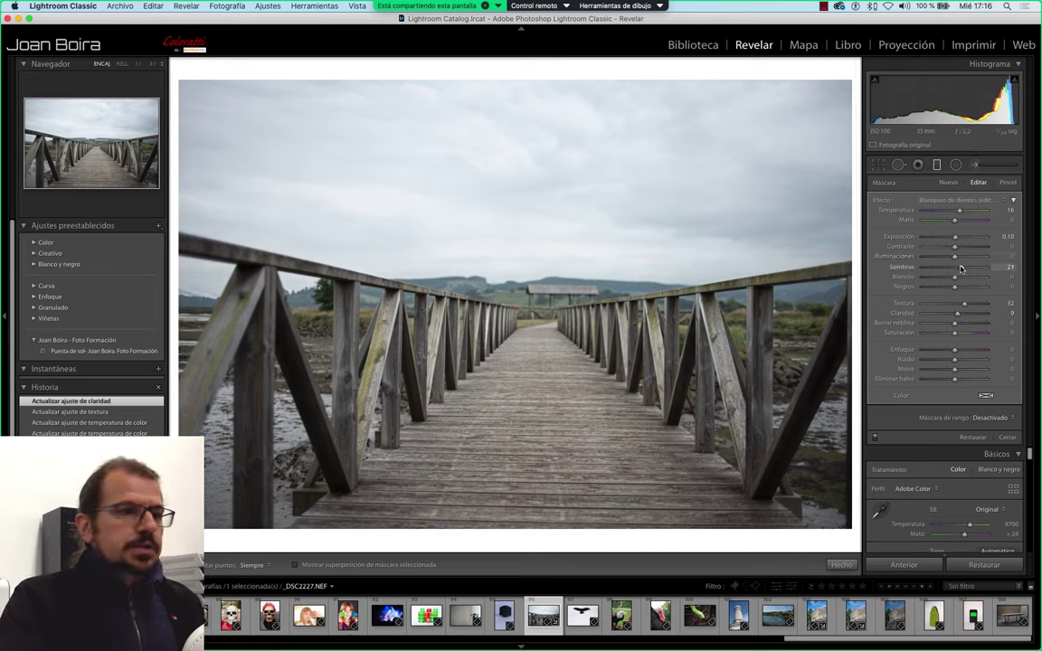
Lift shadows to 38, lower highlights, and raise texture to 44 and contrast to 57
{"action": "left_click_drag", "start_coordinate": [960, 269], "coordinate": [955, 287]}
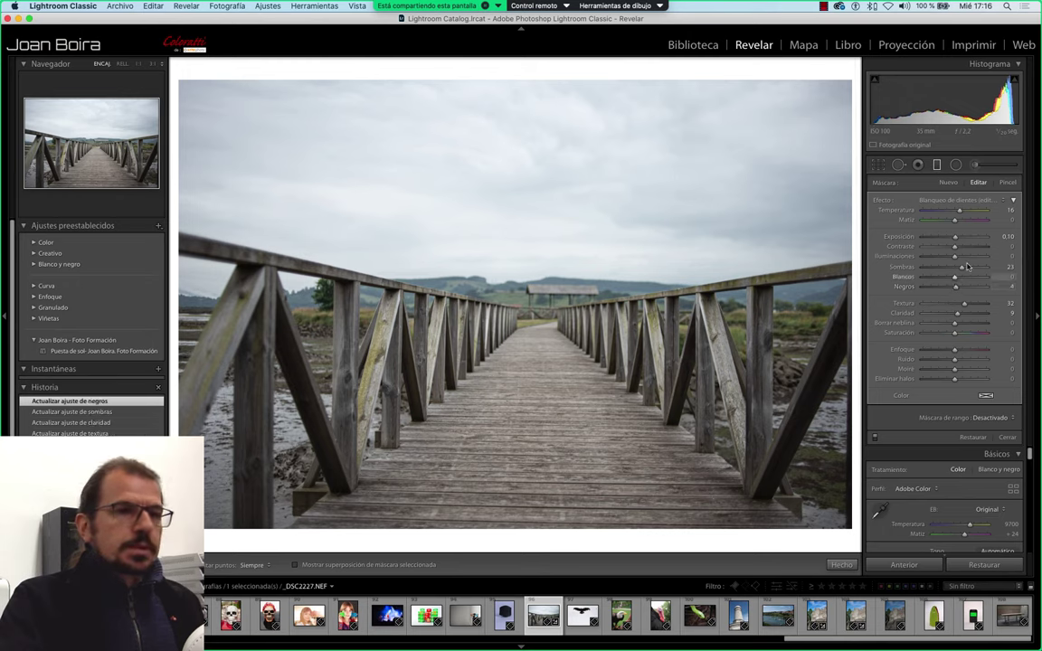
{"action": "left_click_drag", "start_coordinate": [953, 257], "coordinate": [943, 257]}
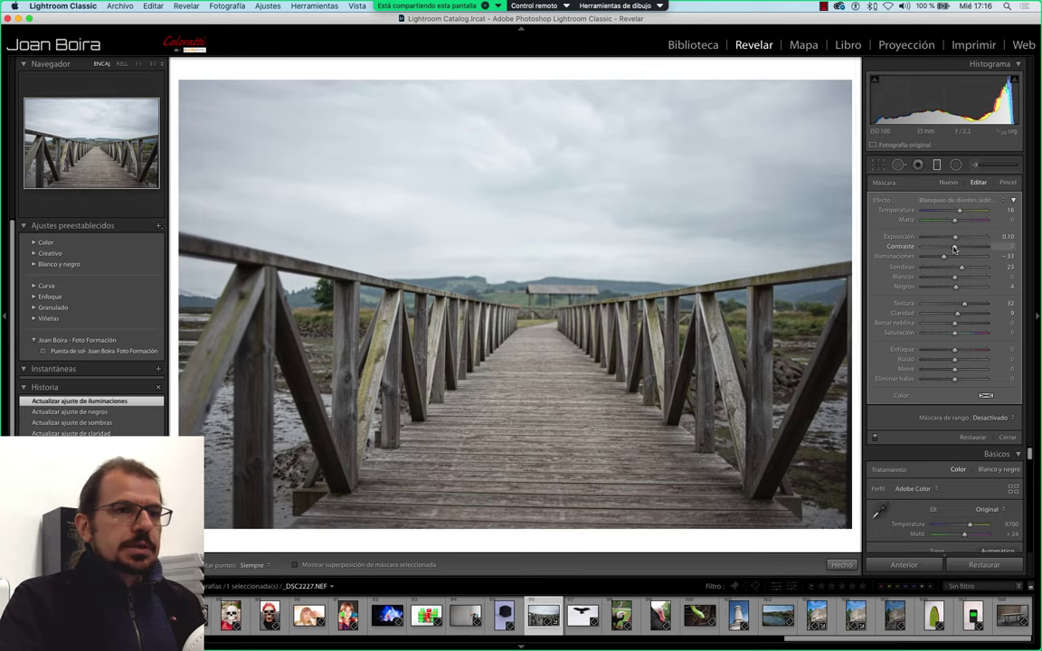
{"action": "mouse_move", "coordinate": [954, 247]}
{"action": "left_mouse_down"}
{"action": "mouse_move", "coordinate": [944, 248]}
{"action": "mouse_move", "coordinate": [966, 247]}
{"action": "mouse_move", "coordinate": [952, 237]}
{"action": "left_mouse_up"}
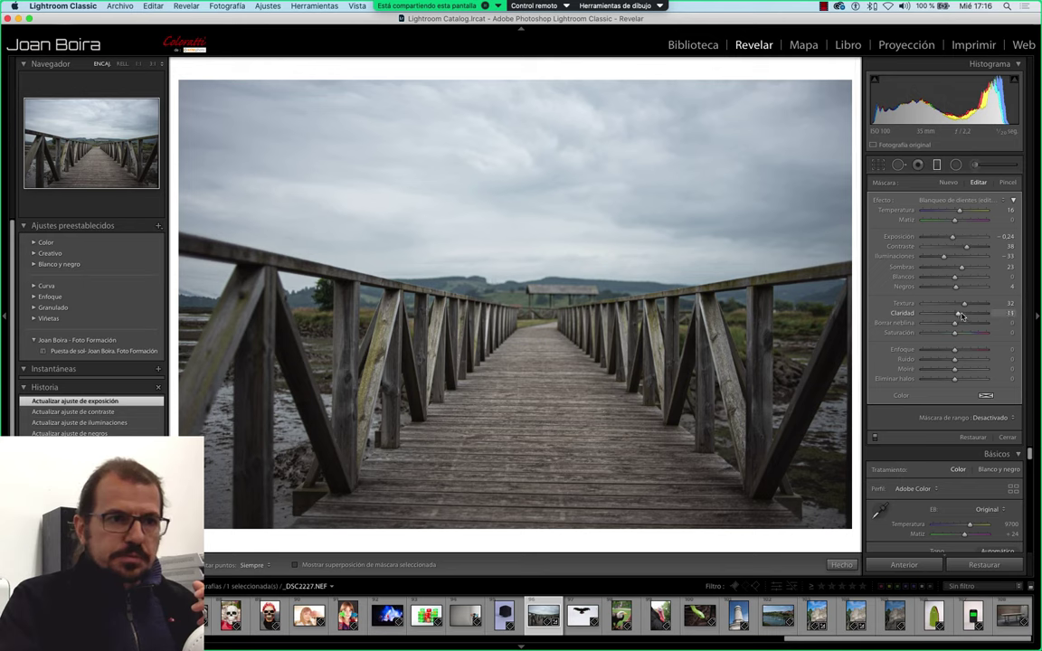
{"action": "left_click_drag", "start_coordinate": [969, 303], "coordinate": [973, 303]}
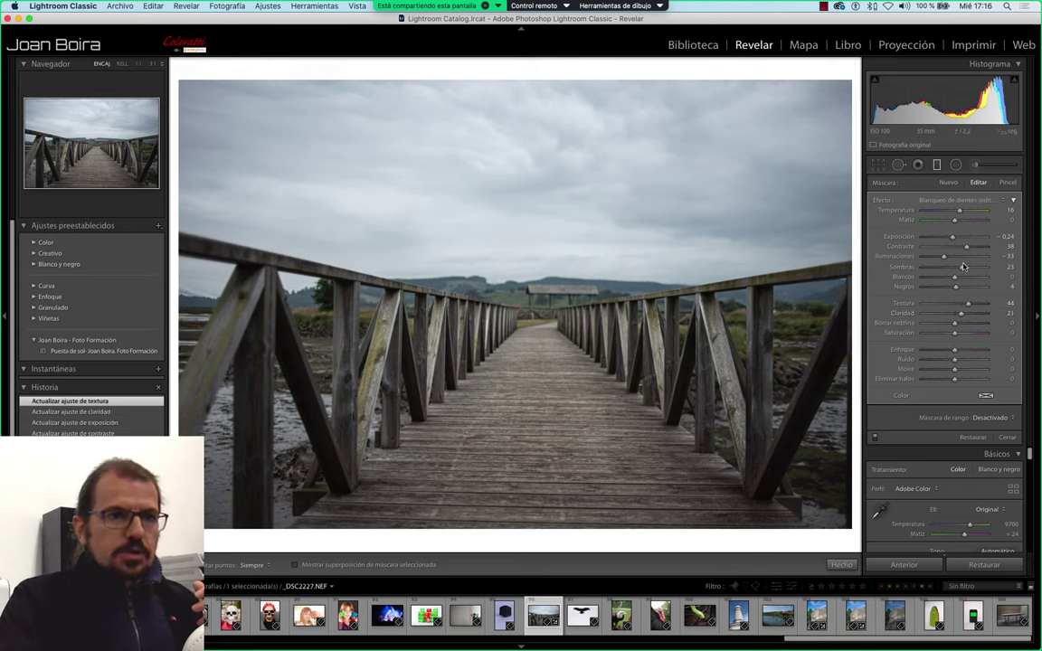
{"action": "left_click_drag", "start_coordinate": [966, 246], "coordinate": [949, 238]}
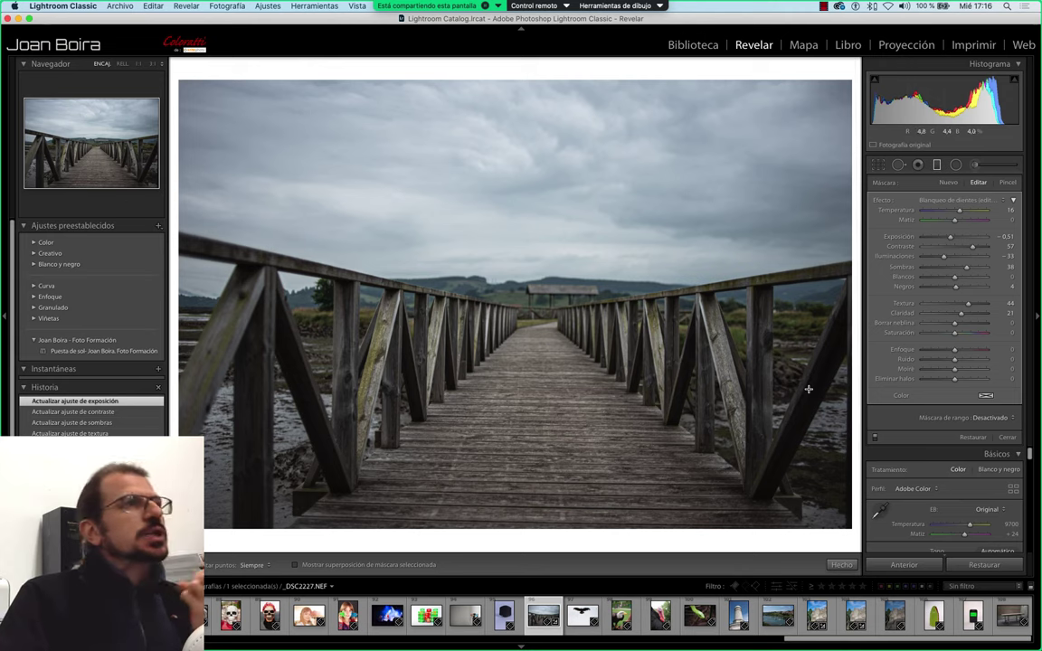
Toggle the graduated filter off and on to compare before and after
{"action": "left_click", "coordinate": [874, 437]}
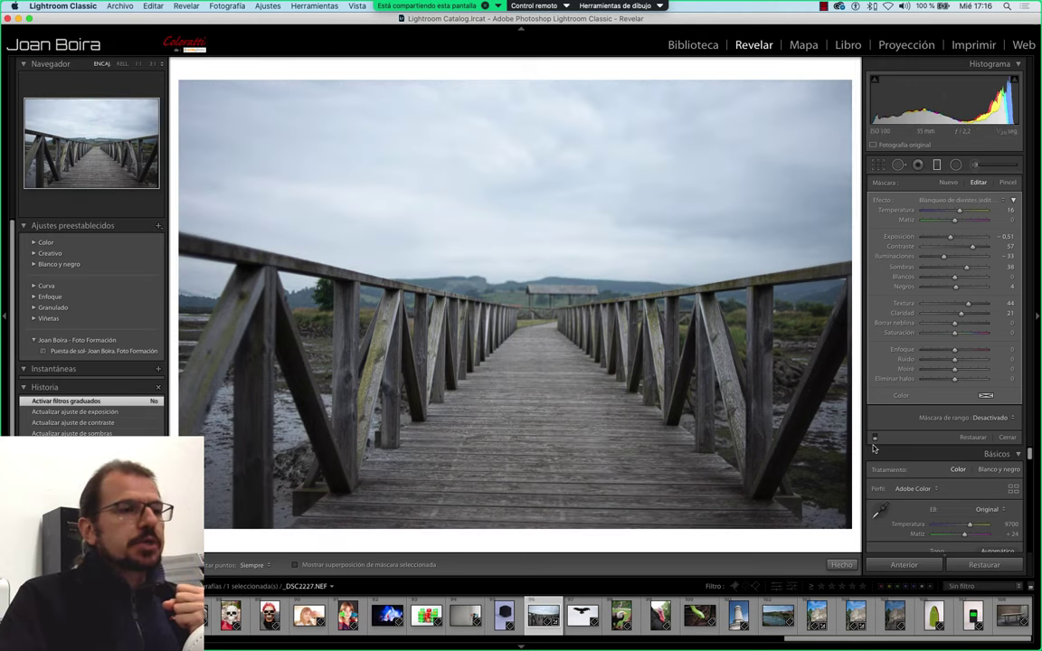
{"action": "left_click", "coordinate": [874, 439]}
{"action": "left_click", "coordinate": [875, 439]}
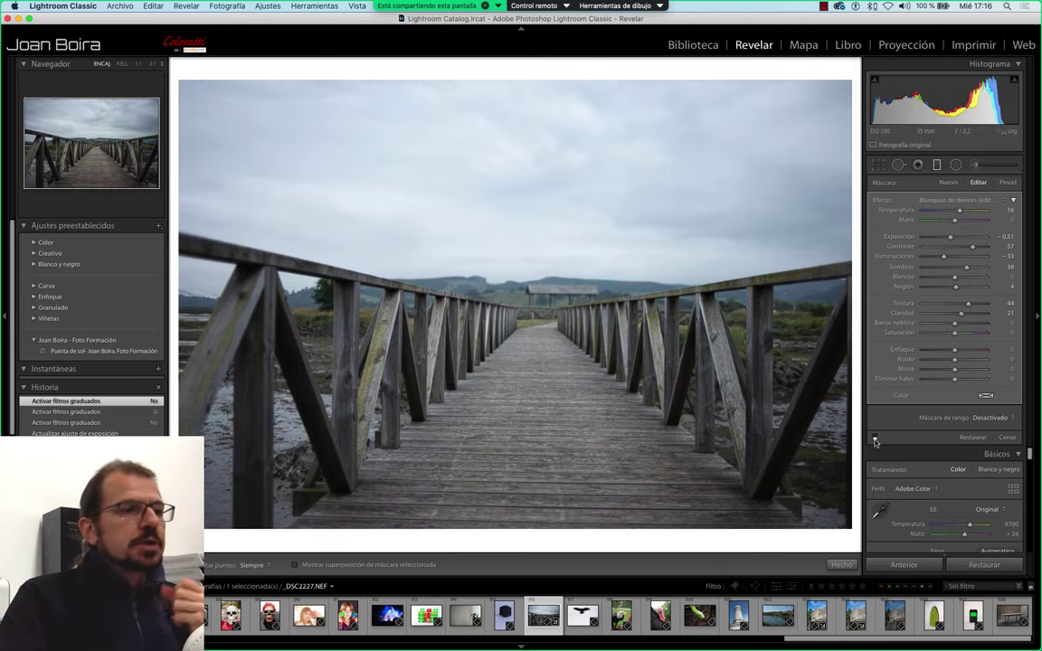
{"action": "left_click", "coordinate": [875, 438]}
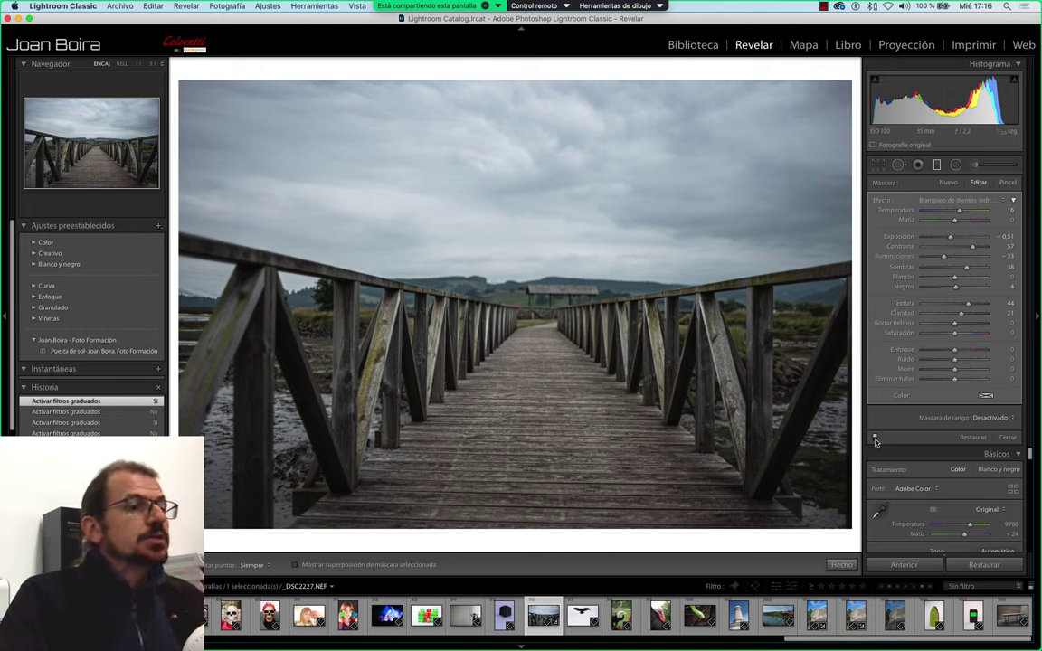
Lower the filter's Amount to about temperature 4, exposure −0.13, contrast 15, and show its mask overlay
{"action": "left_click", "coordinate": [1012, 201]}
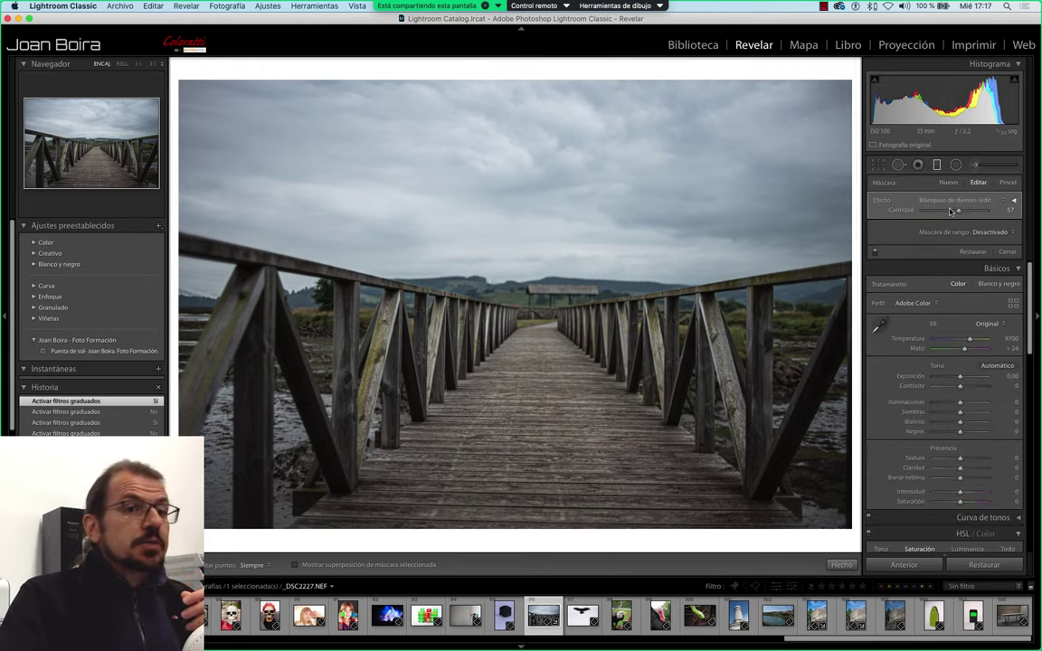
{"action": "left_click_drag", "start_coordinate": [957, 212], "coordinate": [924, 212]}
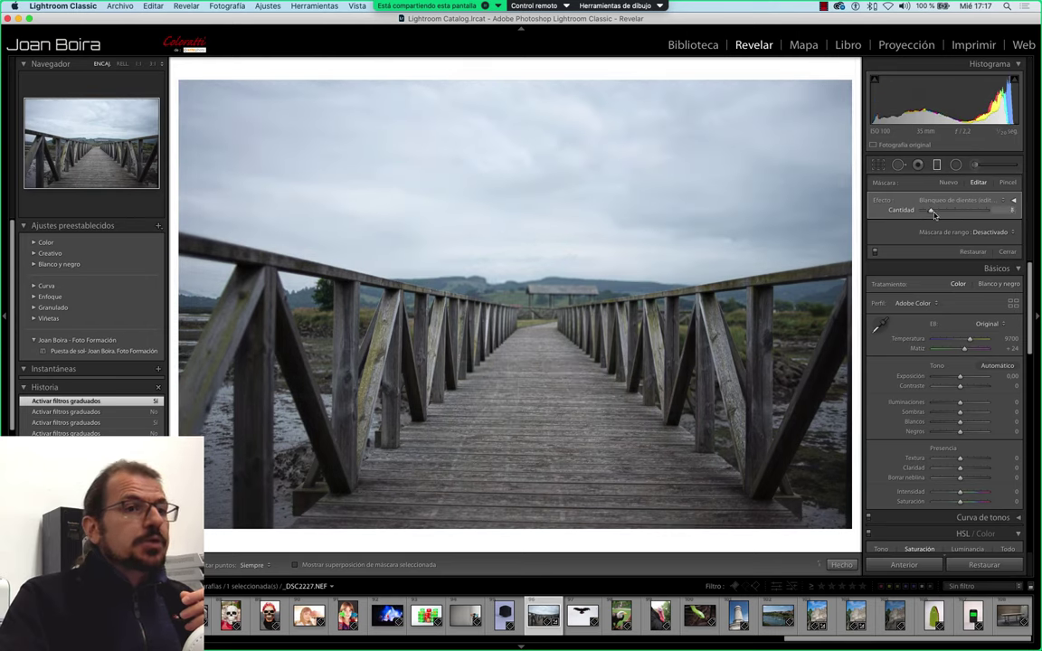
{"action": "mouse_move", "coordinate": [942, 214]}
{"action": "left_mouse_down"}
{"action": "mouse_move", "coordinate": [990, 211]}
{"action": "mouse_move", "coordinate": [937, 218]}
{"action": "left_mouse_up"}
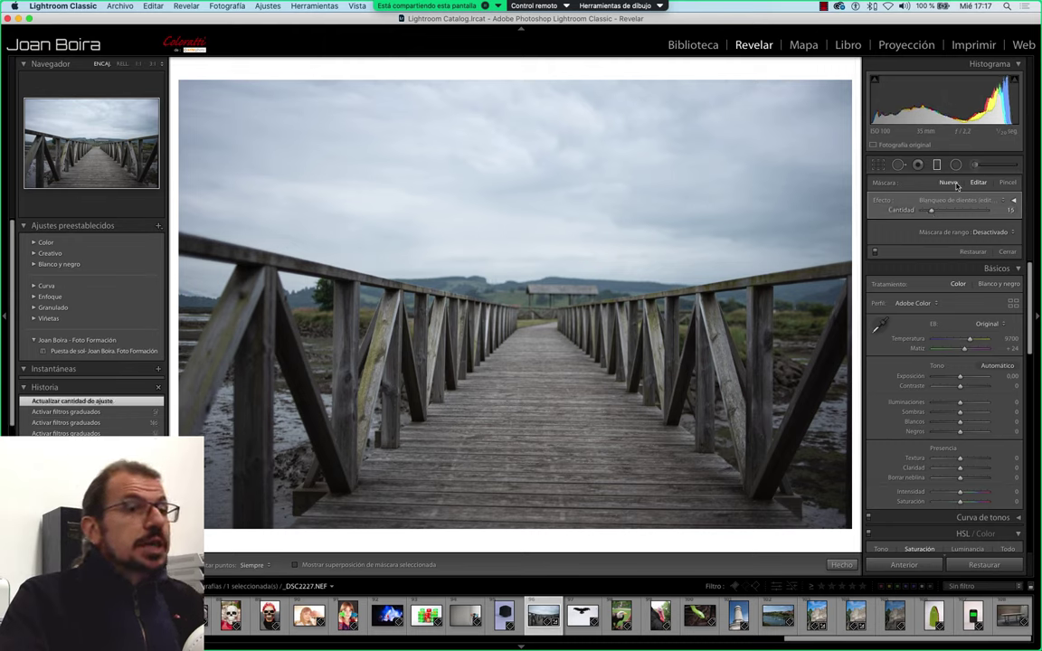
{"action": "left_click", "coordinate": [1014, 202]}
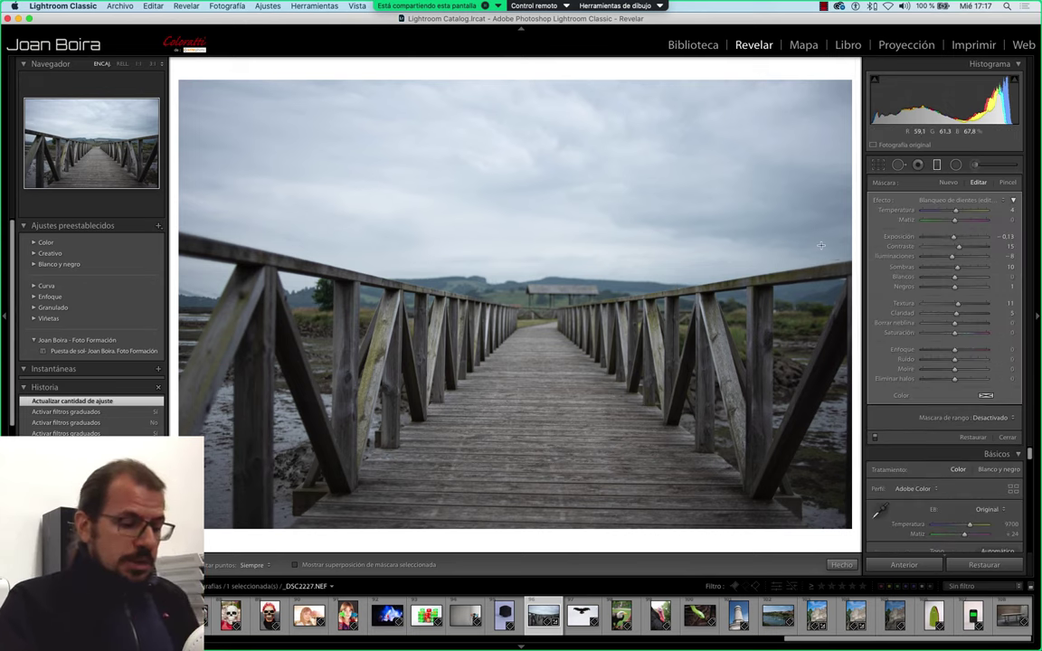
{"action": "key", "text": "o"}
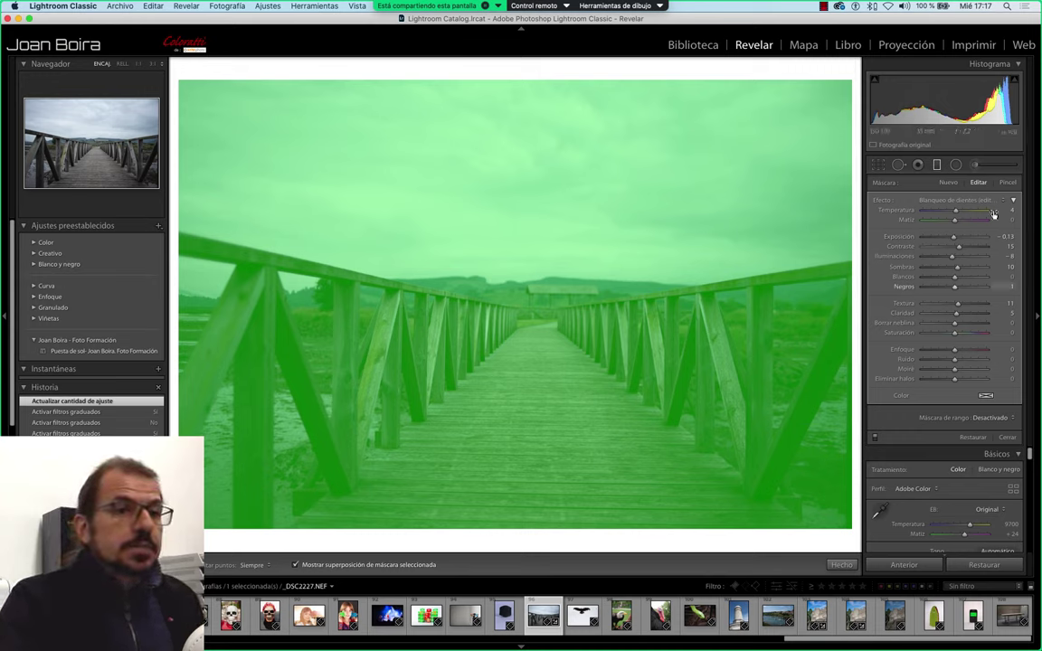
Switch to the filter's erase brush at size about 28 and erase the effect from the upper sky
{"action": "left_click", "coordinate": [1008, 183]}
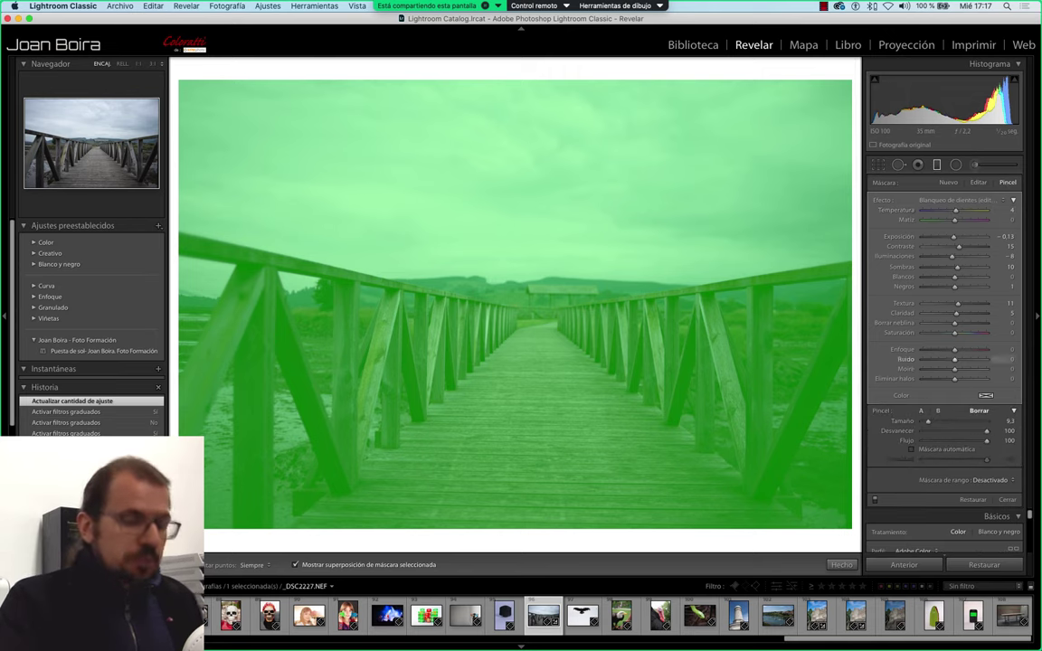
{"action": "key", "text": "o"}
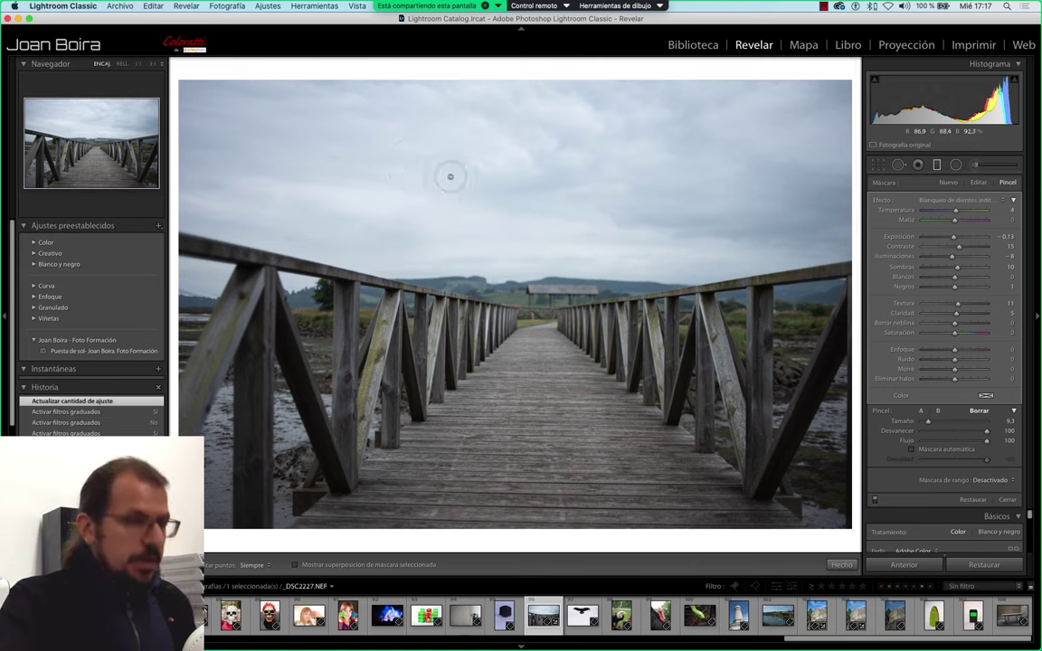
{"action": "left_click_drag", "start_coordinate": [930, 422], "coordinate": [938, 422]}
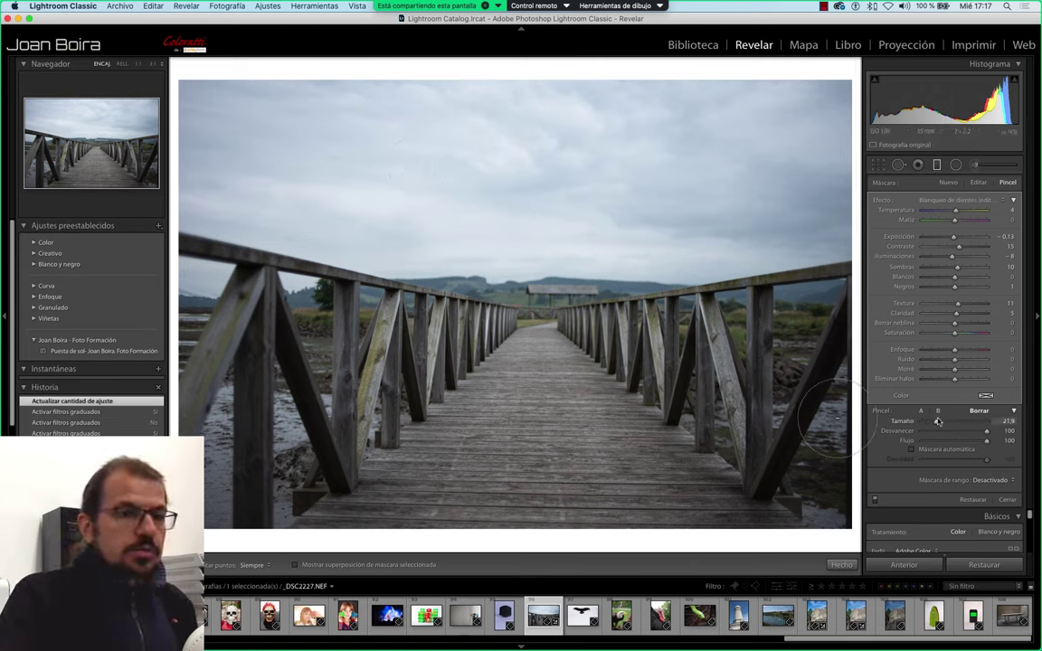
{"action": "key", "text": "h"}
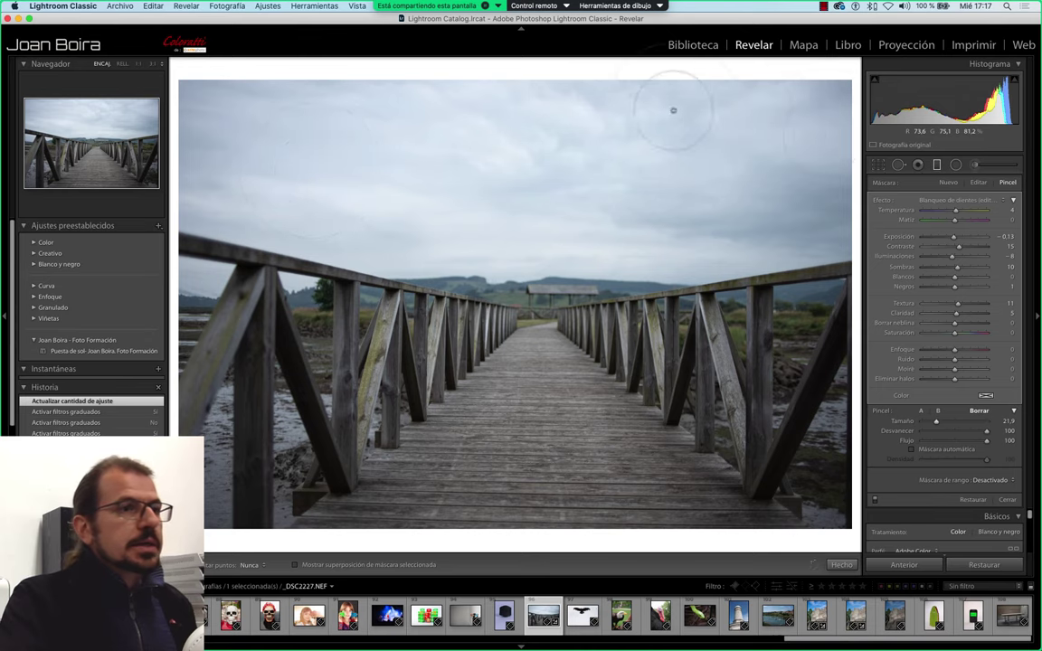
{"action": "mouse_move", "coordinate": [799, 194]}
{"action": "left_mouse_down"}
{"action": "mouse_move", "coordinate": [442, 116]}
{"action": "mouse_move", "coordinate": [465, 123]}
{"action": "mouse_move", "coordinate": [372, 111]}
{"action": "mouse_move", "coordinate": [239, 127]}
{"action": "mouse_move", "coordinate": [241, 106]}
{"action": "left_mouse_up"}
Toggle the mask overlay and filter pins to check the erased areas
{"action": "key", "text": "o"}
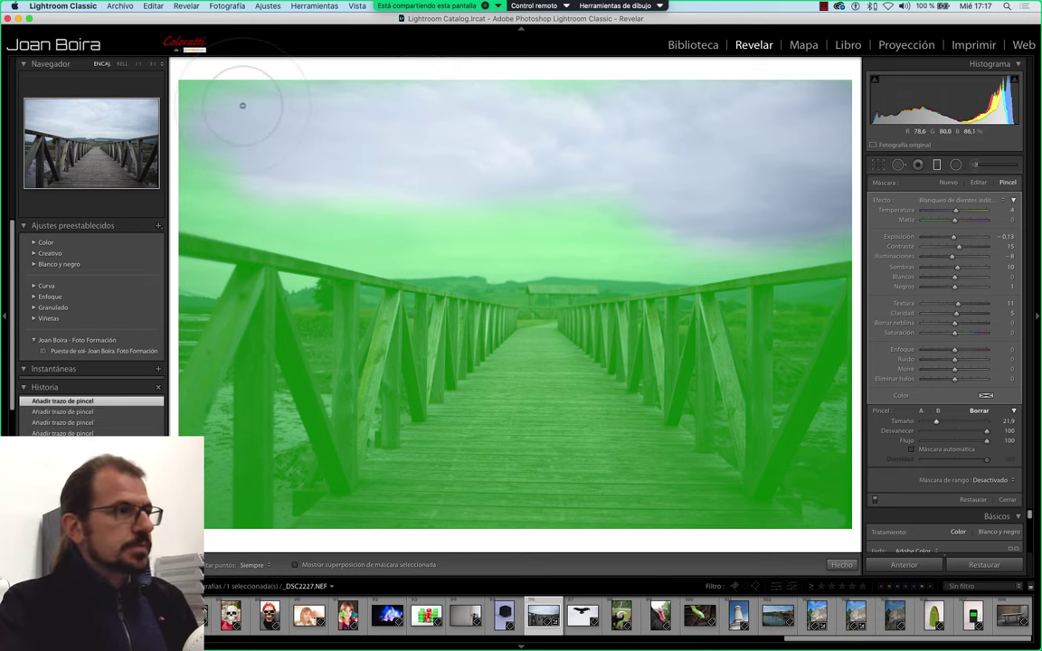
{"action": "key", "text": "o"}
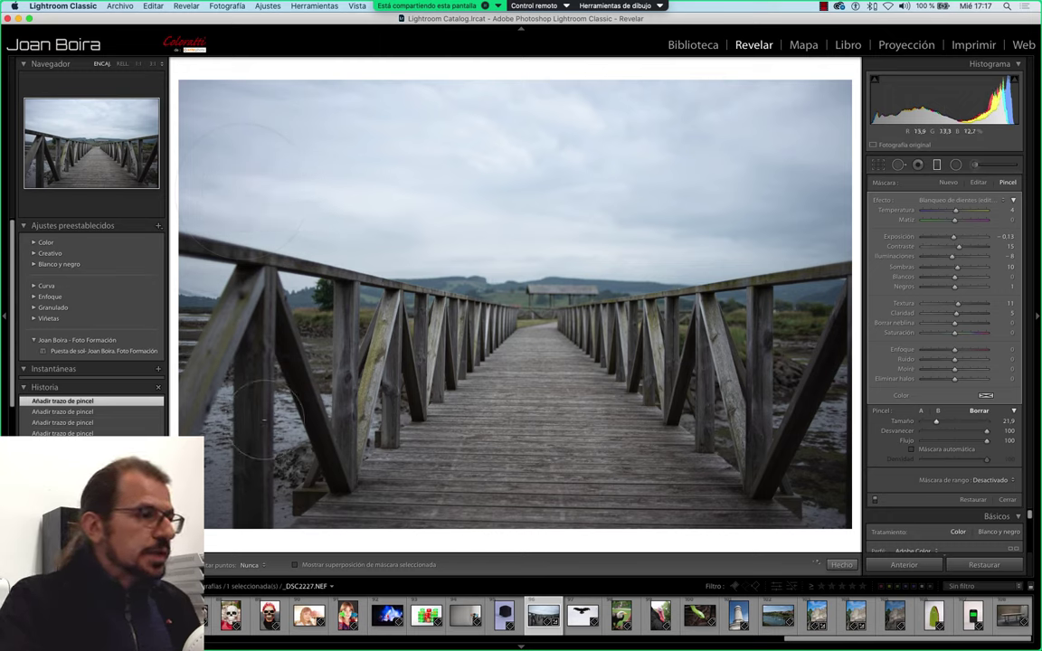
{"action": "key", "text": "h"}
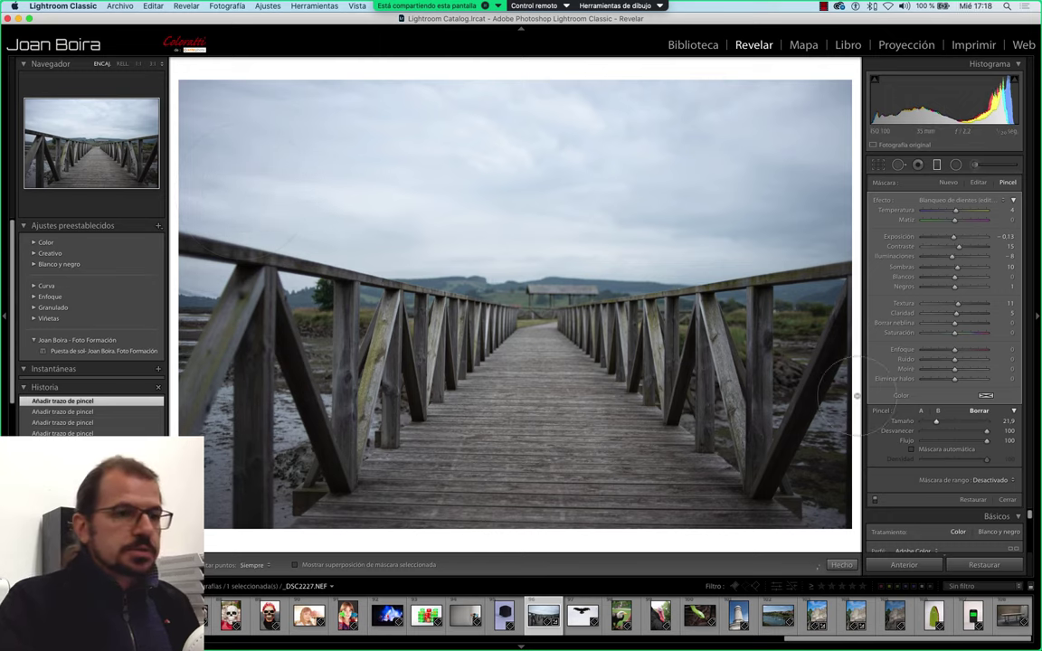
{"action": "key", "text": "h"}
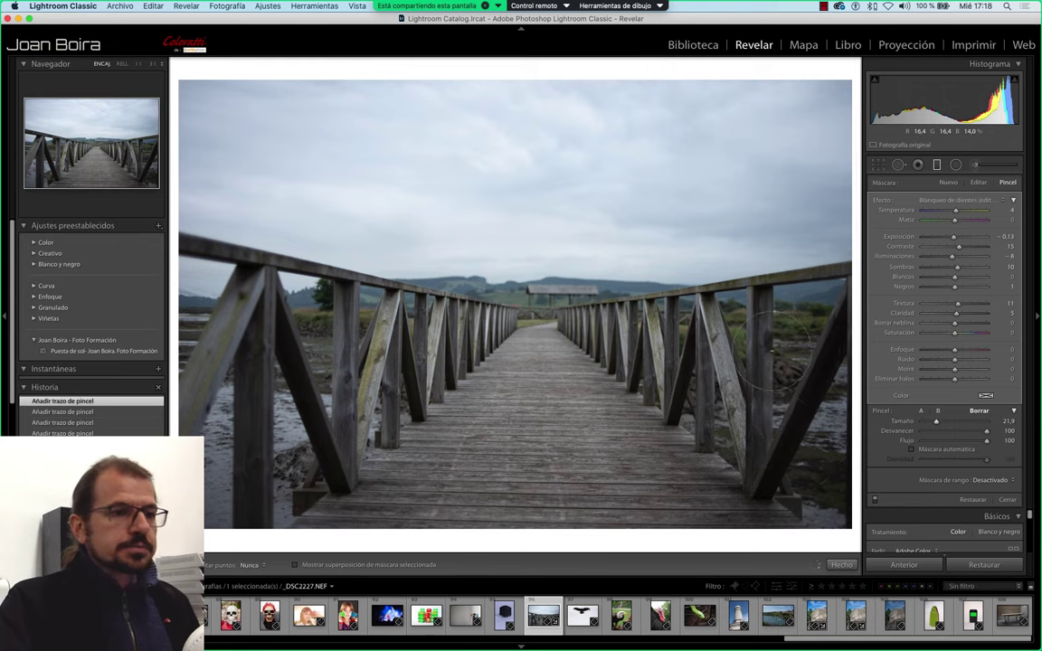
{"action": "key", "text": "h"}
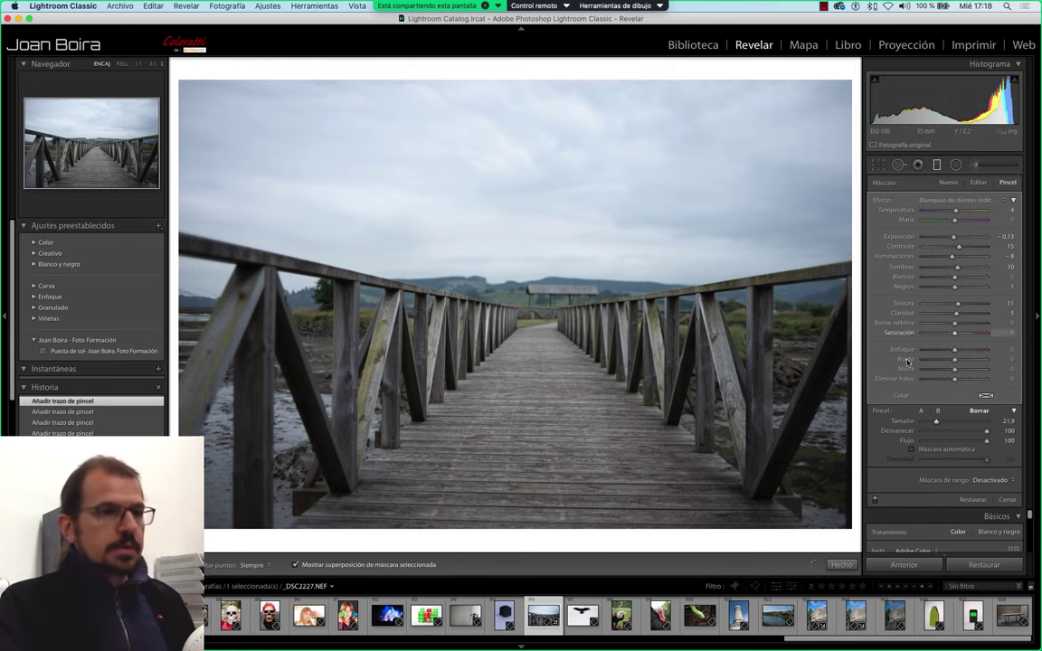
{"action": "key", "text": "o"}
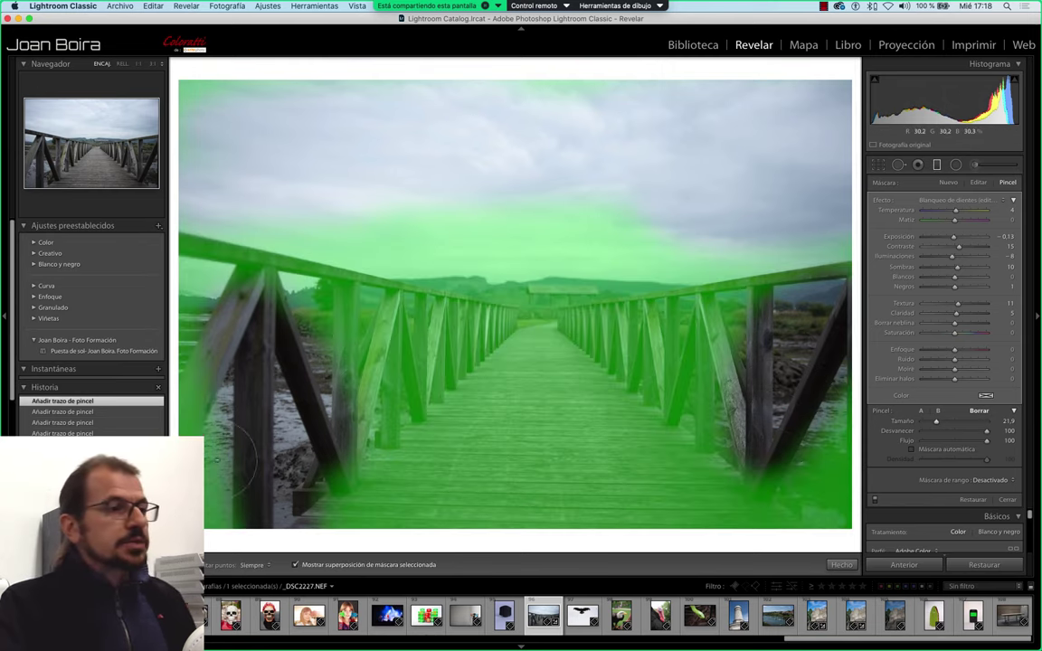
{"action": "key", "text": "o"}
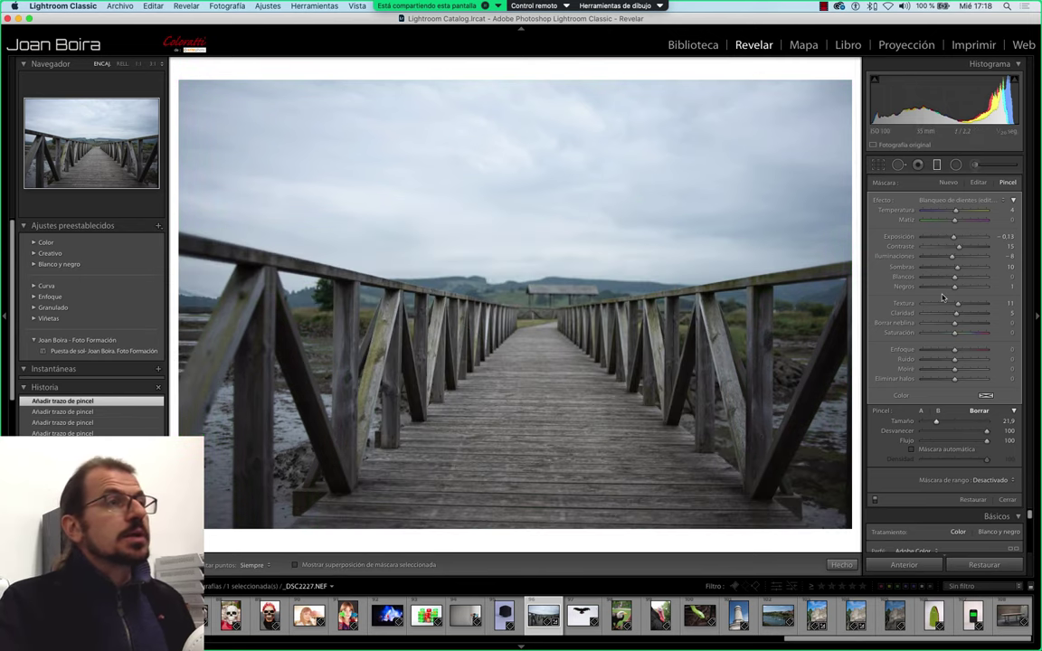